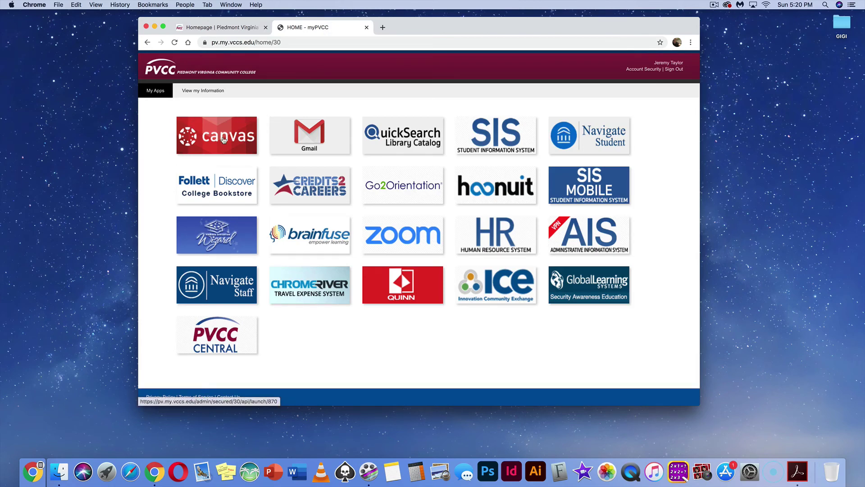
# Open the INDESIGN ARTICLE DEMO assignment in the Summer 2020 Typography I course on Canvas.
pyautogui.click(226, 139)
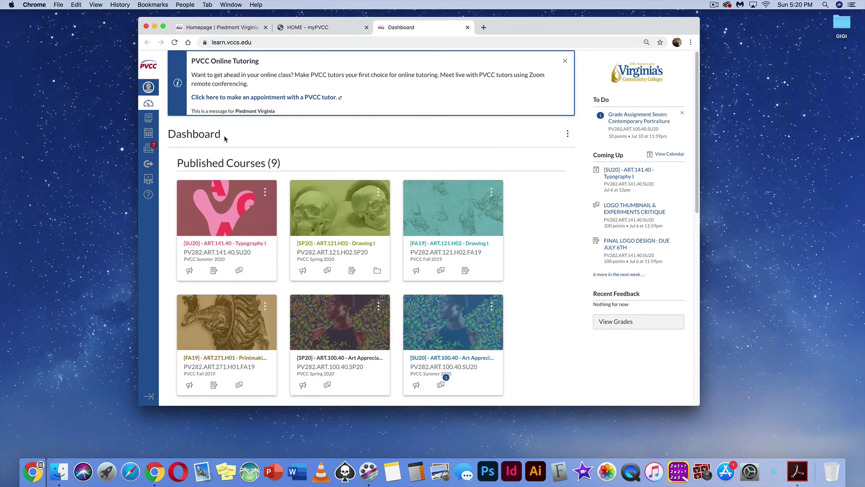
pyautogui.click(228, 209)
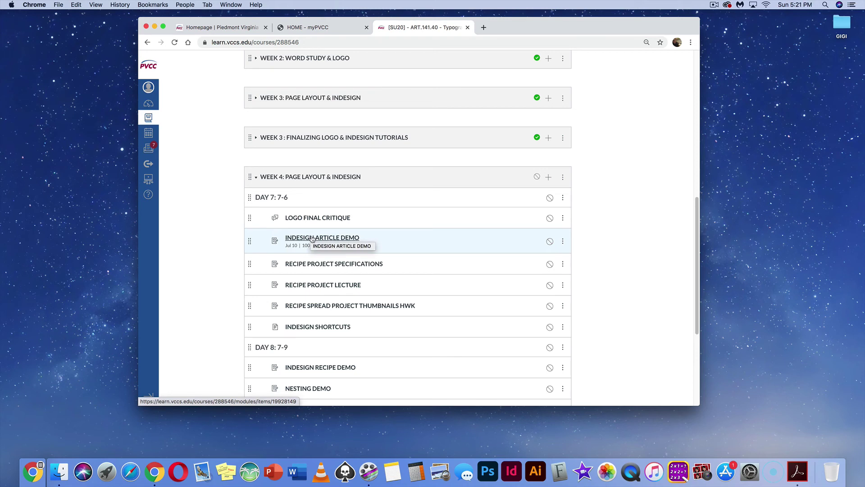
pyautogui.click(312, 239)
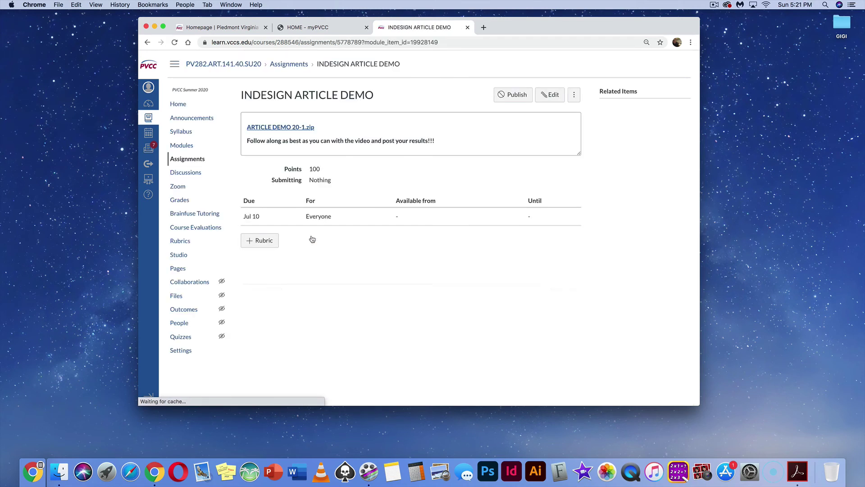
# Save the assignment's linked ARTICLE DEMO 20-1.zip file to the Desktop as a Zip archive.
pyautogui.rightClick(269, 130)
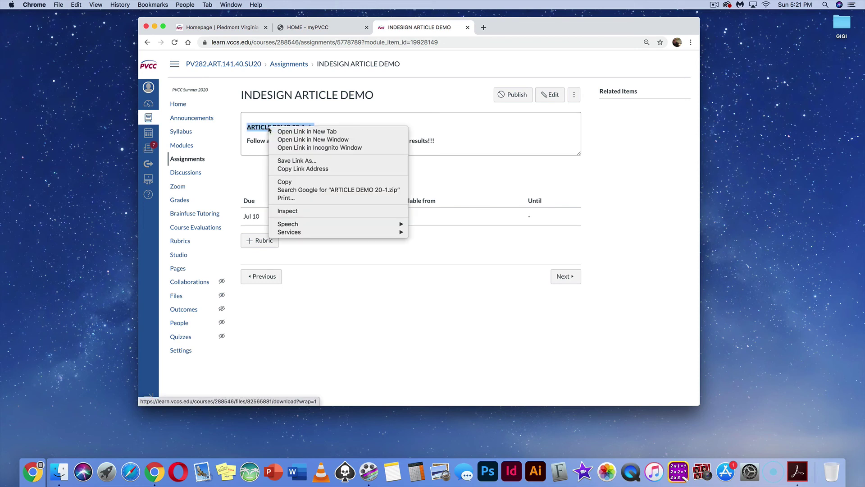
pyautogui.click(283, 161)
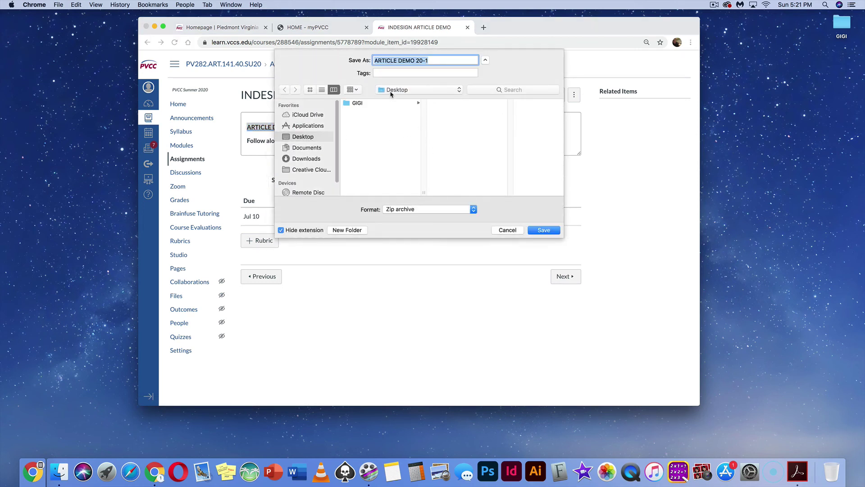
pyautogui.click(541, 231)
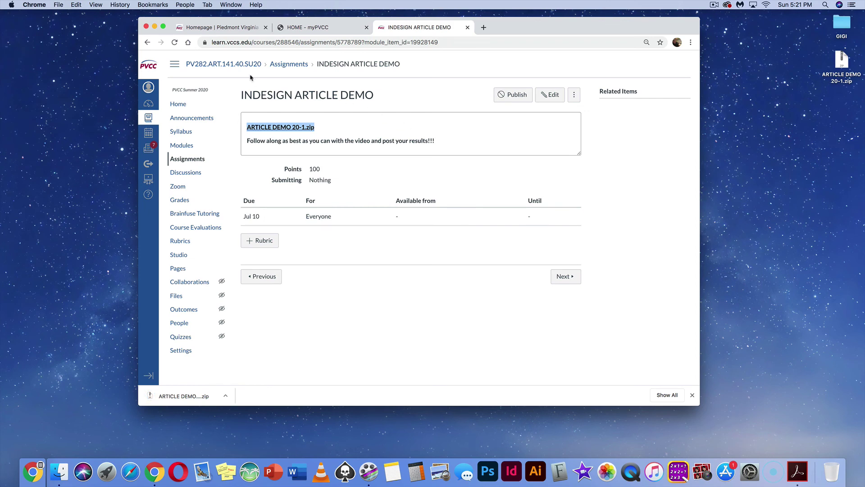
# Extract the downloaded zip archive on the desktop and open the ARTICLE DEMO 20 folder in an enlarged window.
pyautogui.click(155, 27)
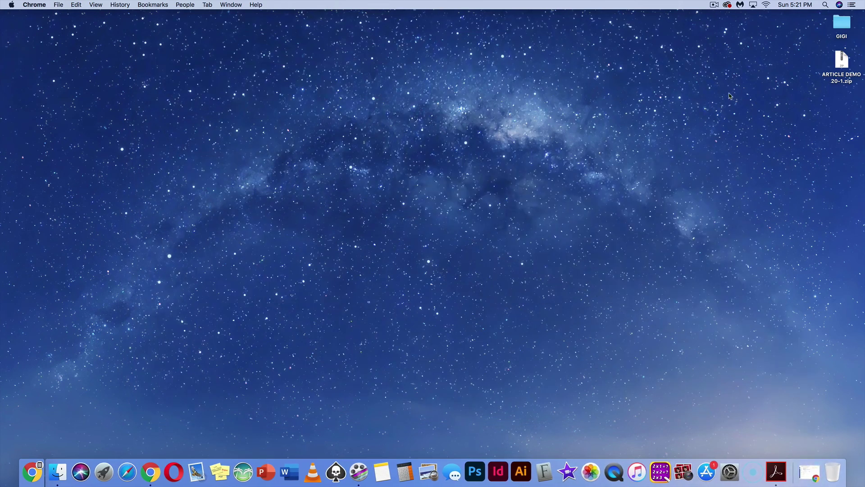
pyautogui.doubleClick(841, 60)
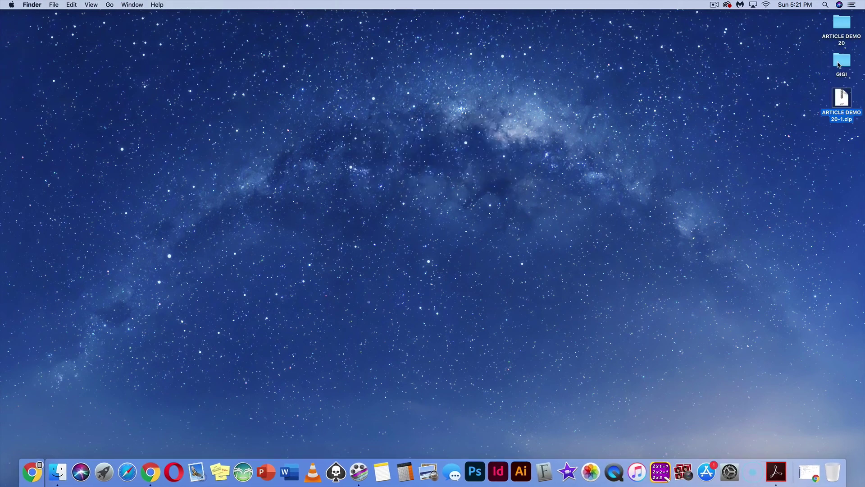
pyautogui.doubleClick(833, 27)
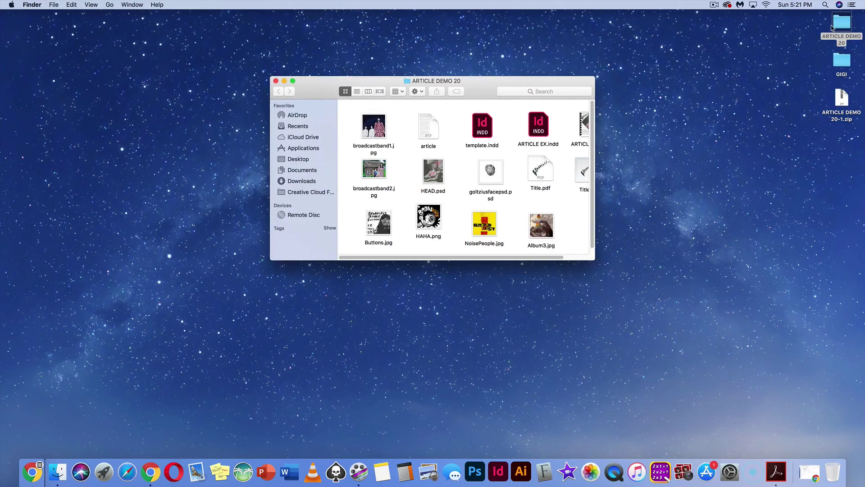
pyautogui.moveTo(595, 259); pyautogui.dragTo(749, 298)
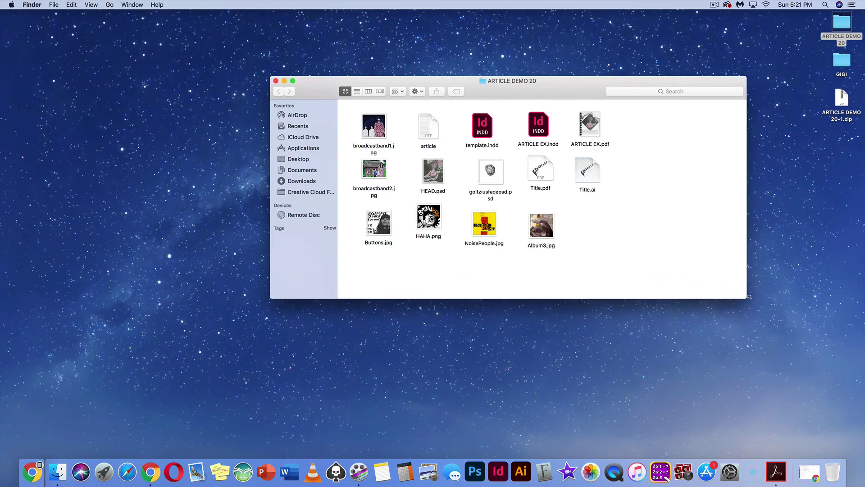
pyautogui.moveTo(559, 92); pyautogui.dragTo(422, 52)
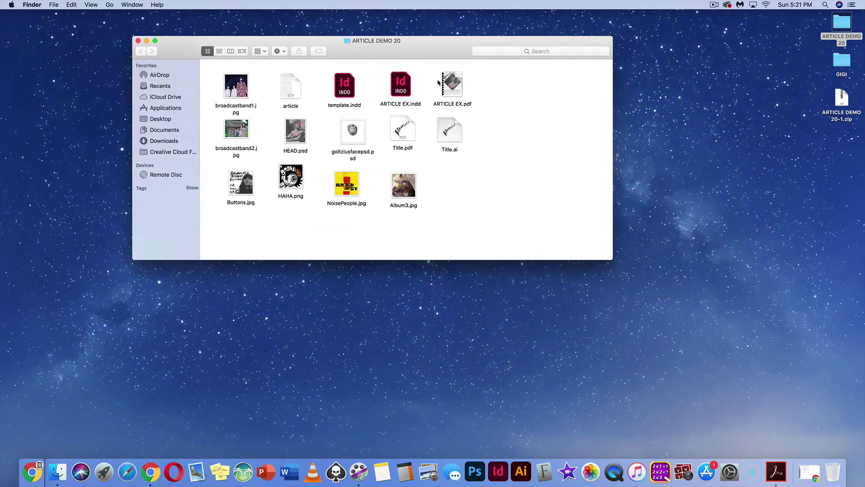
# Review all pages of the example layout in ARTICLE EX.pdf, and close the PDF.
pyautogui.moveTo(446, 83)
pyautogui.click(456, 80)
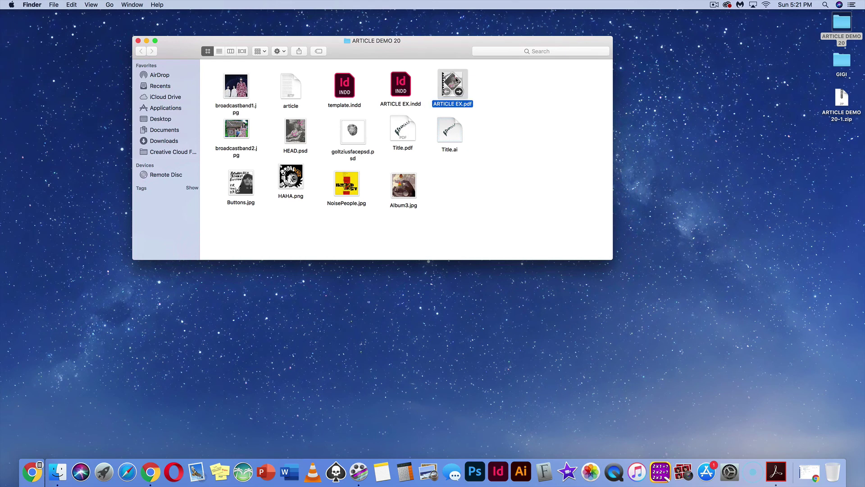
pyautogui.doubleClick(456, 79)
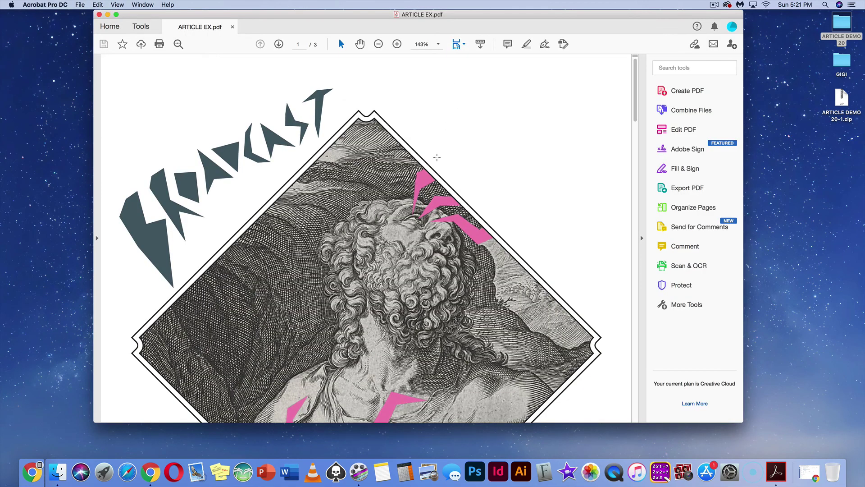
pyautogui.scroll(-5, 437, 157)
pyautogui.scroll(-10, 437, 156)
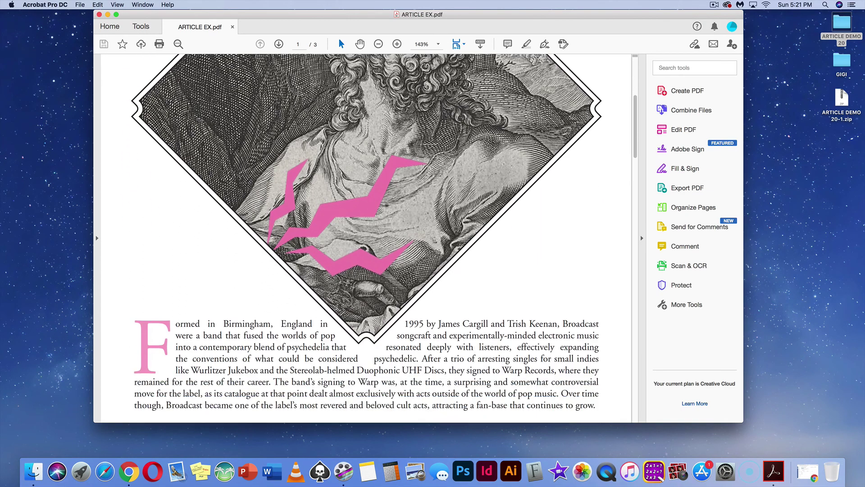
pyautogui.scroll(-3, 437, 157)
pyautogui.scroll(-5, 437, 158)
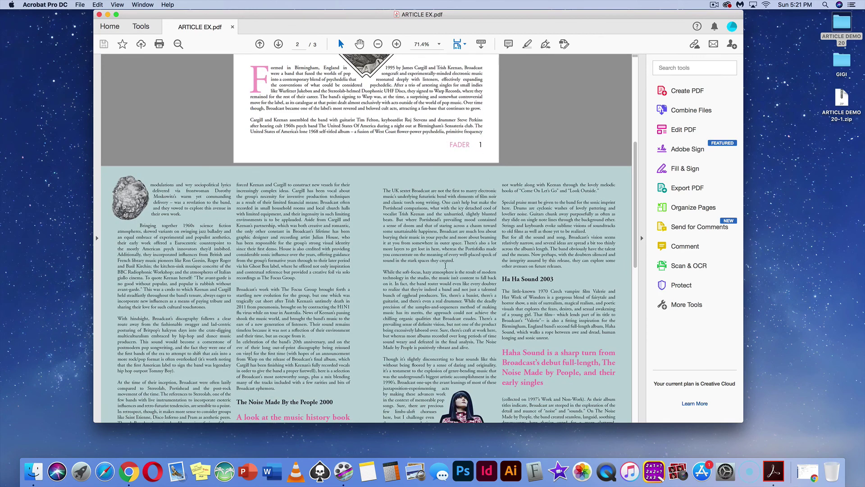
pyautogui.scroll(-7, 428, 281)
pyautogui.scroll(-2, 446, 266)
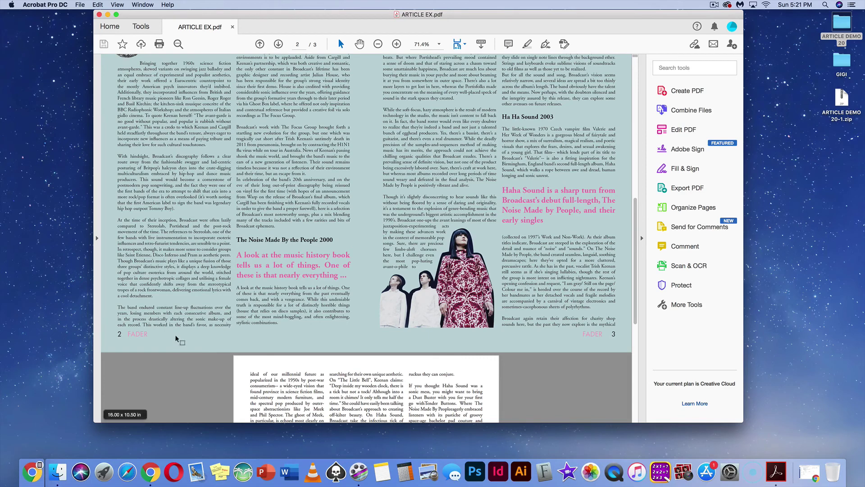
pyautogui.scroll(-9, 238, 347)
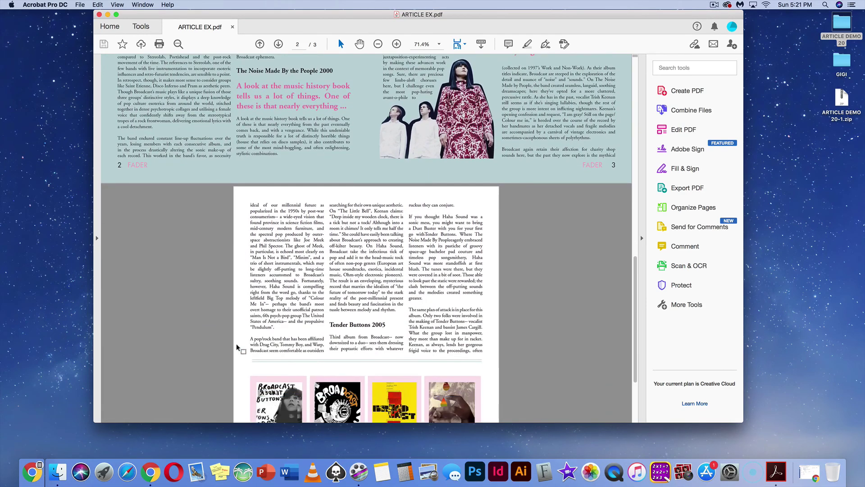
pyautogui.scroll(-3, 238, 347)
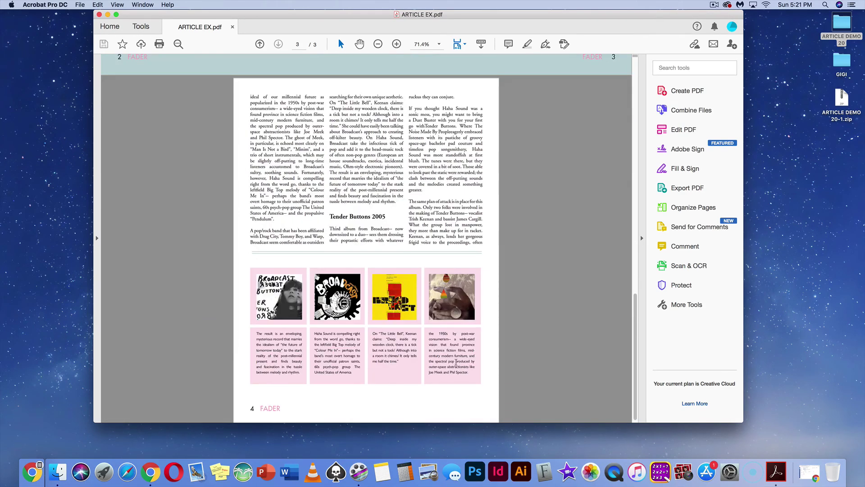
pyautogui.scroll(12, 269, 321)
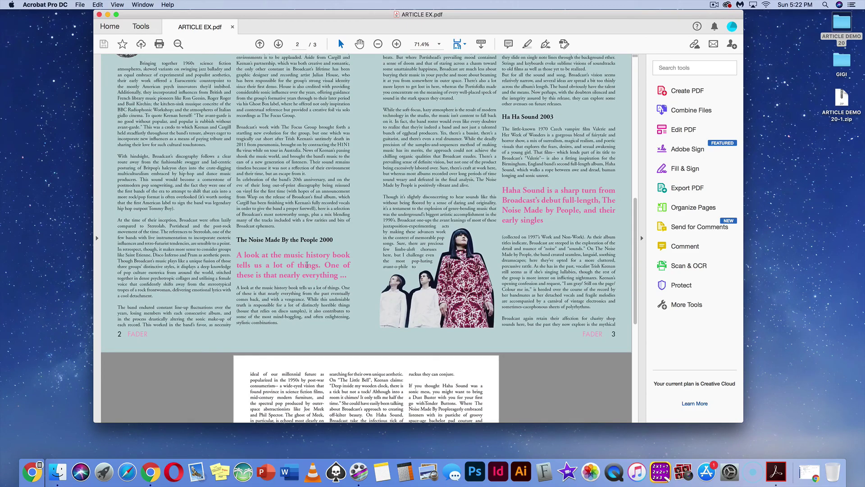
pyautogui.scroll(8, 267, 269)
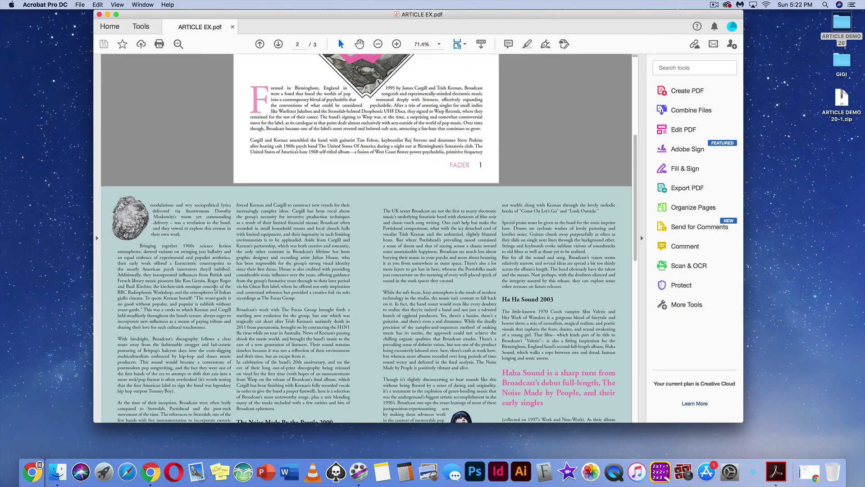
pyautogui.scroll(-5, 147, 241)
pyautogui.scroll(6, 395, 254)
pyautogui.scroll(9, 396, 254)
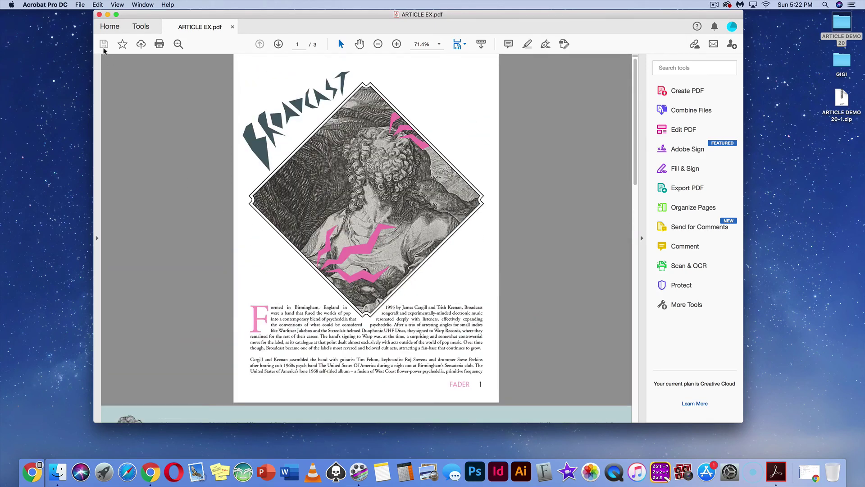
pyautogui.click(100, 14)
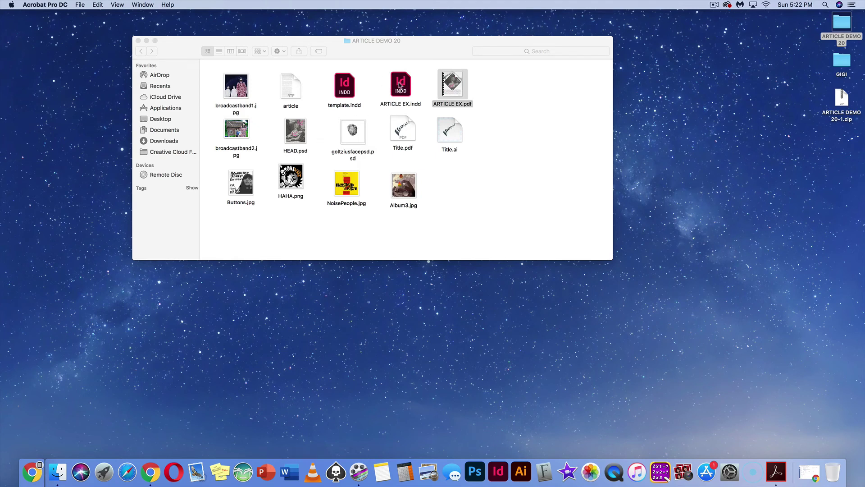
# Launch InDesign with a preferences reset, agreeing to delete the InDesign preference files.
pyautogui.keyDown('ctrl'); pyautogui.keyDown('alt'); pyautogui.keyDown('shift'); pyautogui.keyDown('super'); pyautogui.click(497, 472); pyautogui.keyUp('super'); pyautogui.keyUp('shift'); pyautogui.keyUp('alt'); pyautogui.keyUp('ctrl')
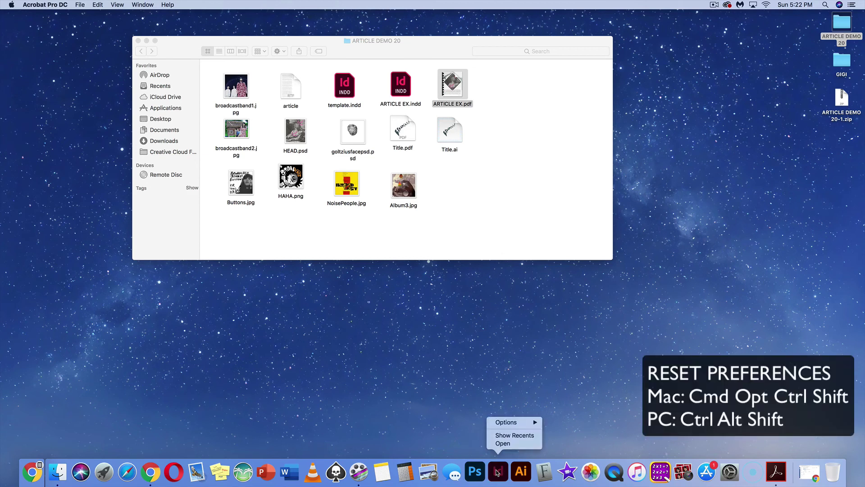
pyautogui.keyDown('ctrl'); pyautogui.keyDown('alt'); pyautogui.keyDown('shift'); pyautogui.keyDown('super'); pyautogui.click(503, 443); pyautogui.keyUp('super'); pyautogui.keyUp('shift'); pyautogui.keyUp('alt'); pyautogui.keyUp('ctrl')
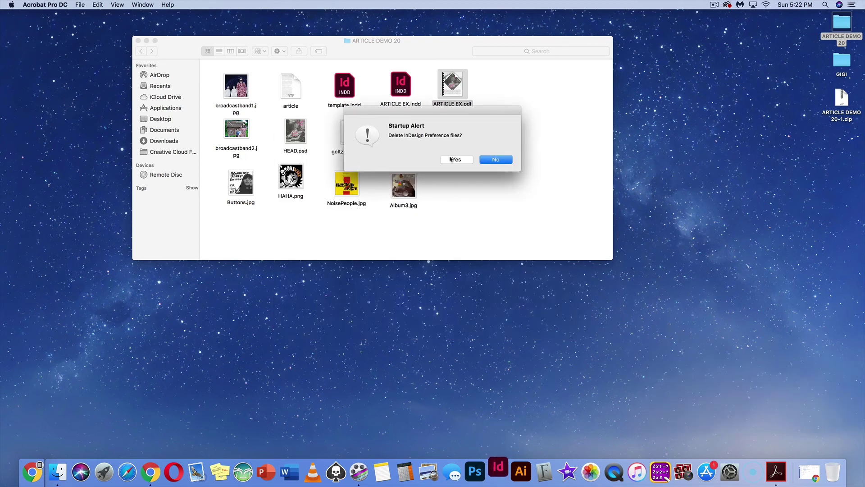
pyautogui.click(452, 159)
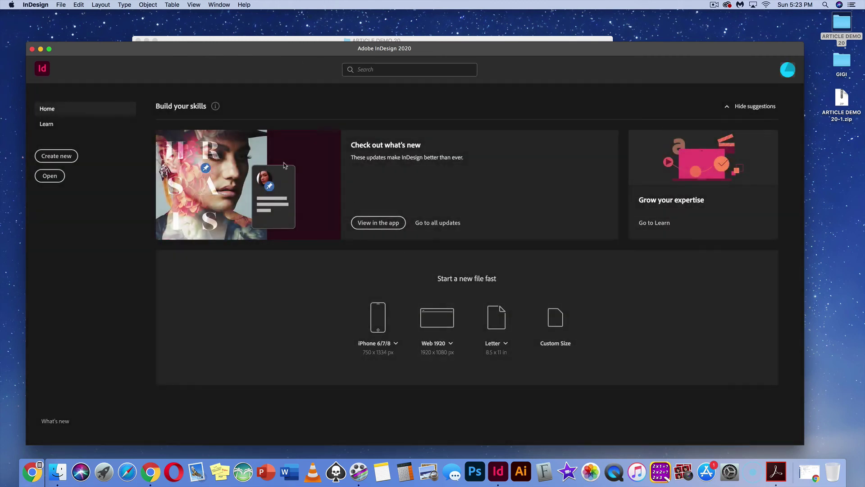
# Open ARTICLE EX.indd from the ARTICLE DEMO 20 folder, examine its page layout, and close the document.
pyautogui.click(272, 39)
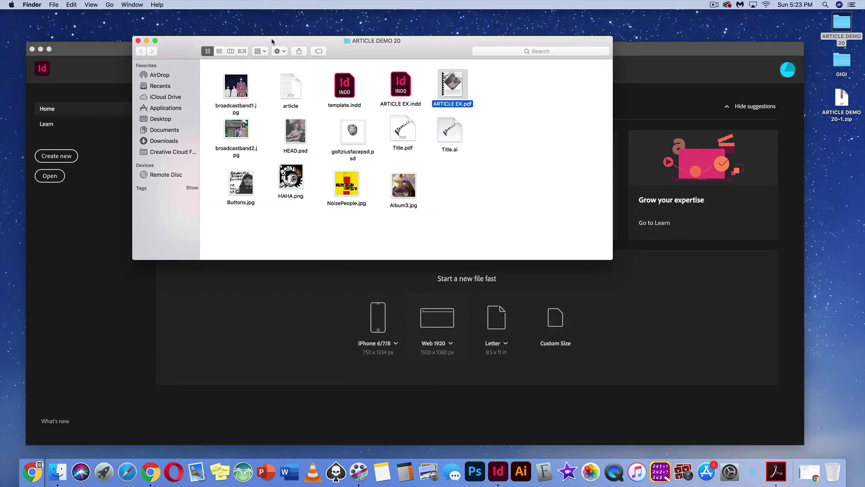
pyautogui.doubleClick(399, 89)
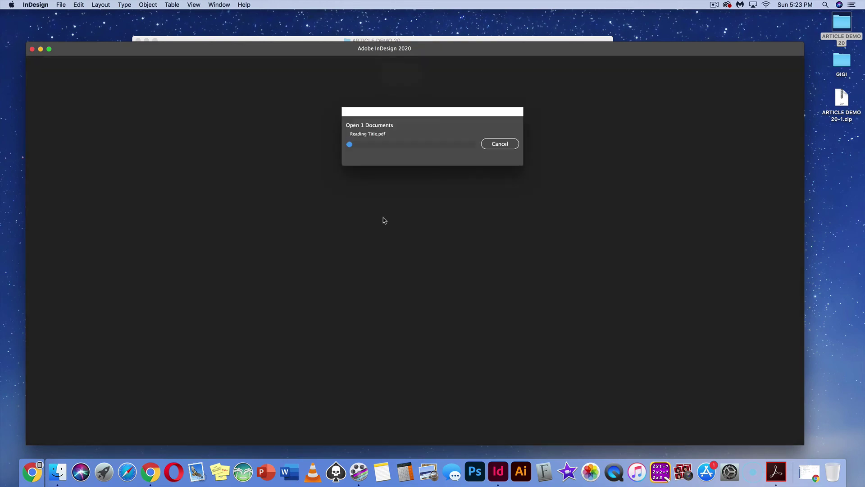
pyautogui.hscroll(-5, 375, 229)
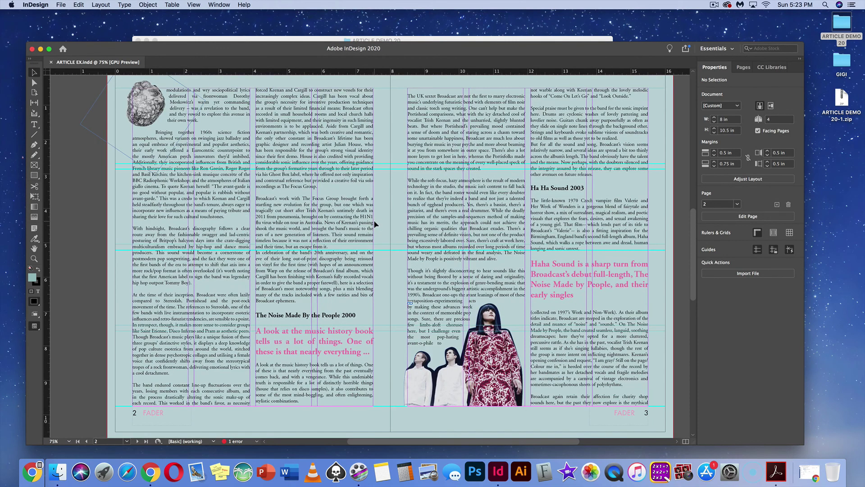
pyautogui.scroll(10, 375, 225)
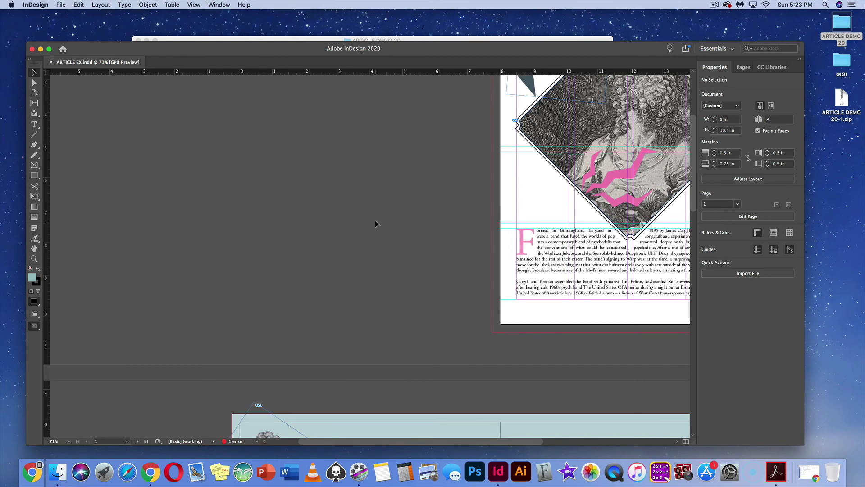
pyautogui.moveTo(375, 223); pyautogui.dragTo(212, 284)
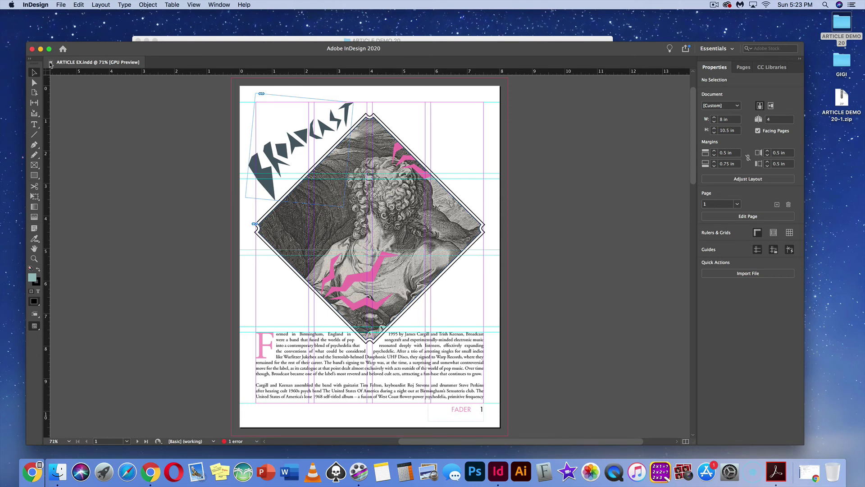
pyautogui.click(51, 63)
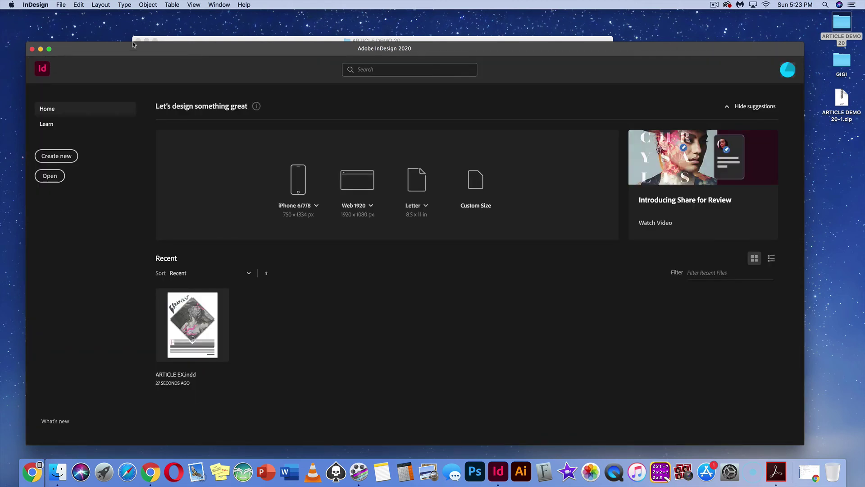
# Start a new document from the print presets with its units set to inches.
pyautogui.click(61, 5)
pyautogui.moveTo(65, 18)
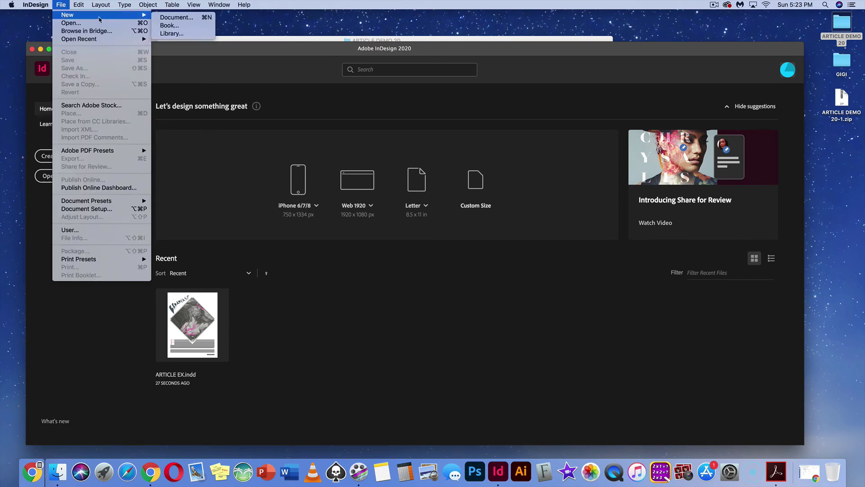
pyautogui.click(171, 18)
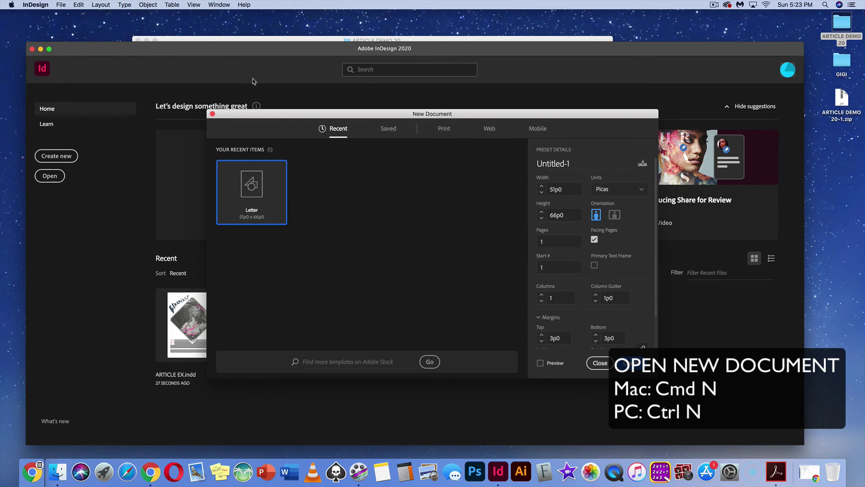
pyautogui.click(442, 130)
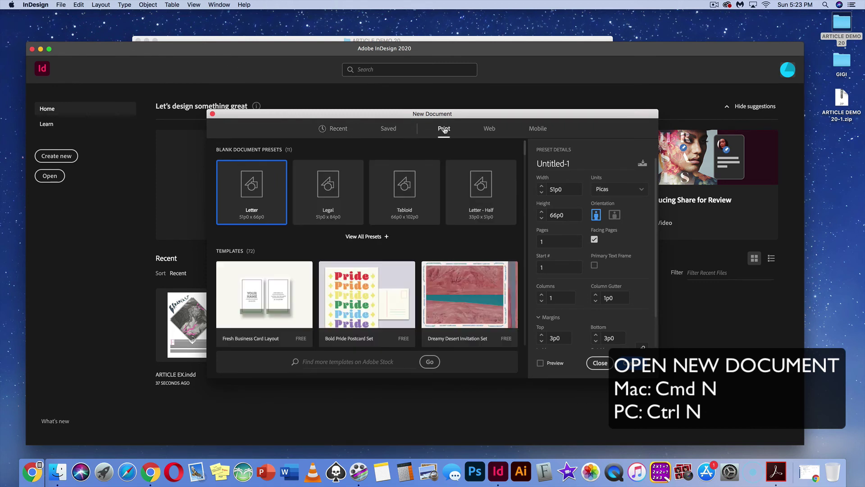
pyautogui.click(611, 193)
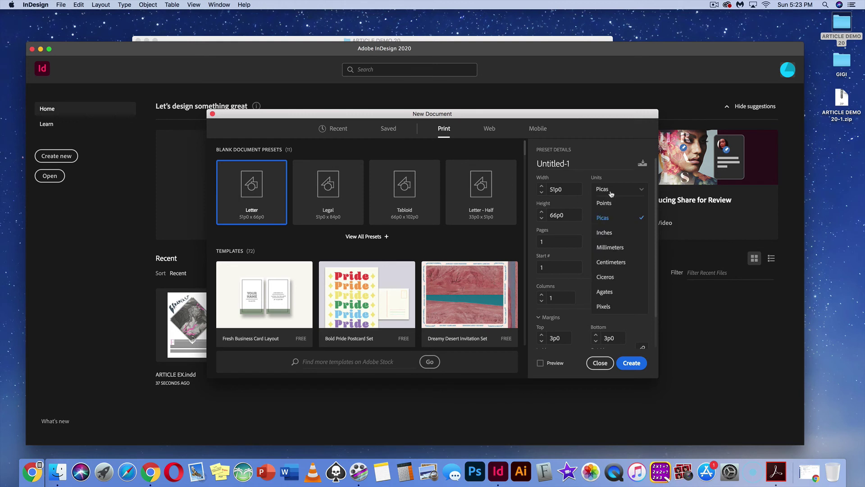
pyautogui.click(608, 232)
# Set the new document to 8 in wide and 10.5 in high, with 4 pages and 4 columns.
pyautogui.click(546, 189)
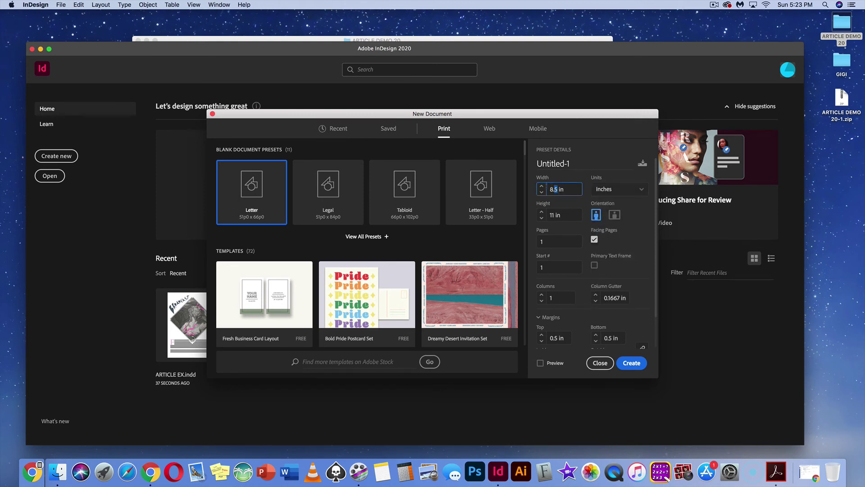
pyautogui.write('8')
pyautogui.click(552, 215)
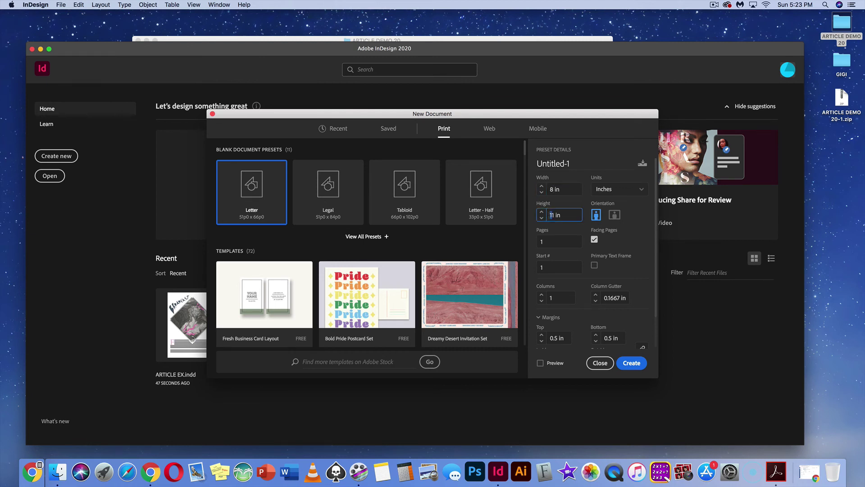
pyautogui.tripleClick(550, 215)
pyautogui.write('10.5')
pyautogui.press('Tab')
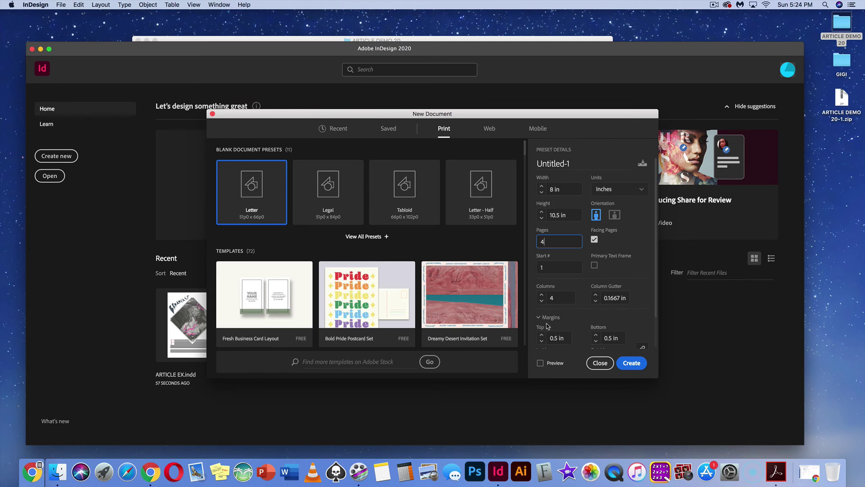
# Unlink the margin values and set the bottom margin to 0.75 in.
pyautogui.scroll(-3, 544, 326)
pyautogui.scroll(-2, 546, 321)
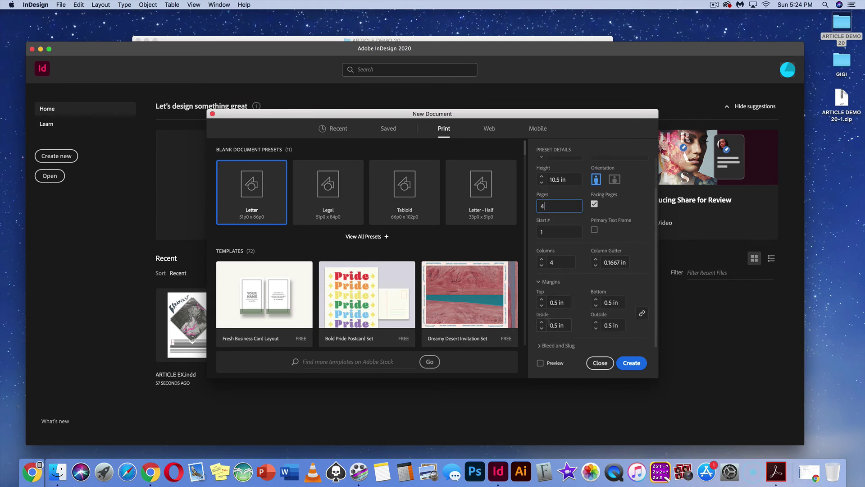
pyautogui.click(642, 312)
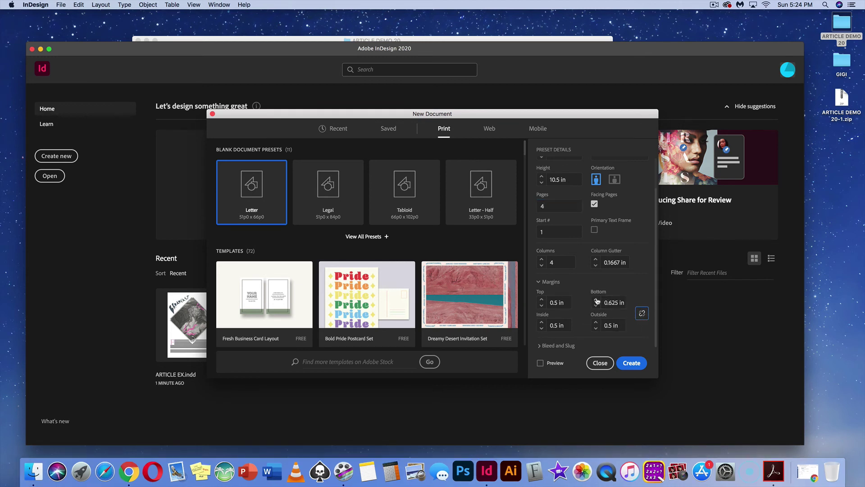
pyautogui.click(596, 300)
# Set the bleed to 0.25 in on all sides, preview the layout, and create the document.
pyautogui.click(540, 346)
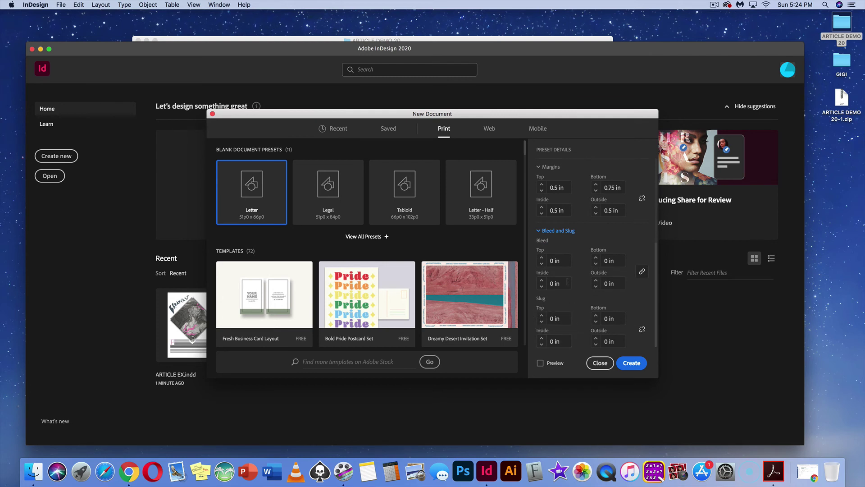
pyautogui.click(542, 257)
pyautogui.click(542, 258)
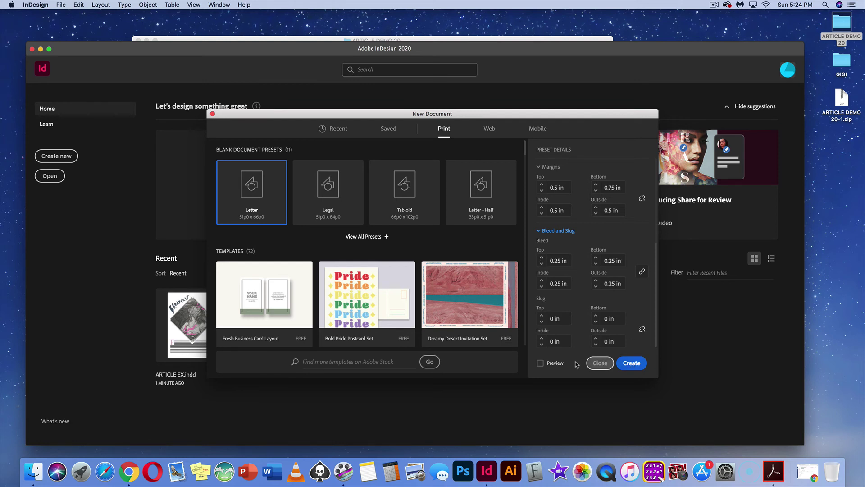
pyautogui.click(540, 363)
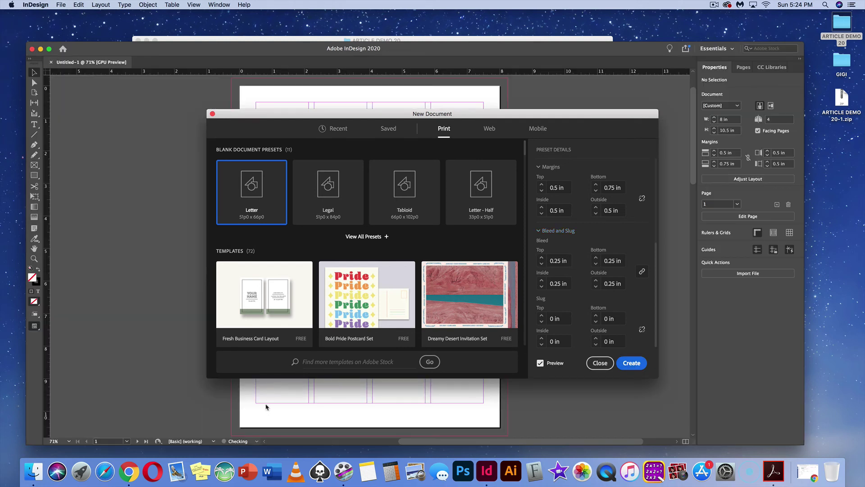
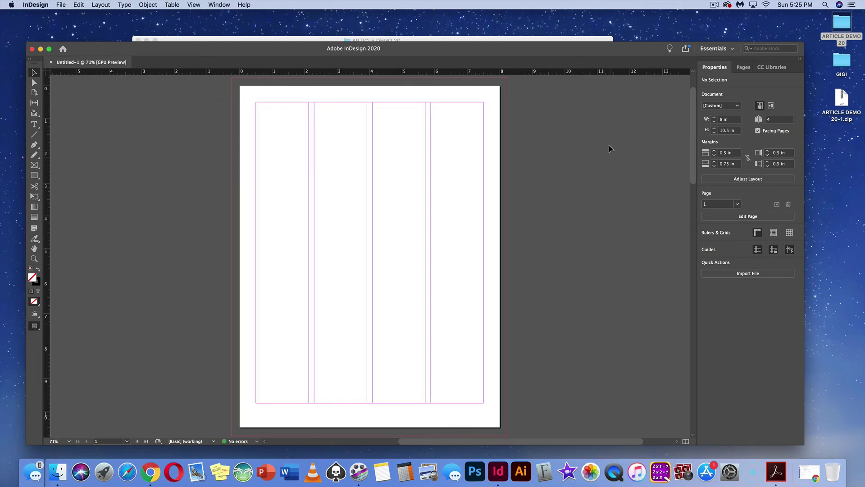
# Switch to the Typography workspace and move the application window slightly higher on the desktop.
pyautogui.click(727, 49)
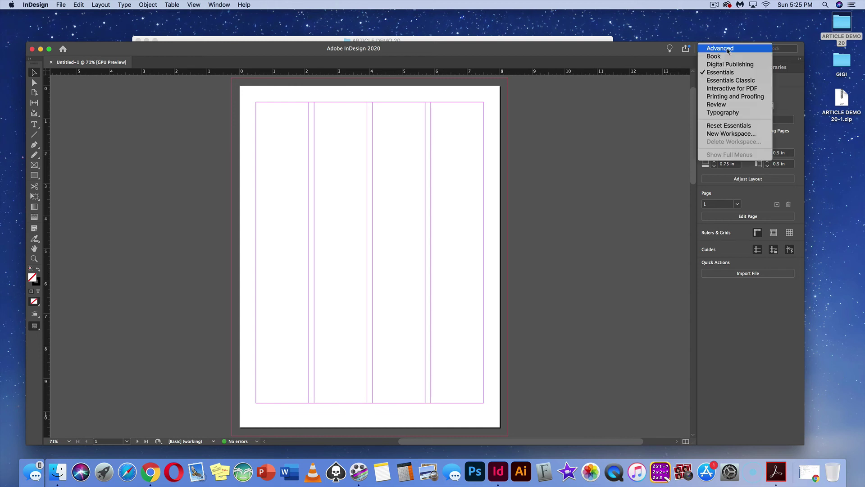
pyautogui.click(734, 112)
pyautogui.moveTo(622, 51)
pyautogui.mouseDown()
pyautogui.moveTo(634, 42)
pyautogui.moveTo(626, 38)
pyautogui.mouseUp()
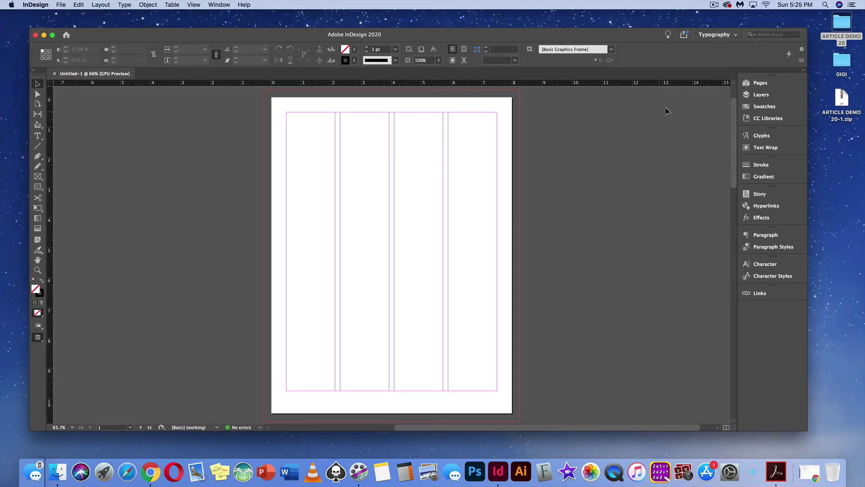
# Configure the Pages panel to use the Large size for pages and the Medium size for masters.
pyautogui.click(746, 83)
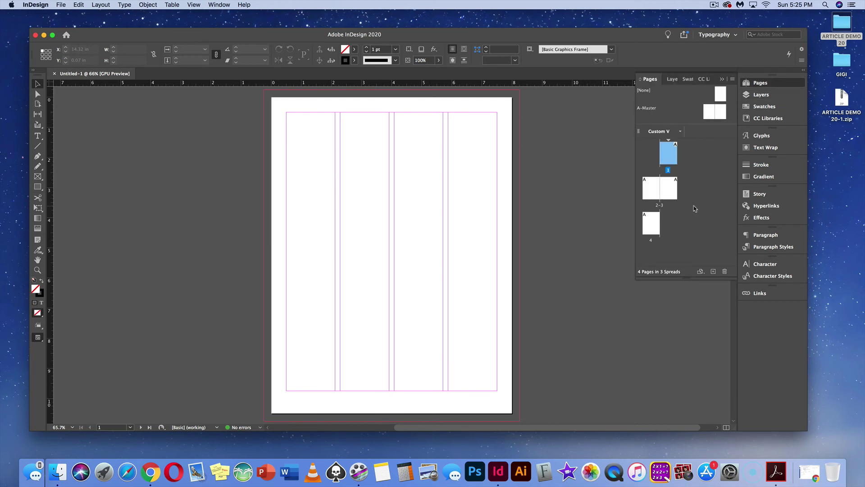
pyautogui.click(733, 80)
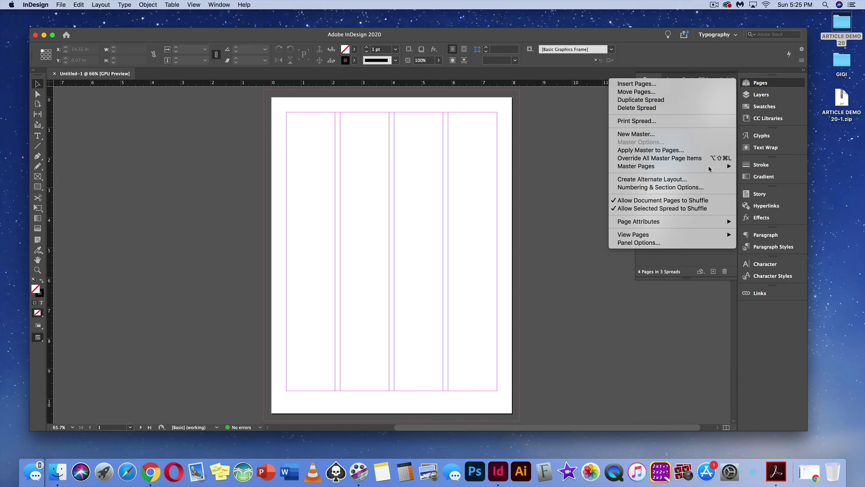
pyautogui.moveTo(699, 237)
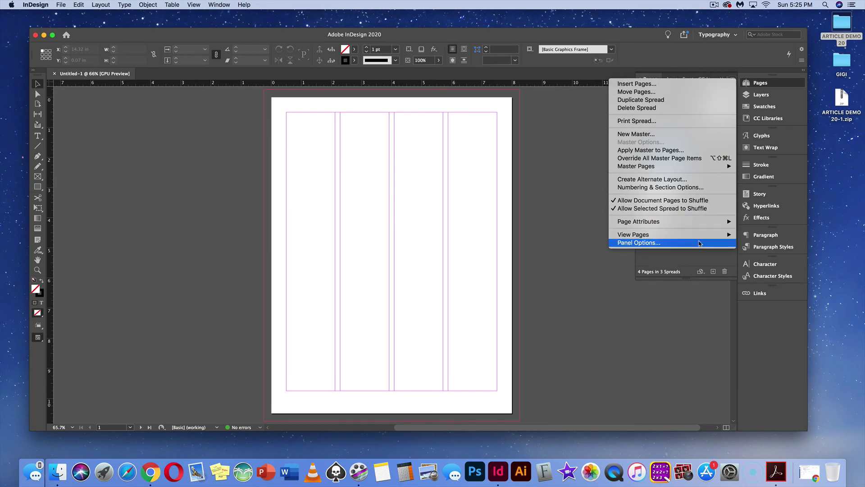
pyautogui.click(699, 244)
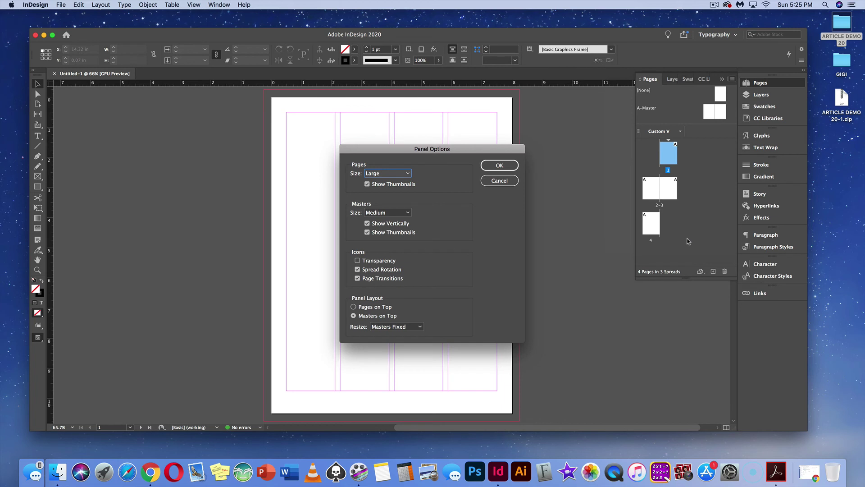
pyautogui.click(408, 214)
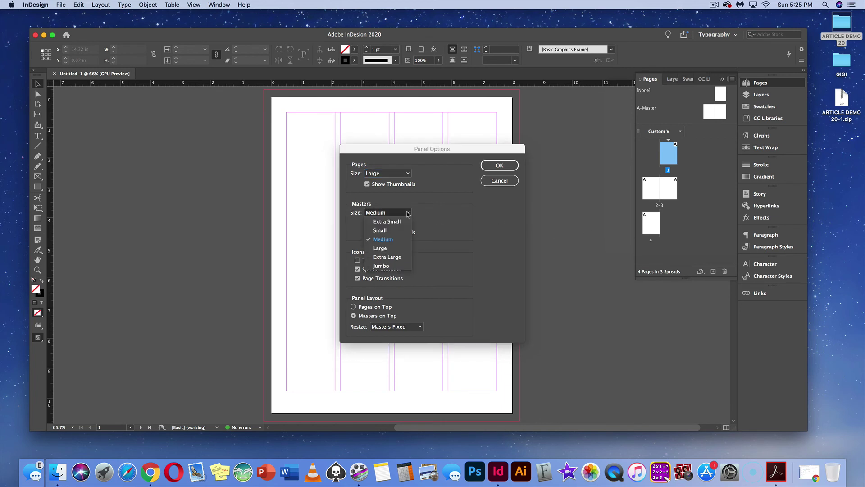
pyautogui.click(401, 239)
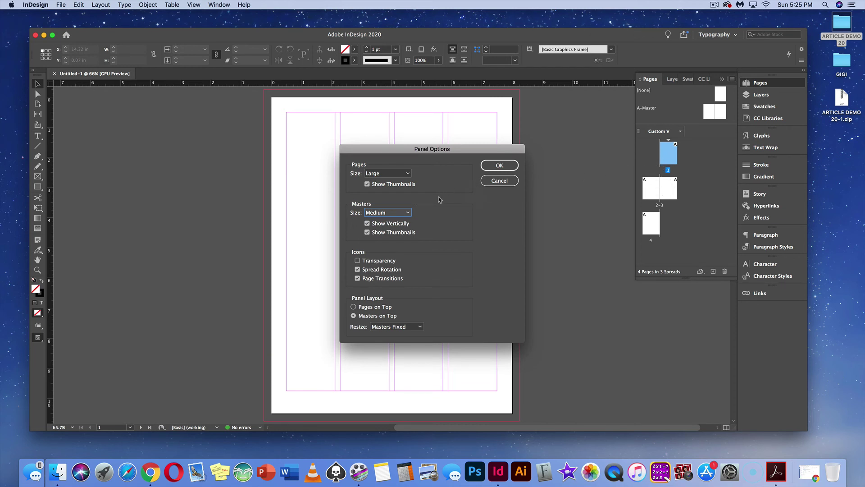
pyautogui.click(404, 174)
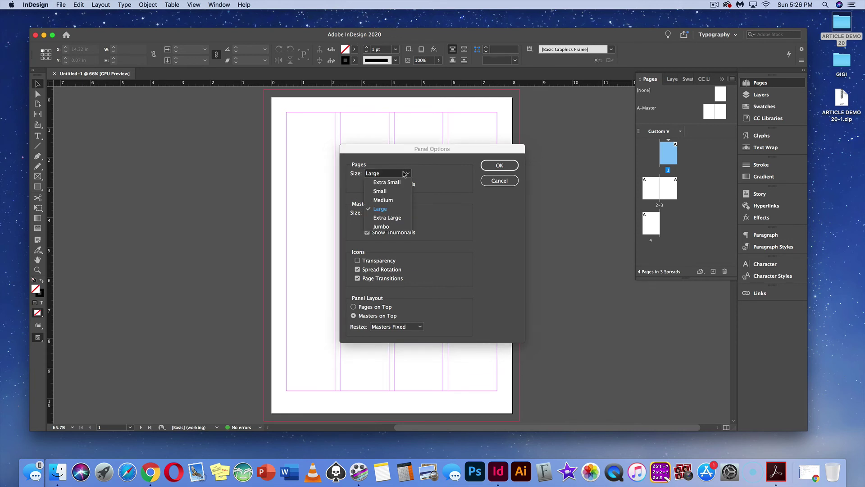
pyautogui.click(392, 209)
pyautogui.click(498, 166)
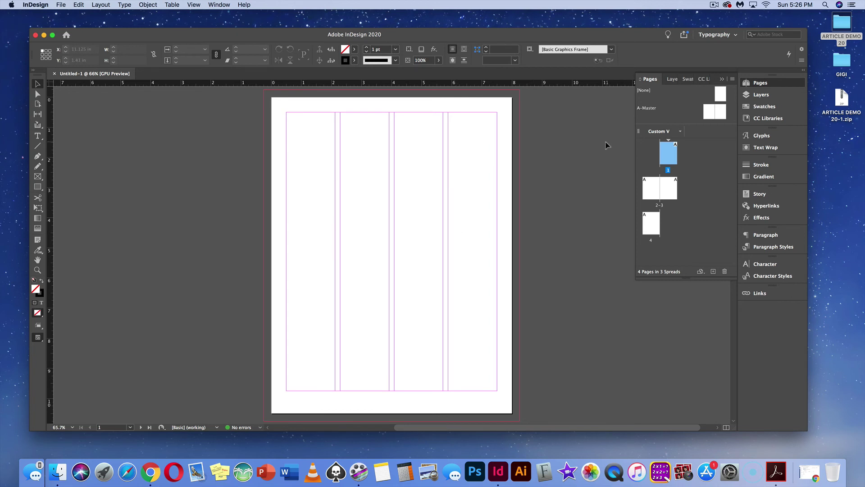
# Create guides for 4 rows on the A-Master spread, fitted to the margins, with the preview on.
pyautogui.doubleClick(649, 110)
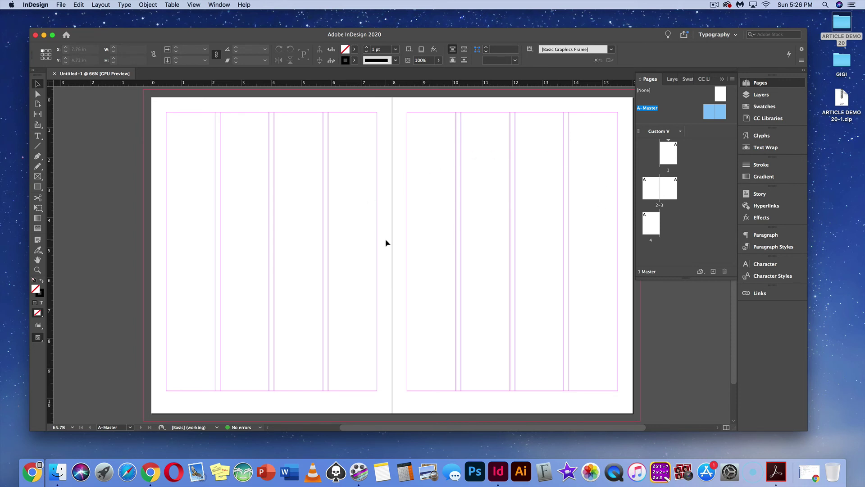
pyautogui.click(80, 4)
pyautogui.moveTo(96, 4)
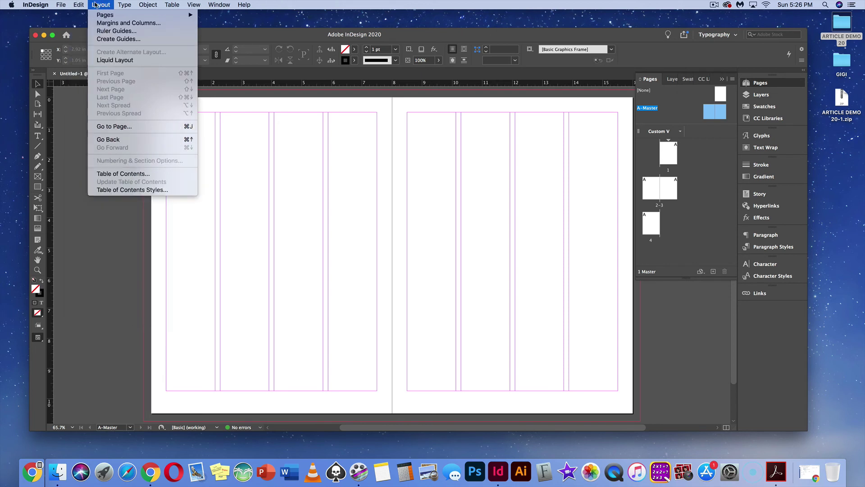
pyautogui.click(113, 38)
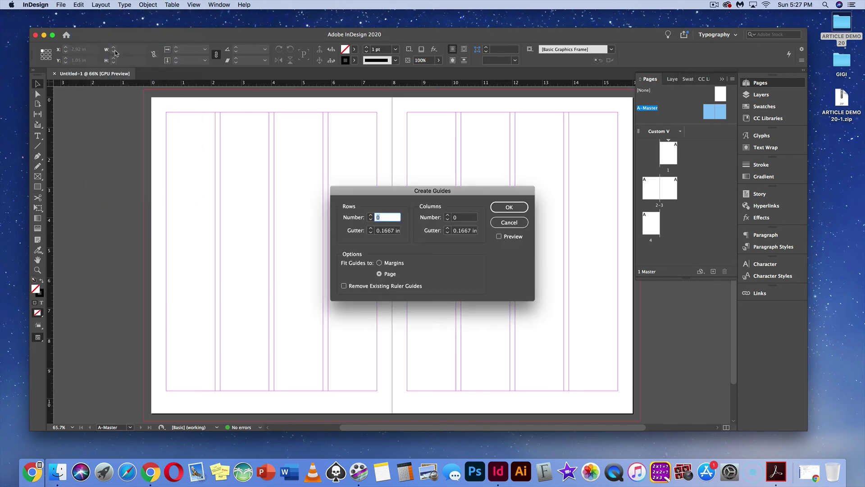
pyautogui.click(371, 215)
pyautogui.click(379, 263)
pyautogui.click(499, 237)
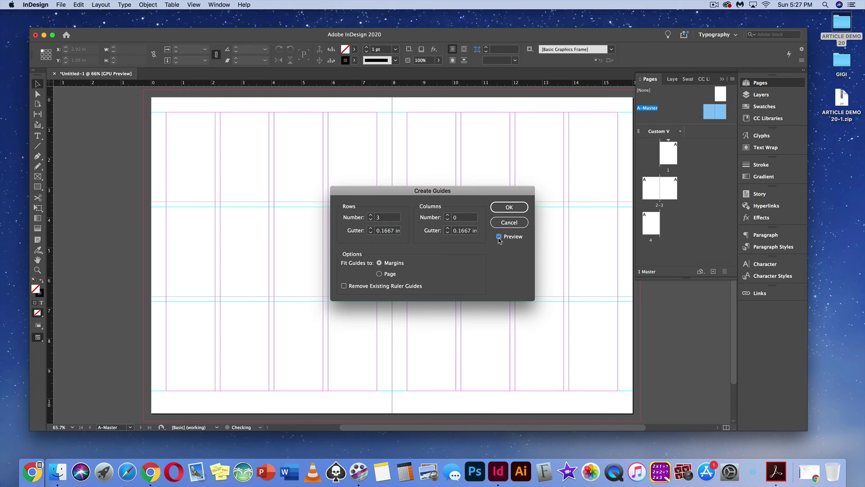
pyautogui.click(370, 215)
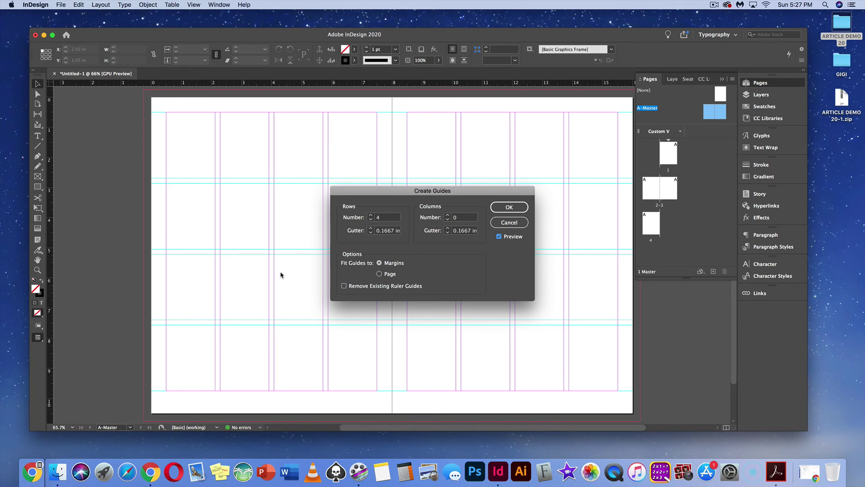
pyautogui.click(503, 211)
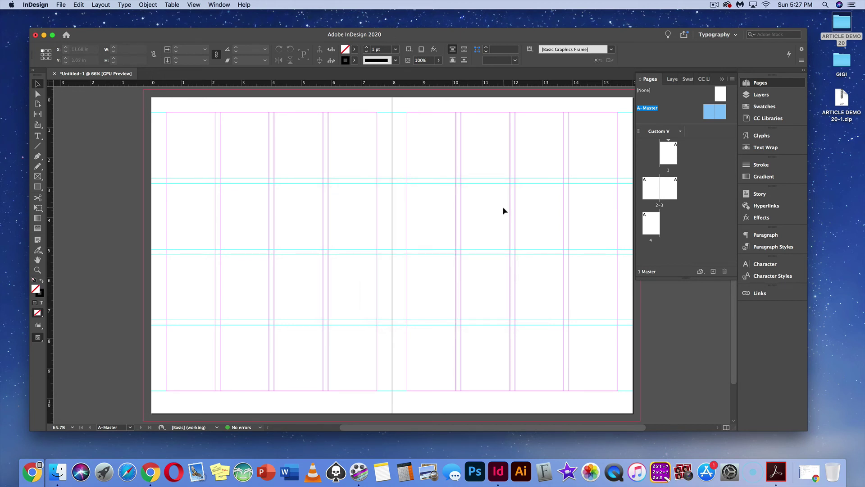
# Examine the master guides on page 1 and the 2-3 spread, fitting page 1 in the window.
pyautogui.doubleClick(666, 154)
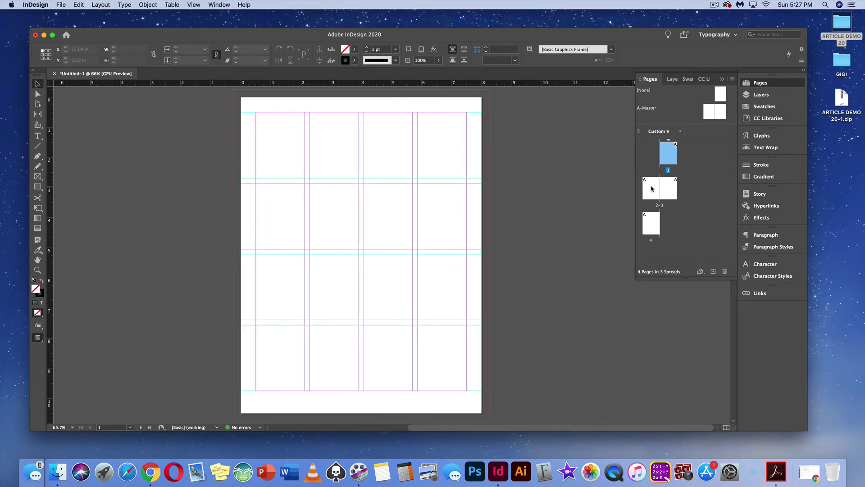
pyautogui.doubleClick(651, 188)
pyautogui.scroll(-1, 586, 230)
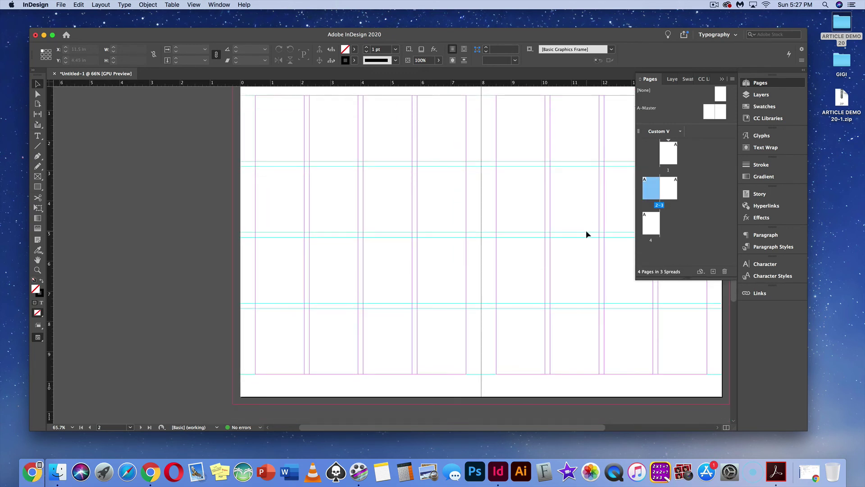
pyautogui.scroll(-5, 586, 233)
pyautogui.scroll(10, 587, 234)
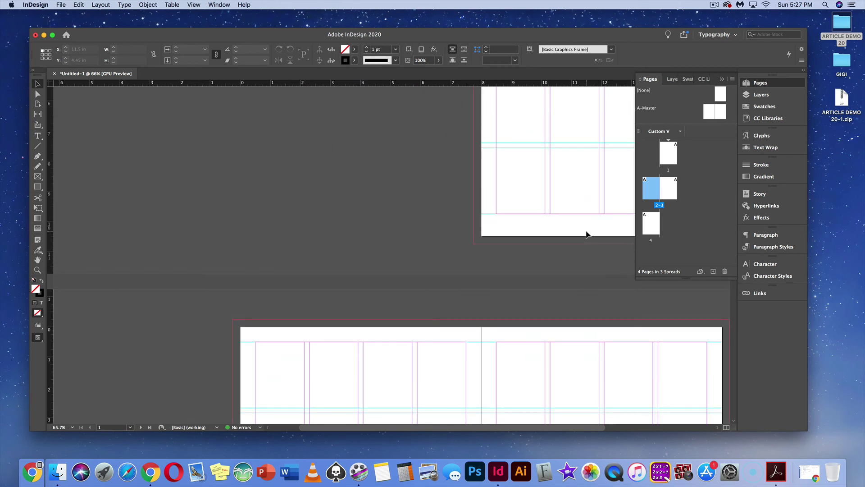
pyautogui.scroll(3, 586, 232)
pyautogui.click(669, 152)
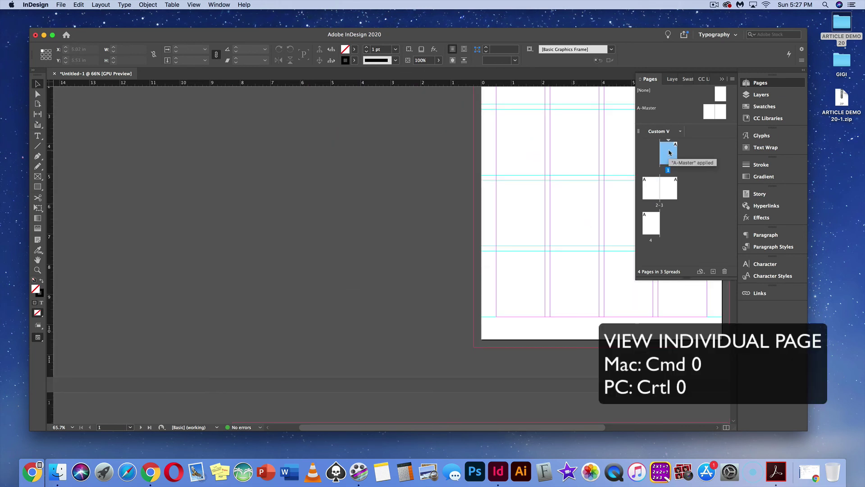
pyautogui.press('super+0')
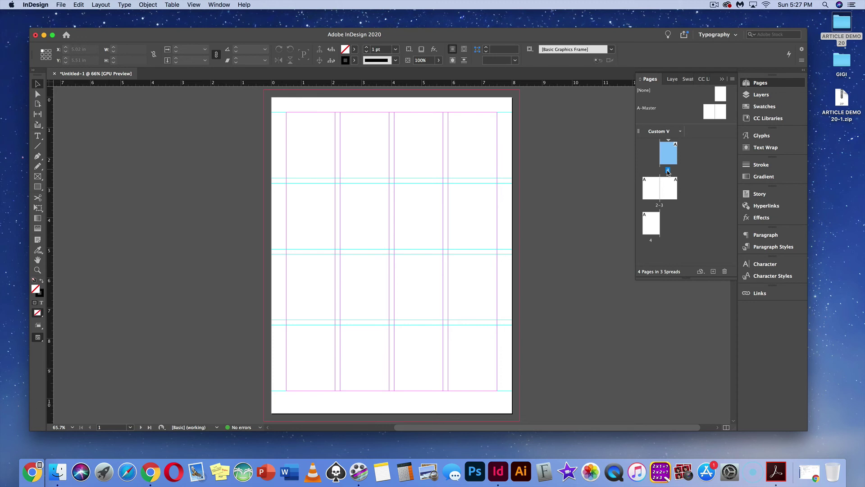
pyautogui.doubleClick(655, 189)
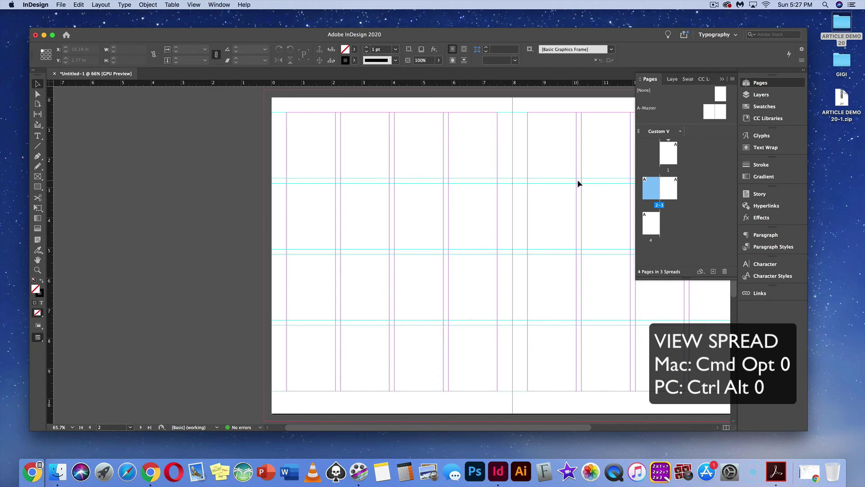
# On the A-Master spread, draw a text frame one column wide just below the bottom margin of the left page's first column.
pyautogui.press('super+alt+0')
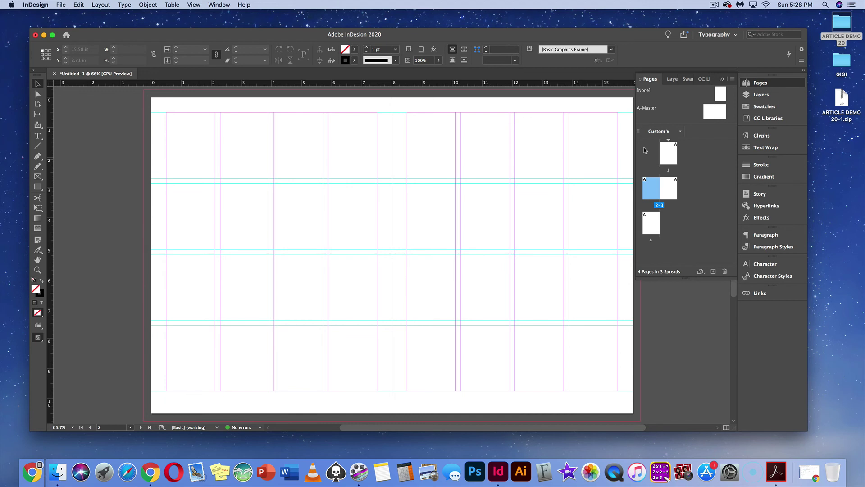
pyautogui.doubleClick(648, 109)
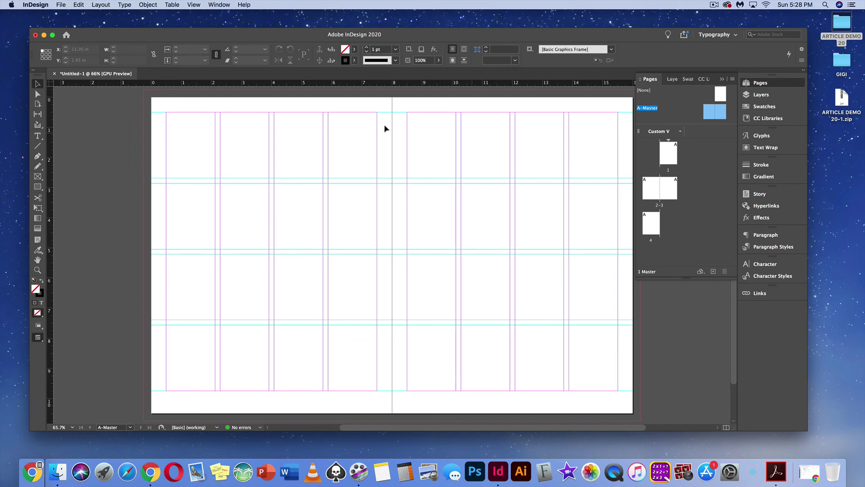
pyautogui.click(40, 139)
pyautogui.click(37, 136)
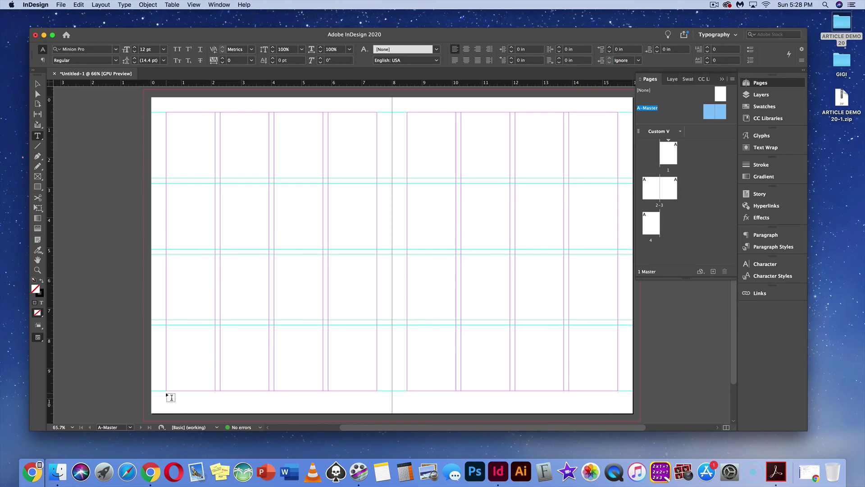
pyautogui.moveTo(167, 391); pyautogui.dragTo(214, 404)
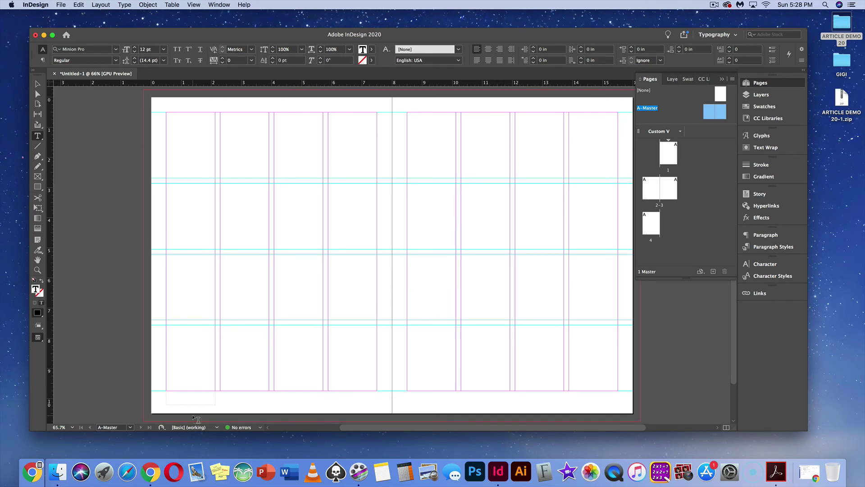
pyautogui.rightClick(172, 395)
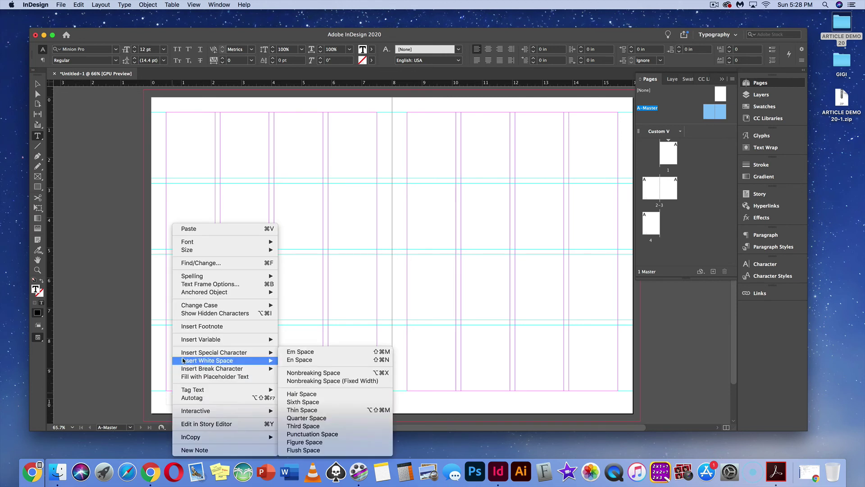
pyautogui.moveTo(183, 354)
pyautogui.moveTo(293, 361)
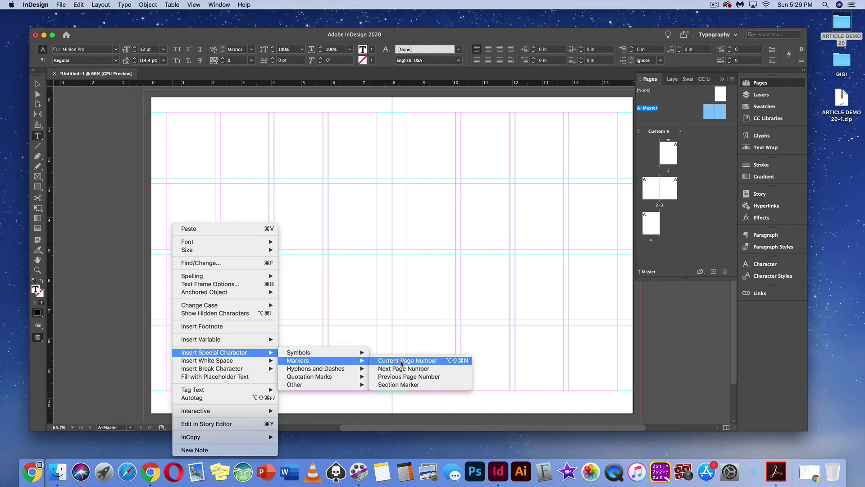
pyautogui.click(144, 350)
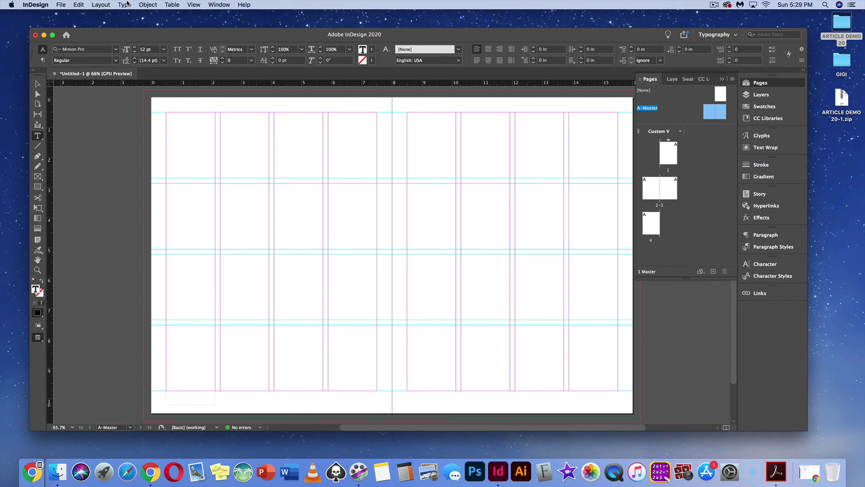
# Insert a Current Page Number marker in the footer text frame on the left master page.
pyautogui.click(125, 5)
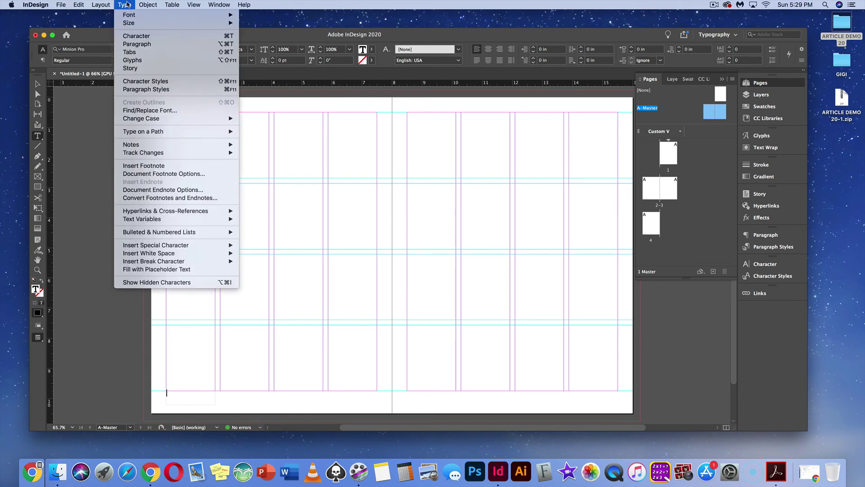
pyautogui.moveTo(193, 245)
pyautogui.moveTo(286, 250)
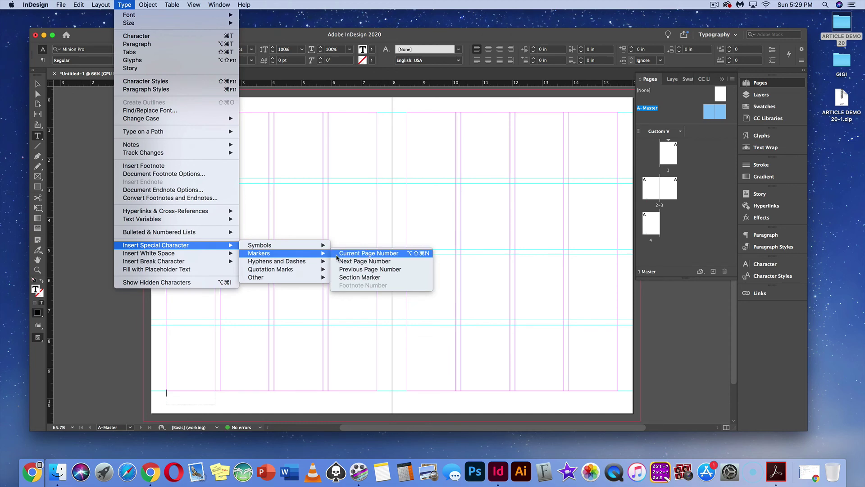
pyautogui.click(337, 255)
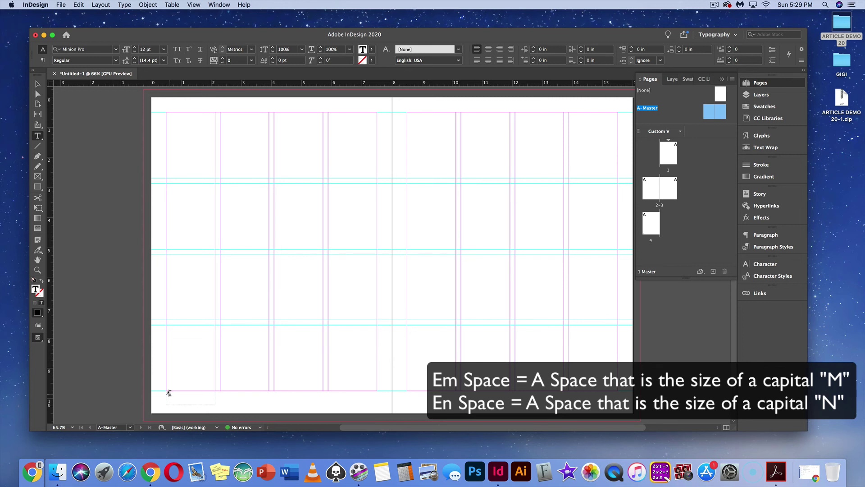
# Add an em space and the word FADER after the page number marker in the footer.
pyautogui.rightClick(169, 393)
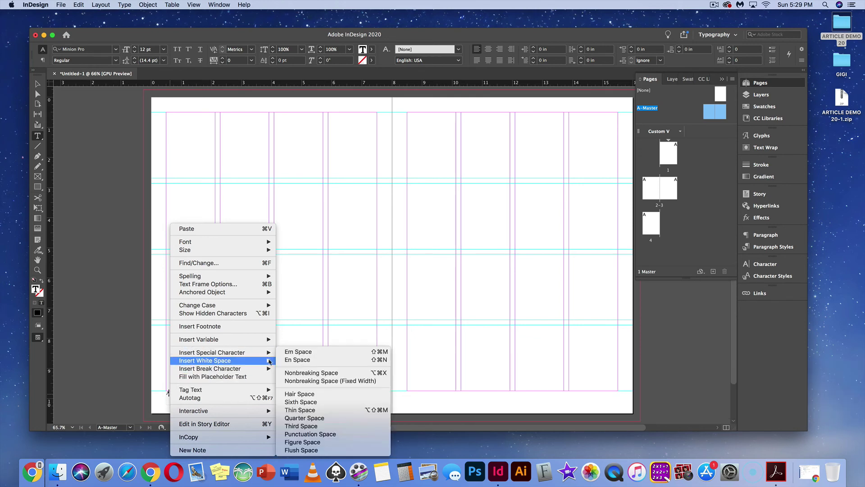
pyautogui.click(284, 354)
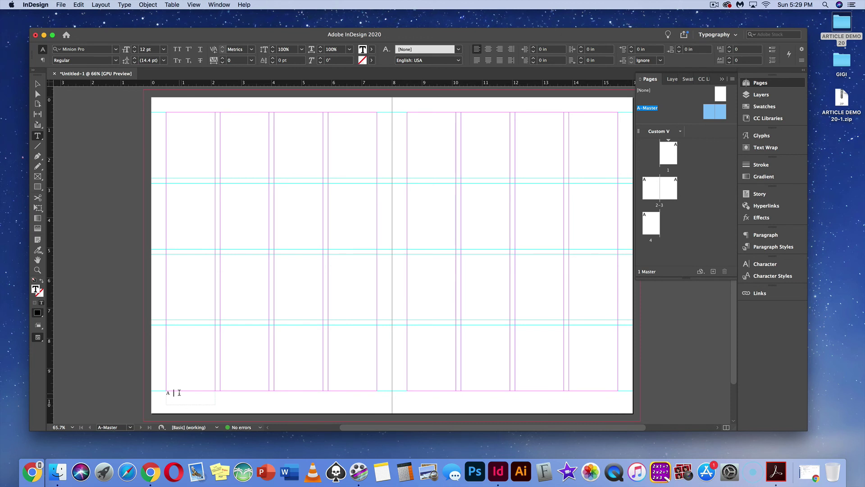
pyautogui.write('FADER')
pyautogui.press('super+shift+a')
# Set the whole footer line, page number marker and FADER, in the Gill Sans Nova Book font.
pyautogui.moveTo(198, 394); pyautogui.dragTo(165, 394)
pyautogui.click(90, 50)
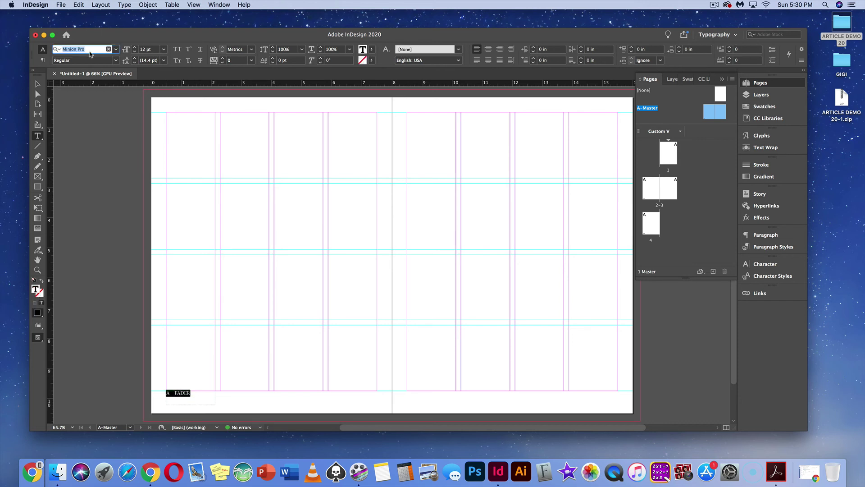
pyautogui.write('Gil')
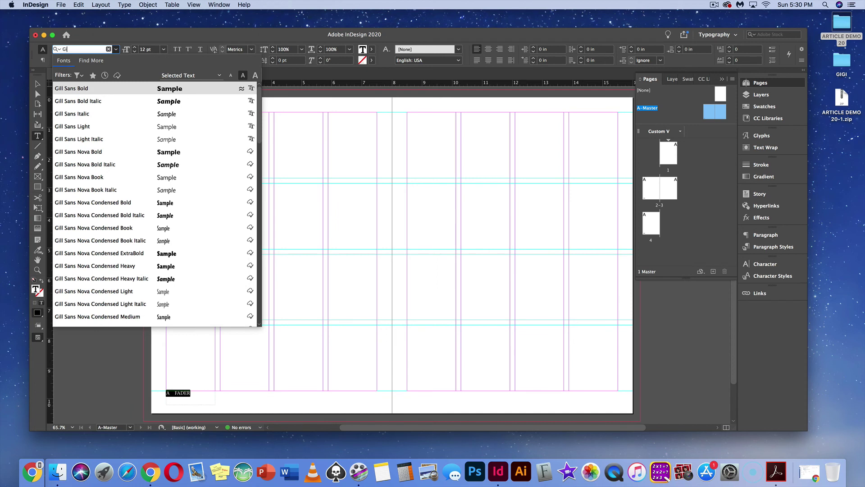
pyautogui.write('l Sans')
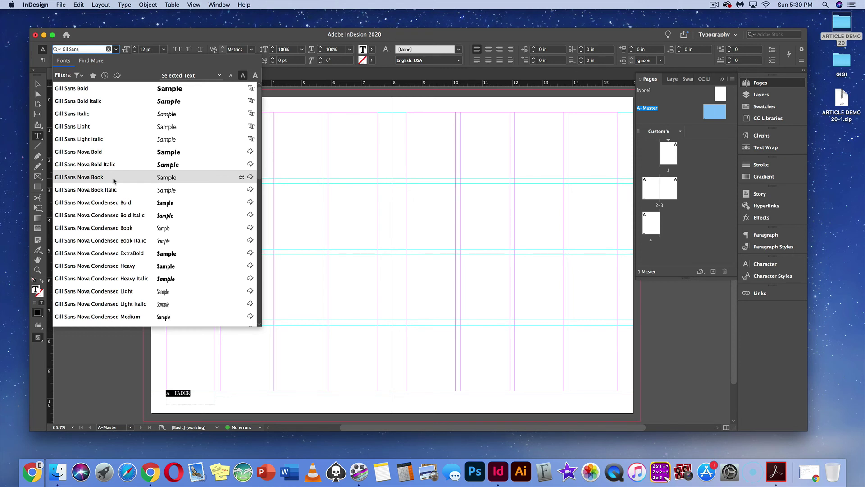
pyautogui.click(112, 176)
pyautogui.click(192, 391)
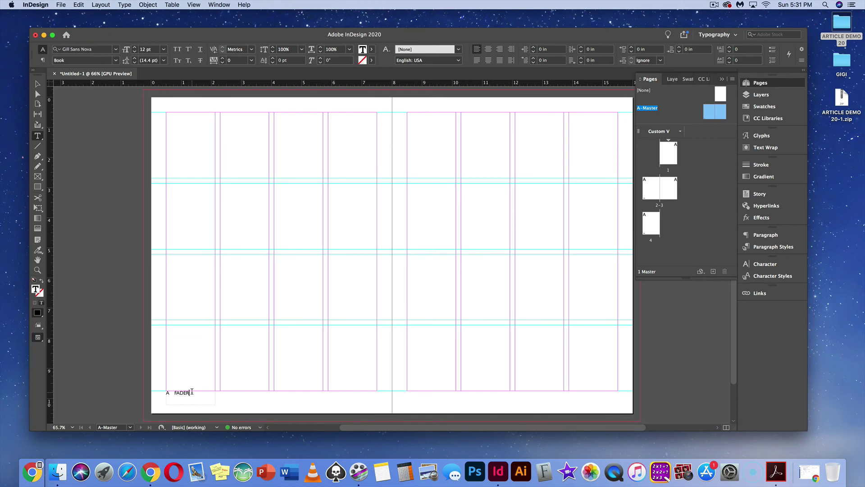
# Apply the magenta swatch C=0 M=100 Y=0 K=0 to the word FADER in the footer.
pyautogui.moveTo(192, 391); pyautogui.dragTo(174, 392)
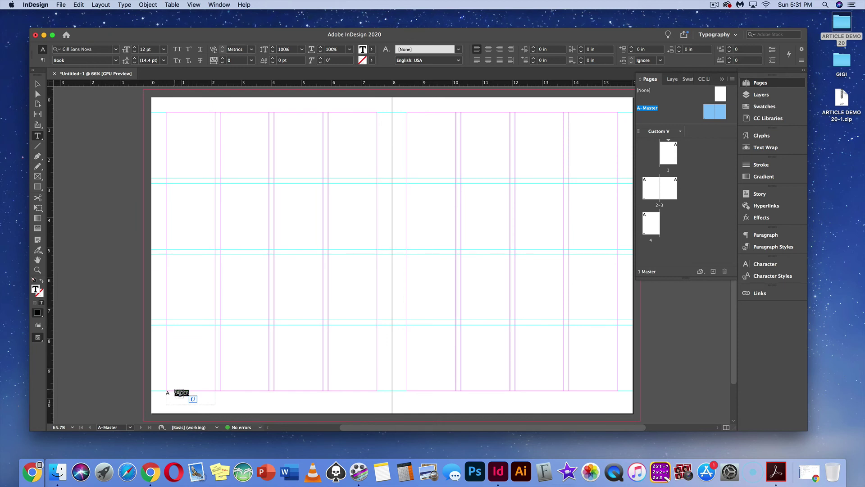
pyautogui.click(370, 50)
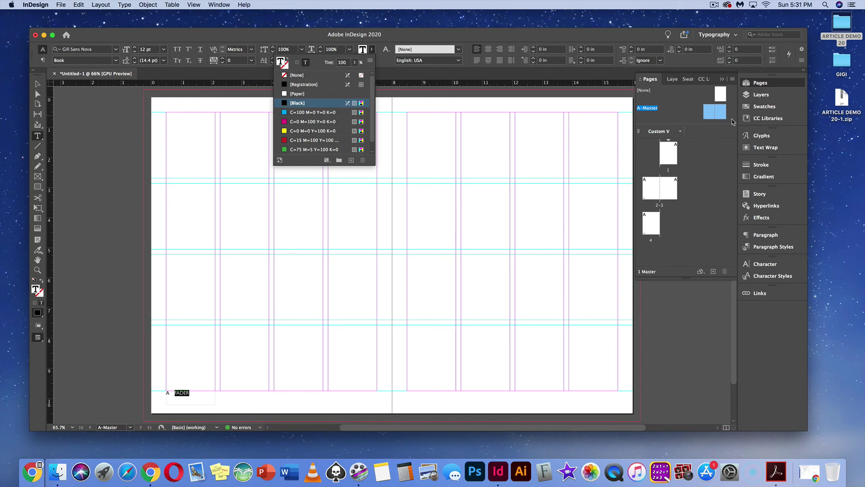
pyautogui.click(764, 107)
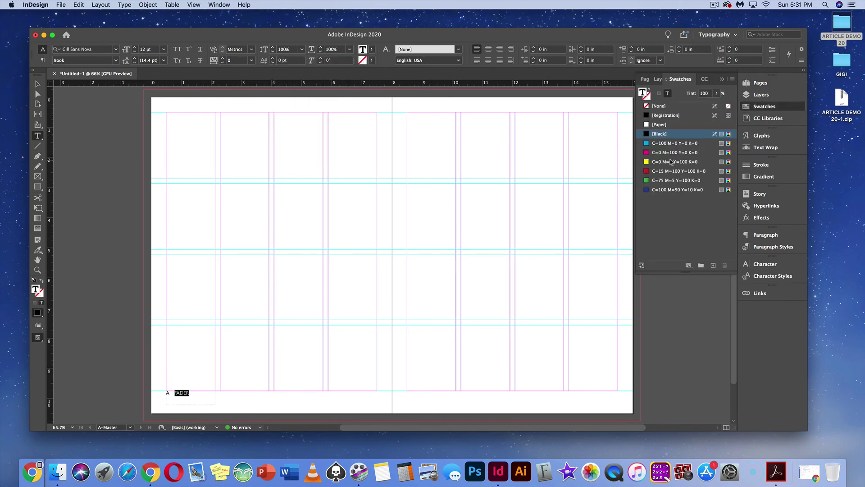
pyautogui.click(662, 153)
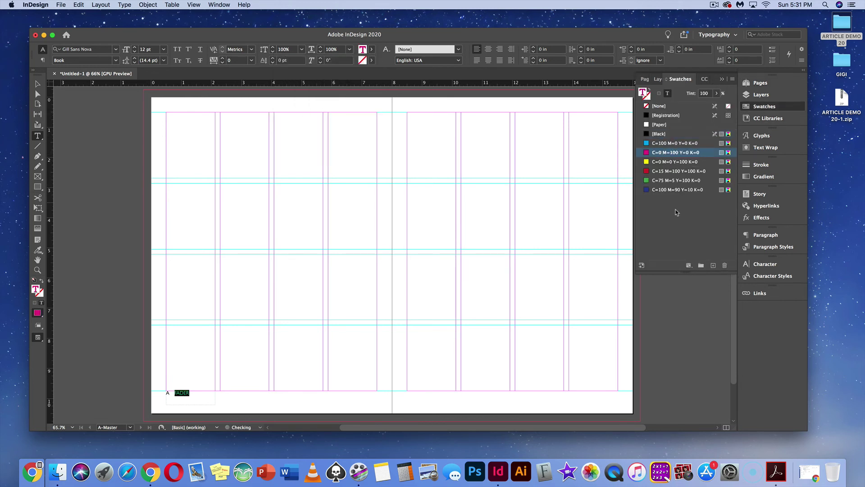
# Duplicate the magenta swatch and reduce the copy's Magenta to 46% for a lighter pink.
pyautogui.click(712, 265)
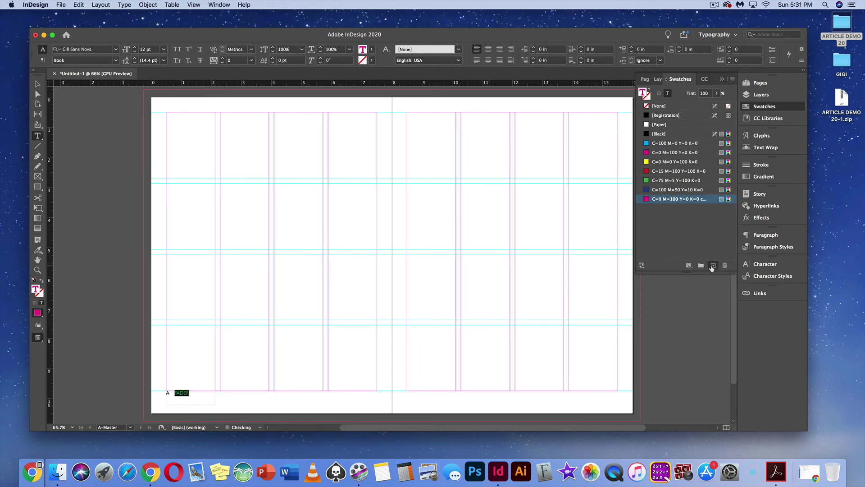
pyautogui.doubleClick(652, 199)
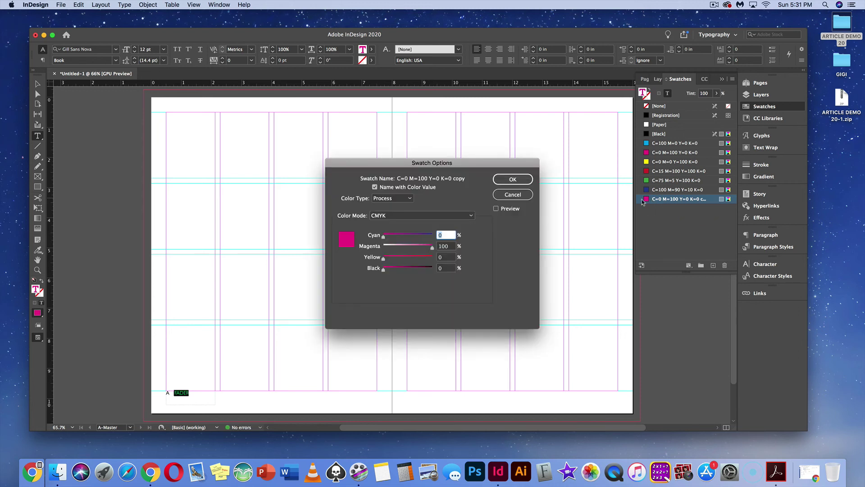
pyautogui.moveTo(431, 248); pyautogui.dragTo(411, 250)
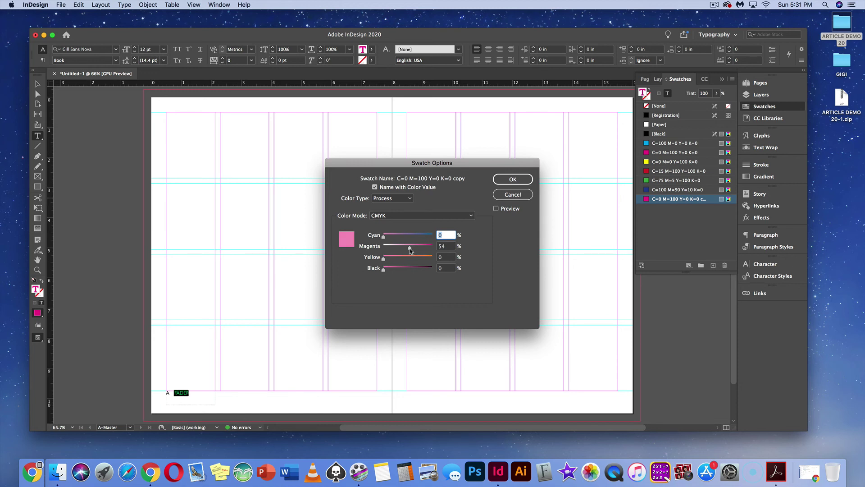
pyautogui.moveTo(410, 251); pyautogui.dragTo(406, 251)
pyautogui.click(504, 180)
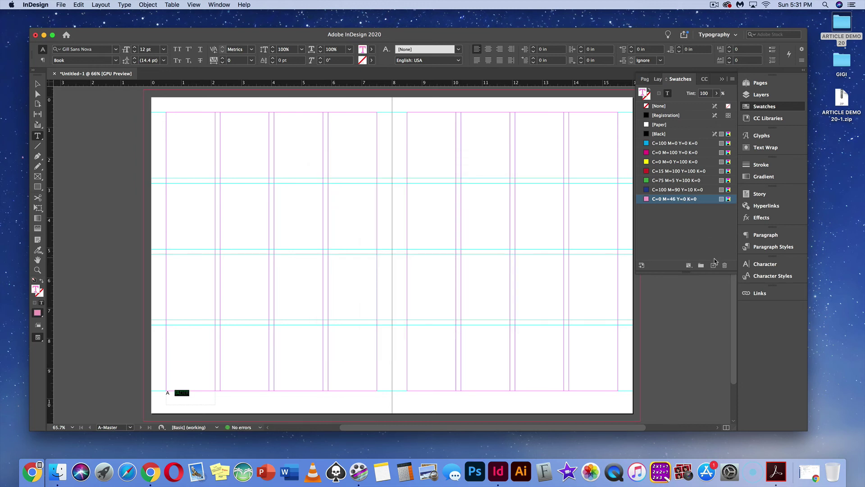
# Duplicate the light pink swatch and redefine the copy as PANTONE P 68-2 U from the PANTONE+ CMYK Uncoated library.
pyautogui.click(713, 266)
pyautogui.doubleClick(680, 208)
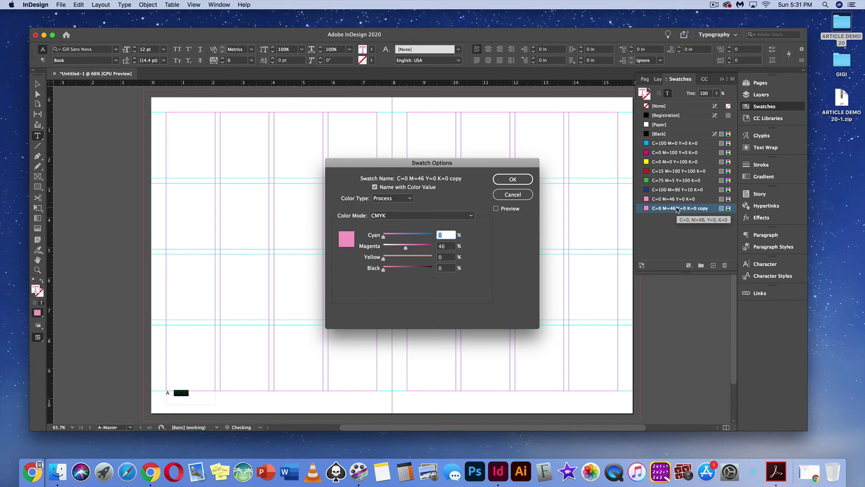
pyautogui.click(469, 216)
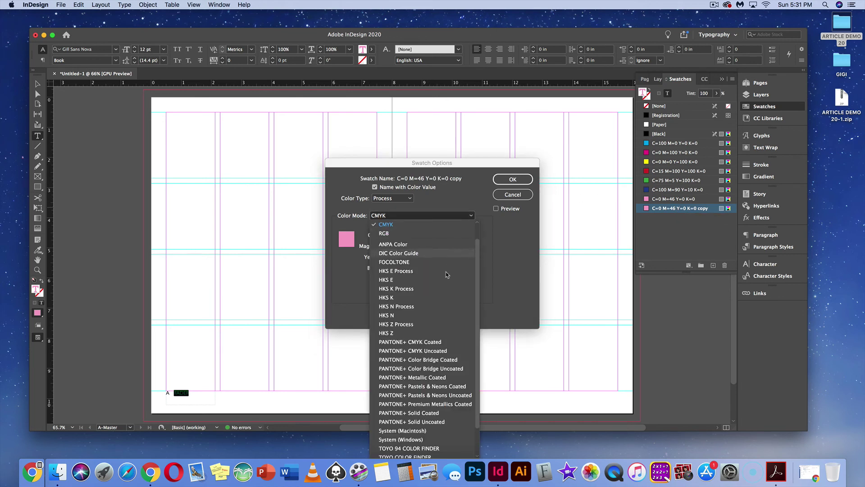
pyautogui.click(439, 351)
pyautogui.scroll(-6, 404, 294)
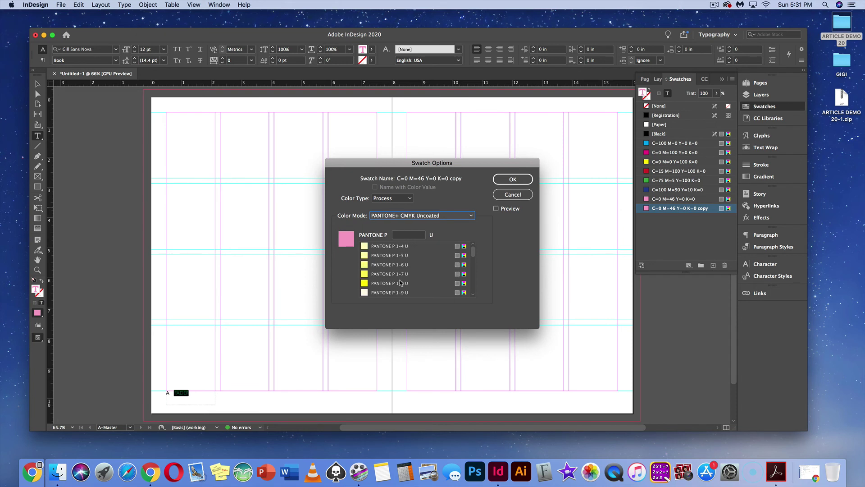
pyautogui.moveTo(473, 249); pyautogui.dragTo(472, 267)
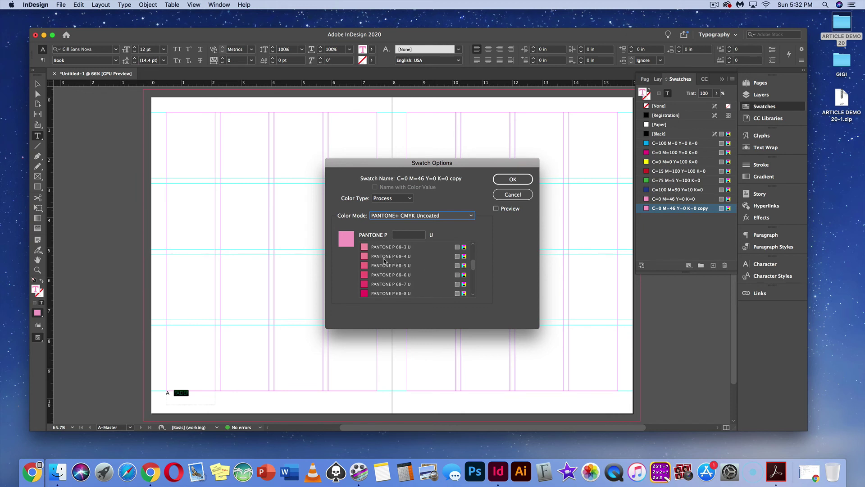
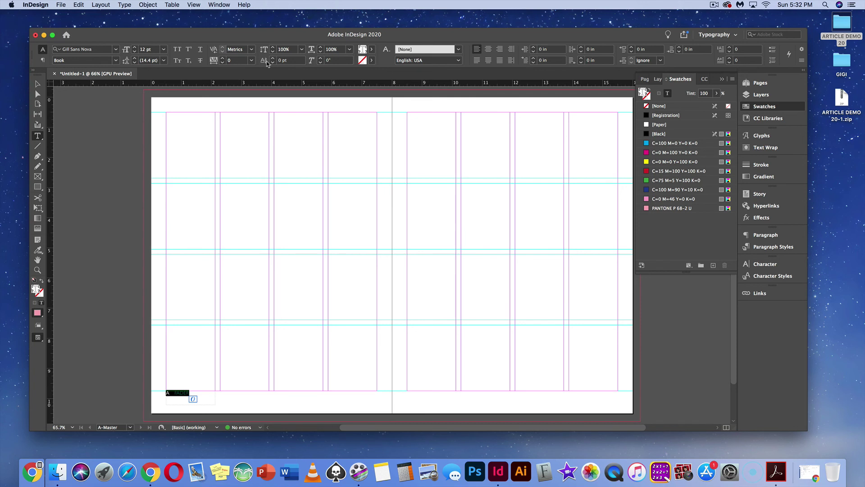
# Lower the footer's page number and FADER text within the frame with a baseline shift of -8 pt.
pyautogui.click(273, 58)
pyautogui.click(273, 62)
pyautogui.click(261, 109)
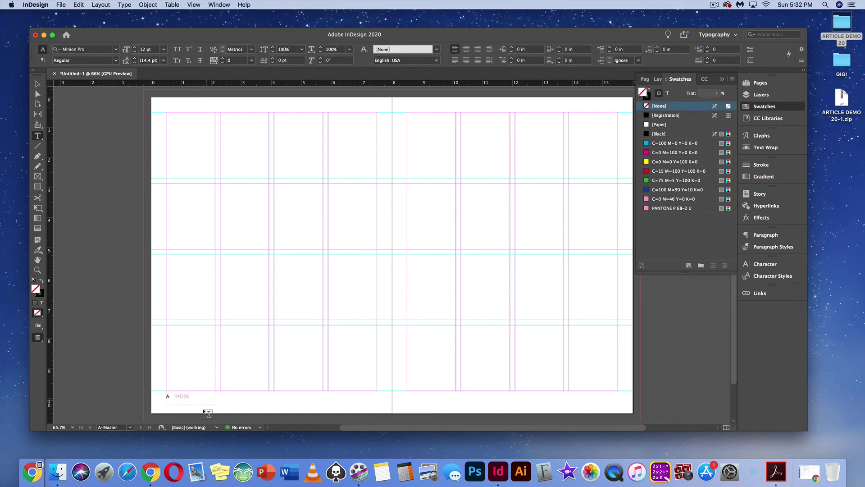
# Copy the footer text frame and place the duplicate below the last column of the right master page, at X 13.875 in, Y 9.75 in.
pyautogui.scroll(1, 209, 399)
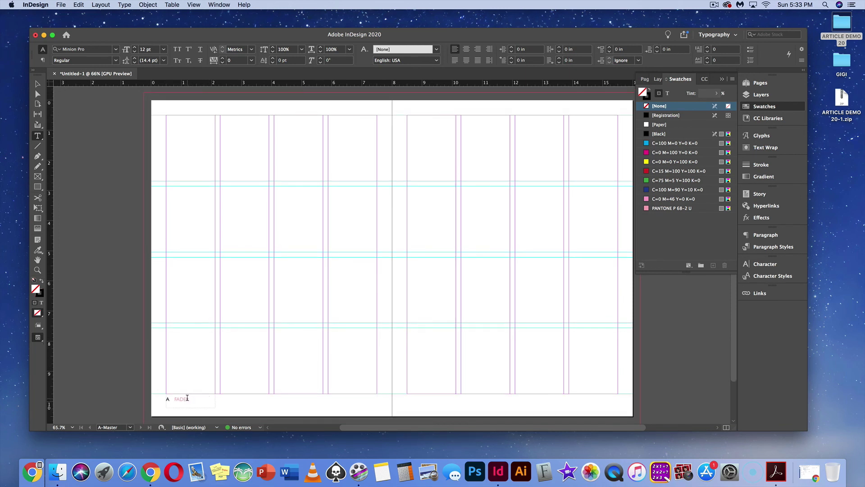
pyautogui.click(38, 84)
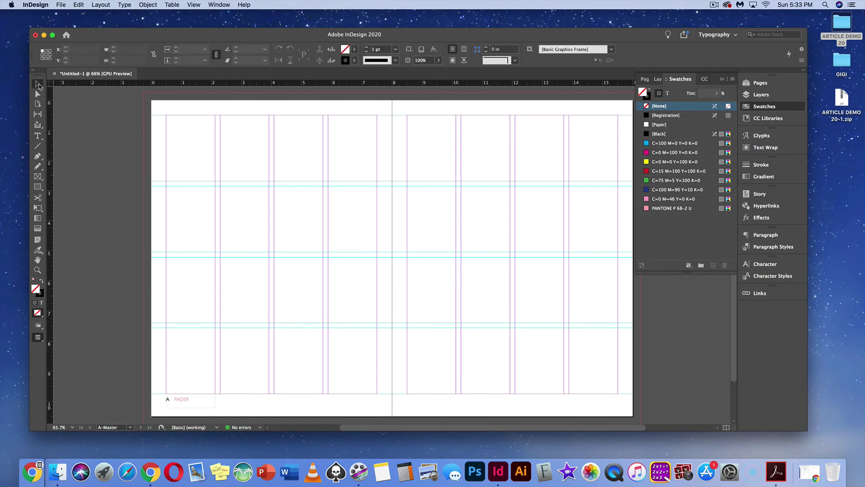
pyautogui.click(185, 402)
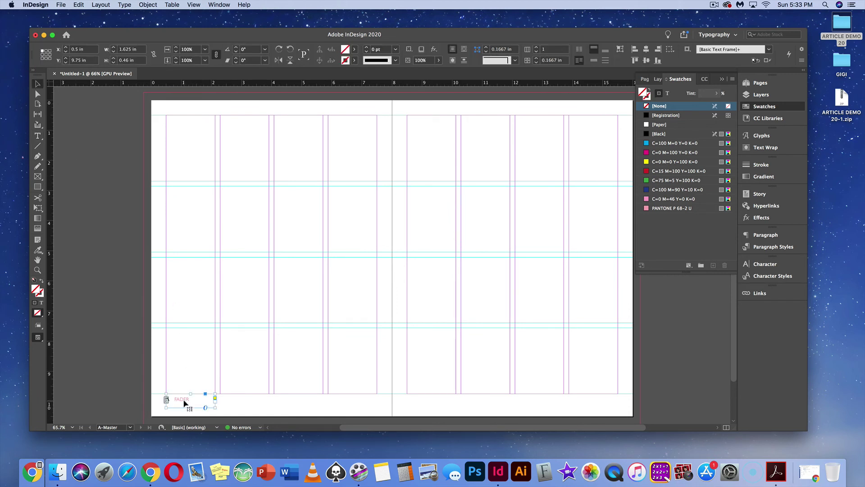
pyautogui.press('super+c')
pyautogui.press('super+v')
pyautogui.moveTo(381, 252); pyautogui.dragTo(580, 396)
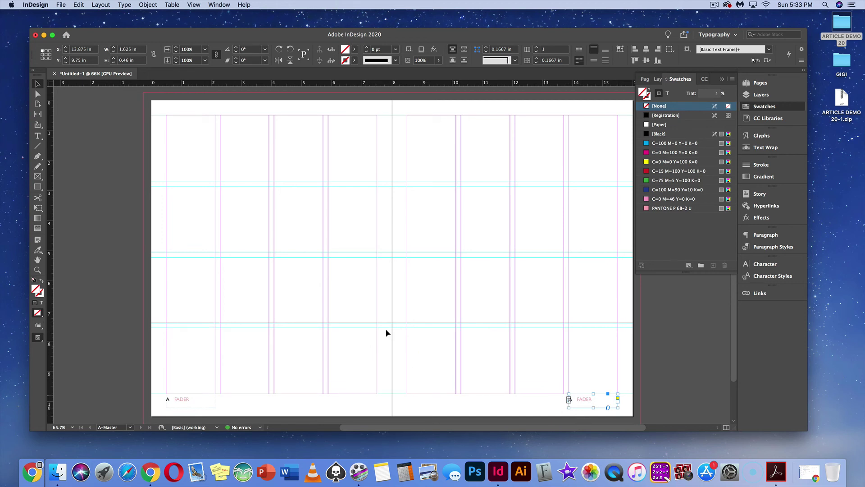
# Move the word FADER in front of the page number in the right master page's footer.
pyautogui.click(38, 135)
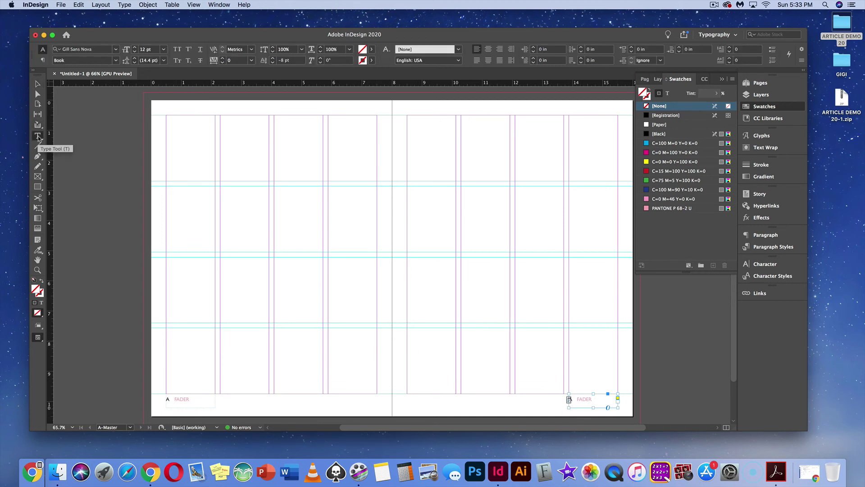
pyautogui.press('super+1')
pyautogui.moveTo(392, 324); pyautogui.dragTo(369, 324)
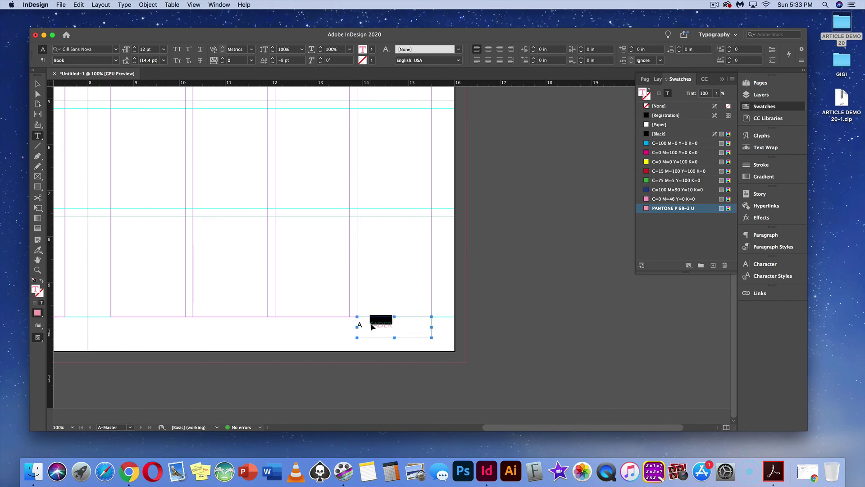
pyautogui.press('super+x')
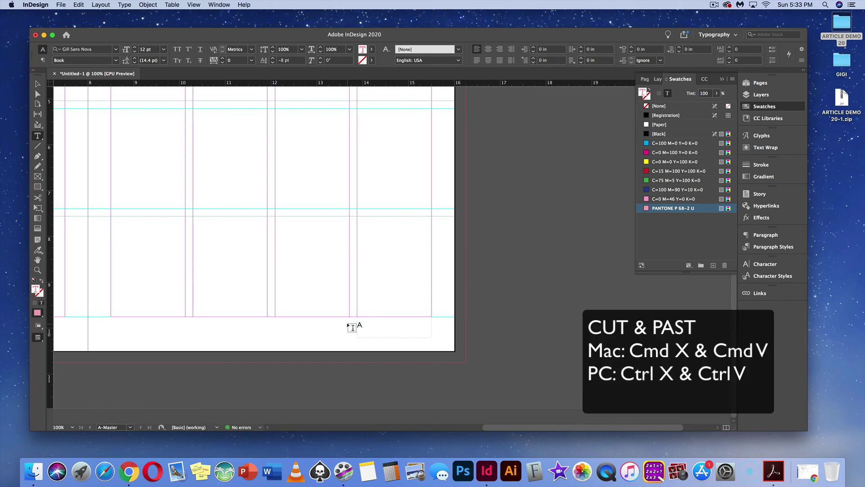
pyautogui.click(358, 323)
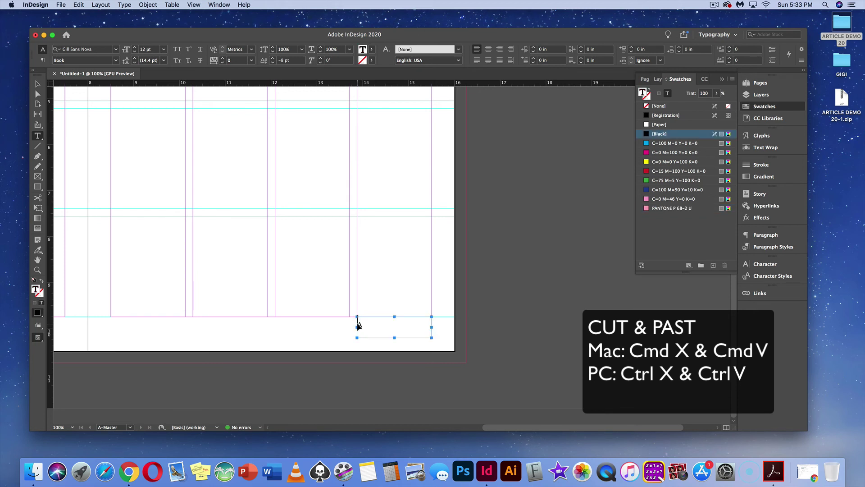
pyautogui.press('super+v')
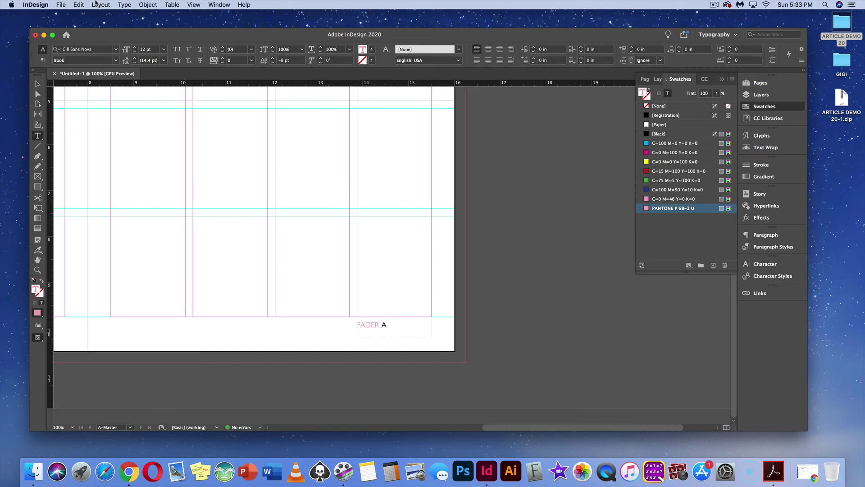
# Insert an em space between FADER and the page number in the right master page's footer.
pyautogui.click(97, 4)
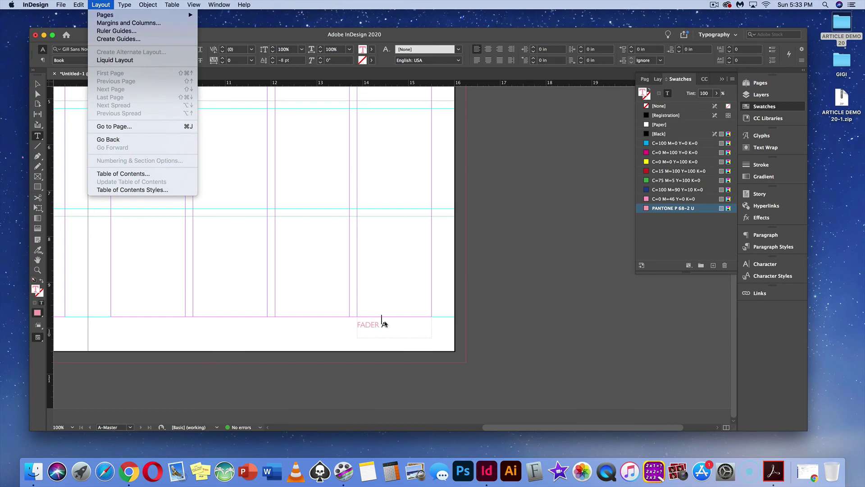
pyautogui.moveTo(117, 5)
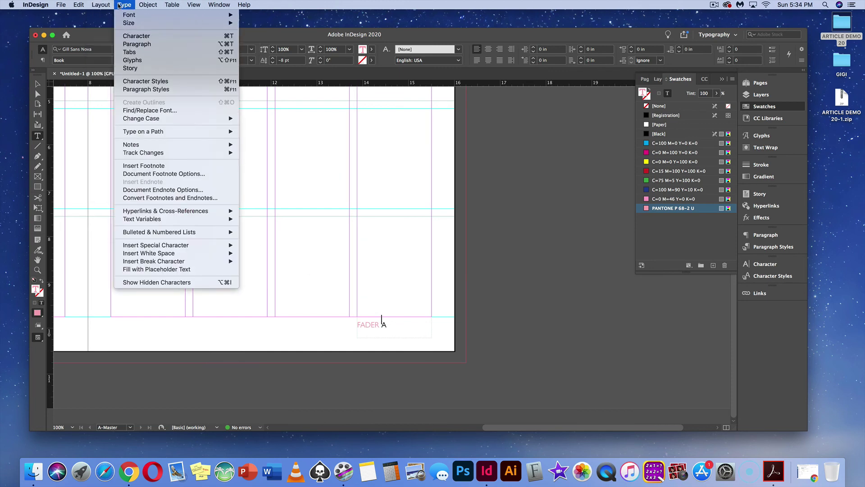
pyautogui.moveTo(166, 253)
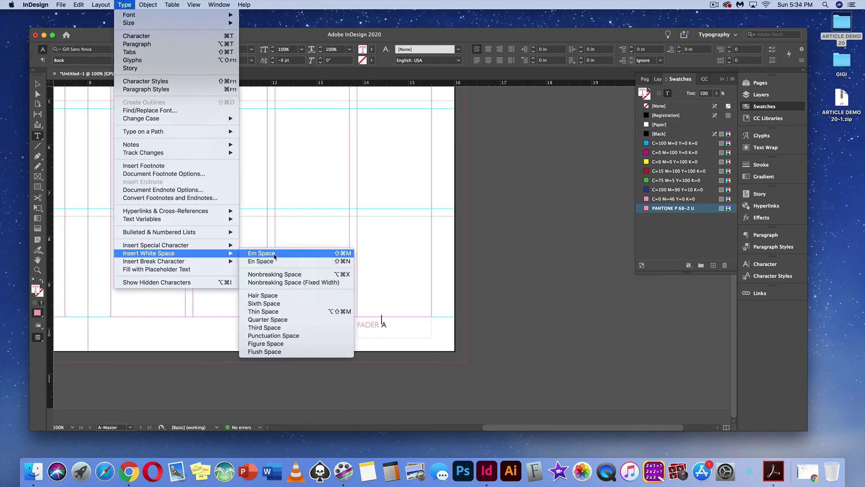
pyautogui.click(274, 253)
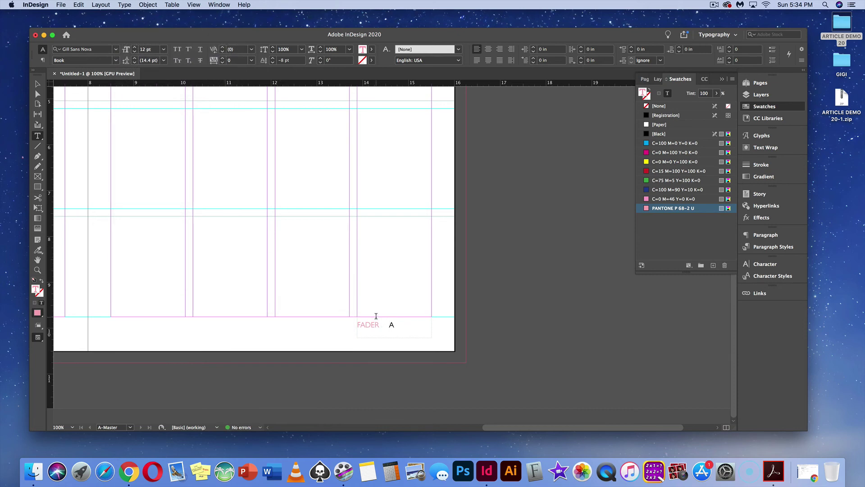
pyautogui.rightClick(381, 320)
pyautogui.moveTo(432, 359)
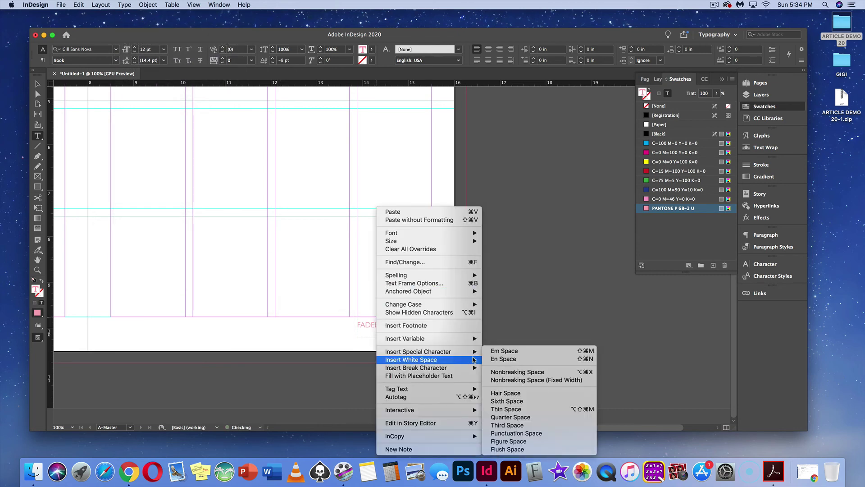
pyautogui.click(491, 352)
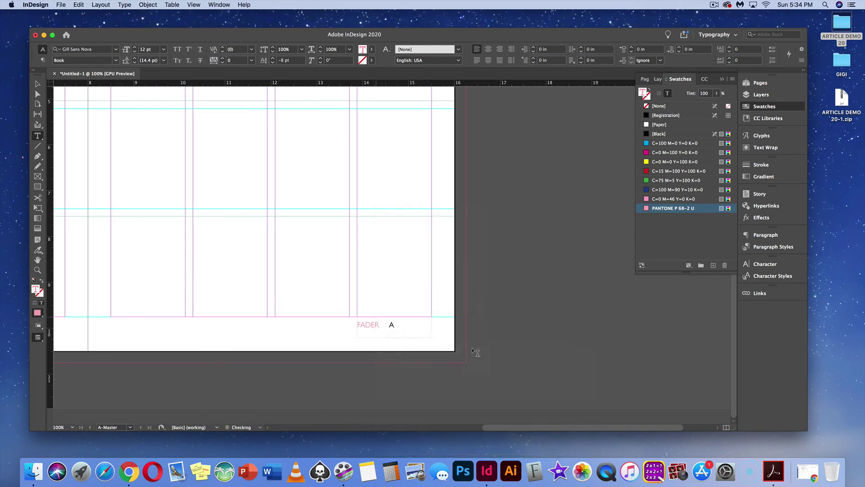
pyautogui.write('A')
# Right-align the whole footer line within its frame on the right master page.
pyautogui.moveTo(401, 324); pyautogui.dragTo(385, 314)
pyautogui.click(379, 314)
pyautogui.tripleClick(385, 314)
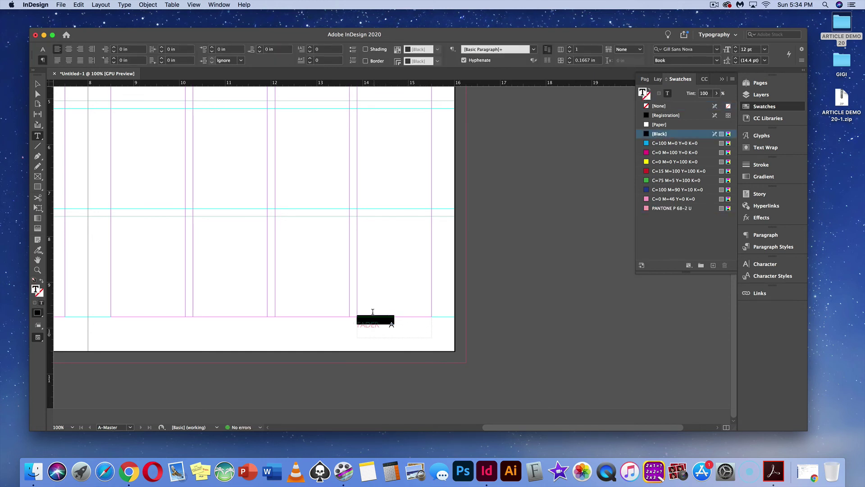
pyautogui.click(80, 49)
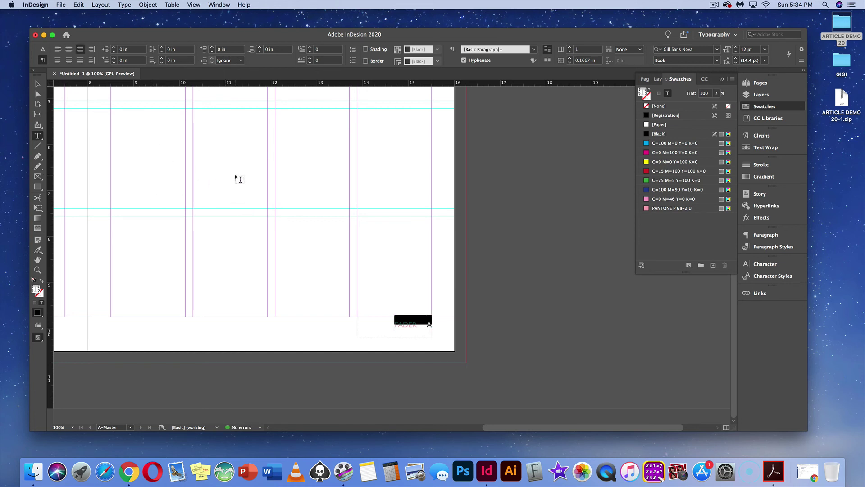
# Look through document pages 1 to 4 to check the page-number footer on each.
pyautogui.press('super+minus')
pyautogui.press('super+minus')
pyautogui.press('super+minus')
pyautogui.press('super+equal')
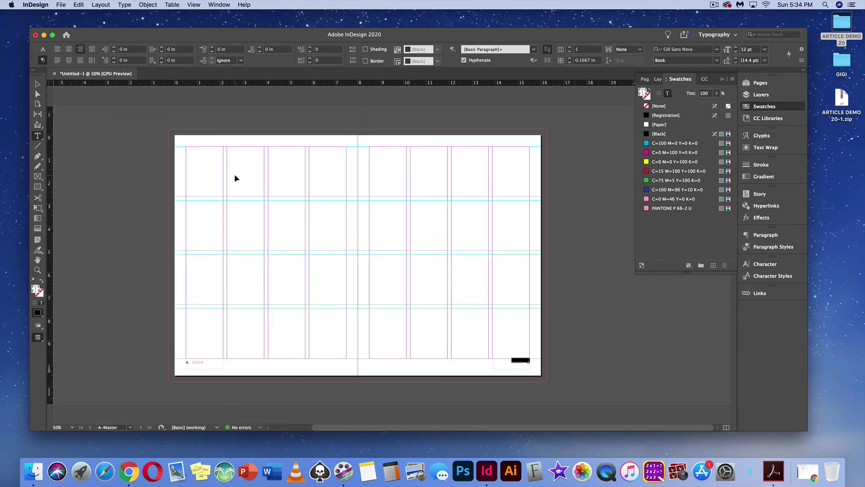
pyautogui.click(760, 82)
pyautogui.doubleClick(667, 157)
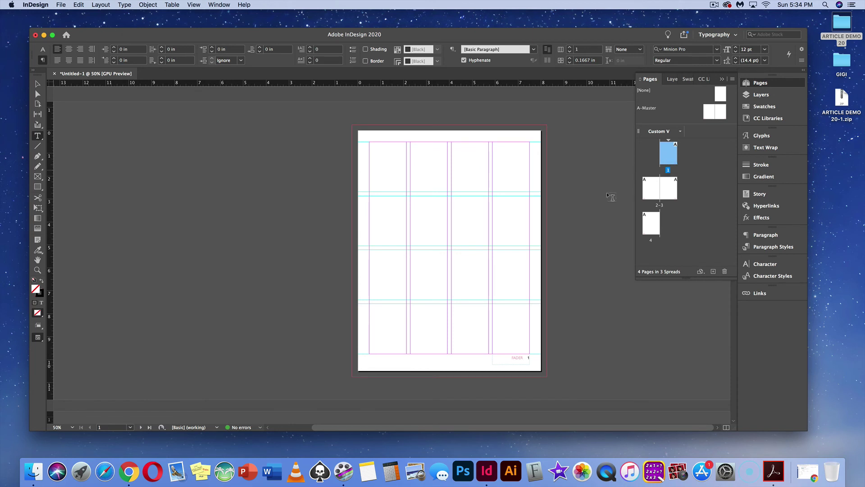
pyautogui.doubleClick(652, 187)
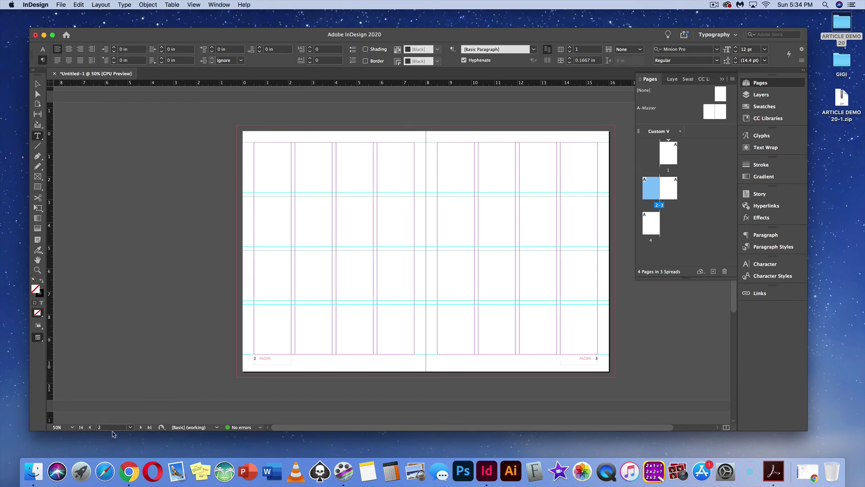
pyautogui.click(130, 427)
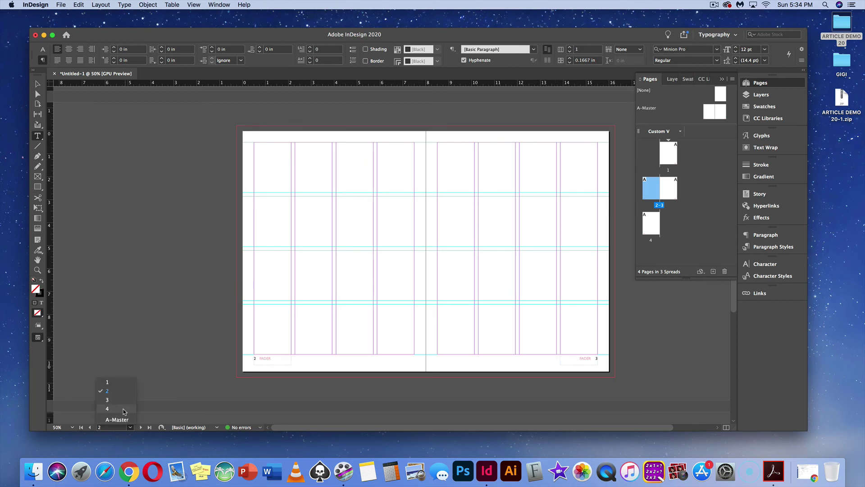
pyautogui.click(124, 411)
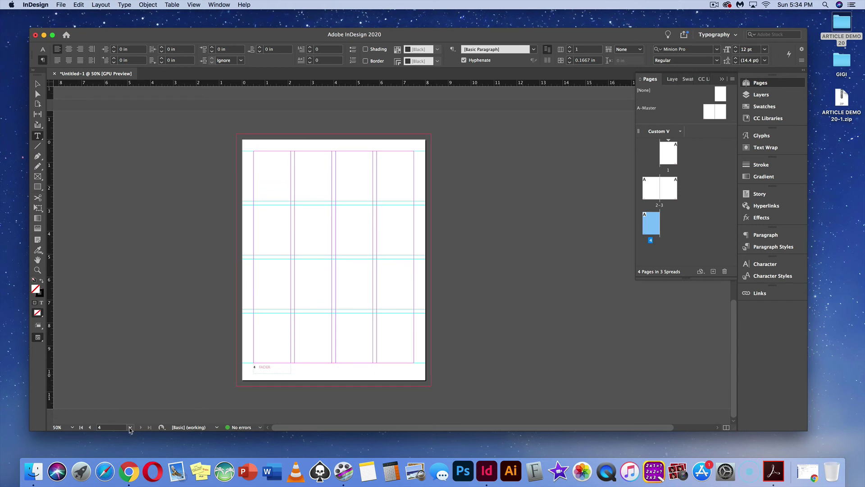
pyautogui.click(130, 427)
pyautogui.click(108, 381)
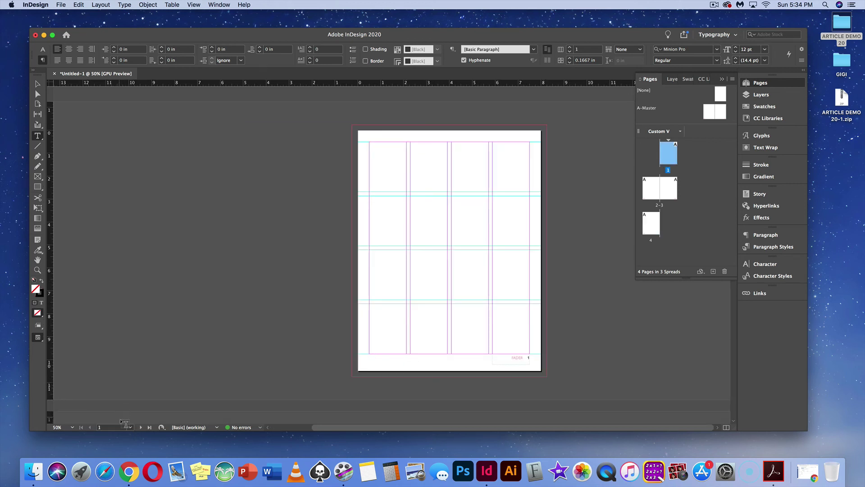
pyautogui.click(141, 427)
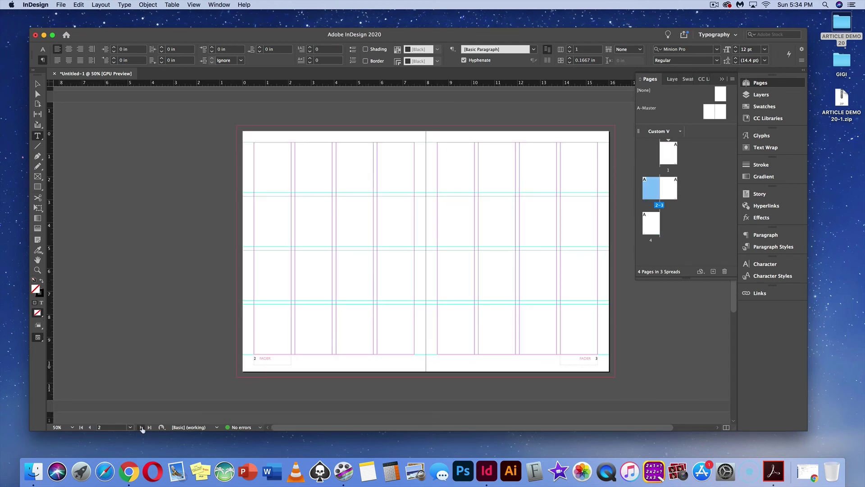
pyautogui.click(90, 428)
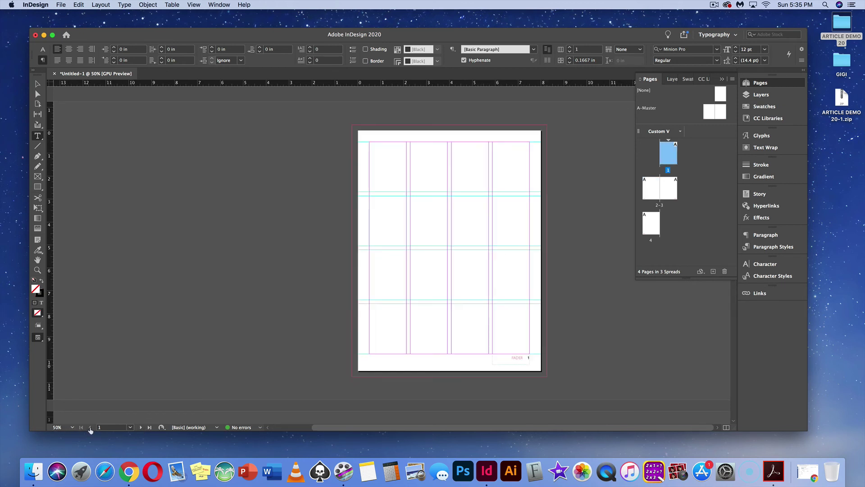
pyautogui.click(142, 427)
pyautogui.click(141, 427)
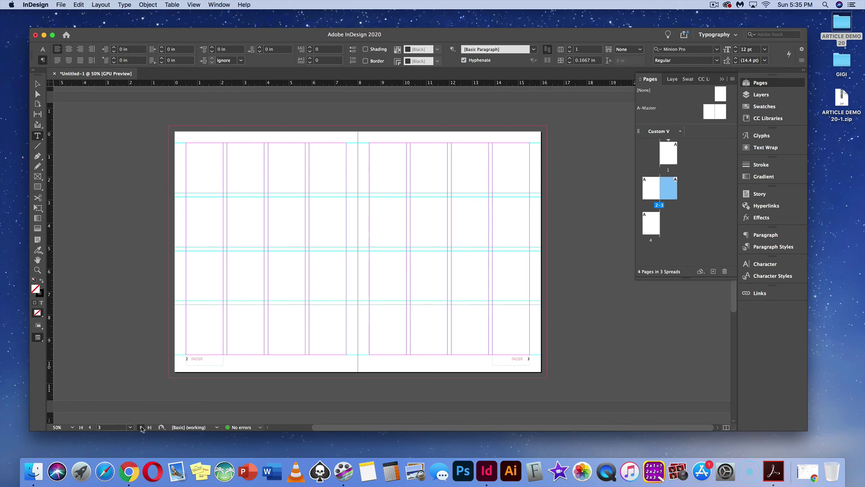
pyautogui.click(141, 427)
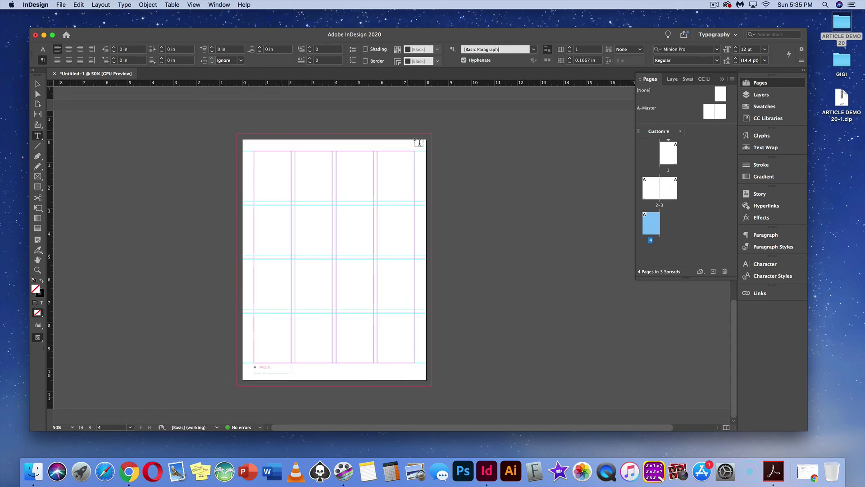
# Create a new two-page master spread based on A-Master.
pyautogui.click(649, 109)
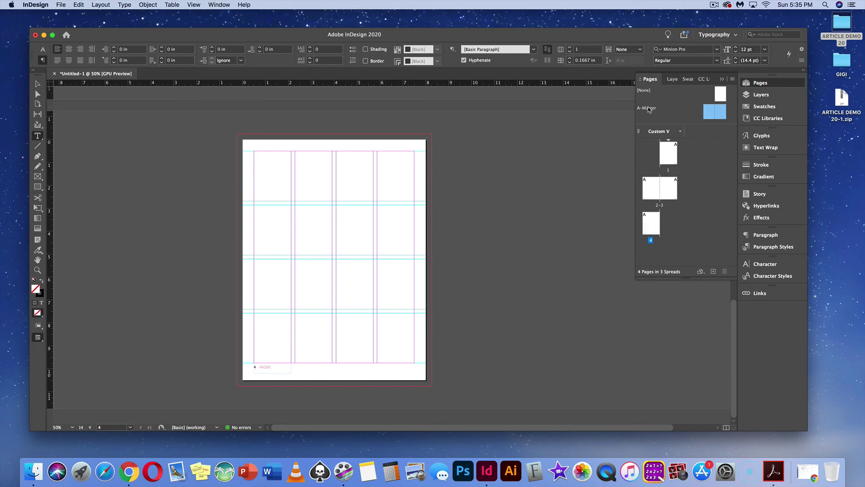
pyautogui.doubleClick(649, 109)
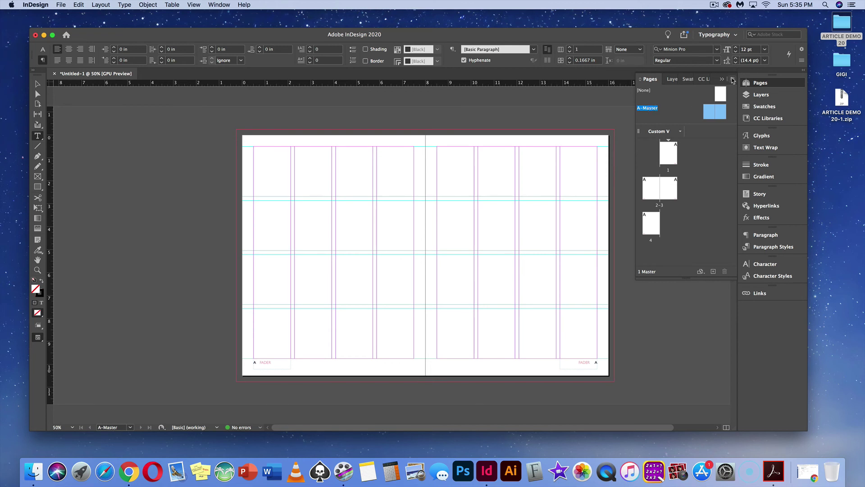
pyautogui.click(733, 81)
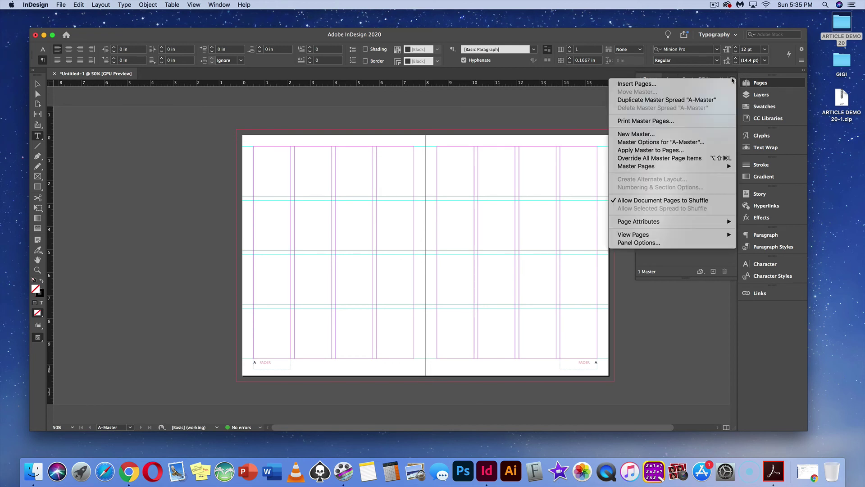
pyautogui.click(713, 133)
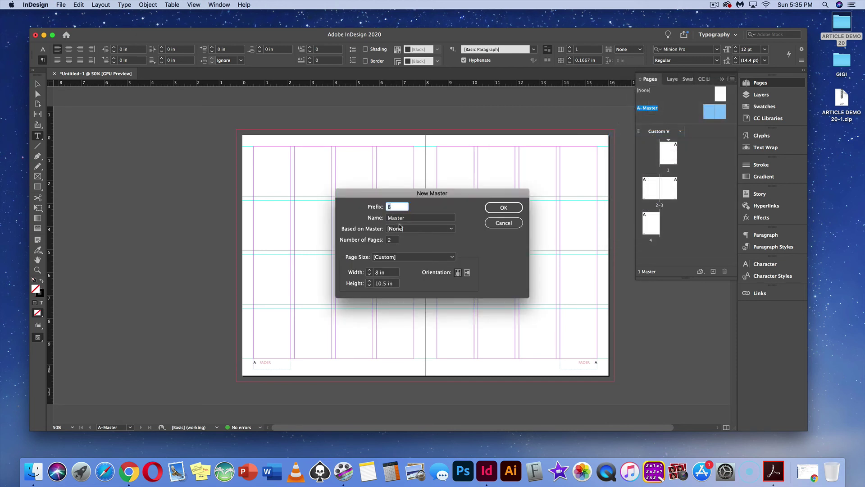
pyautogui.click(411, 232)
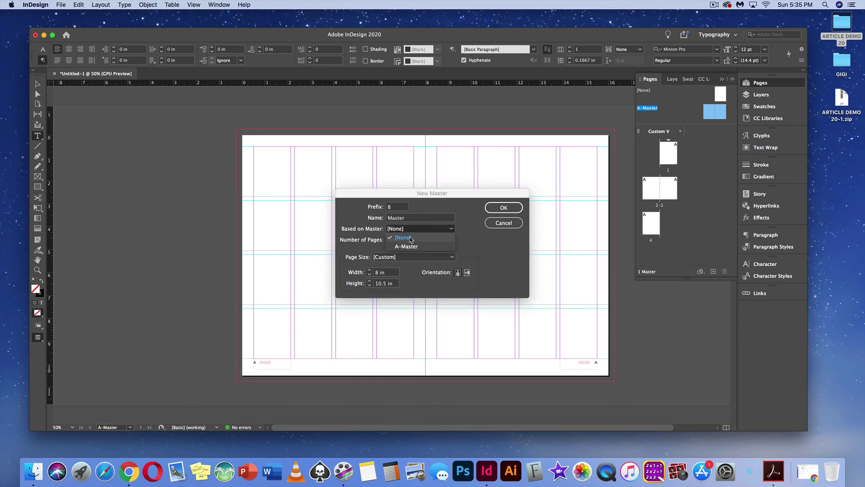
pyautogui.click(411, 248)
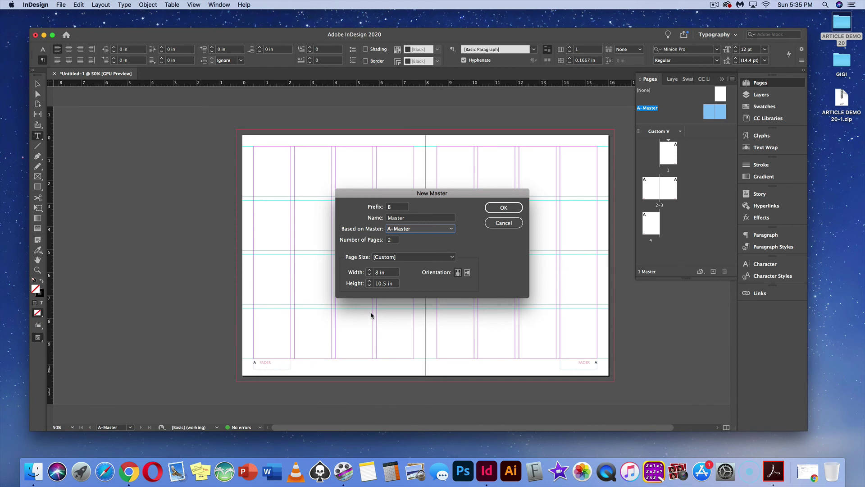
pyautogui.click(499, 208)
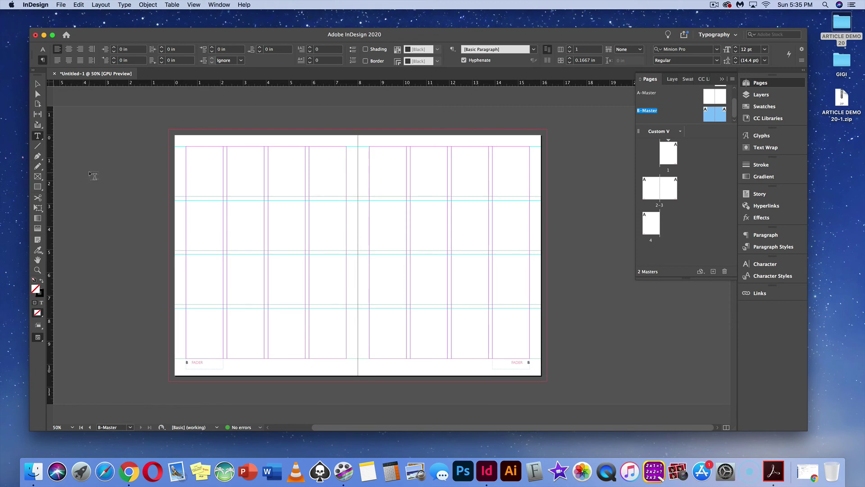
# Draw four text frames across the B-Master spread, each two columns wide and running from the top margin to the bottom margin.
pyautogui.click(38, 135)
pyautogui.moveTo(187, 148); pyautogui.dragTo(226, 244)
pyautogui.press('super+z')
pyautogui.moveTo(186, 147); pyautogui.dragTo(264, 359)
pyautogui.moveTo(269, 147); pyautogui.dragTo(348, 359)
pyautogui.moveTo(370, 147); pyautogui.dragTo(450, 358)
pyautogui.moveTo(452, 147); pyautogui.dragTo(531, 359)
# Narrow the right master page's first text frame so its outer edge aligns with the end of the second column.
pyautogui.press('super+equal')
pyautogui.press('super+equal')
pyautogui.press('super+equal')
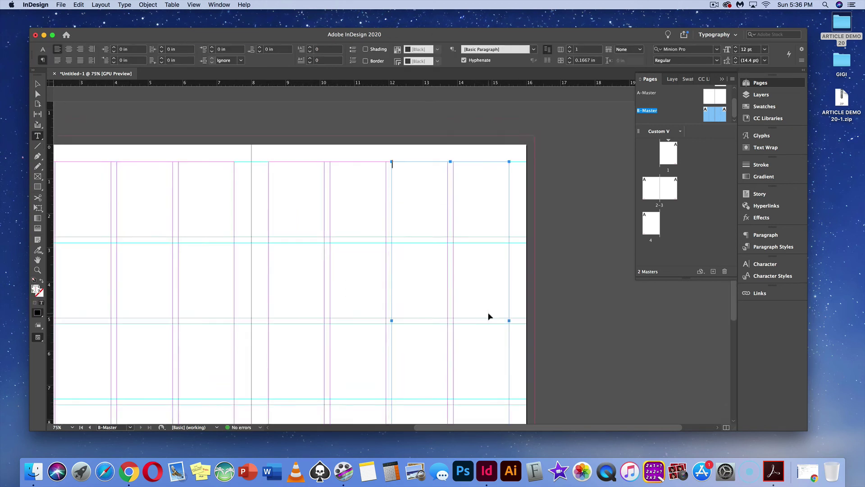
pyautogui.click(388, 265)
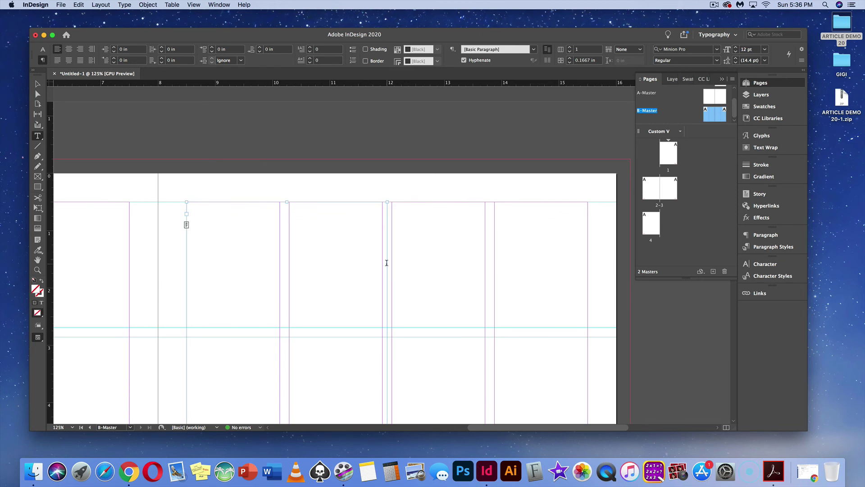
pyautogui.scroll(-10, 382, 267)
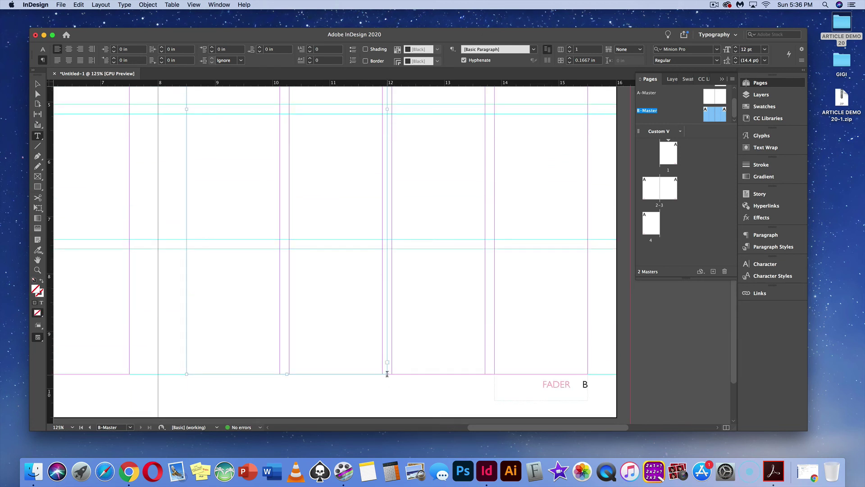
pyautogui.click(387, 374)
pyautogui.moveTo(387, 374); pyautogui.dragTo(382, 374)
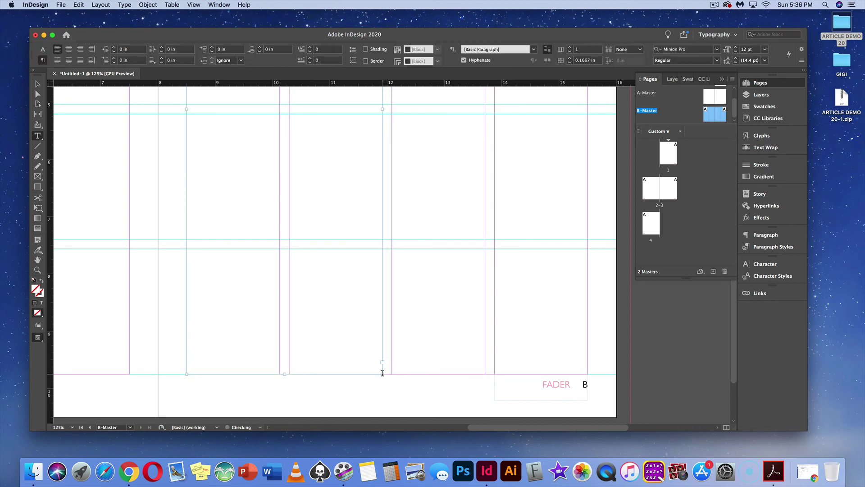
pyautogui.press('Escape')
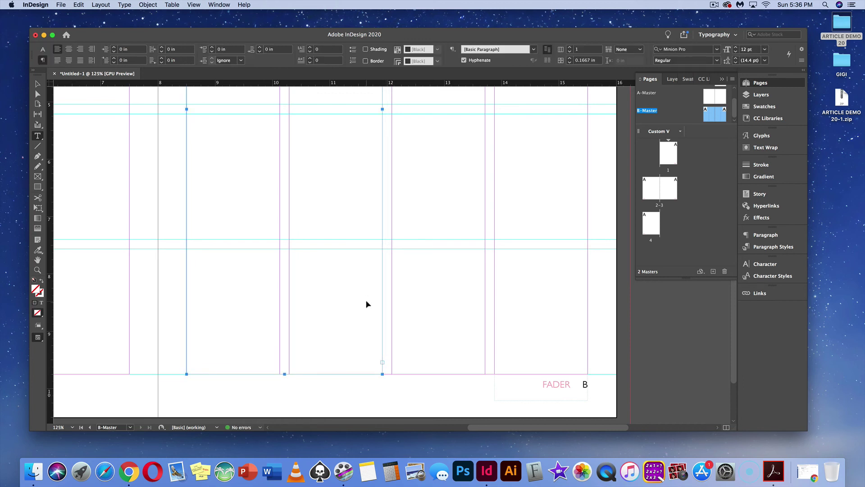
# Thread the first text frame on the left B-Master page into the second text frame on the same page.
pyautogui.press('super+minus')
pyautogui.press('super+minus')
pyautogui.press('super+minus')
pyautogui.press('super+minus')
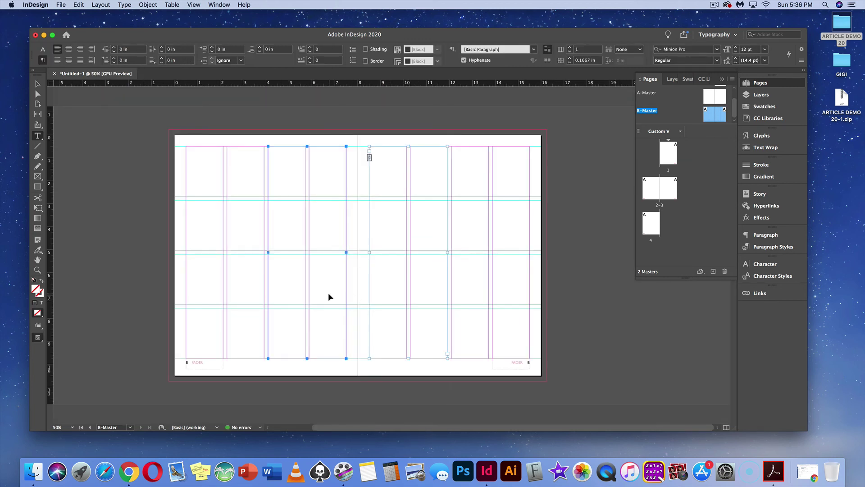
pyautogui.press('super+shift+a')
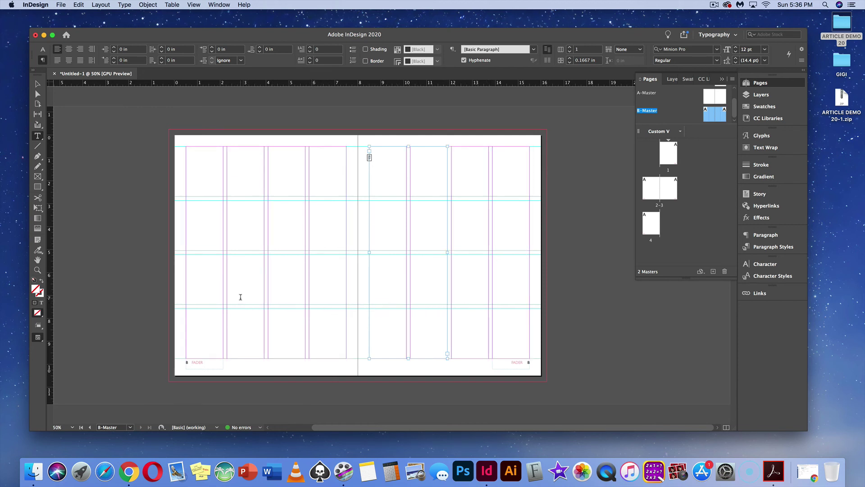
pyautogui.keyDown('super'); pyautogui.click(232, 271); pyautogui.keyUp('super')
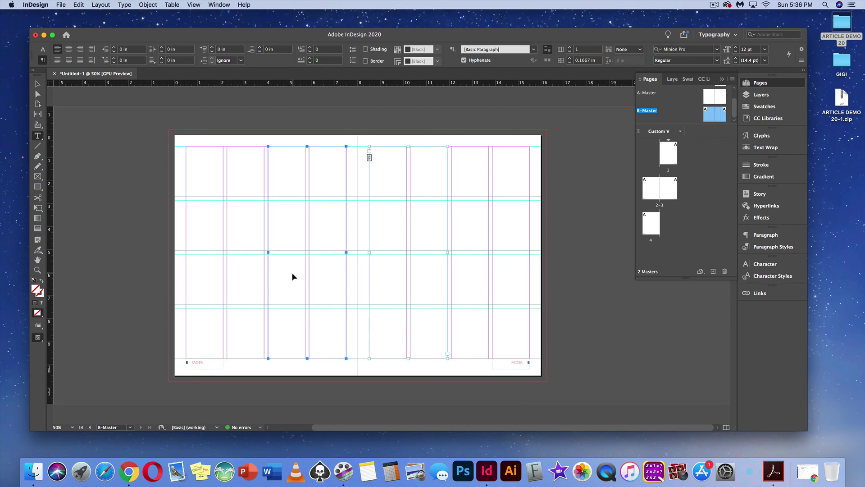
pyautogui.keyDown('super'); pyautogui.click(368, 274); pyautogui.keyUp('super')
pyautogui.keyDown('super'); pyautogui.click(254, 275); pyautogui.keyUp('super')
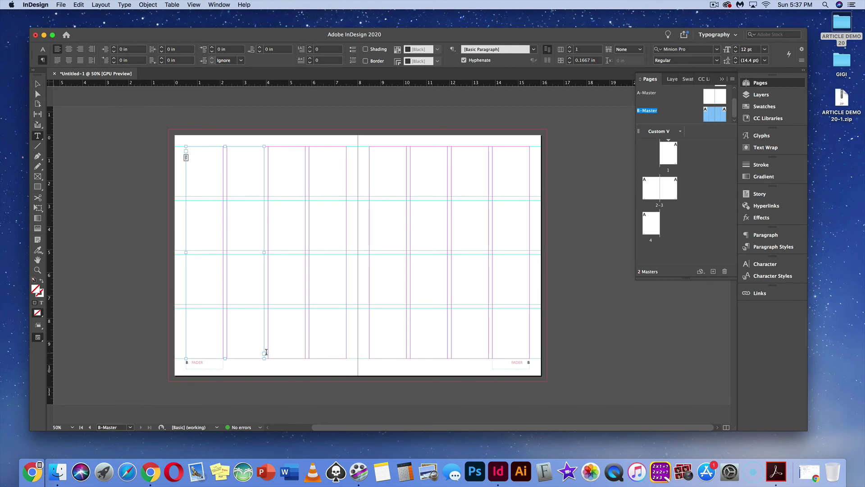
pyautogui.press('Escape')
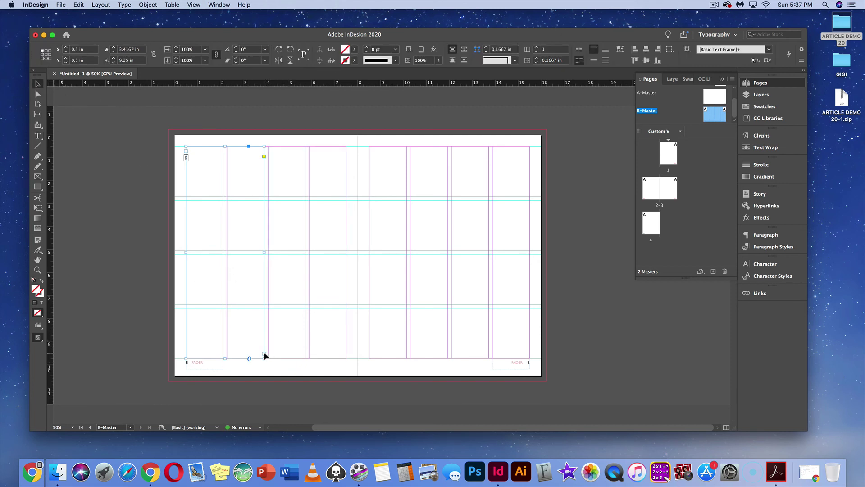
pyautogui.click(265, 355)
pyautogui.click(289, 178)
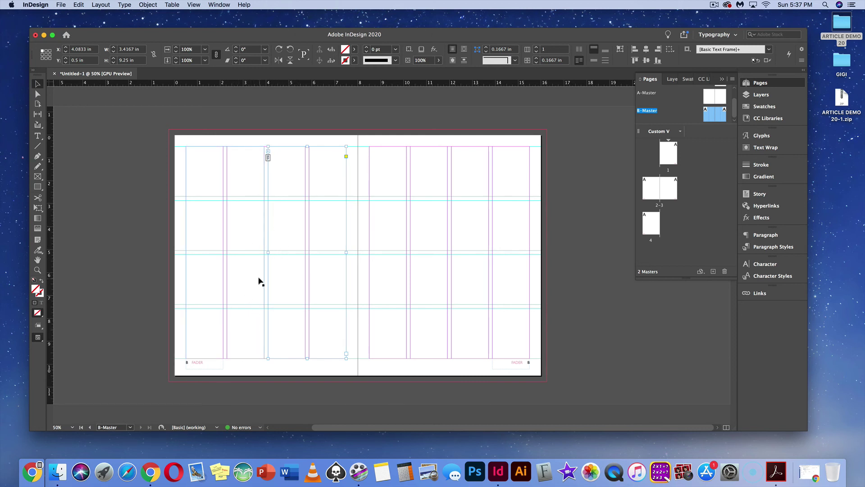
pyautogui.click(268, 159)
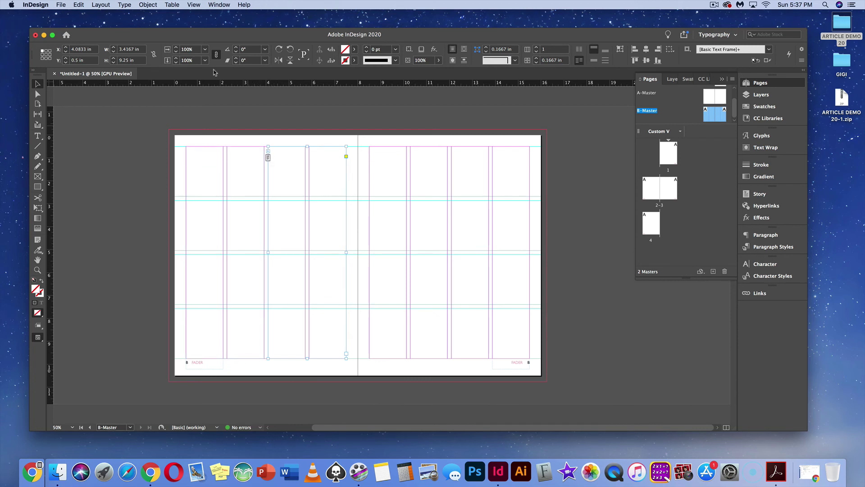
# Show the text threads between the linked frames.
pyautogui.click(194, 4)
pyautogui.moveTo(214, 170)
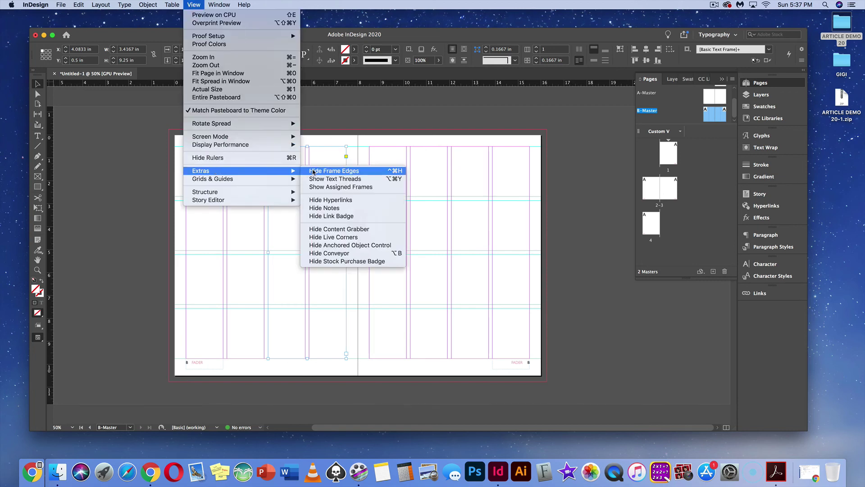
pyautogui.click(325, 178)
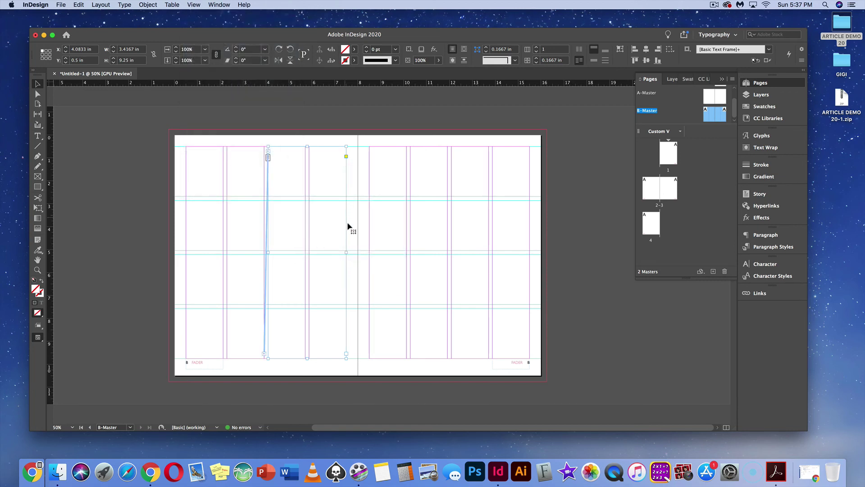
# Thread the left master page's second text frame into the right page's first frame, and that one into the last frame.
pyautogui.click(346, 354)
pyautogui.click(383, 201)
pyautogui.click(448, 354)
pyautogui.click(451, 354)
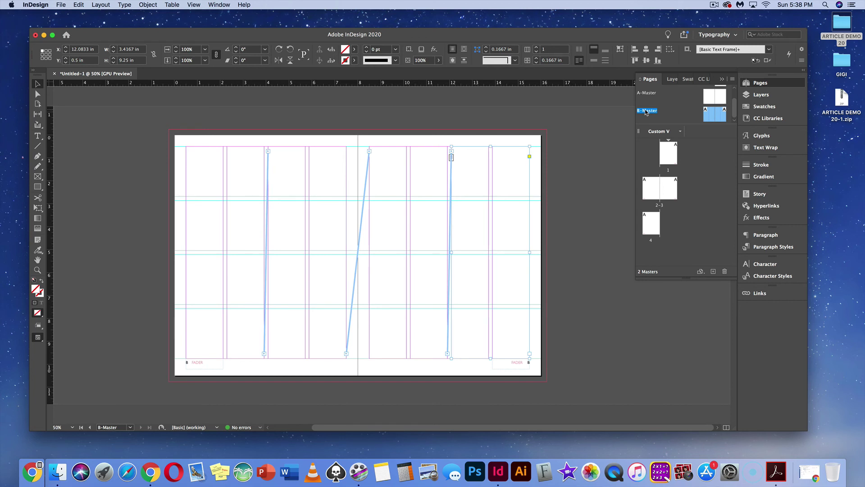
# Apply B-Master to the spread of pages 2-3 and open that spread.
pyautogui.moveTo(647, 112); pyautogui.dragTo(642, 174)
pyautogui.moveTo(642, 174); pyautogui.dragTo(643, 175)
pyautogui.doubleClick(651, 189)
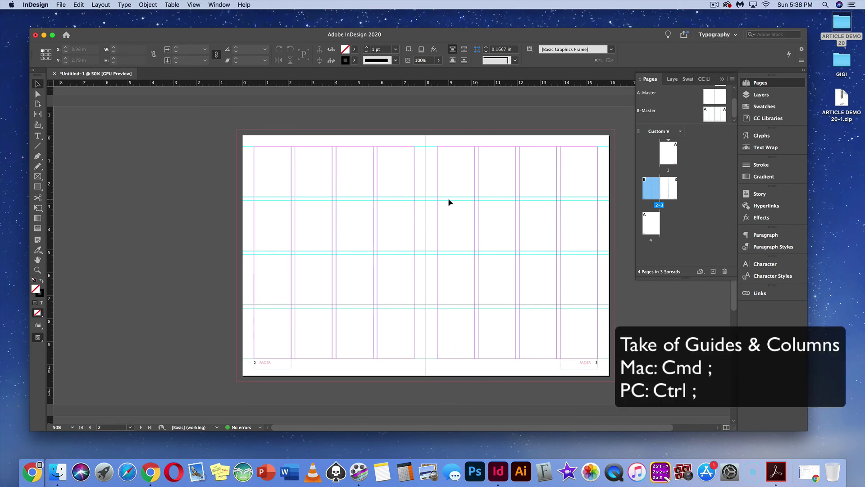
# Hide the guides and columns to inspect the master text frames on pages 2-3, up close and as a whole spread.
pyautogui.press('super+semicolon')
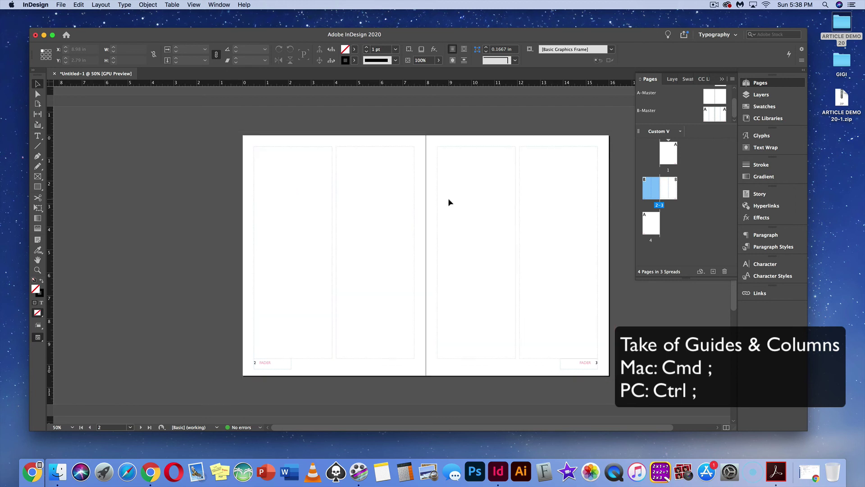
pyautogui.press('super+1')
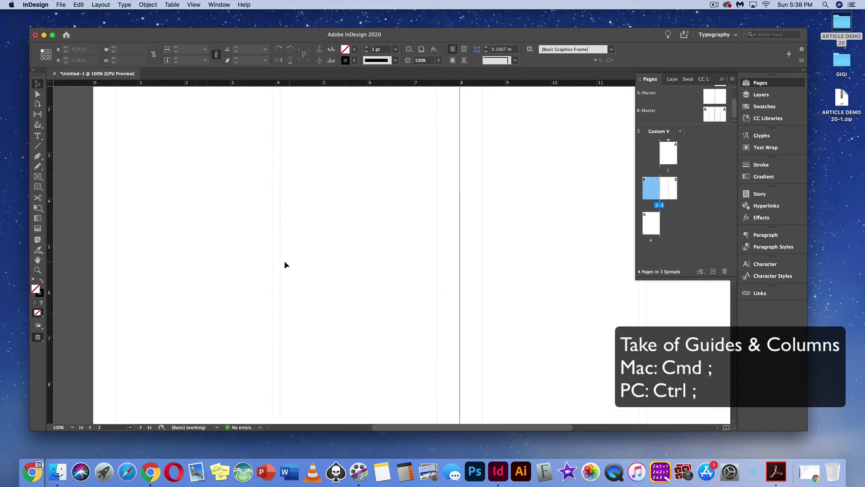
pyautogui.press('super+5')
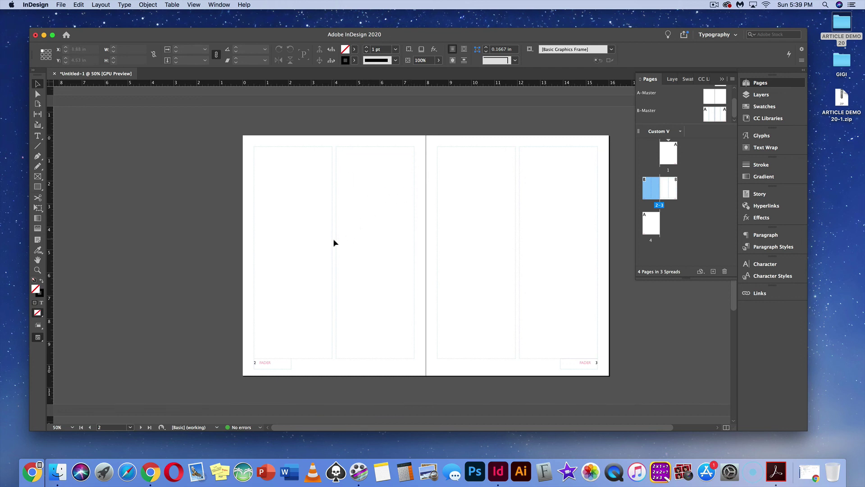
# Show the guides again and draw a text frame about 7 x 2.19 in across all four columns of page 1's bottom grid row.
pyautogui.scroll(6, 333, 243)
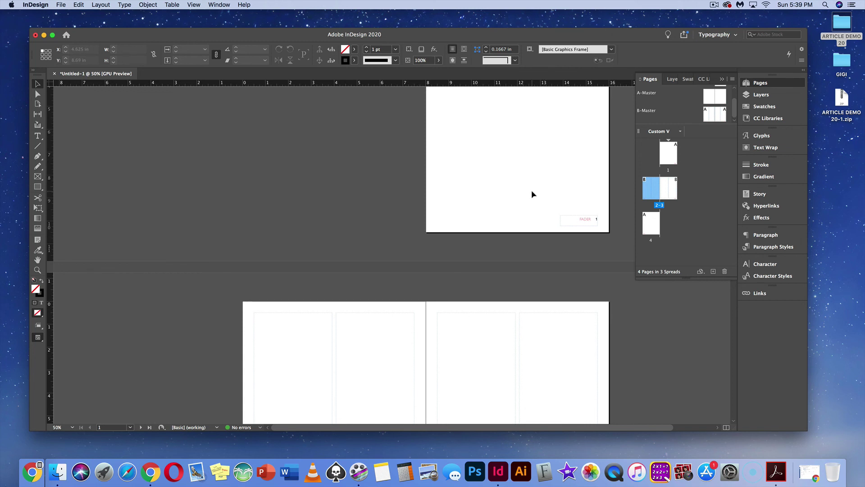
pyautogui.click(667, 156)
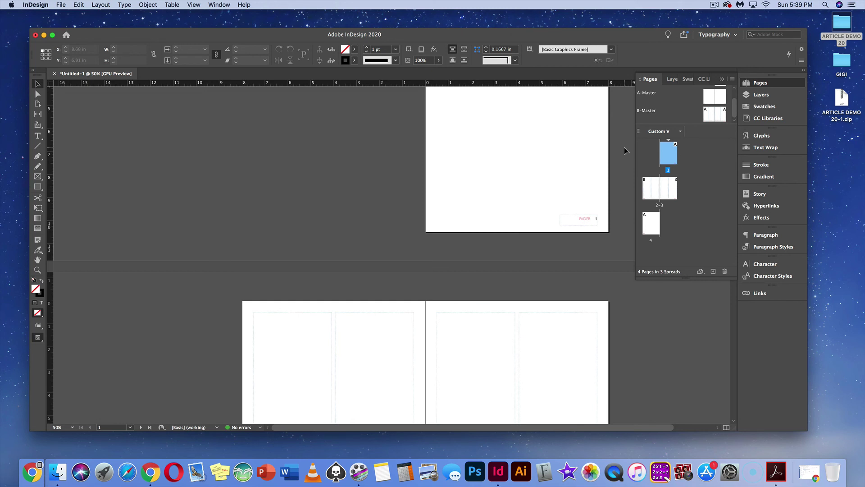
pyautogui.press('super+0')
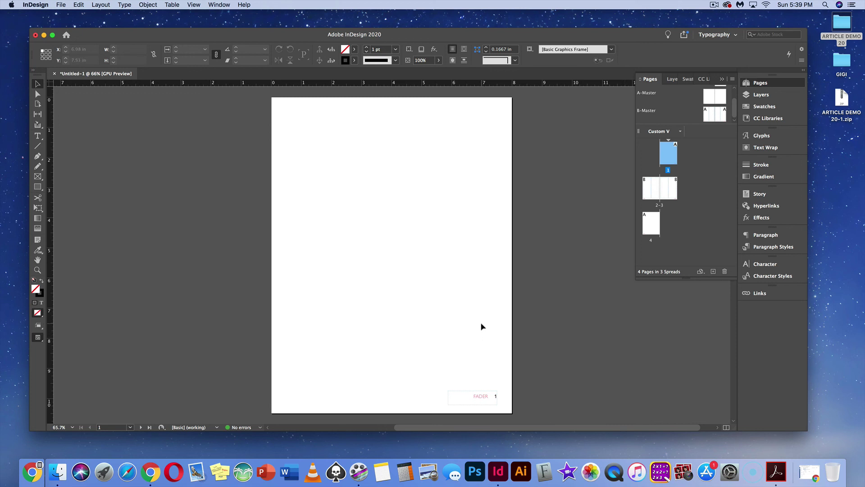
pyautogui.press('super+semicolon')
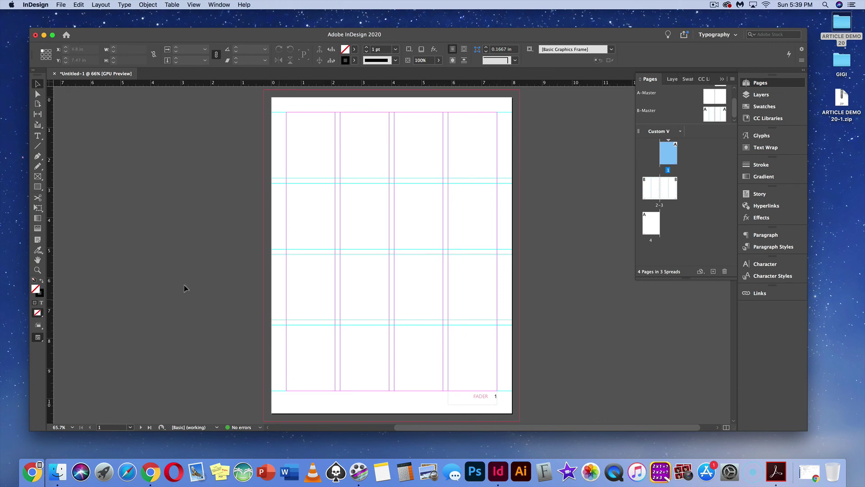
pyautogui.click(38, 136)
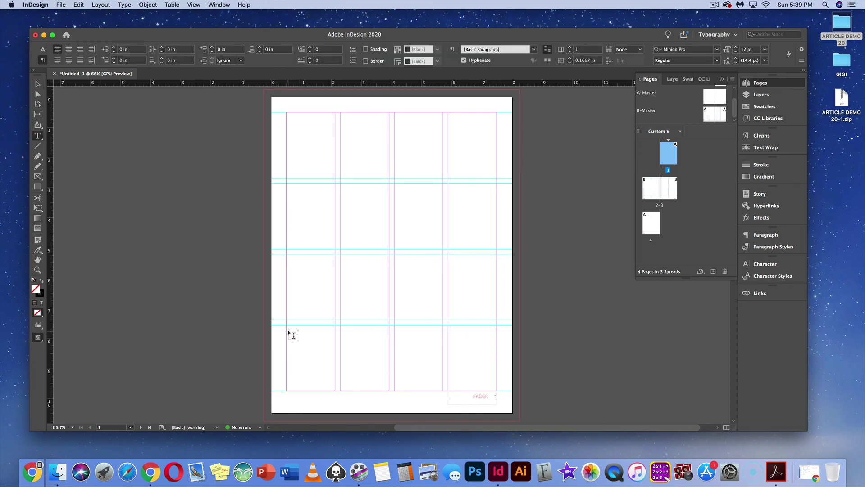
pyautogui.moveTo(288, 325); pyautogui.dragTo(497, 390)
# Draw a text frame about 7 x 4.54 in on page 4, spanning all four columns and the top two grid rows.
pyautogui.scroll(-10, 453, 374)
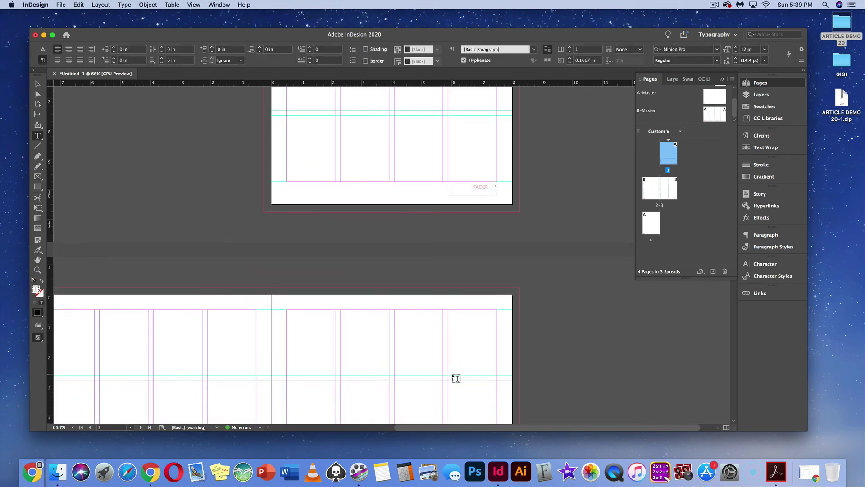
pyautogui.doubleClick(653, 225)
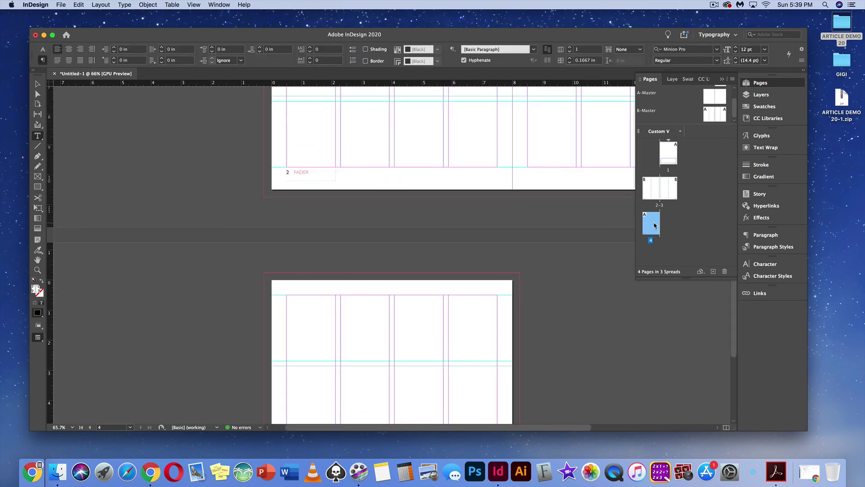
pyautogui.scroll(-2, 450, 286)
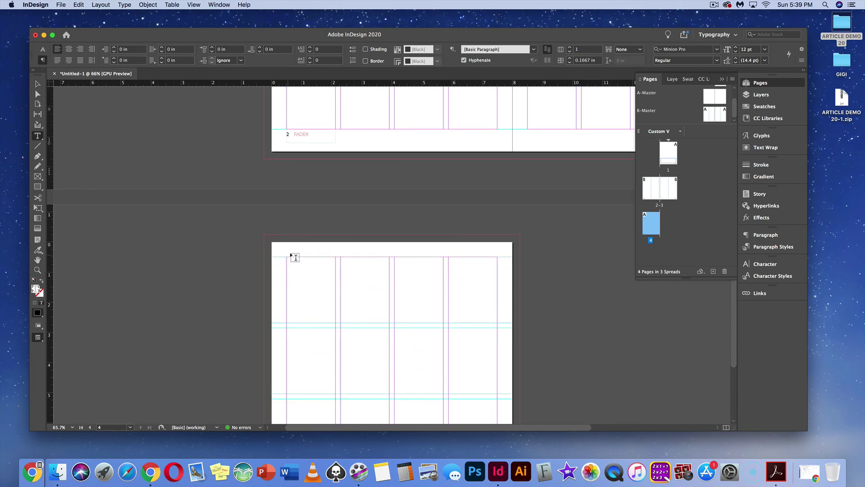
pyautogui.moveTo(287, 258); pyautogui.dragTo(497, 393)
# Divide the page 4 text frame into 3 columns.
pyautogui.click(43, 50)
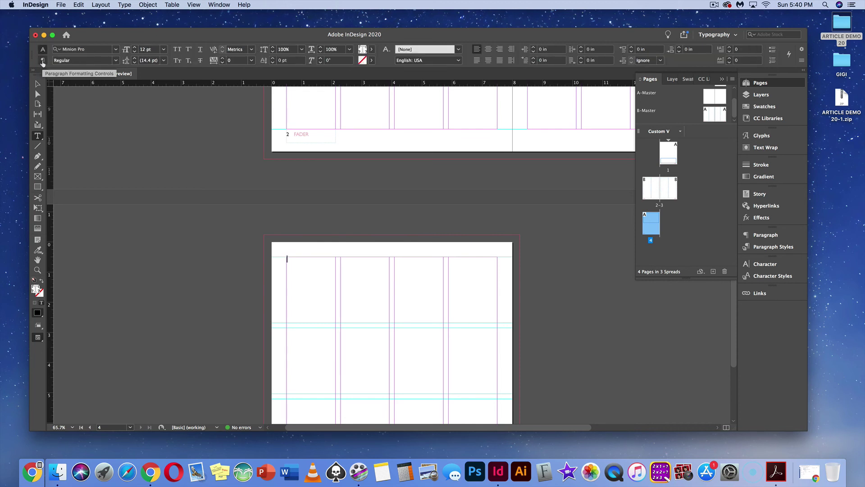
pyautogui.click(43, 61)
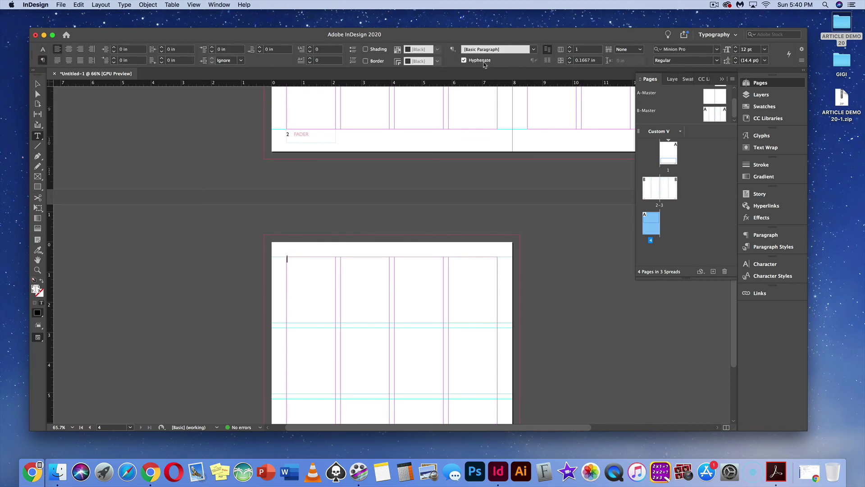
pyautogui.click(570, 48)
pyautogui.click(569, 48)
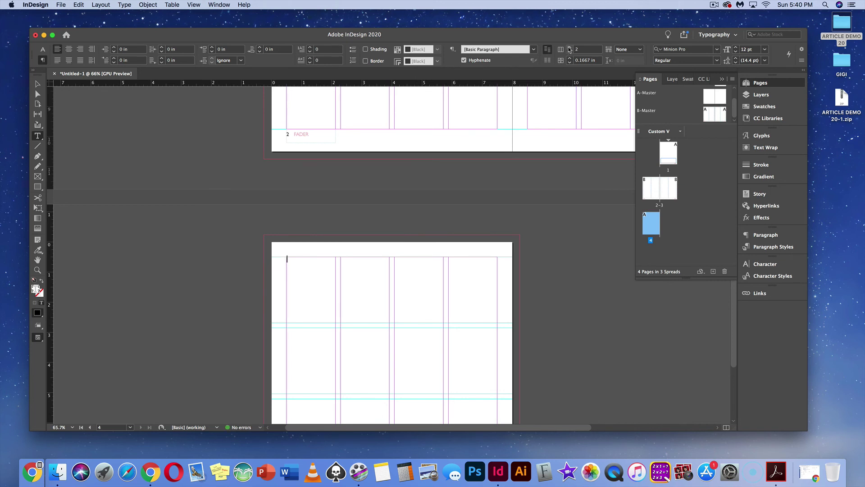
pyautogui.click(384, 247)
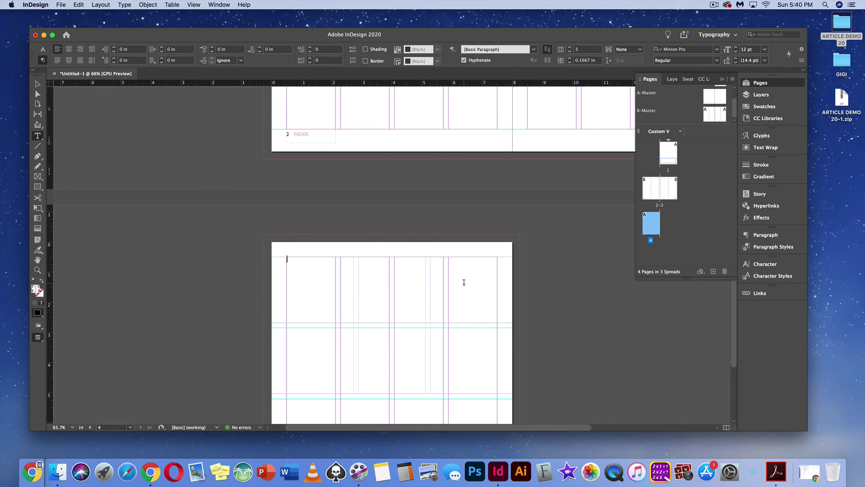
# Hide the guides and unlock the first master text frame on page 2 so it can be edited.
pyautogui.scroll(10, 463, 282)
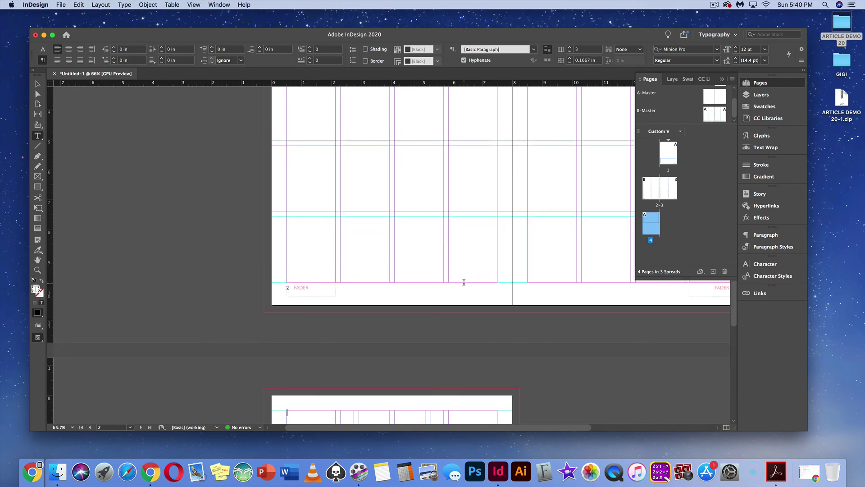
pyautogui.click(37, 84)
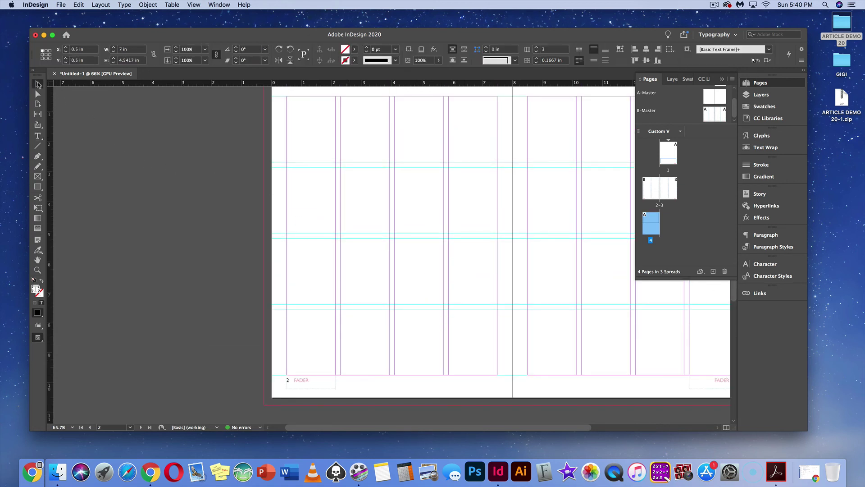
pyautogui.click(391, 203)
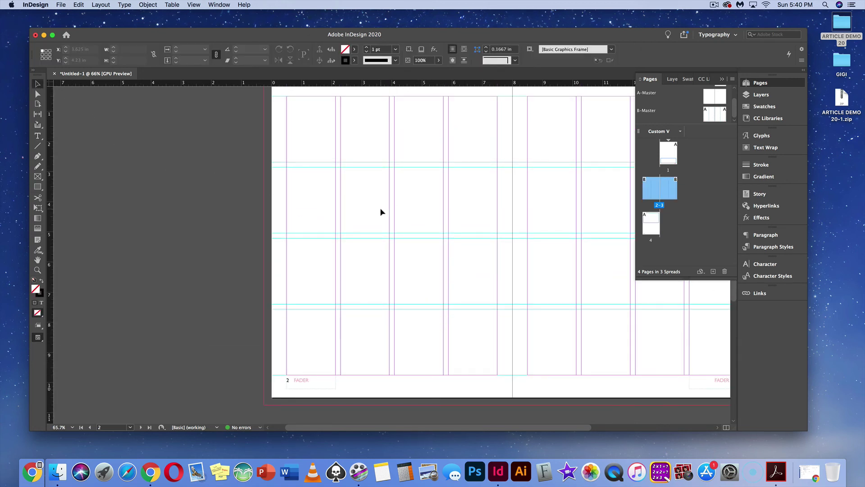
pyautogui.press('super+semicolon')
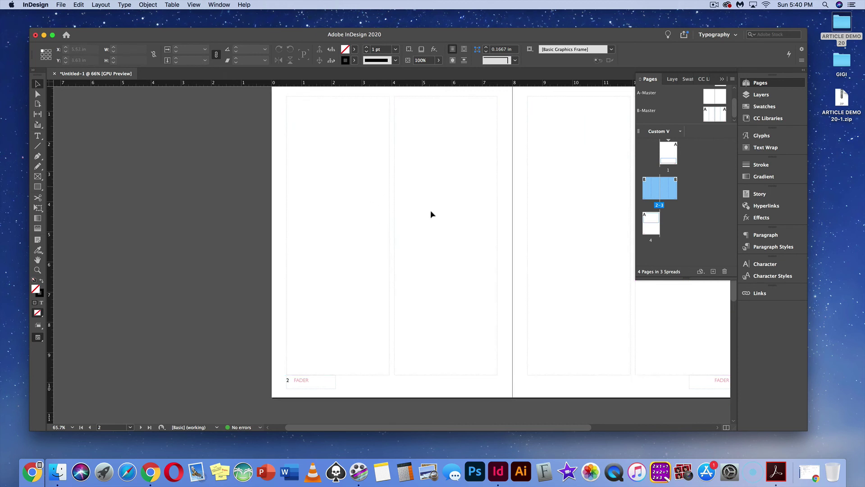
pyautogui.keyDown('shift'); pyautogui.keyDown('super'); pyautogui.click(388, 226); pyautogui.keyUp('super'); pyautogui.keyUp('shift')
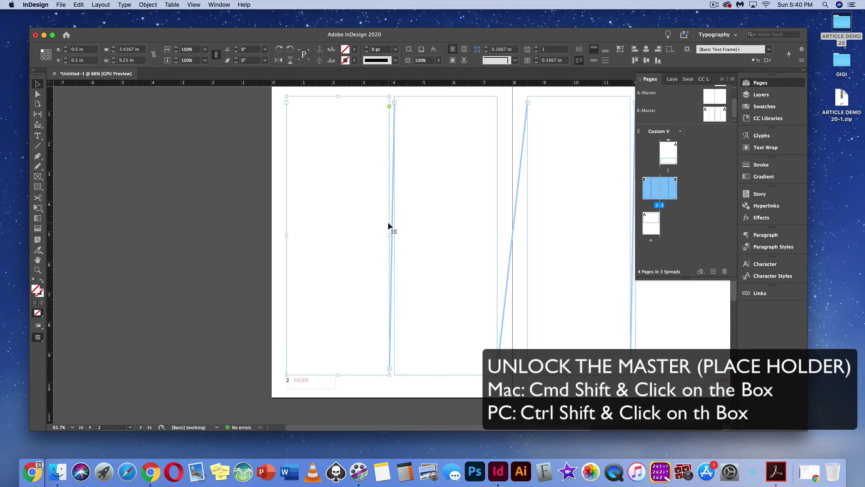
# Try to thread the unlocked first text frame on page 2 to page 1's bottom text frame, starting from the page 2 frame.
pyautogui.scroll(5, 354, 312)
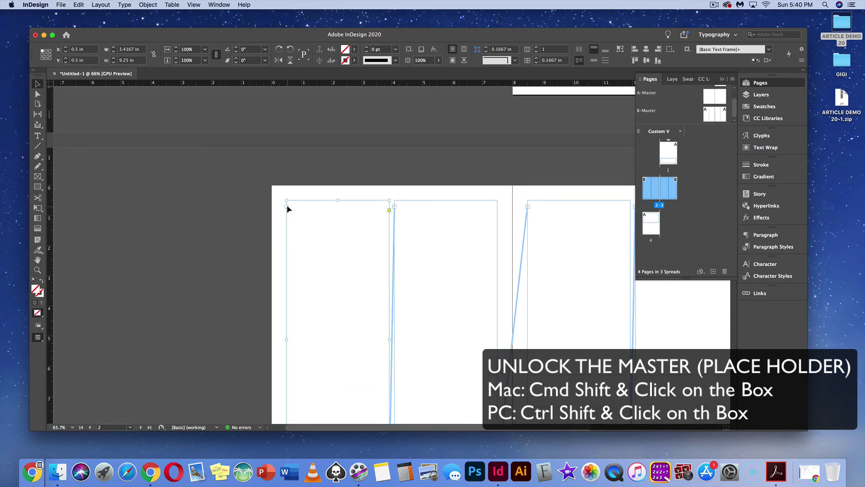
pyautogui.scroll(3, 596, 119)
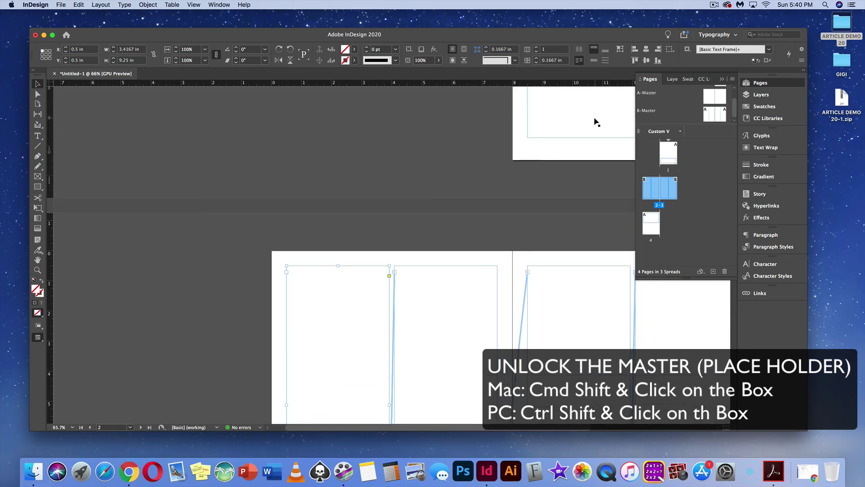
pyautogui.click(588, 133)
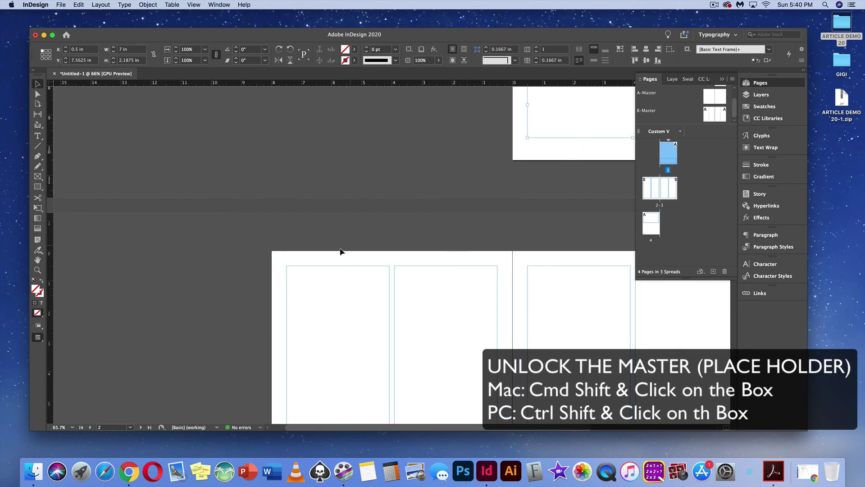
pyautogui.keyDown('shift'); pyautogui.keyDown('super'); pyautogui.click(288, 279); pyautogui.keyUp('super'); pyautogui.keyUp('shift')
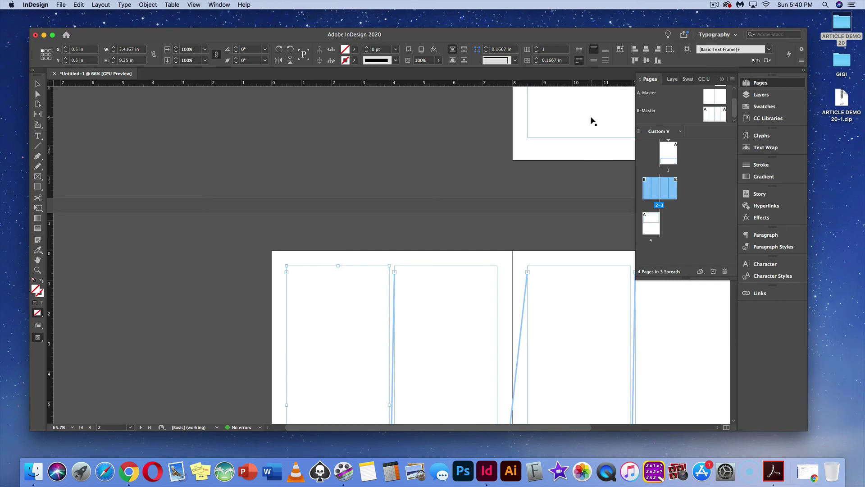
pyautogui.press('super+minus')
pyautogui.press('super+minus')
pyautogui.press('super+minus')
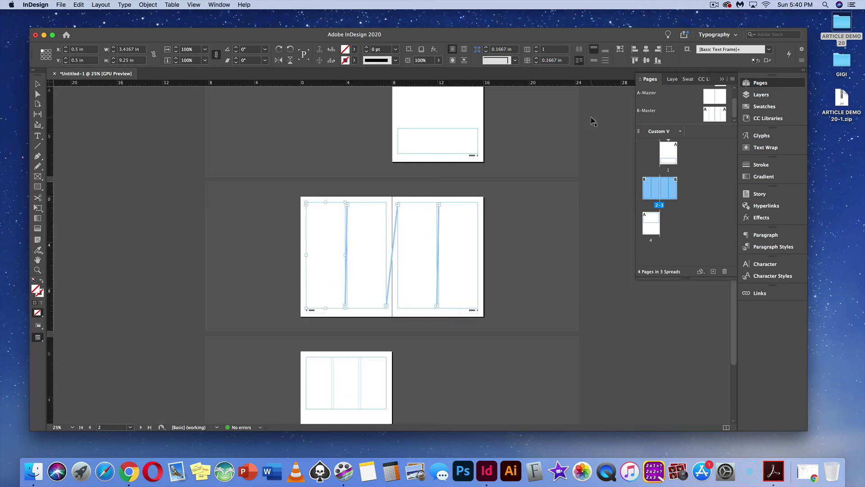
pyautogui.click(419, 146)
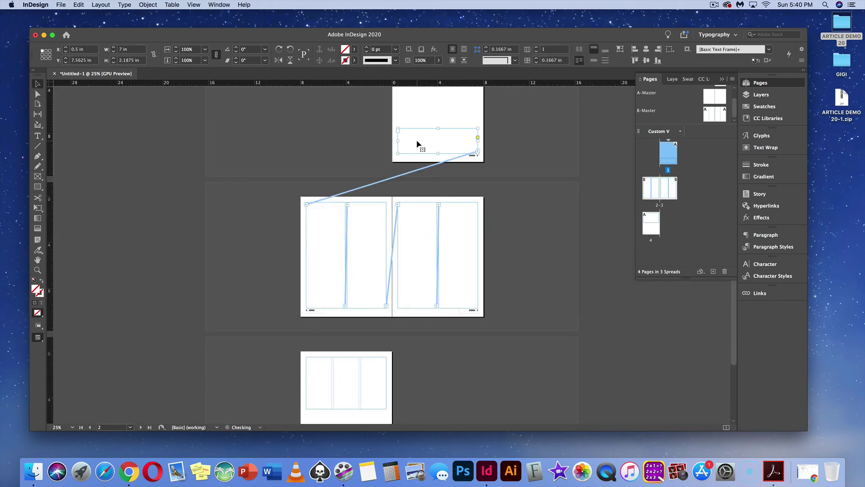
# Thread the bottom text frame on page 1 to the first text frame on page 2.
pyautogui.press('super+equal')
pyautogui.scroll(5, 456, 205)
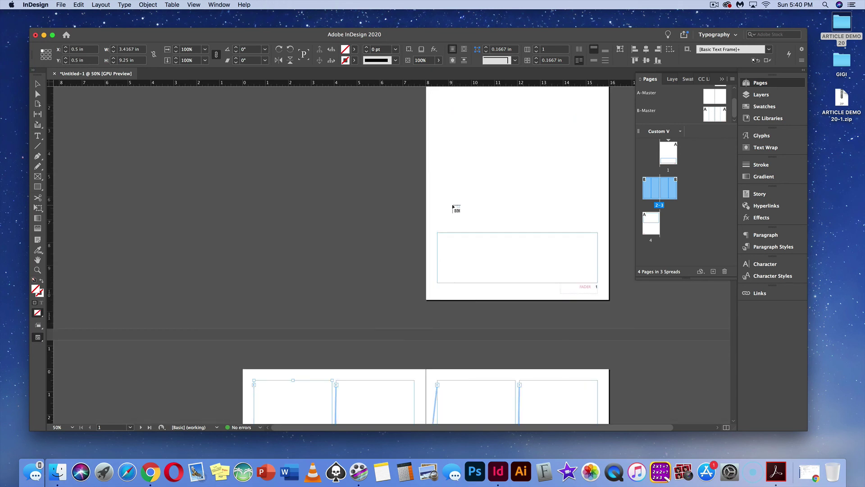
pyautogui.click(472, 251)
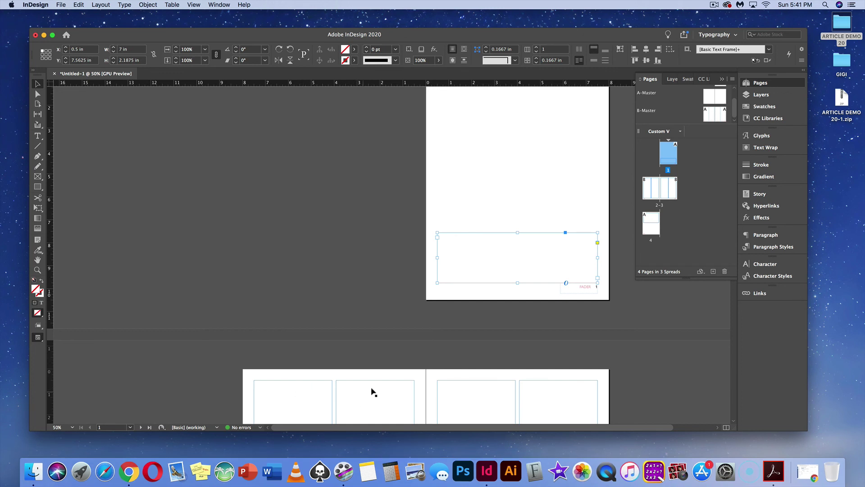
pyautogui.click(597, 277)
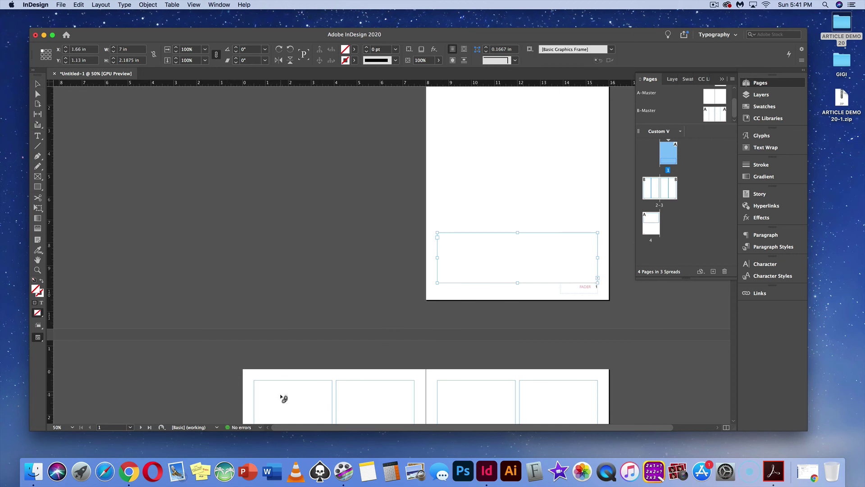
pyautogui.click(284, 398)
# Show the guides and thread page 3's last text frame to a new frame about 1.63 x 4.54 in in the first column of page 4's lower half.
pyautogui.scroll(-10, 282, 398)
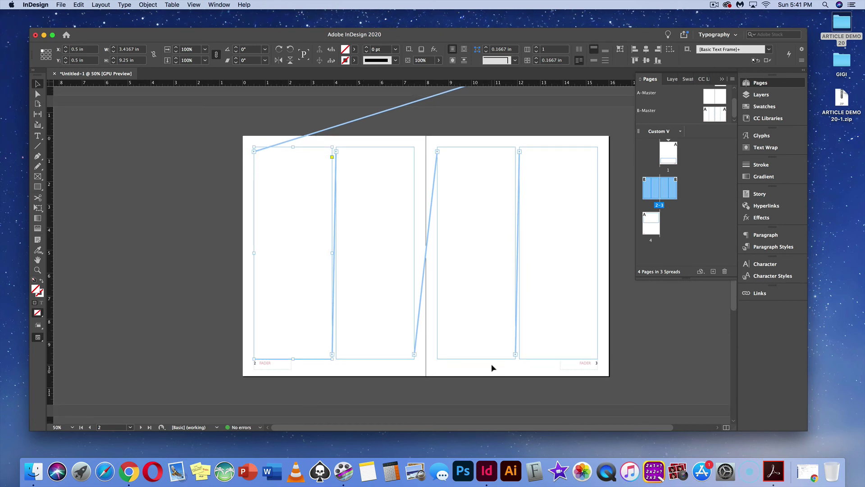
pyautogui.scroll(-2, 491, 366)
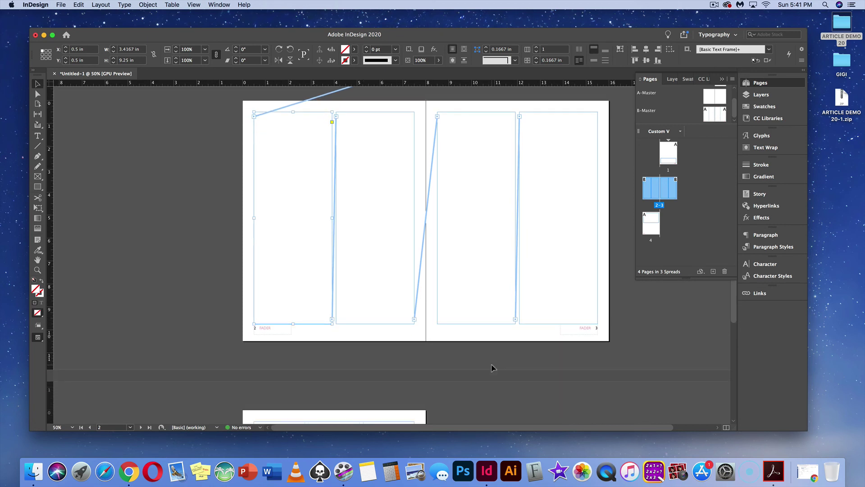
pyautogui.click(586, 312)
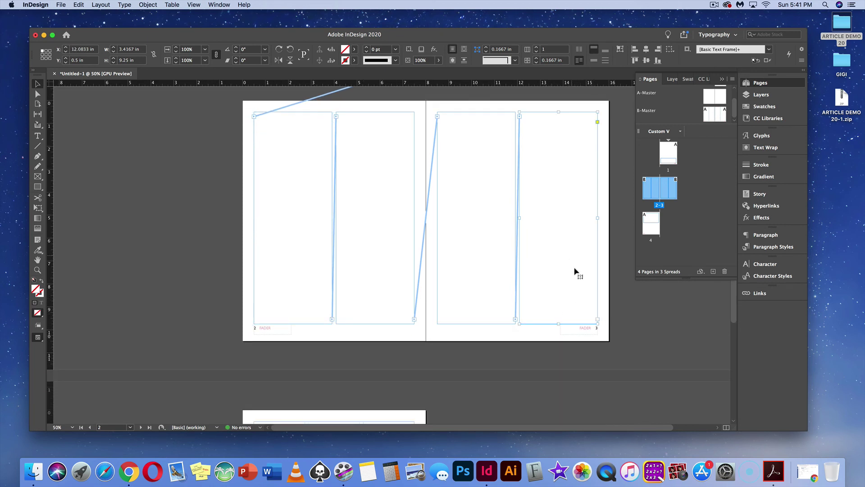
pyautogui.click(597, 319)
pyautogui.scroll(-3, 518, 338)
pyautogui.scroll(-3, 332, 331)
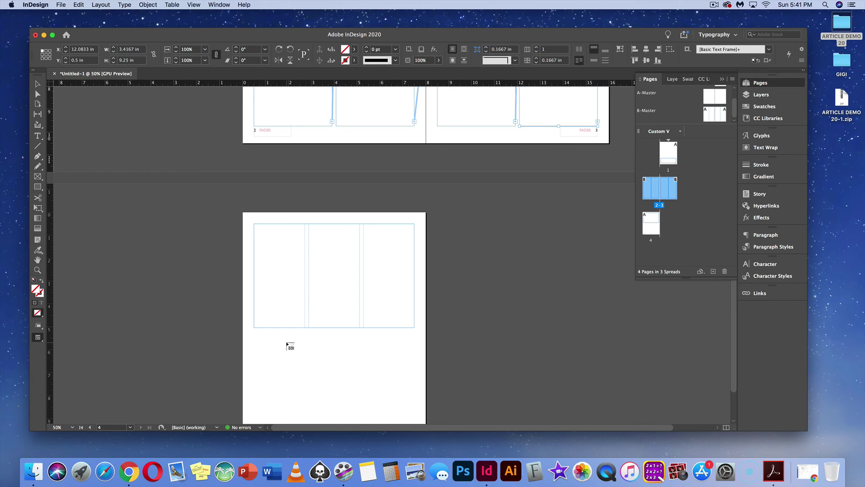
pyautogui.press('super+semicolon')
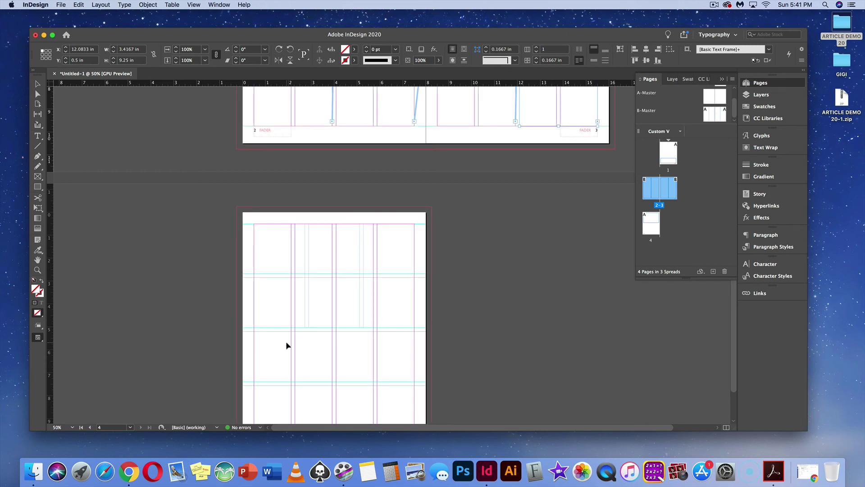
pyautogui.click(254, 331)
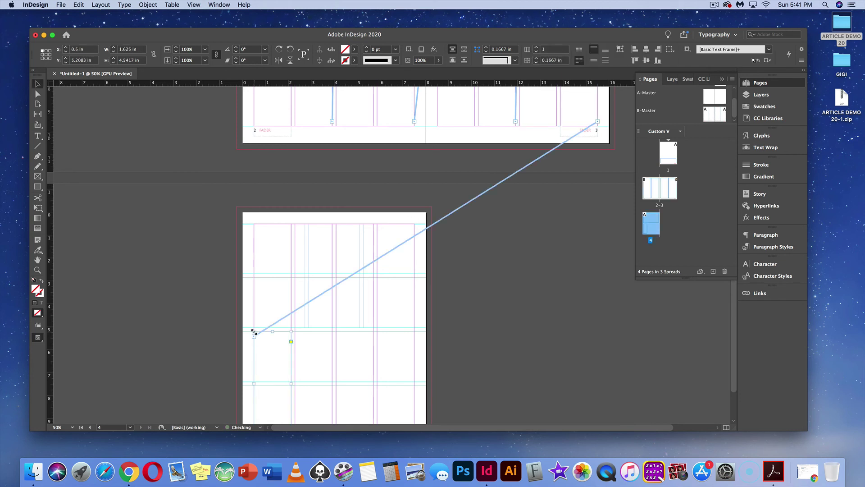
# Thread a second frame about 1.63 x 4.22 in in page 4's second column, and undo both new frames.
pyautogui.scroll(-1, 276, 361)
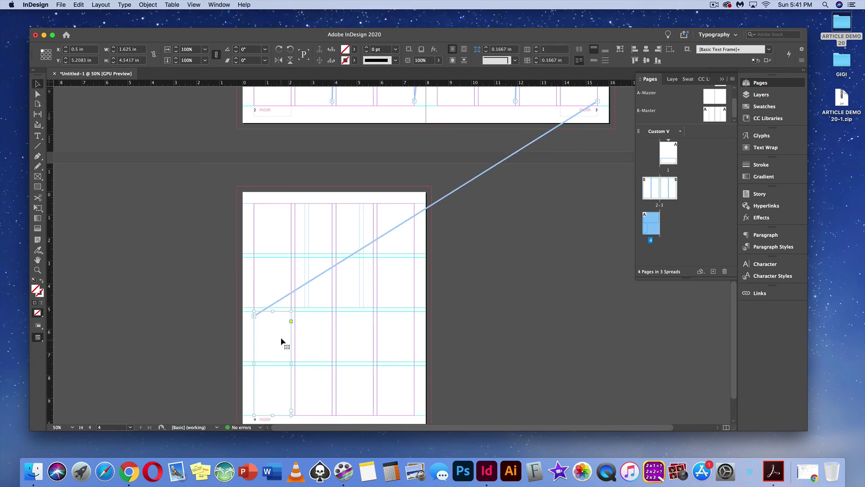
pyautogui.click(291, 410)
pyautogui.click(303, 319)
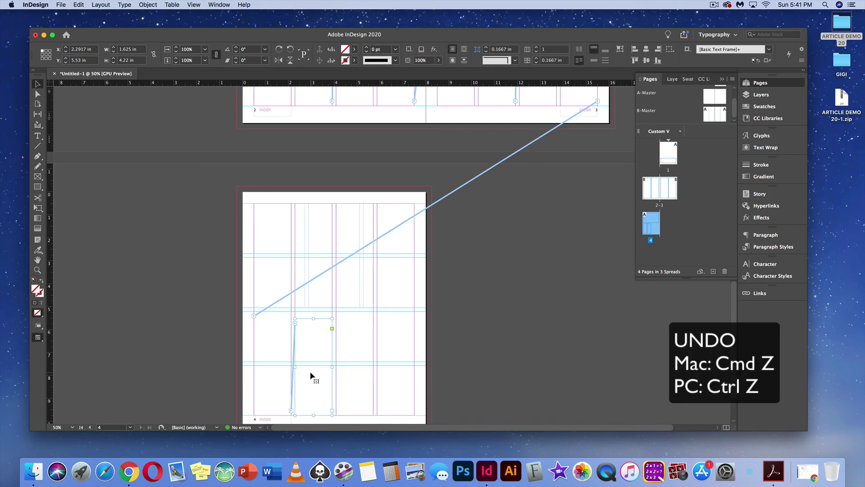
pyautogui.press('super+z')
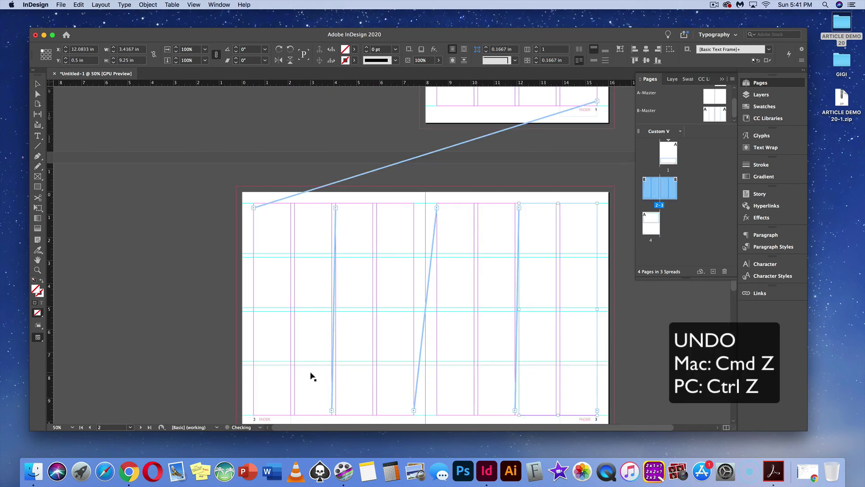
# Thread the last text frame on page 3 to the three-column text frame on page 4.
pyautogui.scroll(-3, 575, 387)
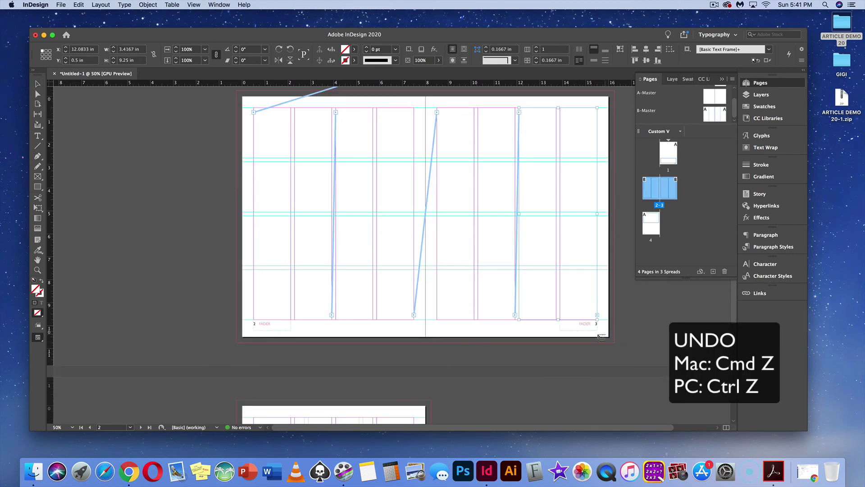
pyautogui.scroll(-1, 403, 379)
pyautogui.scroll(-5, 403, 379)
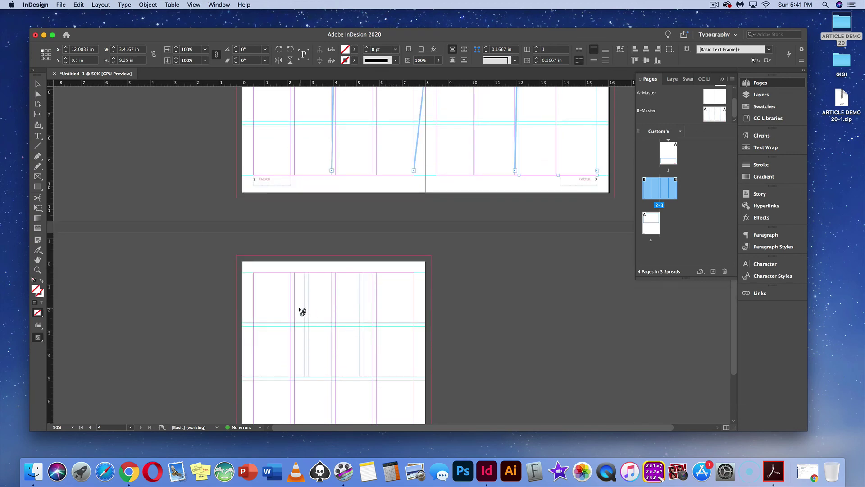
pyautogui.click(295, 310)
# Examine how the text frames are threaded across the spreads from page 1 to page 4.
pyautogui.scroll(5, 309, 315)
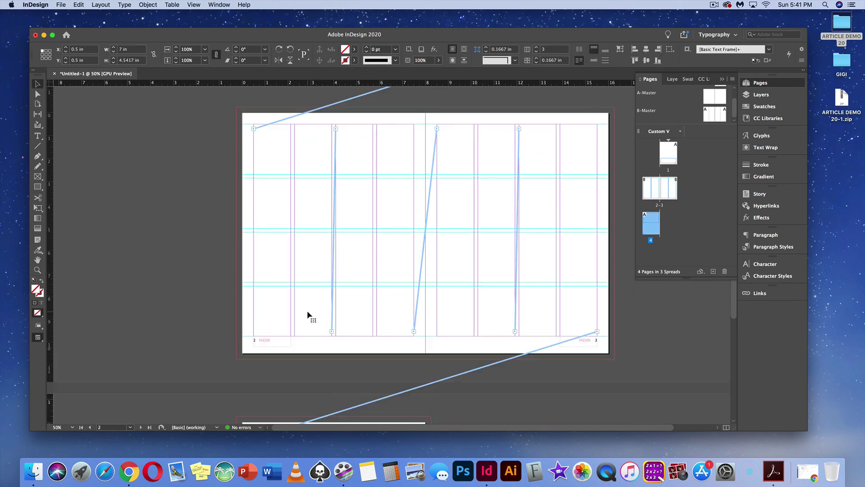
pyautogui.scroll(1, 307, 314)
pyautogui.scroll(-5, 308, 314)
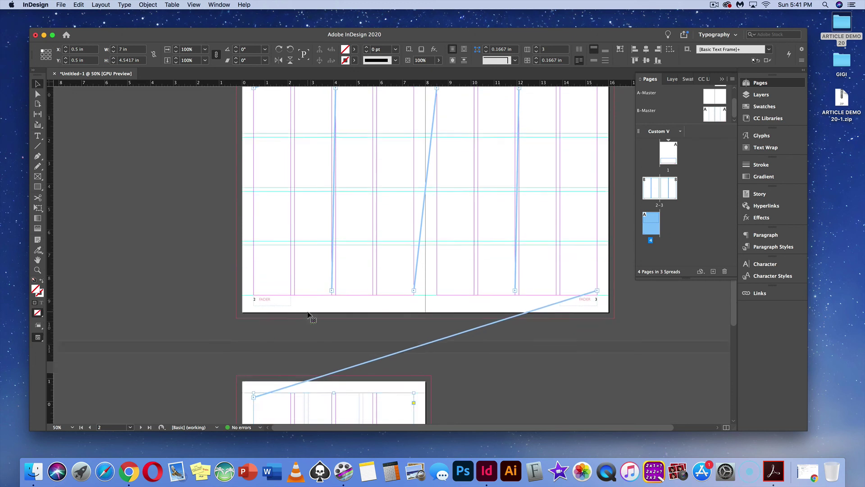
pyautogui.scroll(-2, 308, 314)
pyautogui.scroll(10, 308, 315)
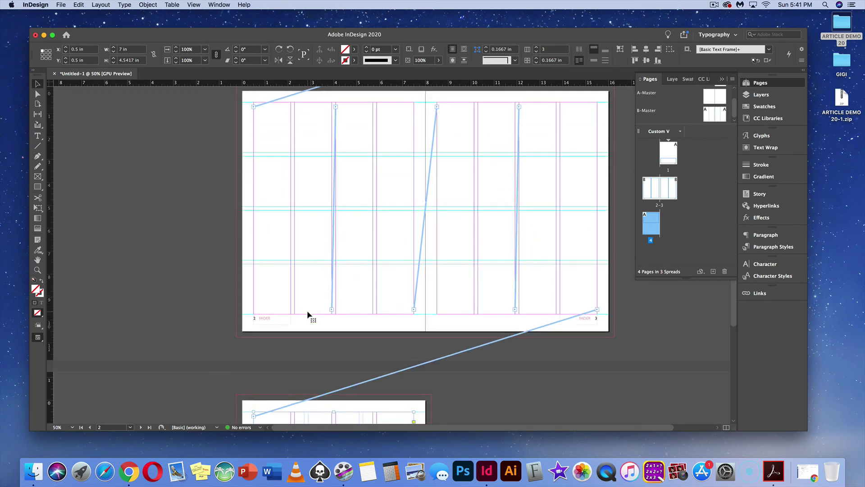
pyautogui.scroll(1, 308, 314)
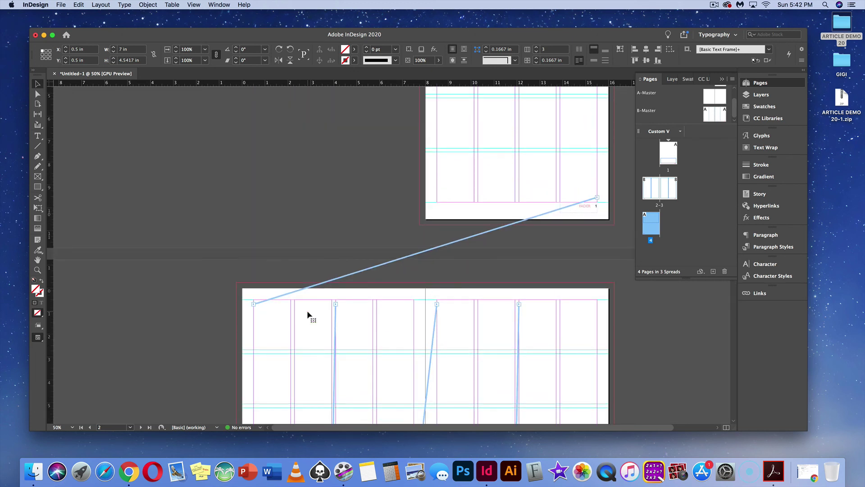
pyautogui.press('super+minus')
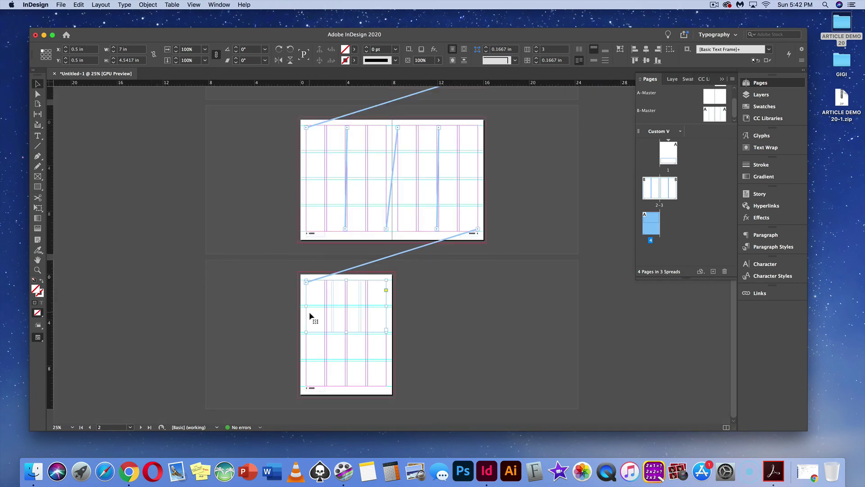
pyautogui.scroll(2, 309, 315)
pyautogui.press('super+1')
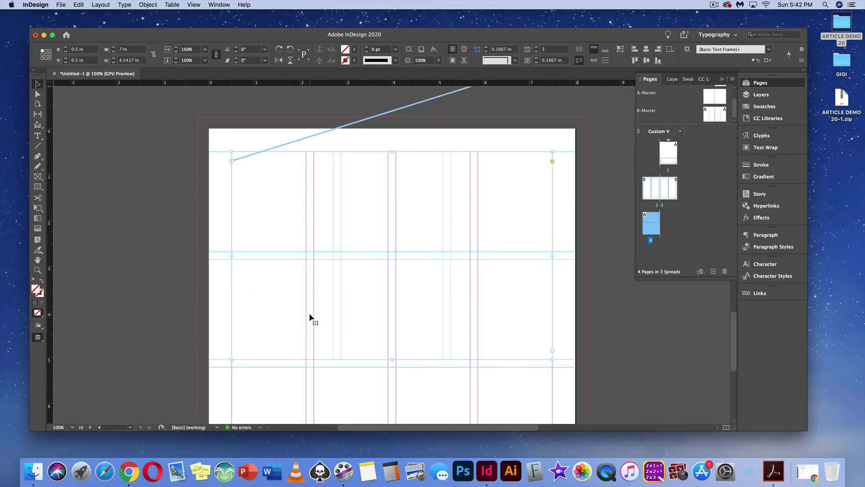
pyautogui.scroll(15, 334, 316)
pyautogui.hscroll(5, 331, 302)
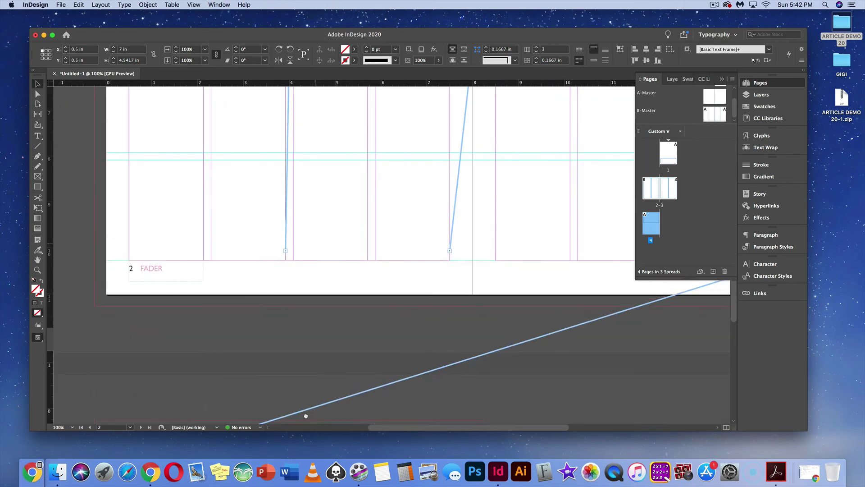
pyautogui.scroll(15, 315, 311)
pyautogui.hscroll(5, 315, 311)
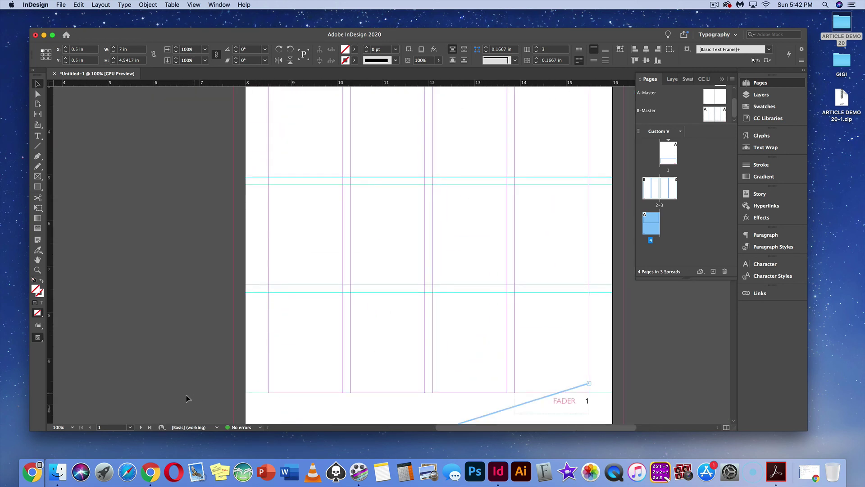
# Place the article file into the text frame at the bottom of page 1 so it flows through the threaded frames.
pyautogui.click(130, 427)
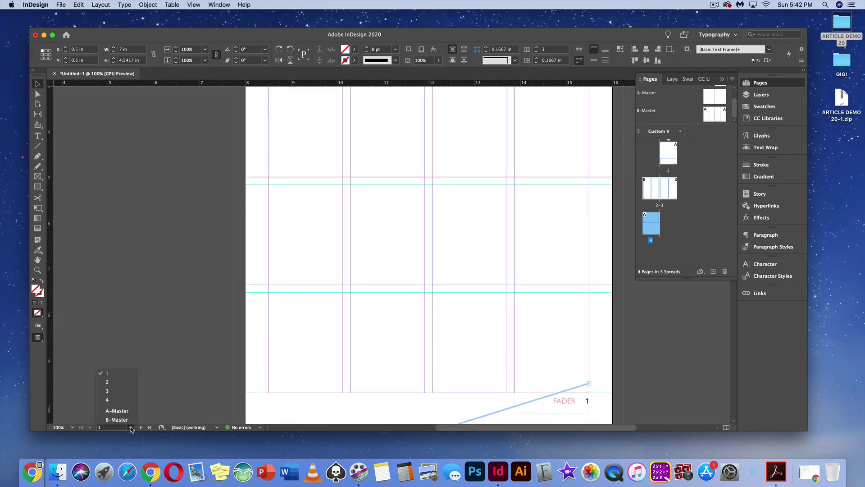
pyautogui.click(109, 374)
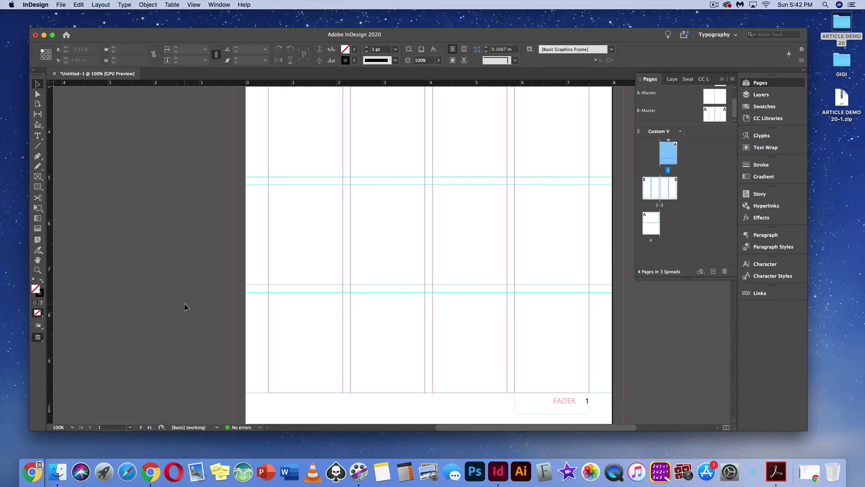
pyautogui.press('super+0')
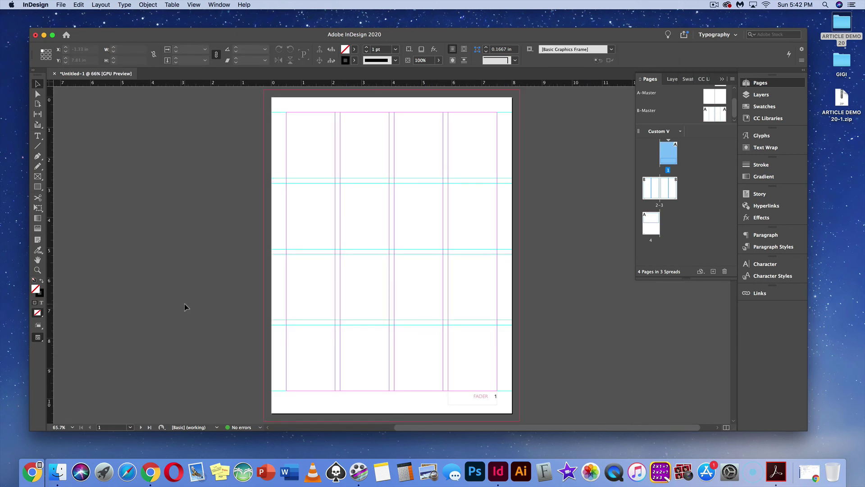
pyautogui.click(38, 136)
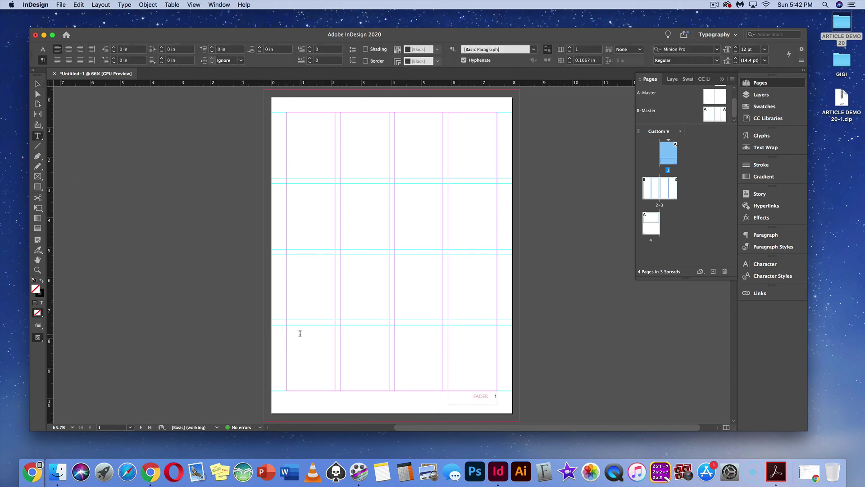
pyautogui.press('x')
pyautogui.click(359, 329)
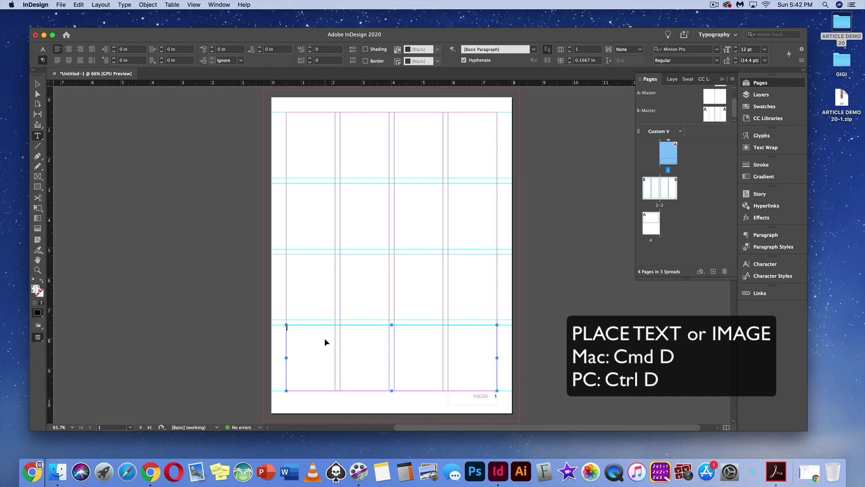
pyautogui.click(62, 5)
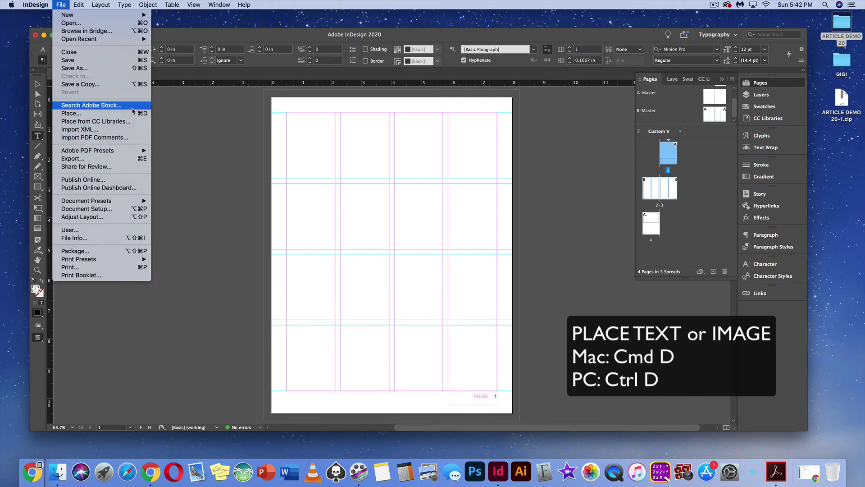
pyautogui.click(84, 113)
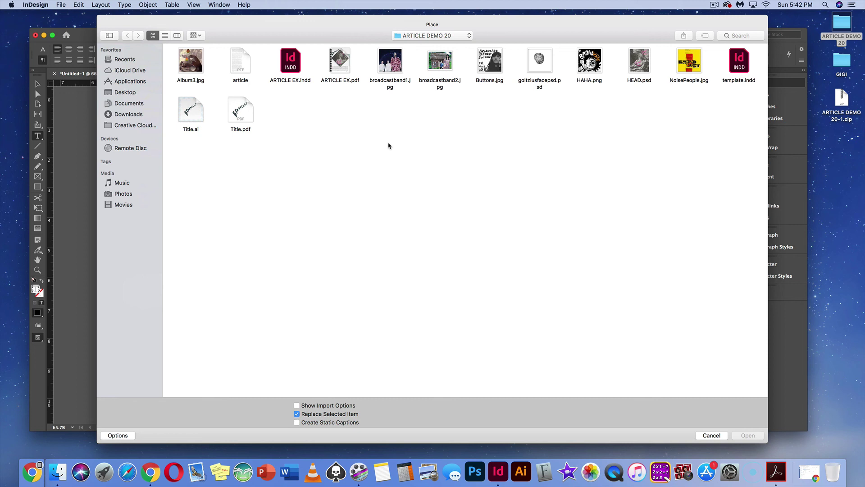
pyautogui.click(243, 64)
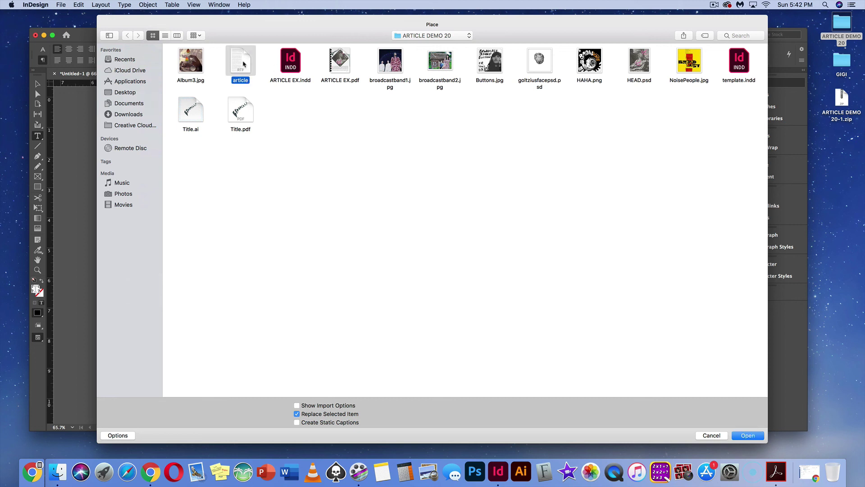
pyautogui.click(748, 435)
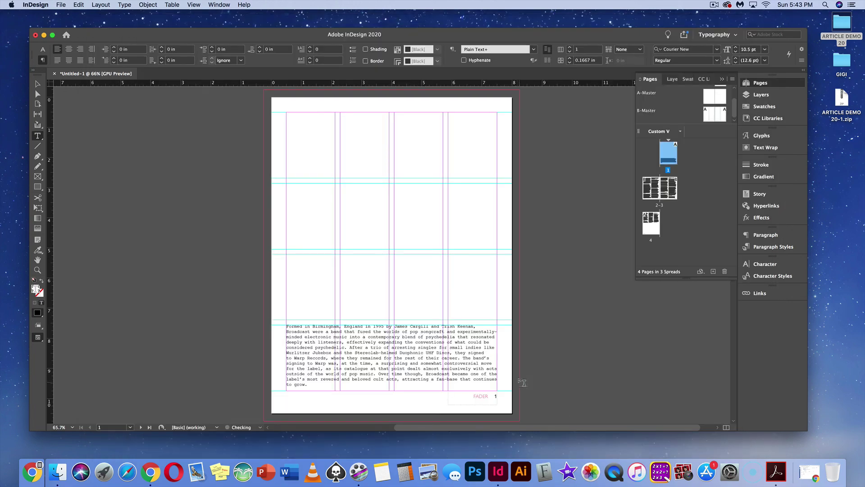
# Examine how the placed article text flows through the threaded frames from page 1 to page 4.
pyautogui.scroll(-20, 432, 342)
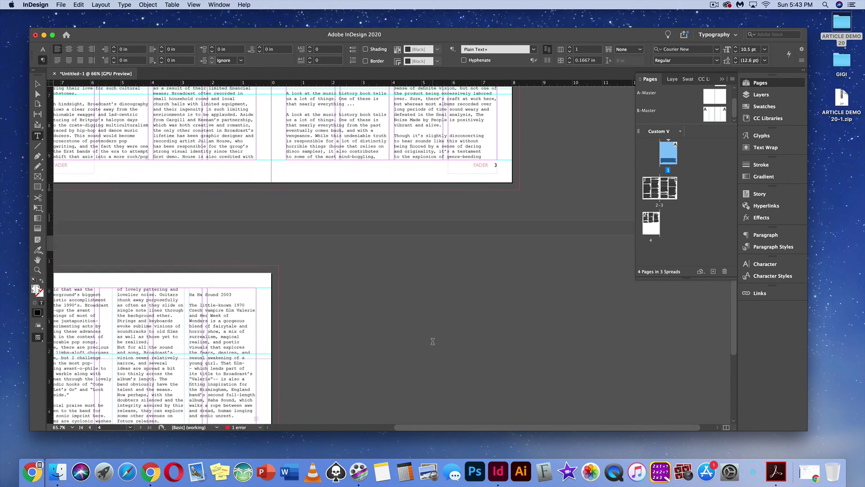
pyautogui.scroll(20, 433, 341)
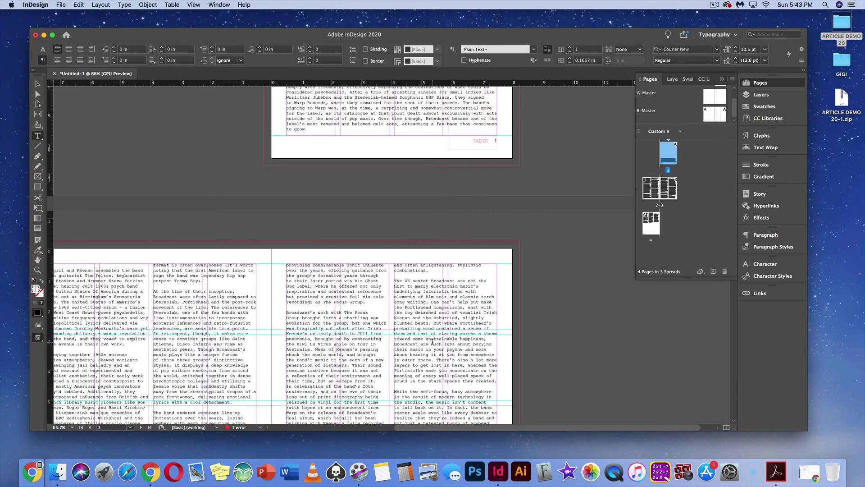
pyautogui.scroll(3, 433, 341)
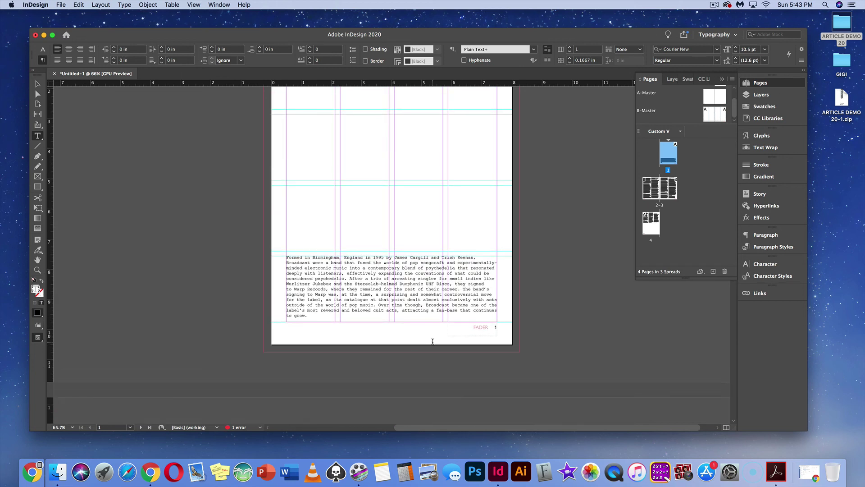
pyautogui.scroll(-12, 432, 341)
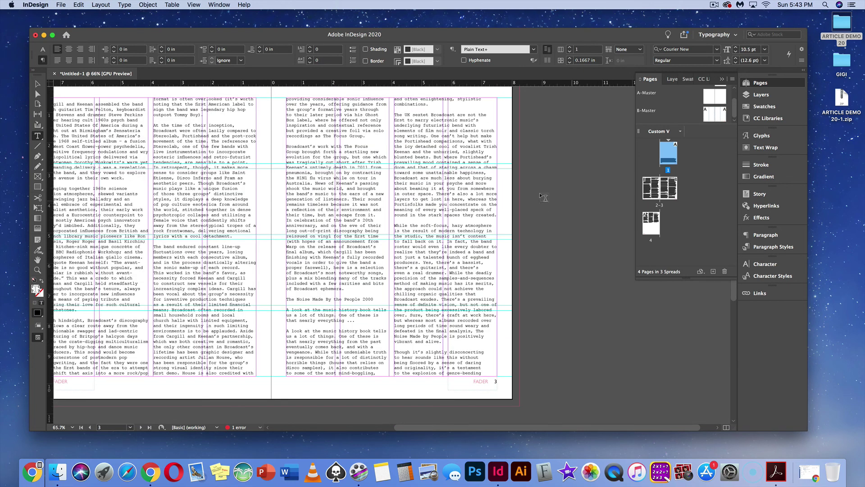
# Go to the page 2-3 spread, create a second layer and move it beneath Layer 1.
pyautogui.click(649, 189)
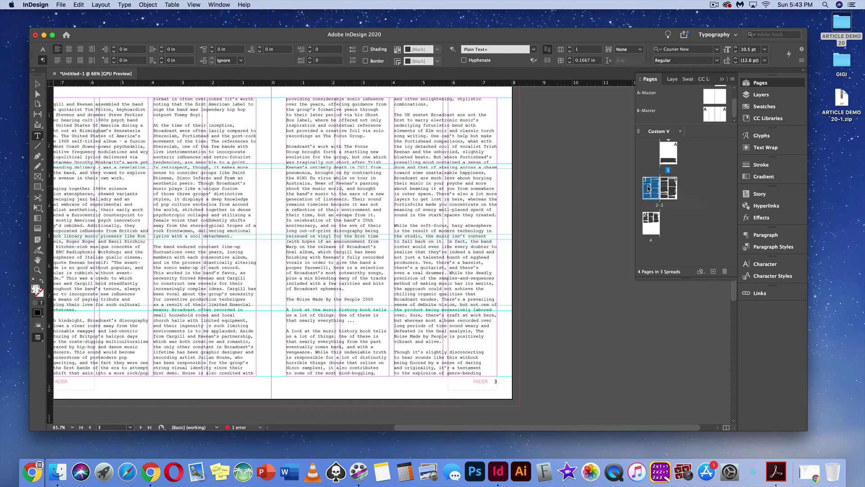
pyautogui.doubleClick(649, 188)
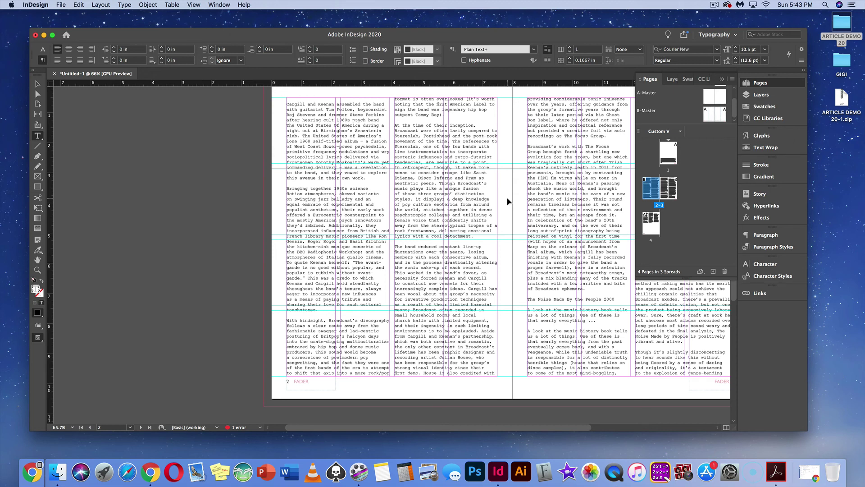
pyautogui.hscroll(5, 508, 201)
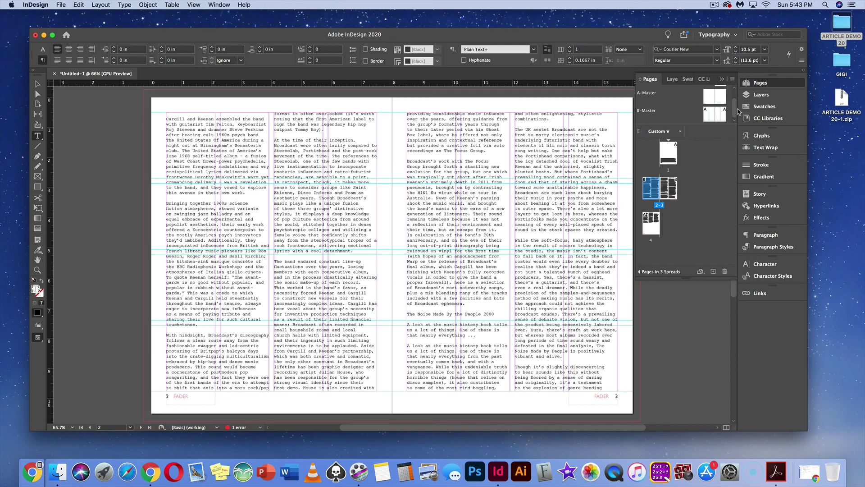
pyautogui.click(752, 96)
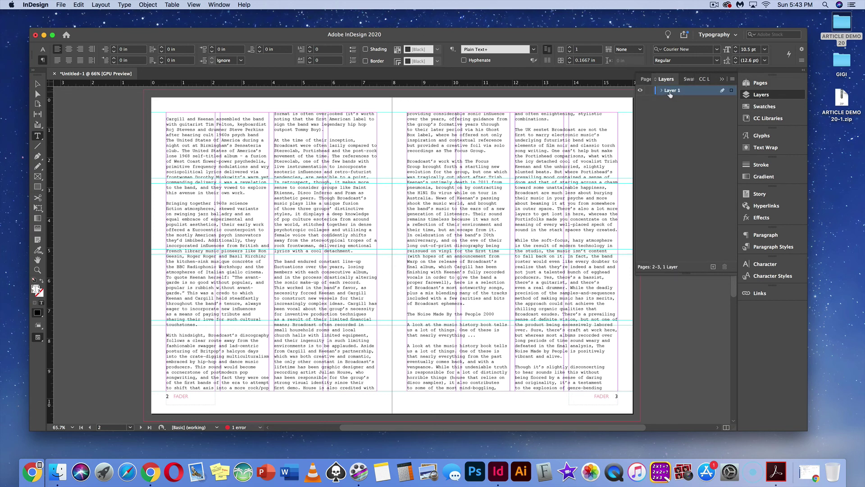
pyautogui.click(713, 267)
pyautogui.click(661, 90)
pyautogui.moveTo(674, 100); pyautogui.dragTo(670, 108)
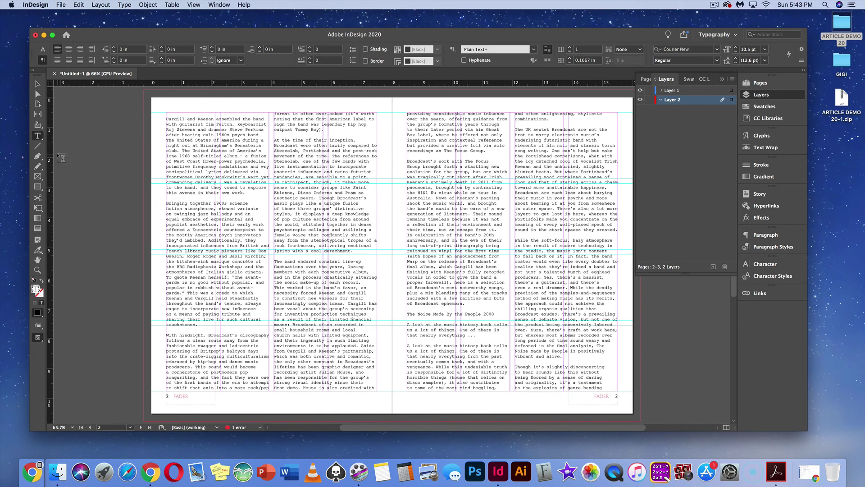
# Create a 16.5 x 11 in rectangle on Layer 2, starting at the upper-left bleed corner of the page 2-3 spread.
pyautogui.click(39, 189)
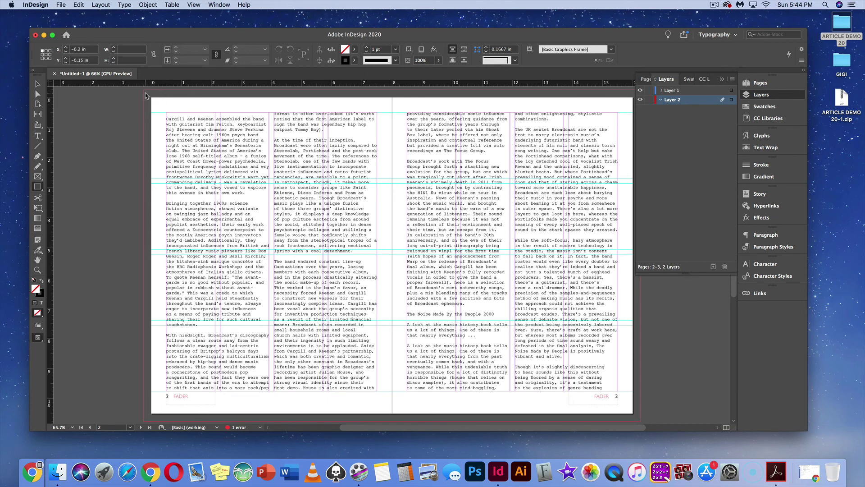
pyautogui.click(142, 92)
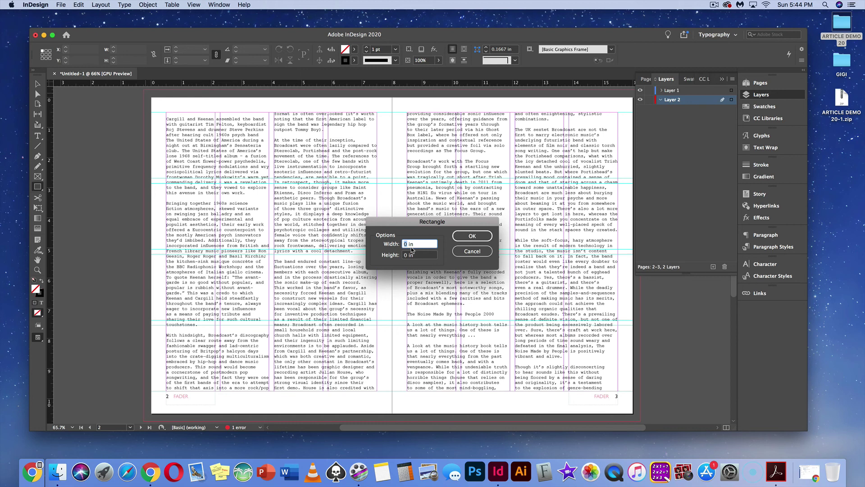
pyautogui.write('16.5')
pyautogui.press('Tab')
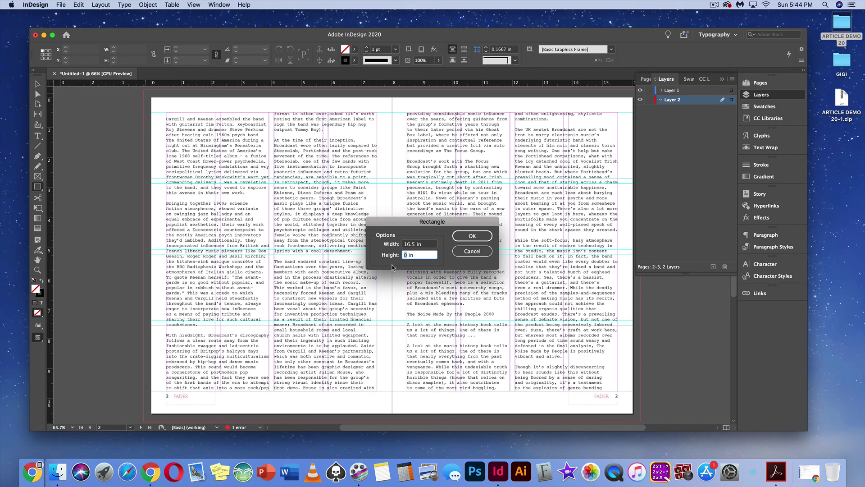
pyautogui.write('11')
pyautogui.click(471, 236)
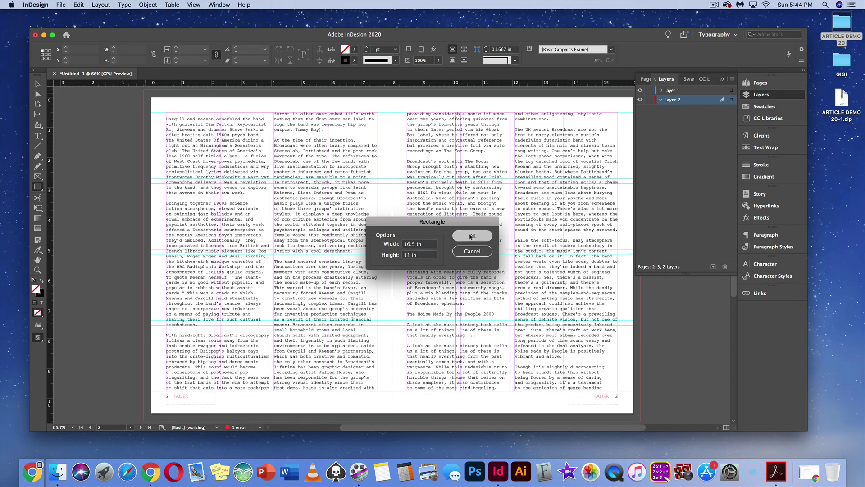
# Nudge the rectangle up and left to X -0.2556 in and Y -0.2194 in so it covers the spread's bleed.
pyautogui.scroll(-2, 418, 228)
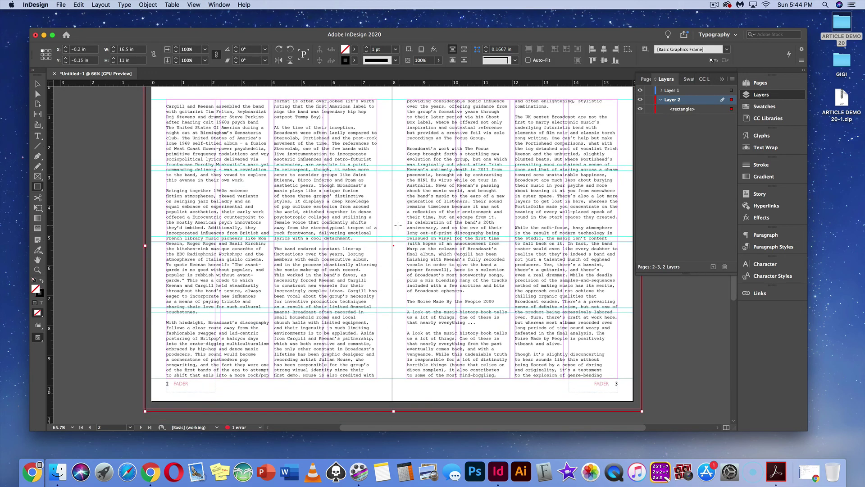
pyautogui.press('Up')
pyautogui.press('Up')
pyautogui.press('Up')
pyautogui.press('Up')
pyautogui.press('Up')
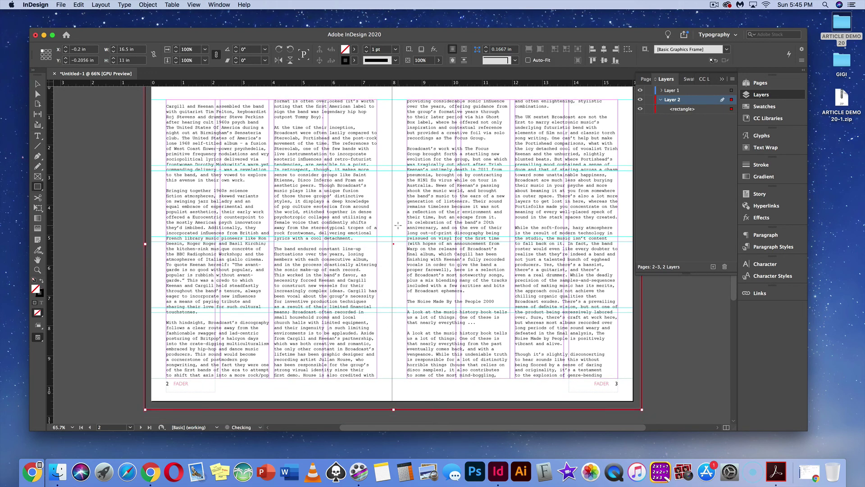
pyautogui.press('Left')
pyautogui.press('Left')
pyautogui.press('Left')
pyautogui.press('Left')
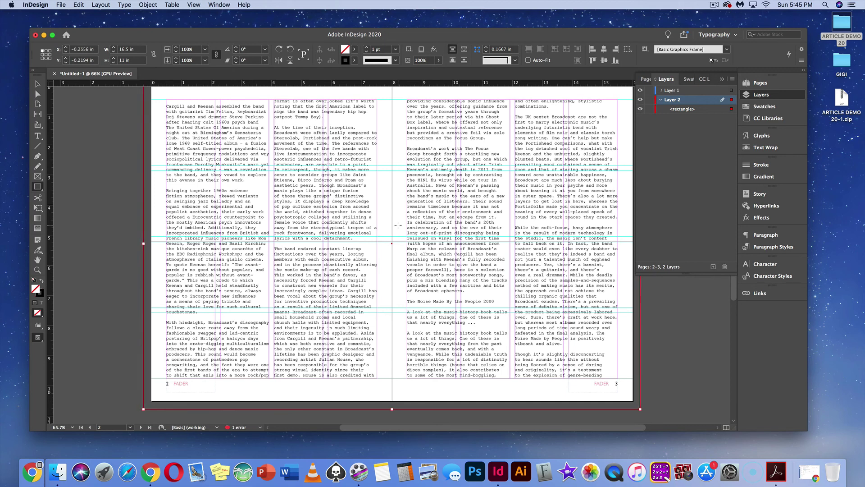
# Fill the rectangle behind the article text with the C=100 M=0 Y=0 K=0 swatch.
pyautogui.scroll(5, 376, 210)
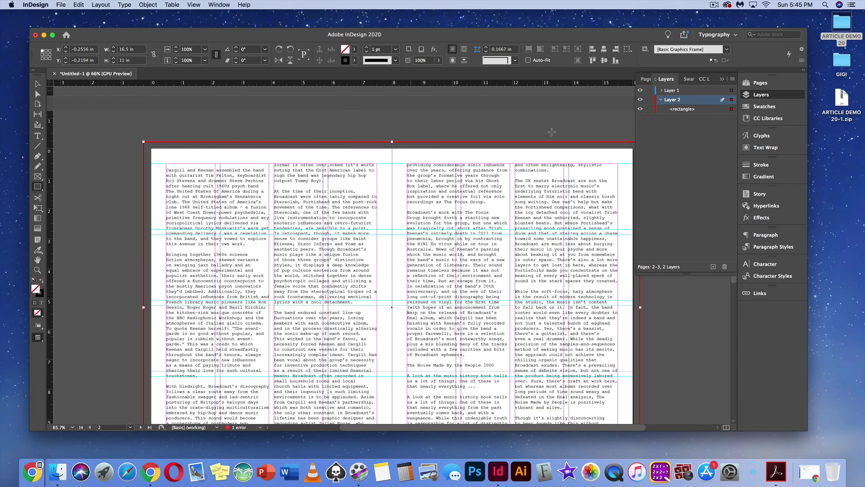
pyautogui.click(756, 108)
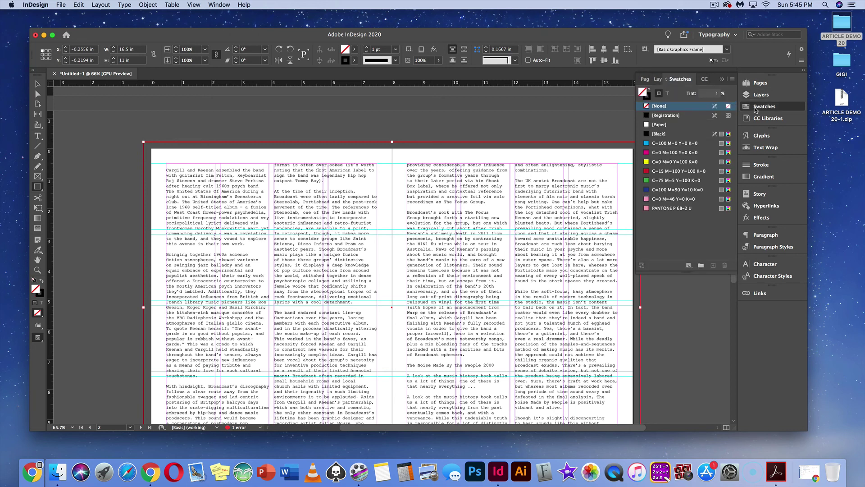
pyautogui.click(671, 143)
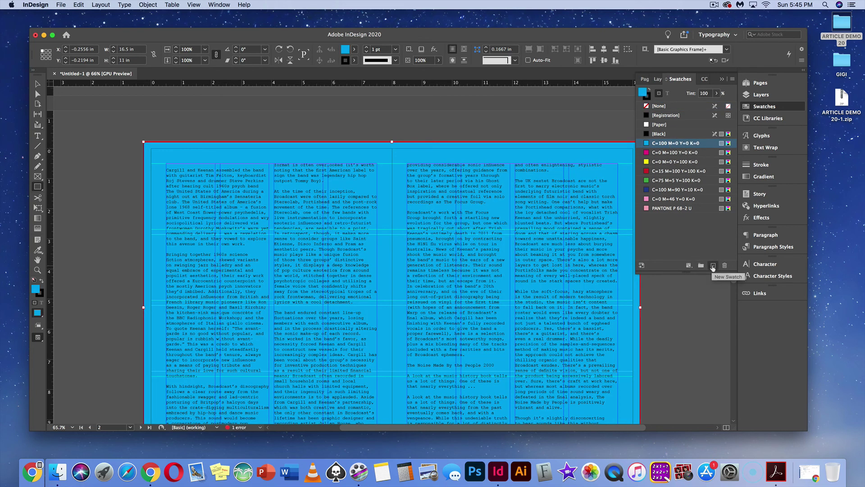
# Duplicate the cyan swatch, set the copy's cyan value to 26%, and turn on the preview.
pyautogui.click(712, 265)
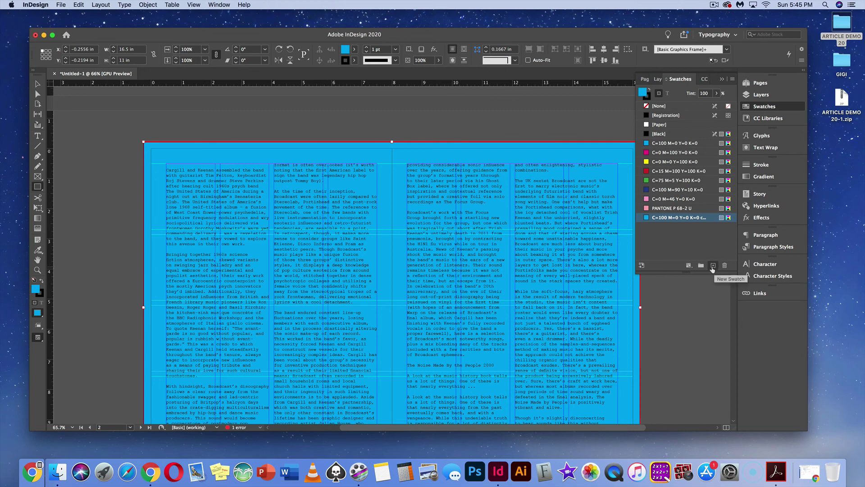
pyautogui.doubleClick(646, 218)
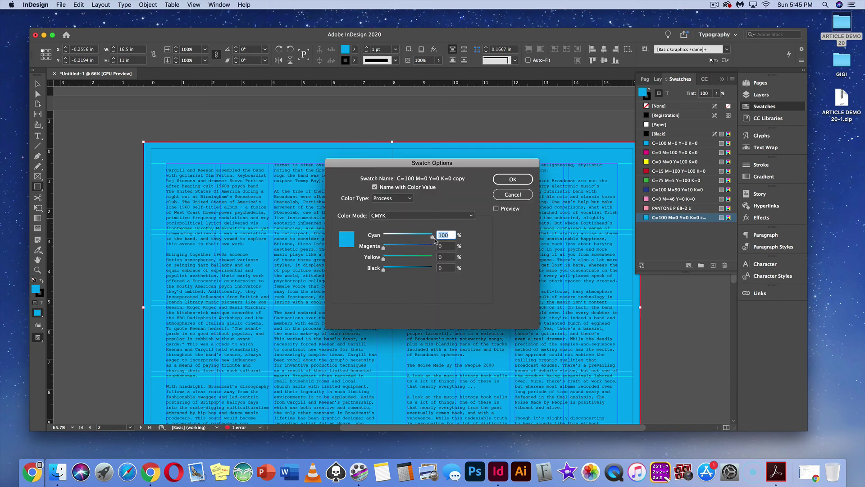
pyautogui.moveTo(434, 240); pyautogui.dragTo(397, 241)
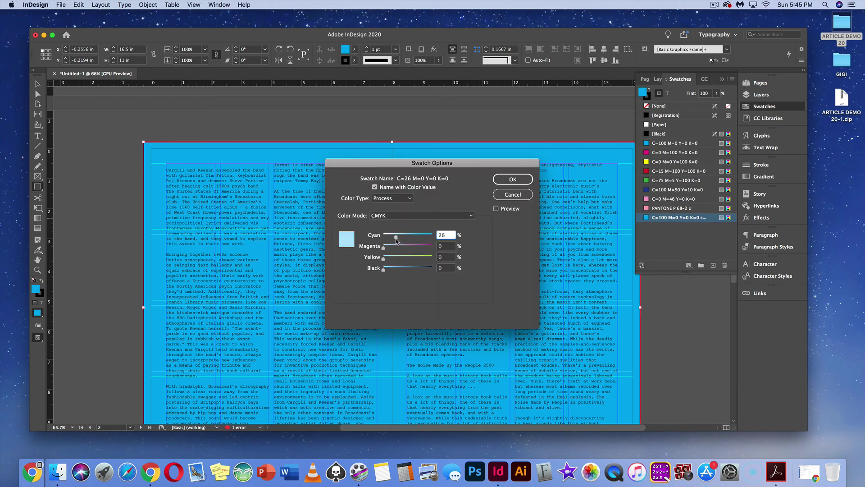
pyautogui.click(496, 208)
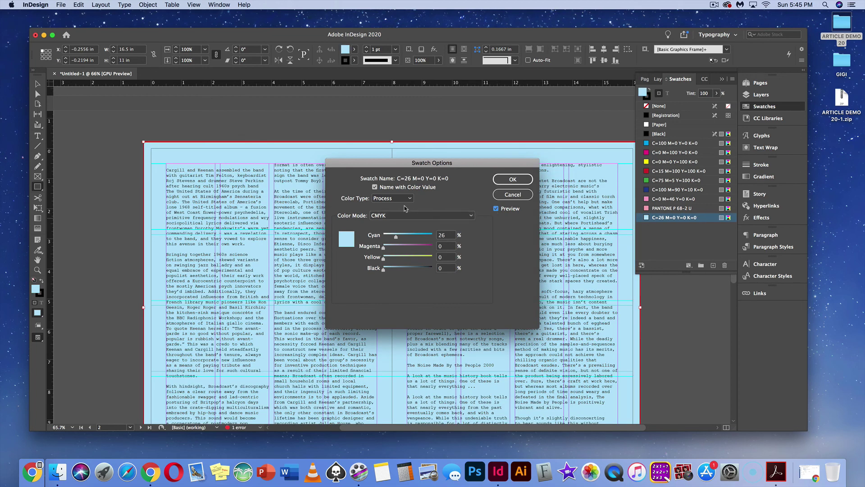
# Redefine the duplicated light cyan swatch as PANTONE P 109-2 U using the PANTONE+ CMYK Uncoated color mode.
pyautogui.click(456, 220)
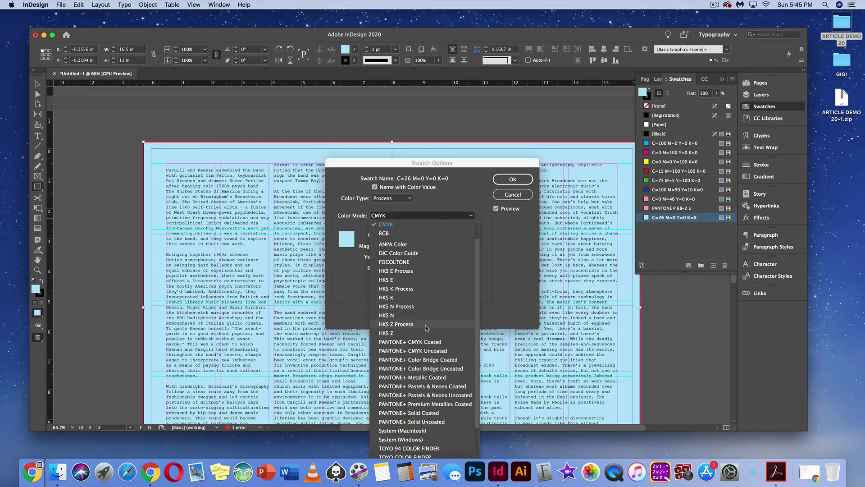
pyautogui.scroll(-3, 427, 315)
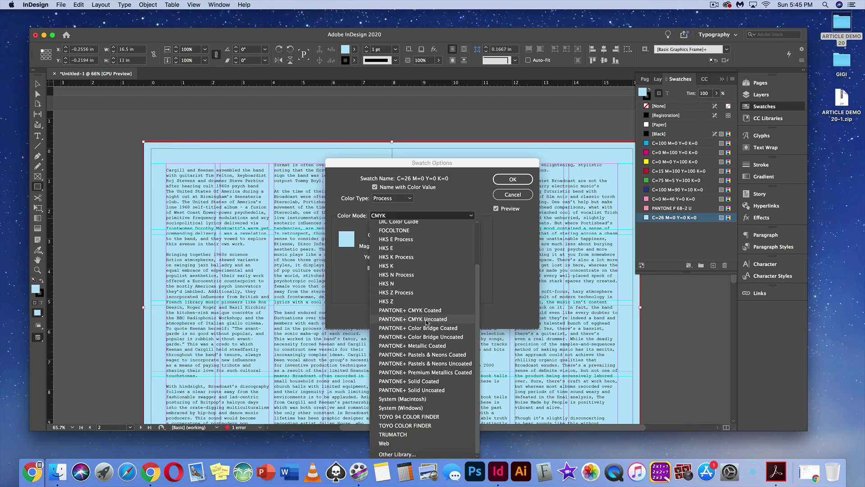
pyautogui.click(426, 320)
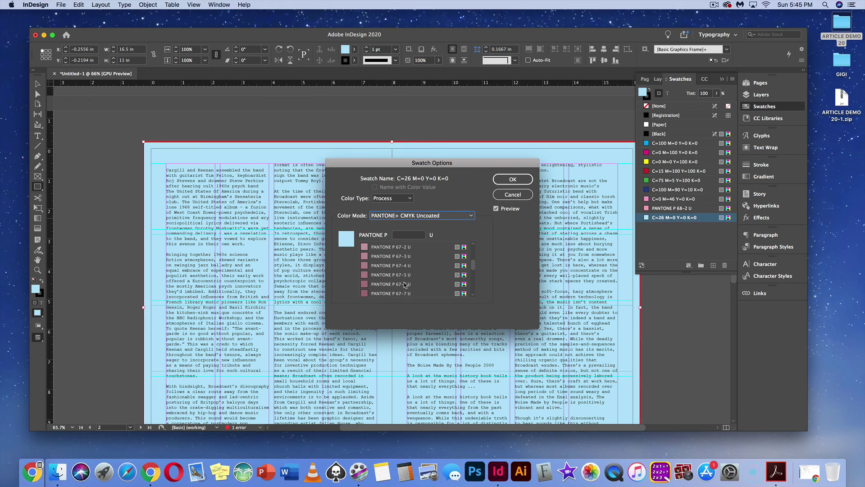
pyautogui.moveTo(472, 265); pyautogui.dragTo(472, 273)
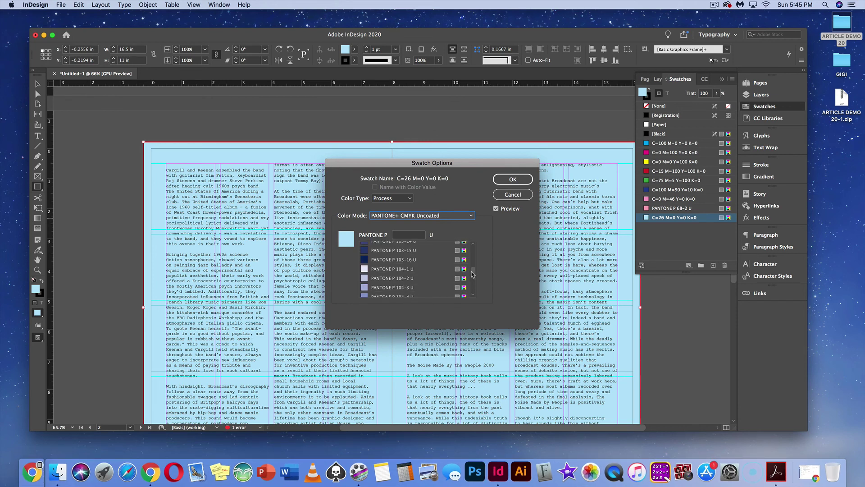
pyautogui.scroll(-4, 428, 281)
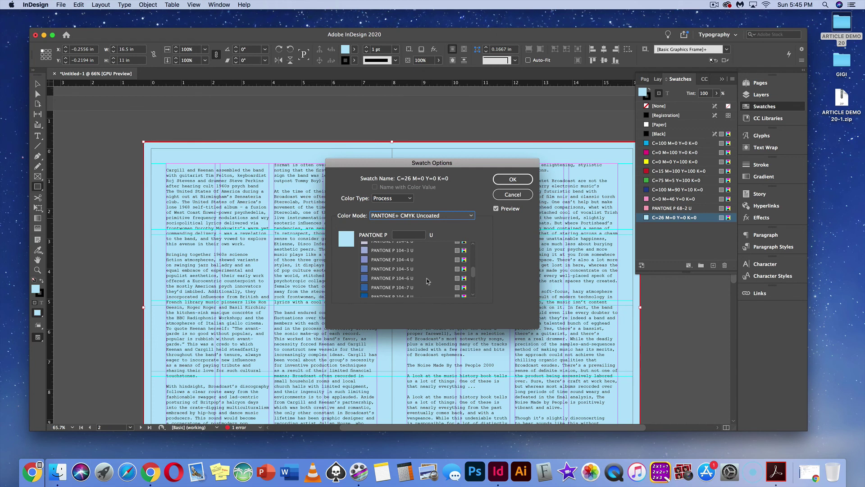
pyautogui.write('109-2')
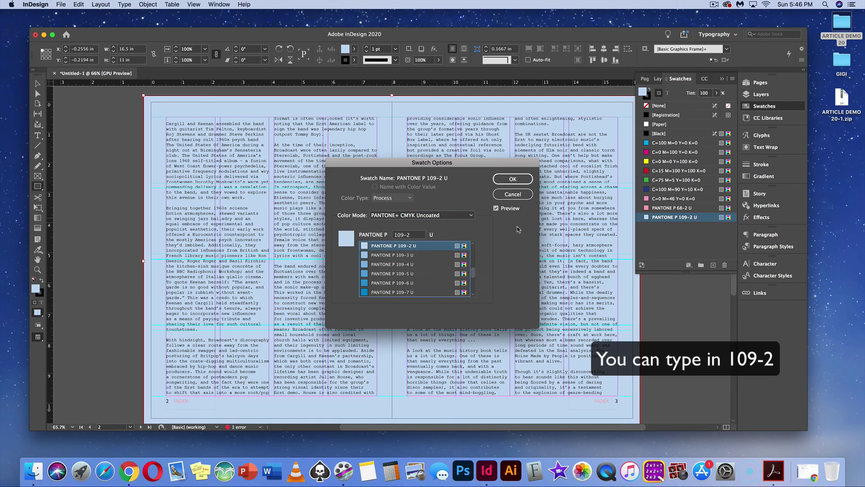
pyautogui.click(508, 179)
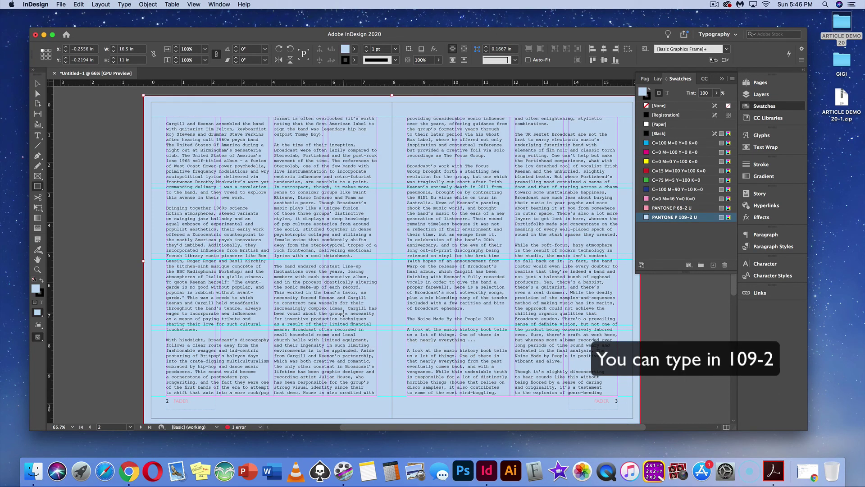
# Select the entire threaded article text, starting from the text frame on page 1.
pyautogui.scroll(3, 343, 312)
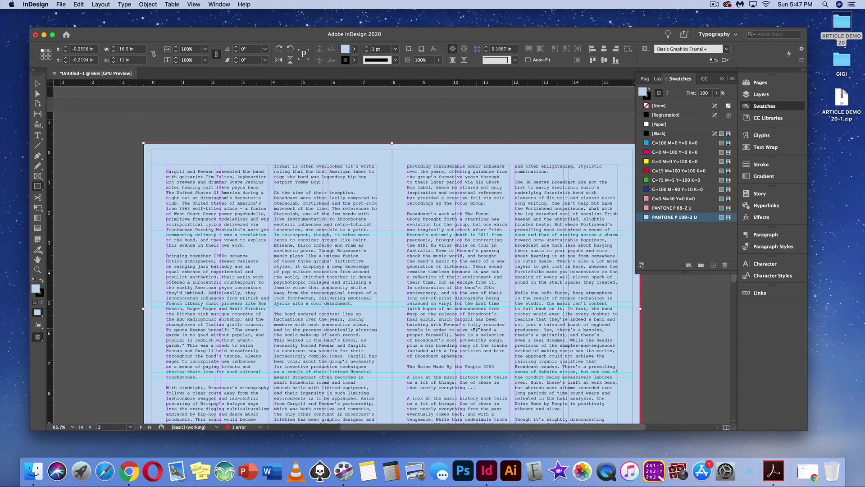
pyautogui.scroll(5, 477, 329)
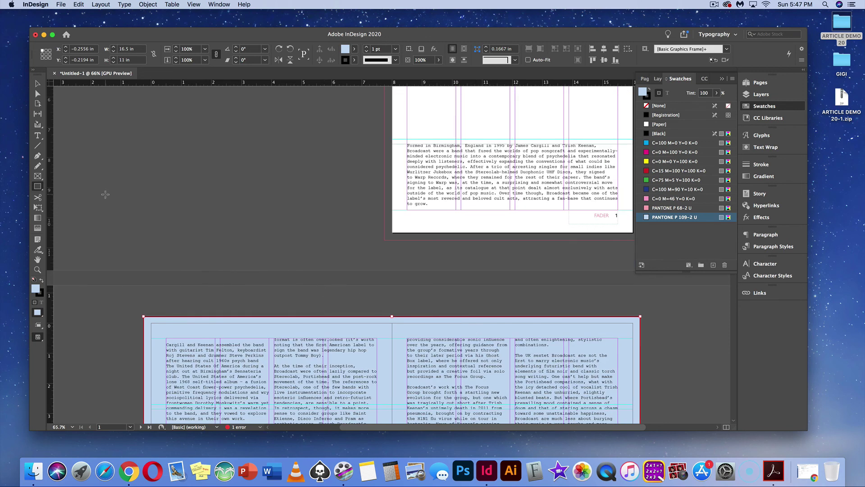
pyautogui.click(38, 135)
pyautogui.click(411, 145)
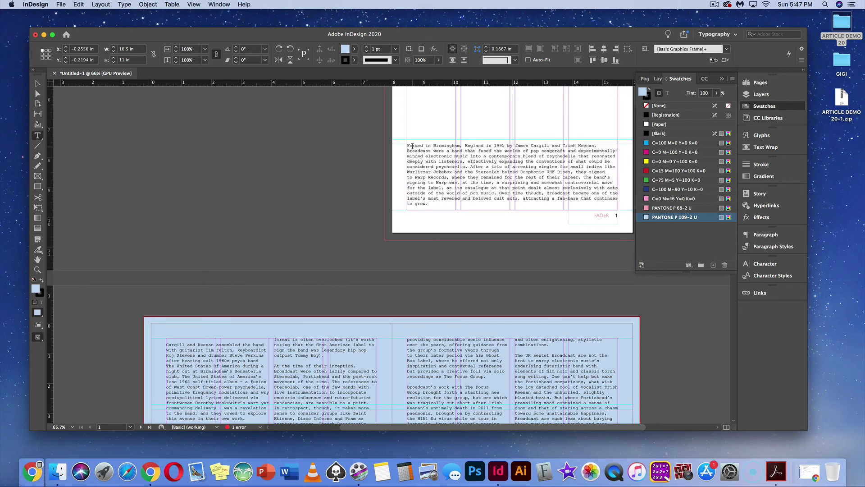
pyautogui.press('super+a')
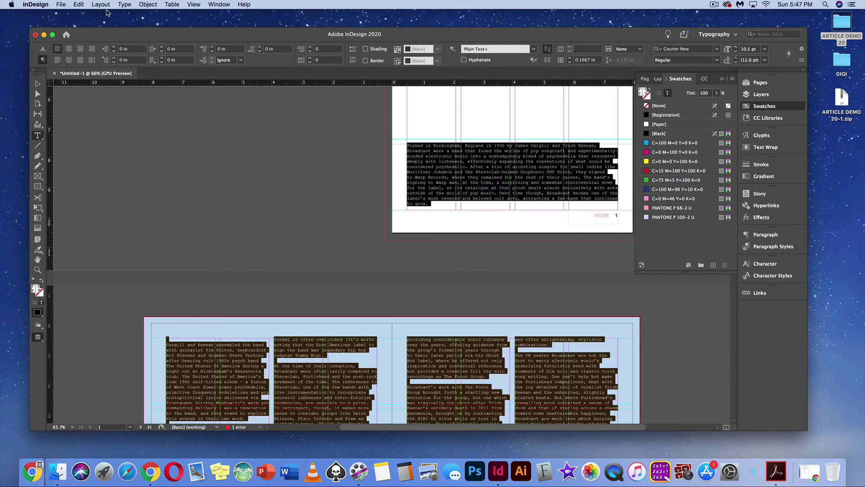
pyautogui.click(79, 5)
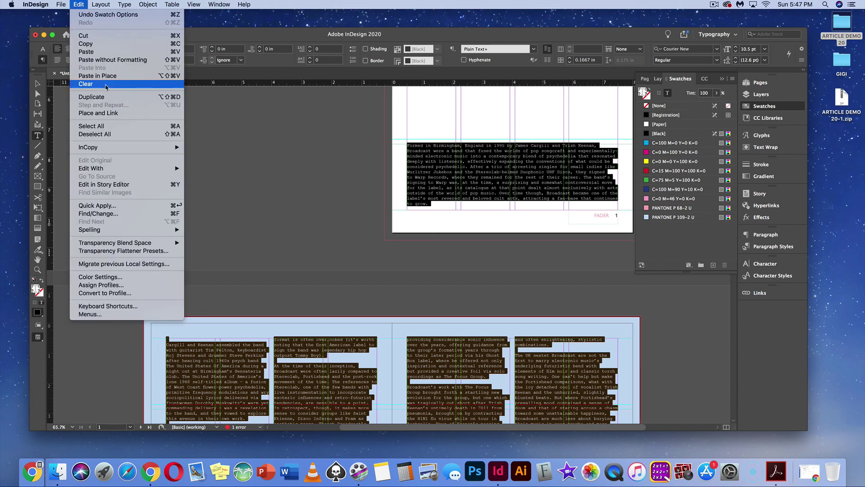
pyautogui.click(107, 127)
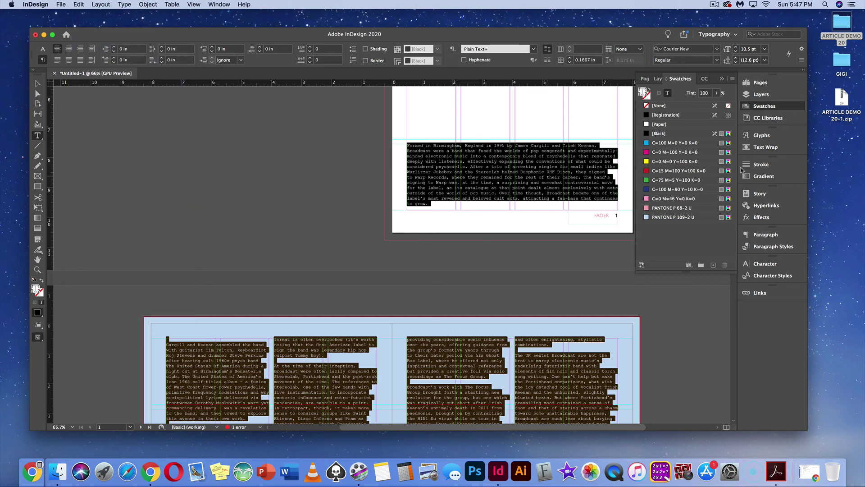
# Create a new paragraph style from the selected article text and open its style options.
pyautogui.click(770, 246)
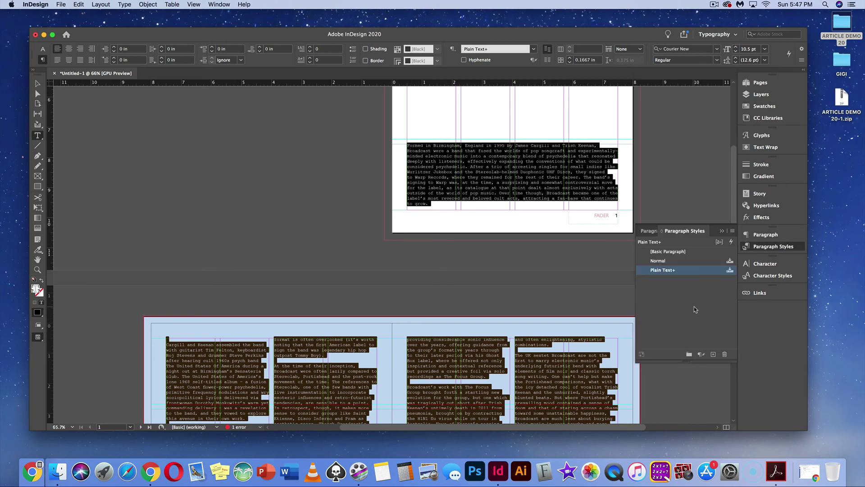
pyautogui.click(714, 354)
pyautogui.click(669, 280)
pyautogui.click(668, 281)
pyautogui.doubleClick(668, 282)
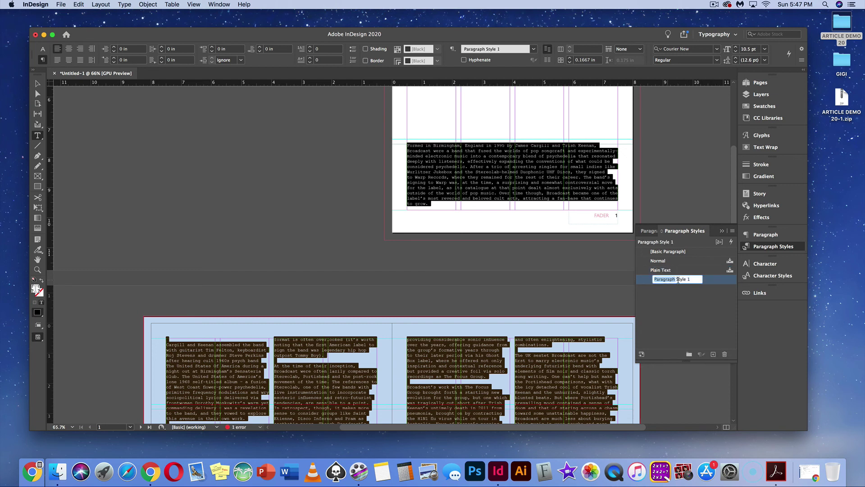
pyautogui.doubleClick(705, 283)
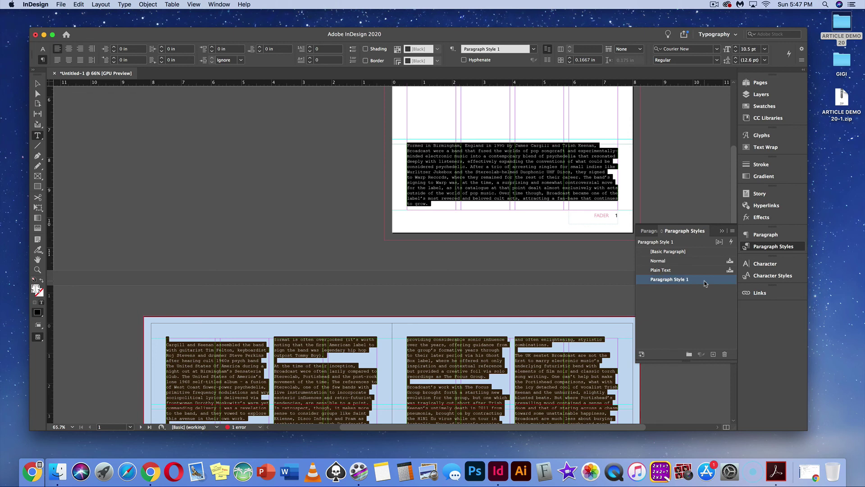
# Name the paragraph style BODY TEXT, base it on [No Paragraph Style], and keep [Same style] as its next style.
pyautogui.click(482, 113)
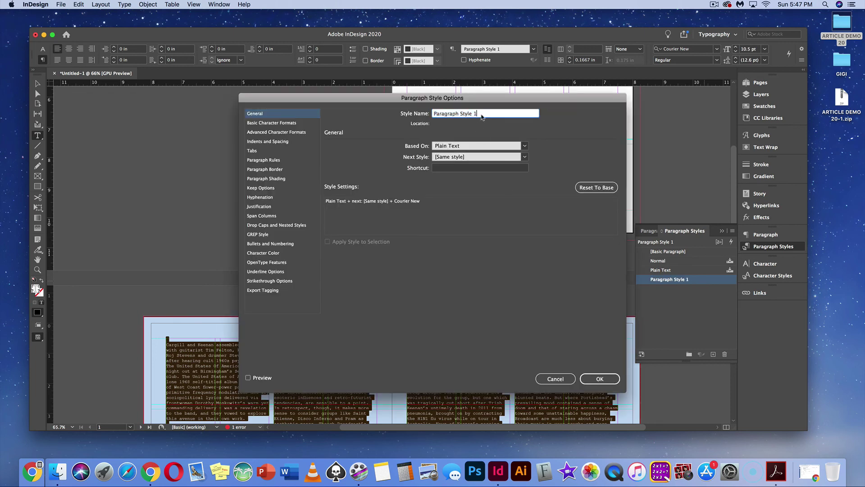
pyautogui.tripleClick(481, 114)
pyautogui.write('BODY TEXT')
pyautogui.click(524, 146)
pyautogui.click(519, 156)
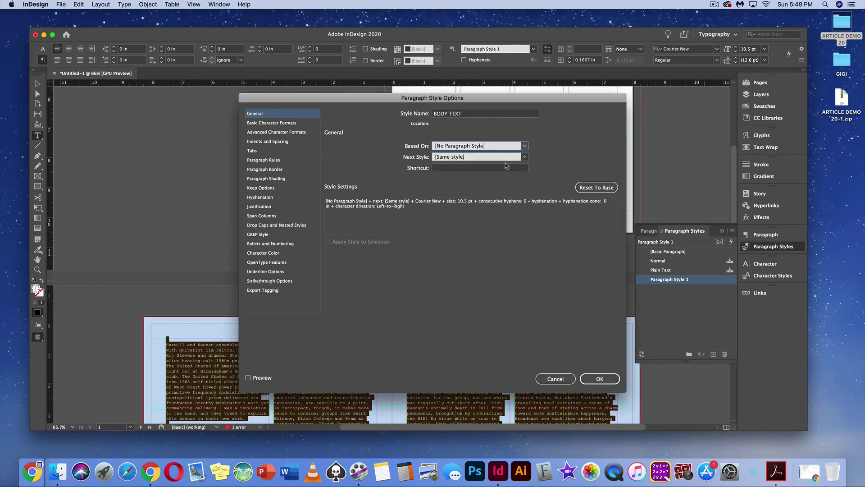
pyautogui.click(482, 158)
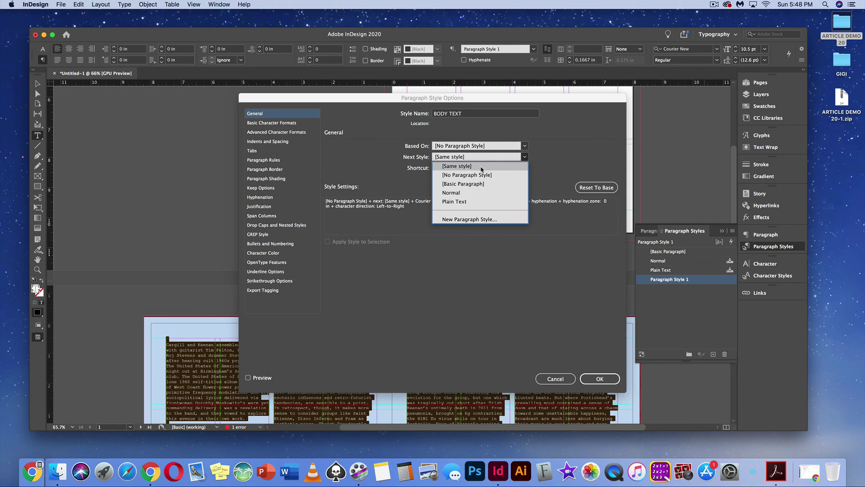
pyautogui.click(481, 169)
# Set the BODY TEXT style's font family to Adobe Garamond with the Regular font style.
pyautogui.click(289, 124)
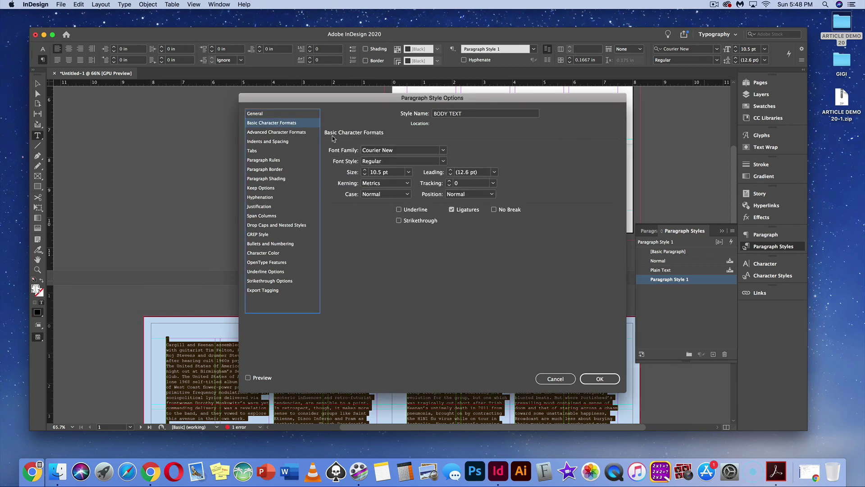
pyautogui.click(443, 150)
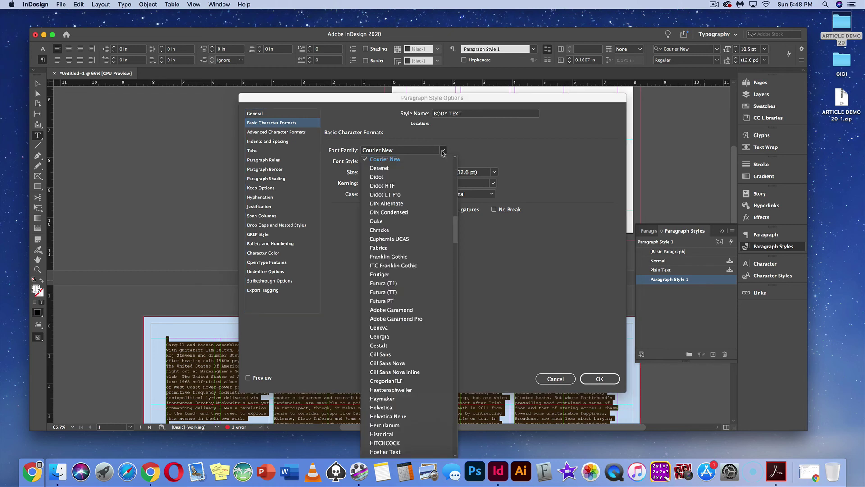
pyautogui.press('Up')
pyautogui.press('Return')
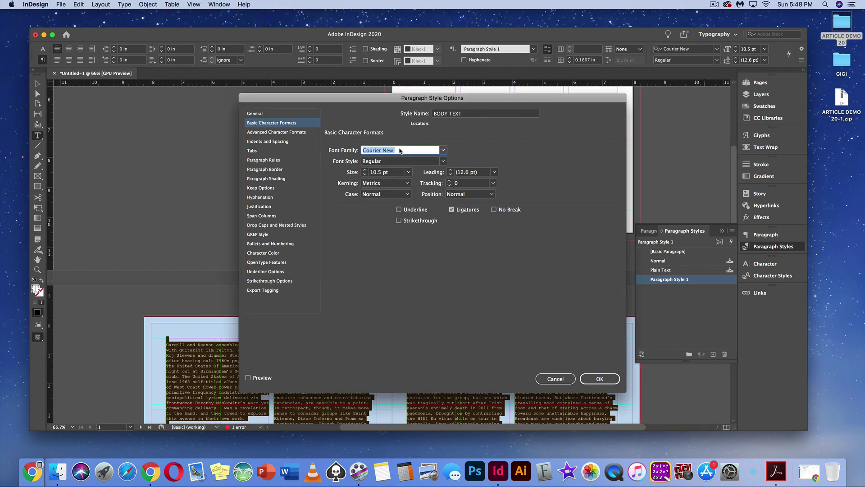
pyautogui.write('Adobe Garamond')
pyautogui.click(405, 161)
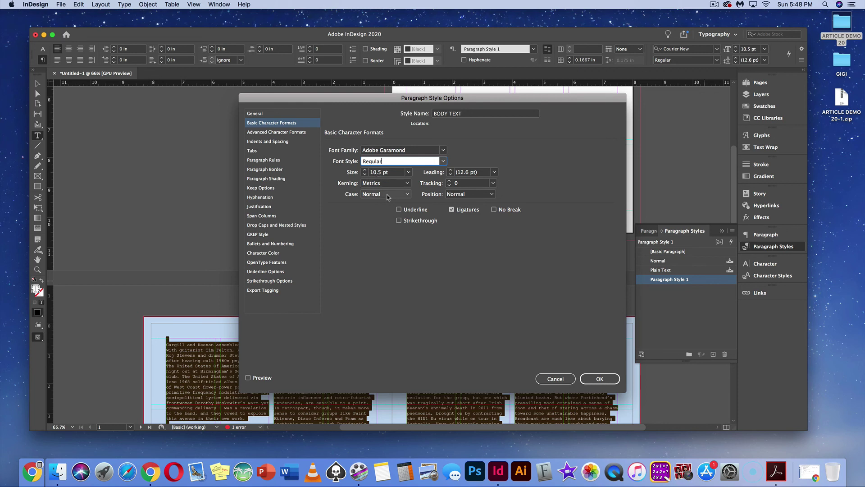
# Set the BODY TEXT style's alignment to Left Justify and save the style.
pyautogui.click(276, 132)
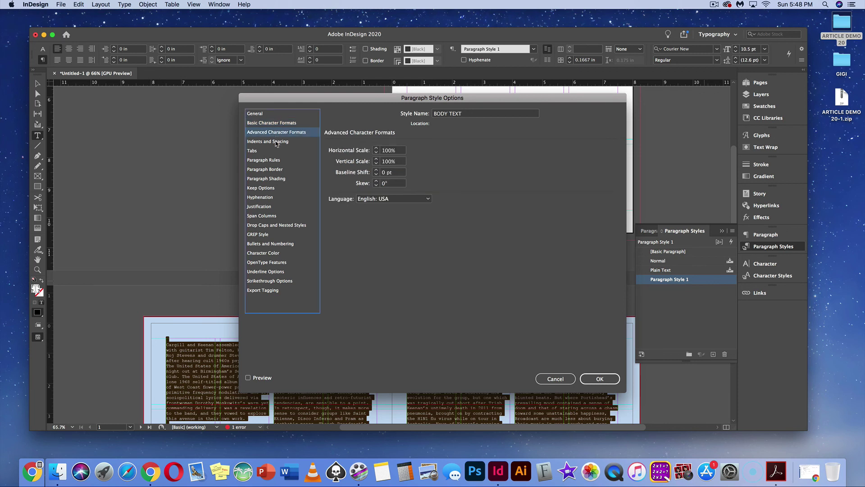
pyautogui.click(276, 142)
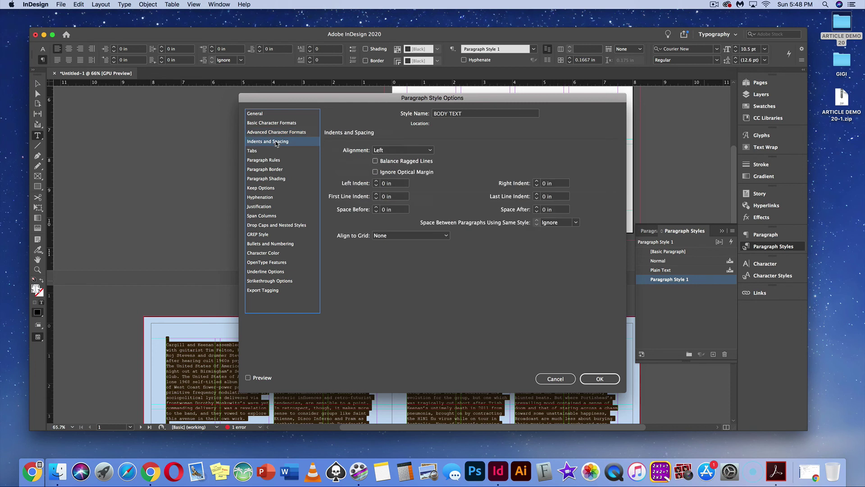
pyautogui.click(400, 151)
pyautogui.click(400, 186)
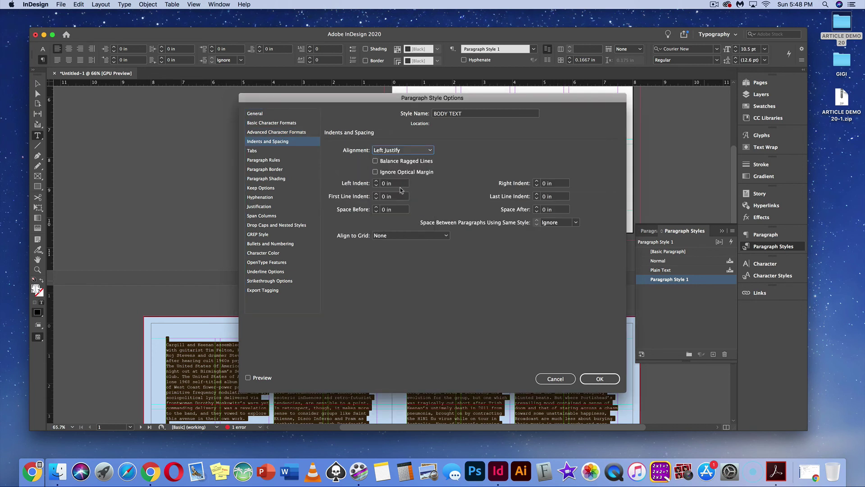
pyautogui.click(598, 383)
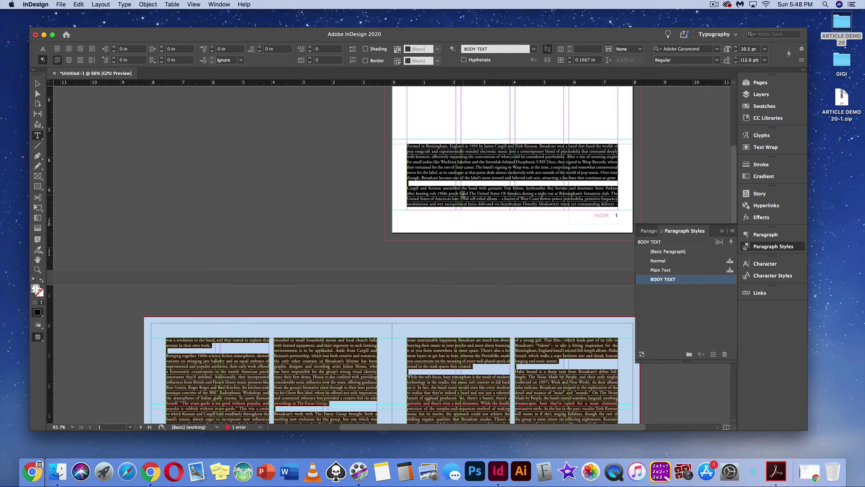
# Deselect the text and check how the restyled article flows across the document's pages.
pyautogui.click(463, 195)
pyautogui.scroll(-10, 460, 199)
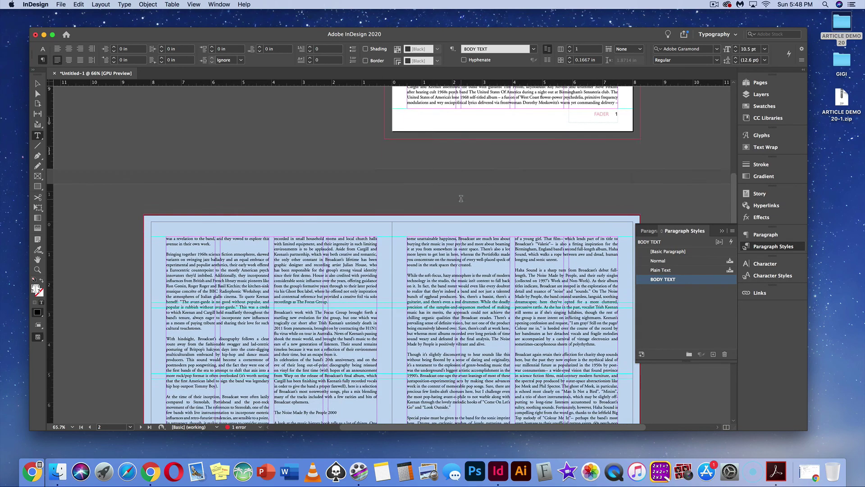
pyautogui.scroll(-5, 461, 199)
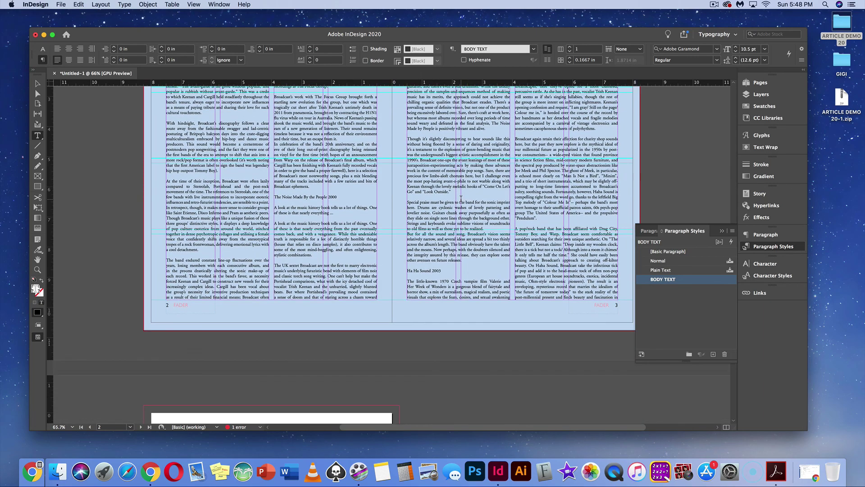
pyautogui.scroll(-2, 461, 198)
pyautogui.scroll(10, 461, 198)
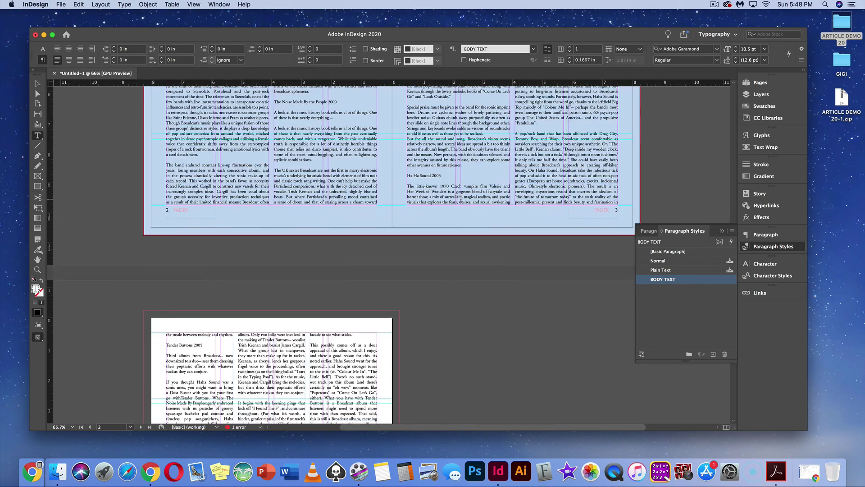
pyautogui.scroll(-5, 461, 199)
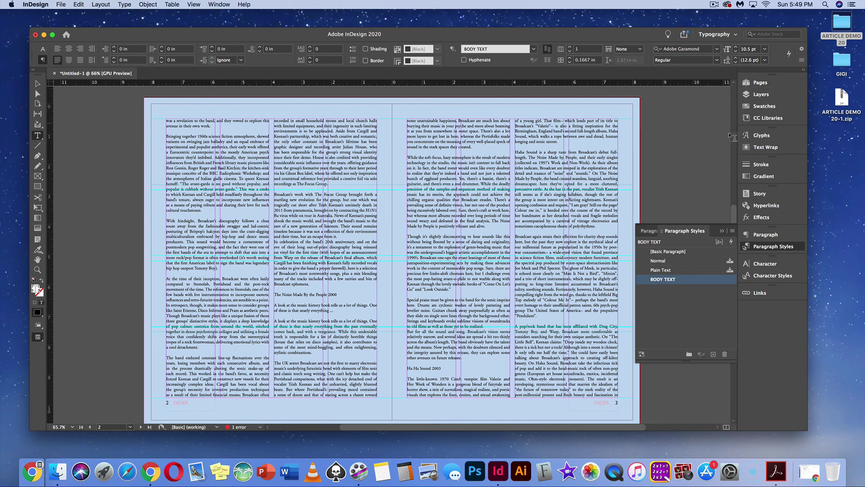
# Go to the pages 2-3 spread and lock Layer 2, which holds the background rectangle.
pyautogui.click(750, 82)
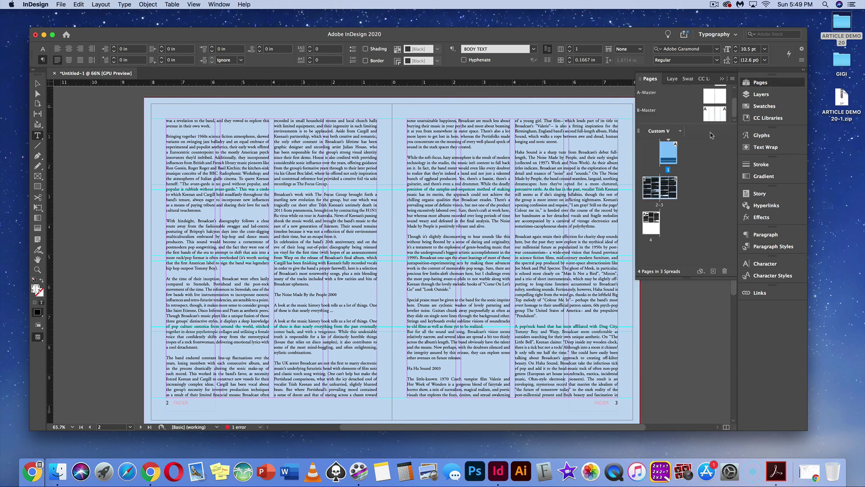
pyautogui.click(655, 183)
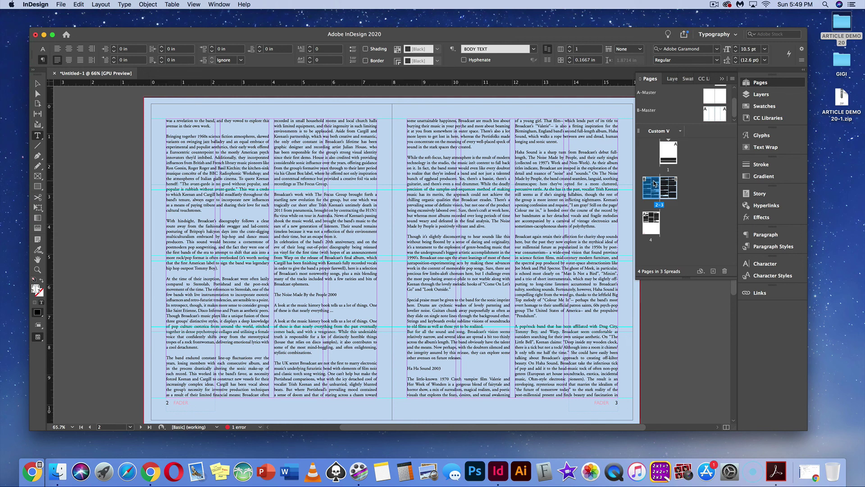
pyautogui.doubleClick(654, 184)
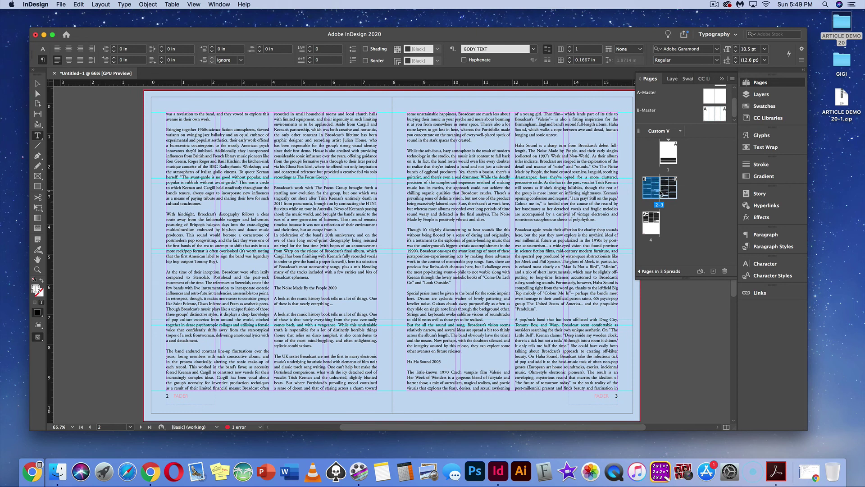
pyautogui.click(752, 94)
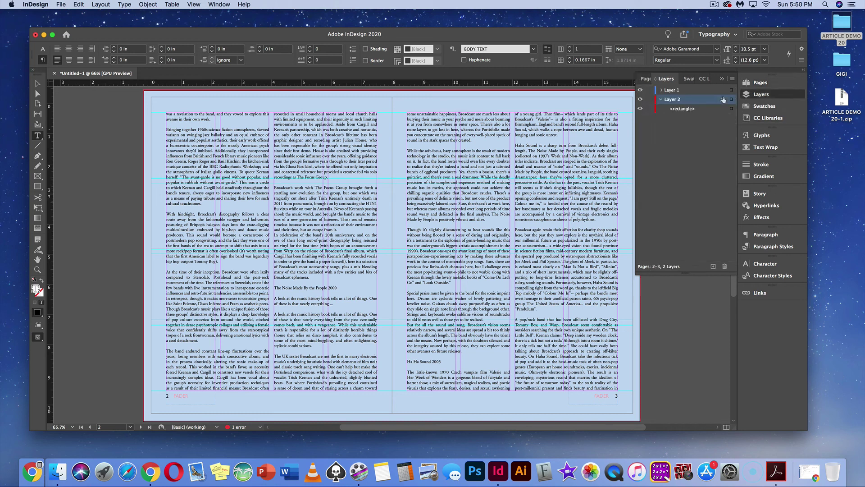
pyautogui.click(650, 99)
# Test the layer lock by shifting page 2's first text frame sideways, and undo the move.
pyautogui.click(37, 84)
pyautogui.moveTo(202, 160); pyautogui.dragTo(243, 161)
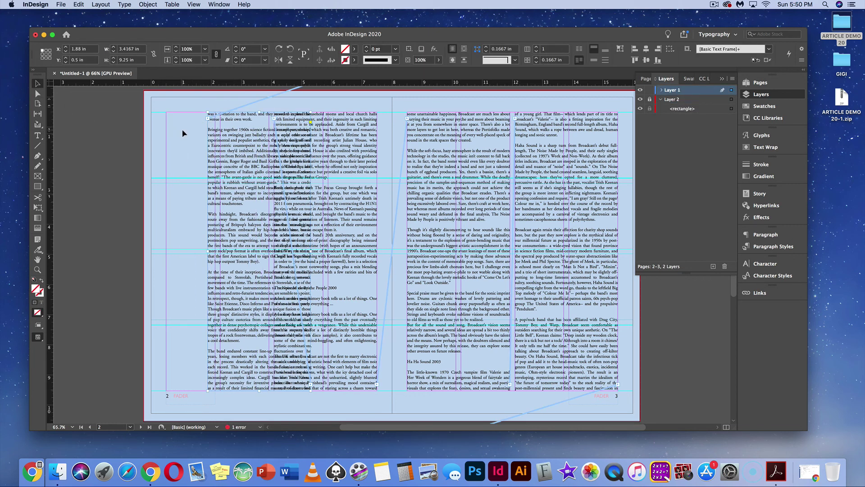
pyautogui.press('cmd+z')
# Examine how the text frames are threaded from page 1 to page 4, and clear the frame selection.
pyautogui.scroll(5, 238, 155)
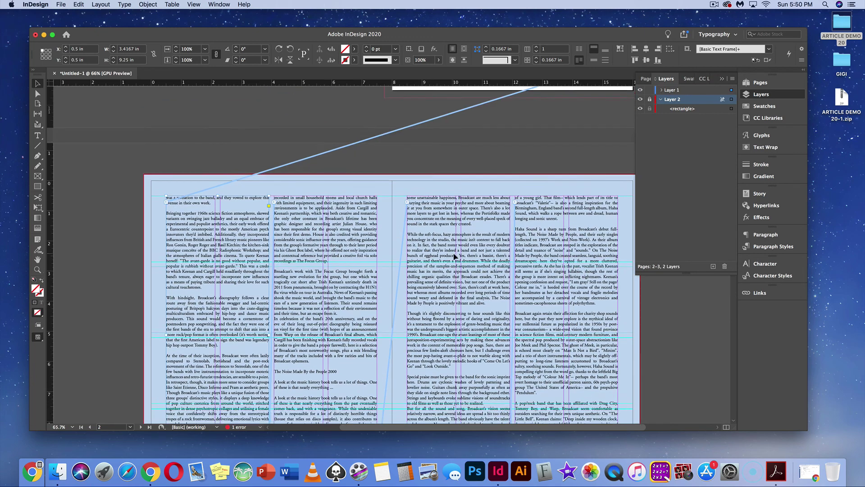
pyautogui.scroll(8, 455, 256)
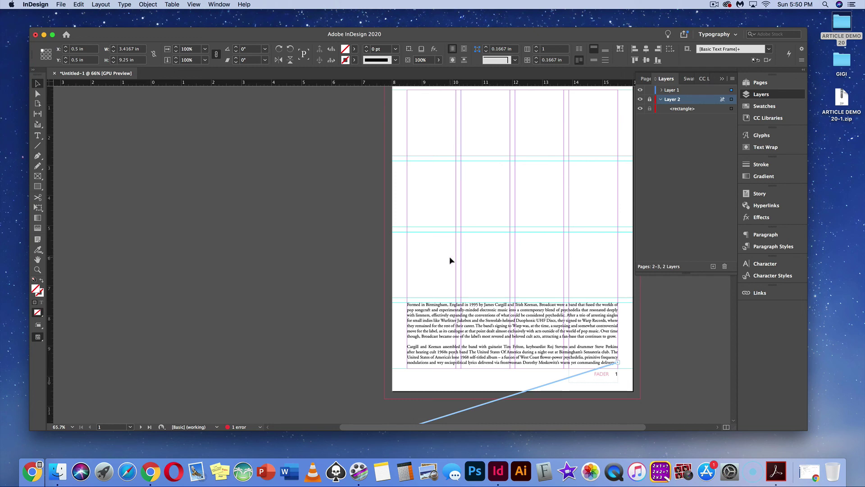
pyautogui.scroll(-5, 450, 257)
pyautogui.scroll(-10, 450, 256)
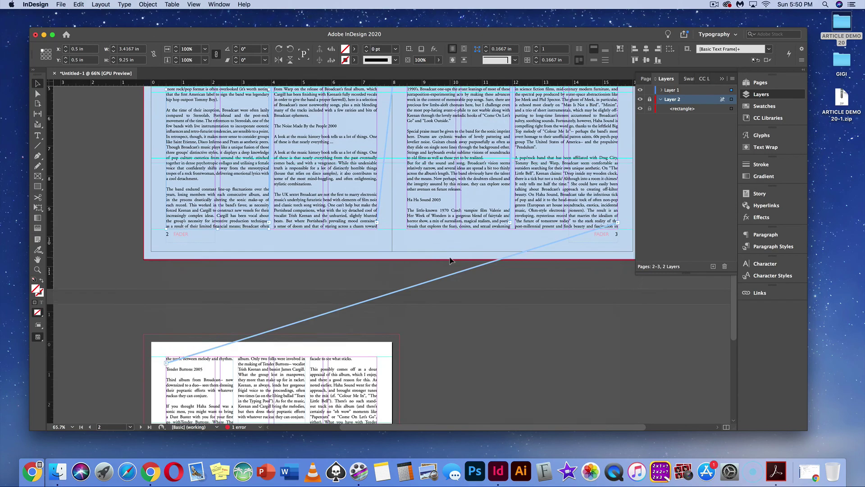
pyautogui.scroll(10, 450, 255)
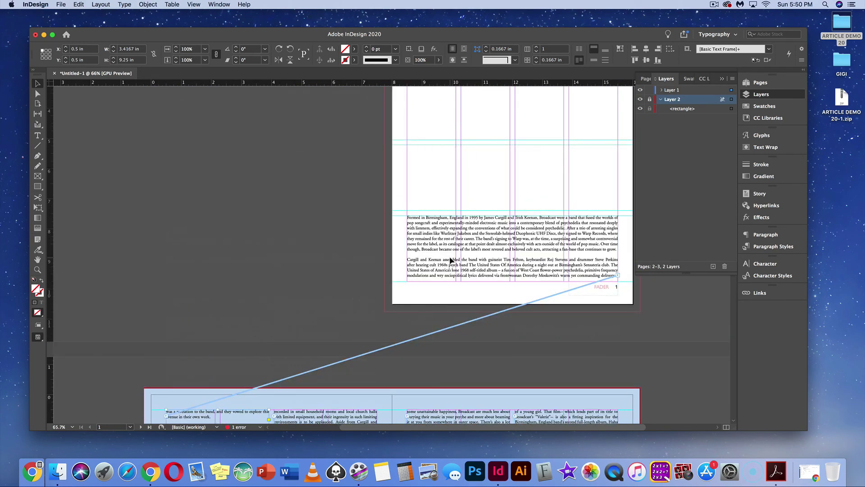
pyautogui.hscroll(2, 450, 260)
pyautogui.click(348, 338)
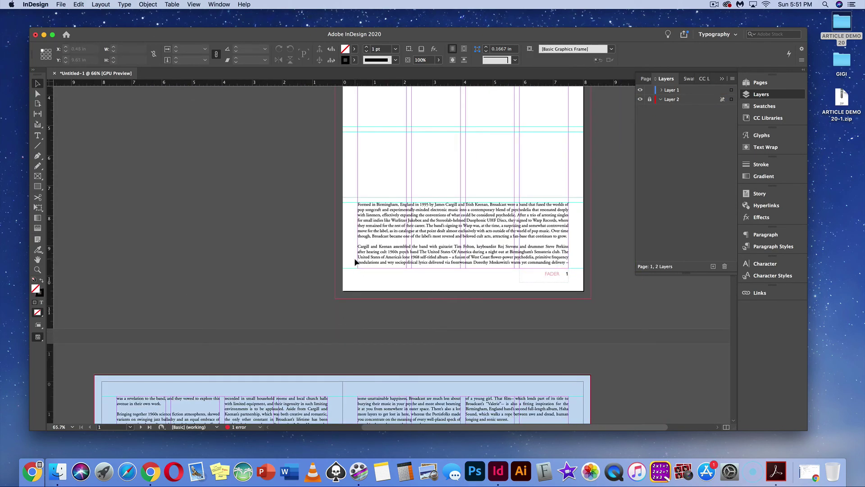
# Practise navigating the document by jumping to page 4 and back to page 1 in two different ways.
pyautogui.click(131, 427)
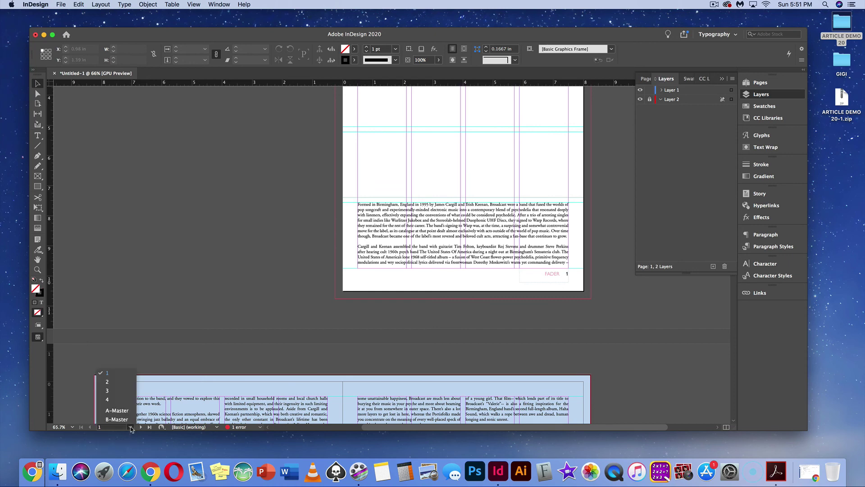
pyautogui.click(122, 399)
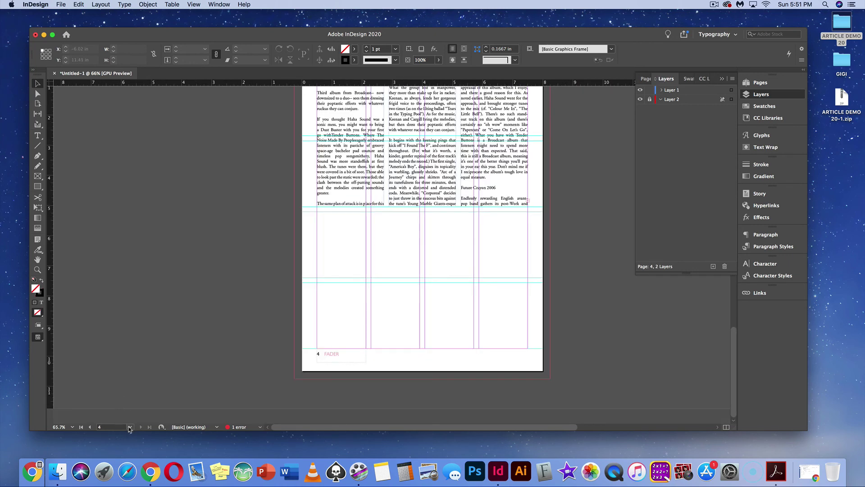
pyautogui.click(130, 427)
pyautogui.click(115, 377)
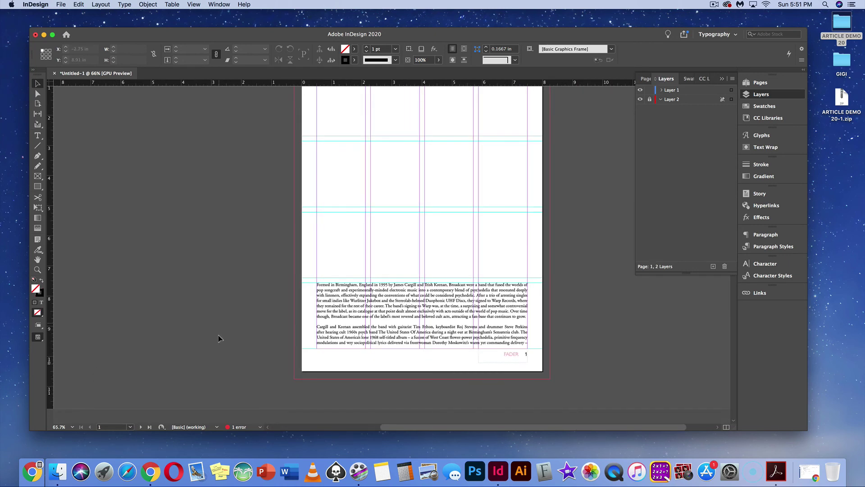
pyautogui.click(755, 84)
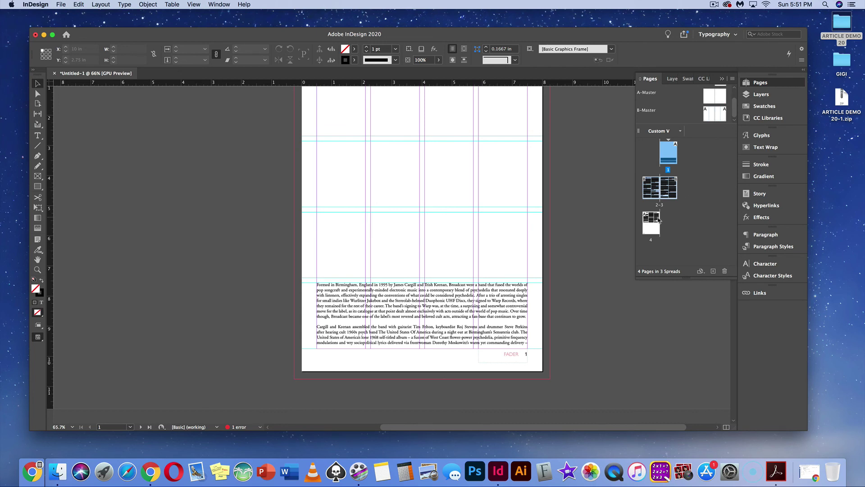
pyautogui.doubleClick(659, 219)
pyautogui.doubleClick(673, 150)
pyautogui.scroll(2, 303, 214)
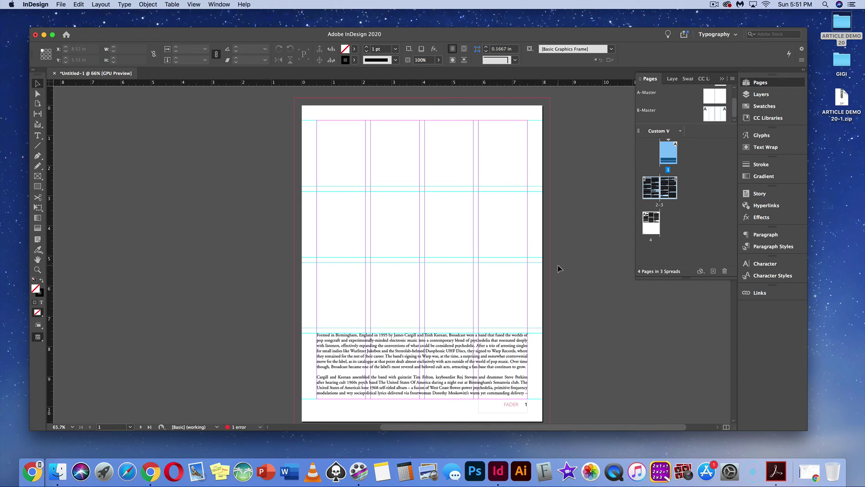
# Give the opening paragraph on page 1 a one-character drop cap five lines tall.
pyautogui.click(38, 136)
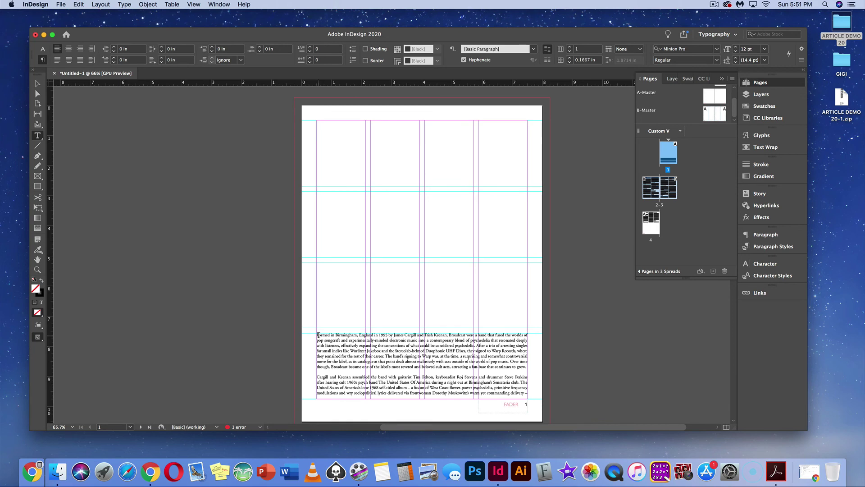
pyautogui.press('super+1')
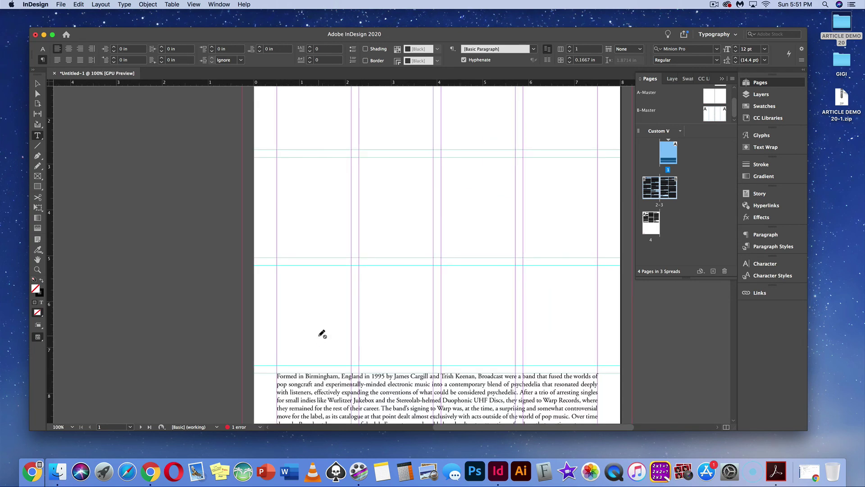
pyautogui.click(280, 272)
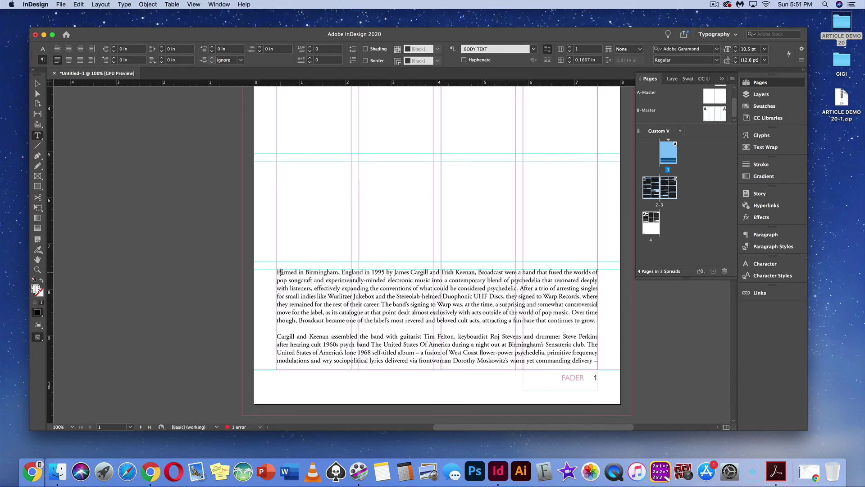
pyautogui.moveTo(280, 270); pyautogui.dragTo(276, 272)
pyautogui.click(43, 49)
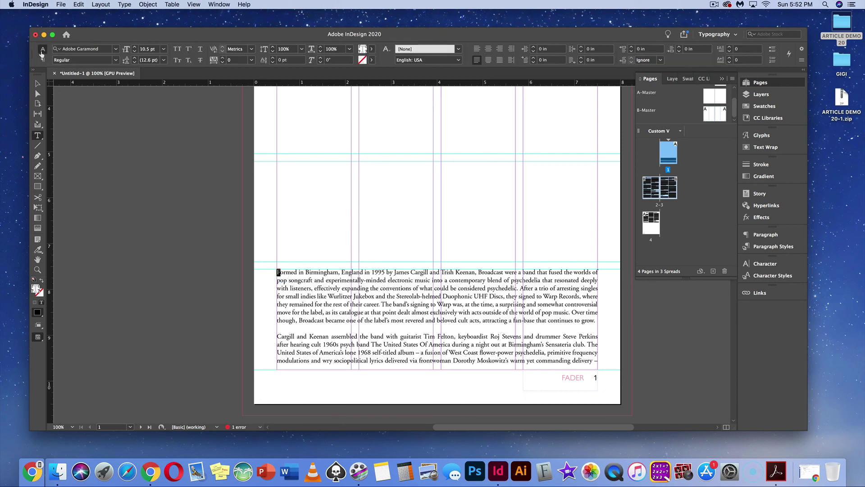
pyautogui.click(43, 60)
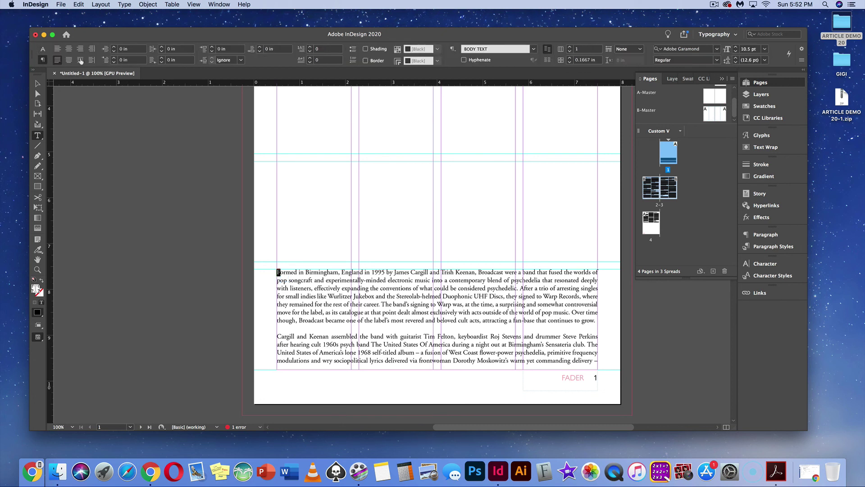
pyautogui.click(311, 47)
pyautogui.click(311, 47)
pyautogui.click(310, 47)
pyautogui.click(311, 47)
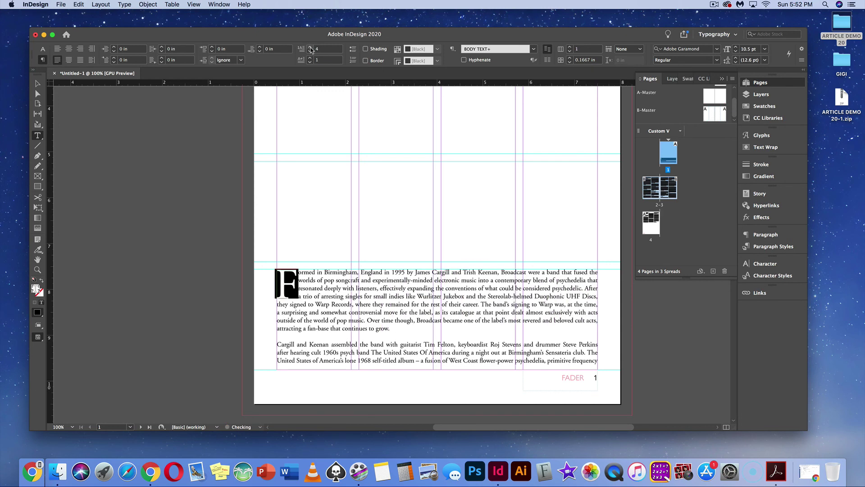
pyautogui.click(311, 47)
pyautogui.click(317, 292)
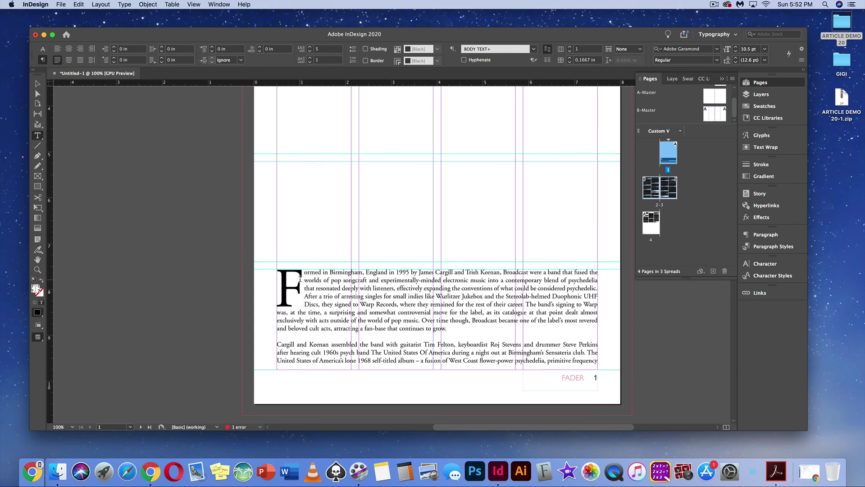
# Color the drop cap F with the PANTONE P 68-2 U swatch and deselect it.
pyautogui.moveTo(301, 274); pyautogui.dragTo(276, 276)
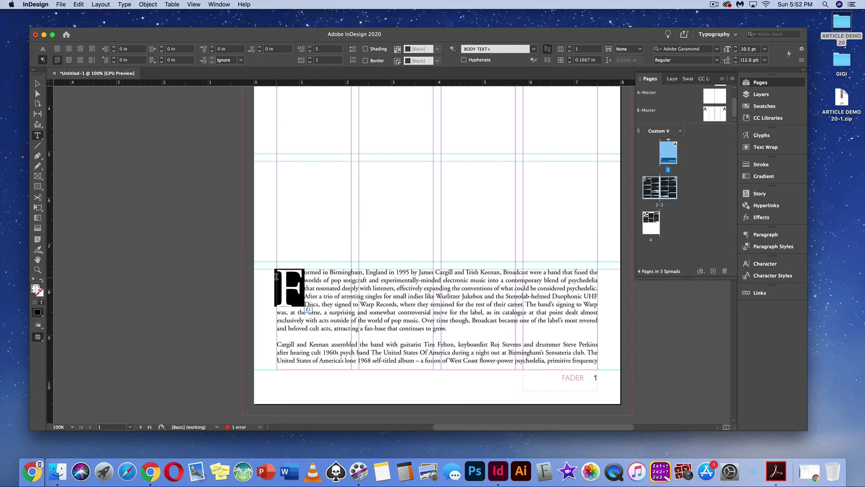
pyautogui.click(764, 105)
pyautogui.click(673, 208)
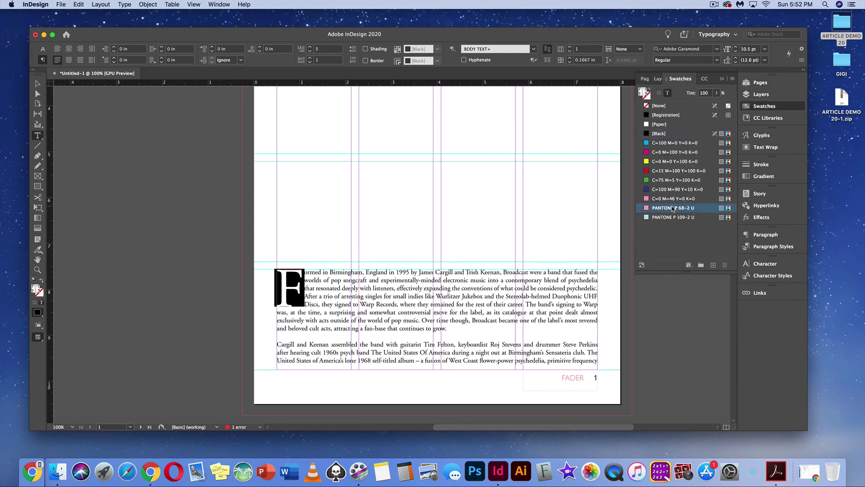
pyautogui.press('super+shift+a')
# Set the kerning between the drop cap F and the rest of its word to 30.
pyautogui.click(303, 271)
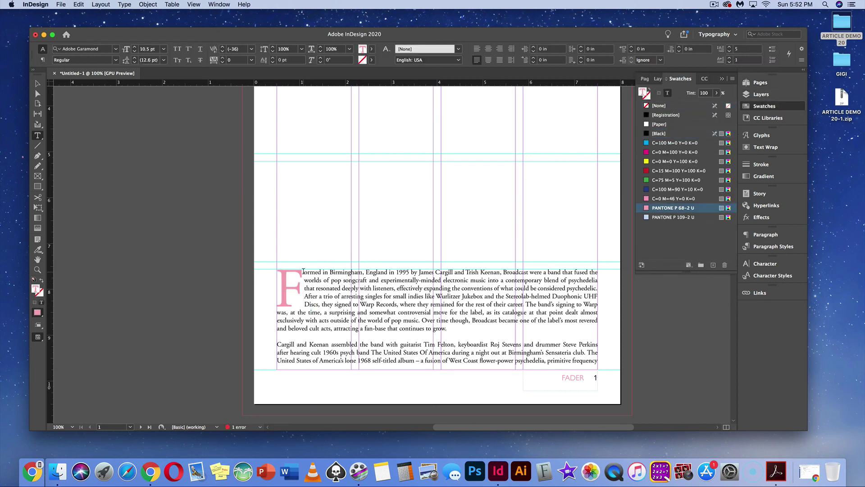
pyautogui.click(42, 59)
pyautogui.click(43, 49)
pyautogui.click(249, 51)
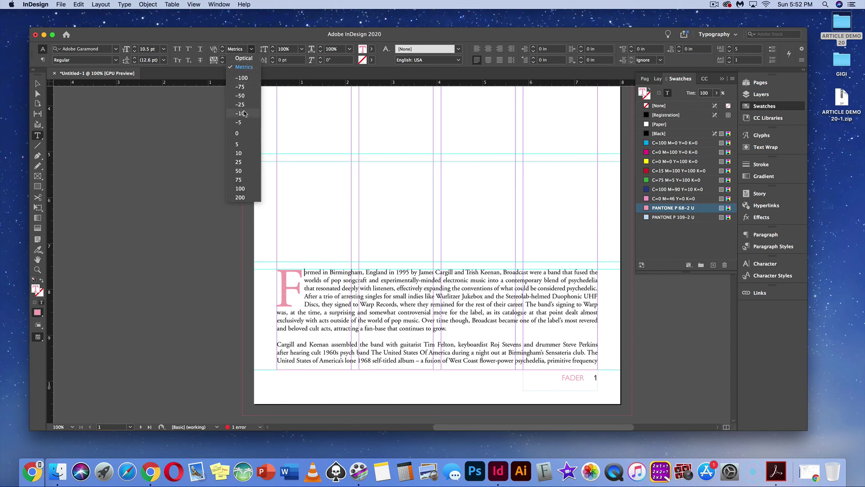
pyautogui.click(240, 145)
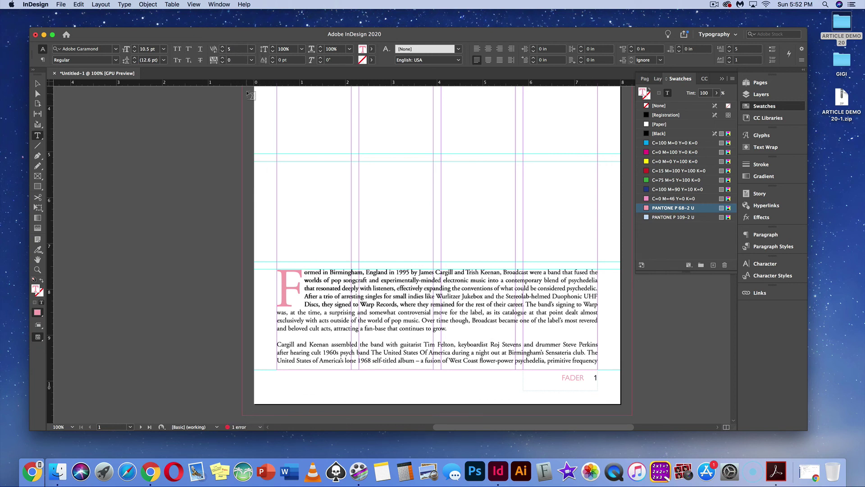
pyautogui.click(224, 48)
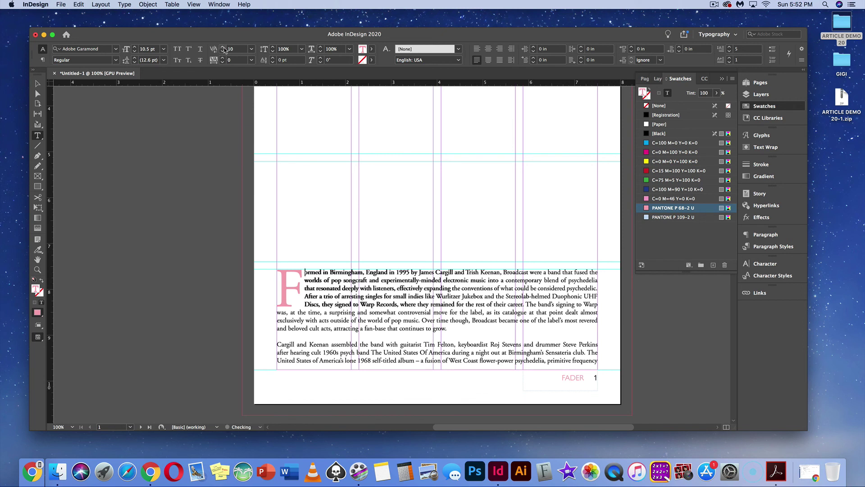
pyautogui.click(224, 47)
pyautogui.click(223, 47)
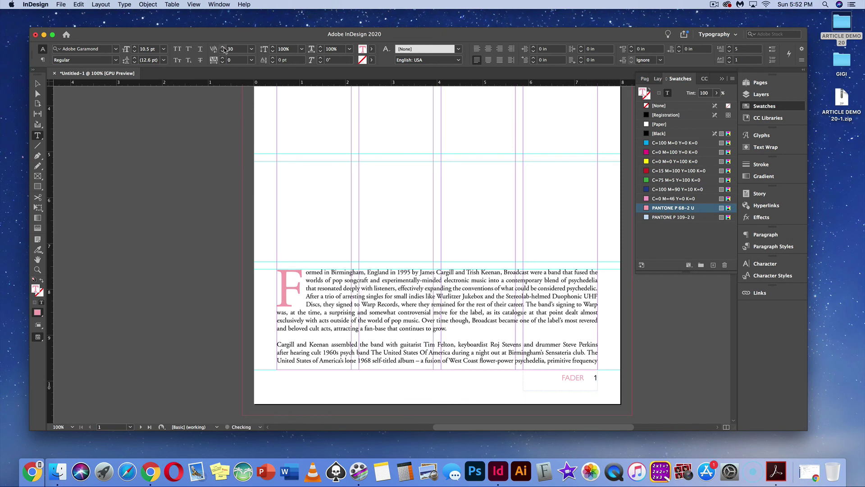
pyautogui.click(269, 125)
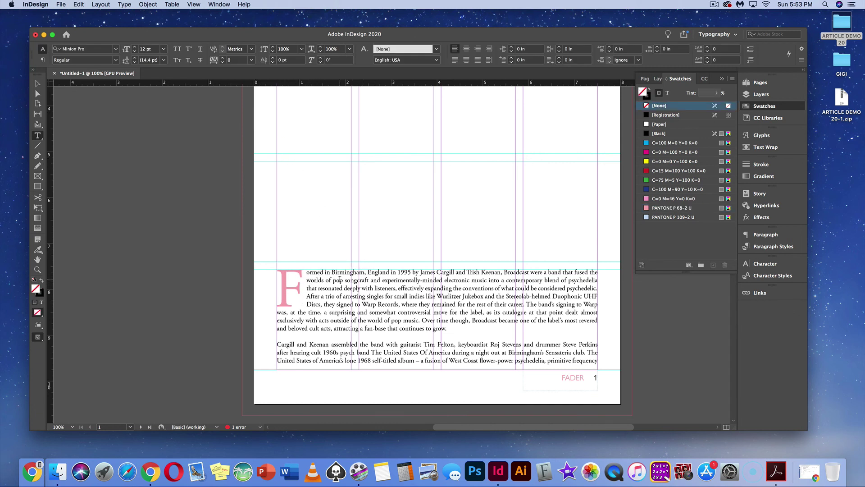
# Create a 5 in by 5 in rectangle frame in the empty area above the text on page 1.
pyautogui.scroll(5, 339, 279)
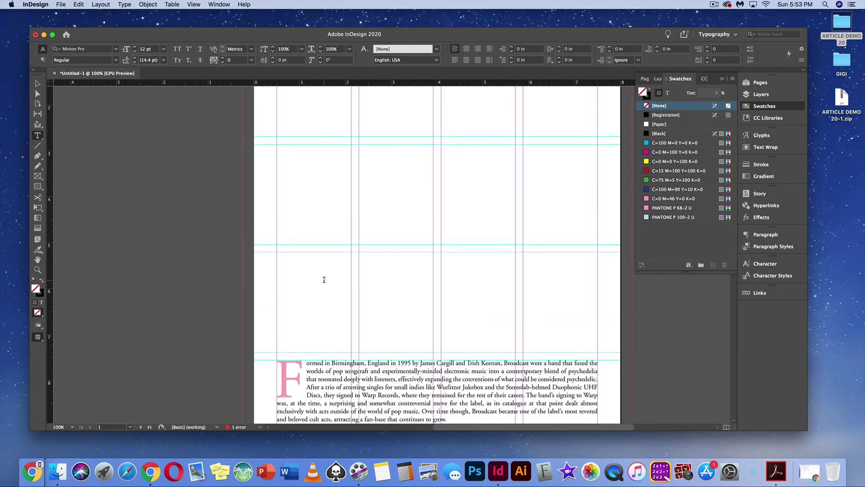
pyautogui.scroll(5, 324, 279)
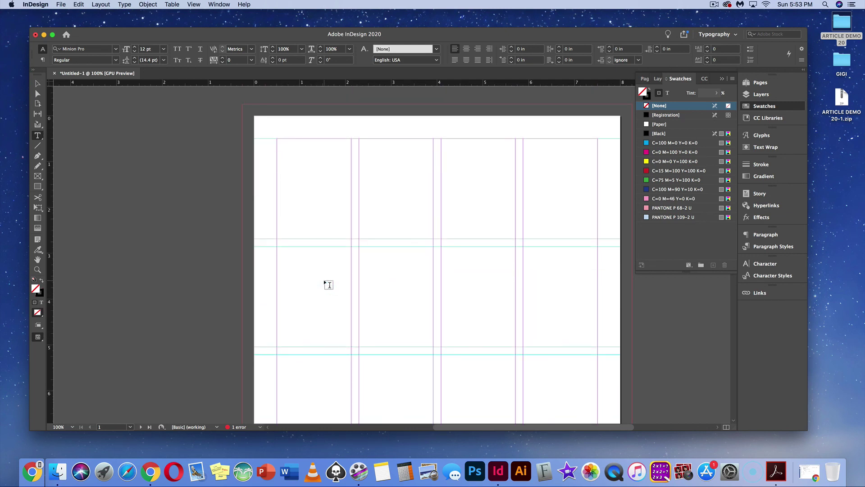
pyautogui.scroll(-2, 324, 282)
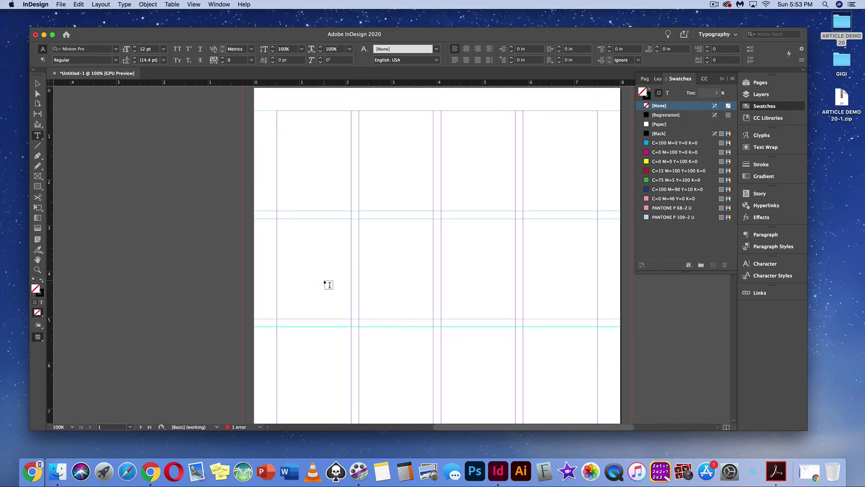
pyautogui.scroll(-2, 323, 279)
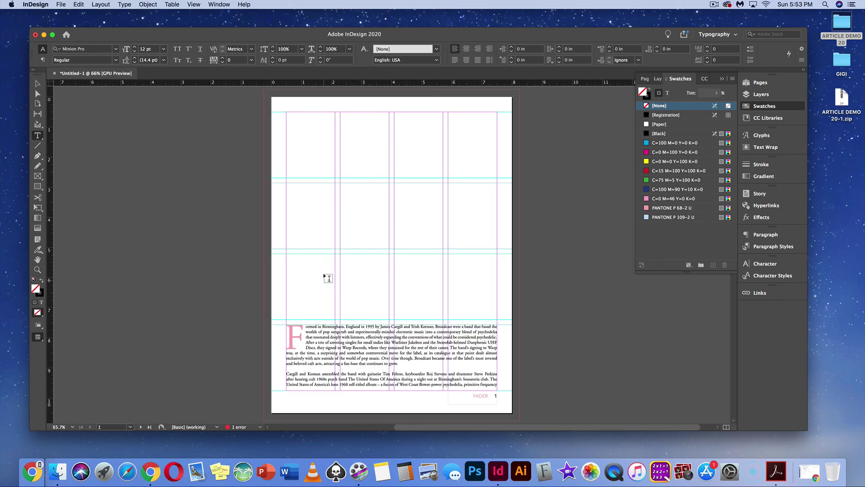
pyautogui.click(38, 187)
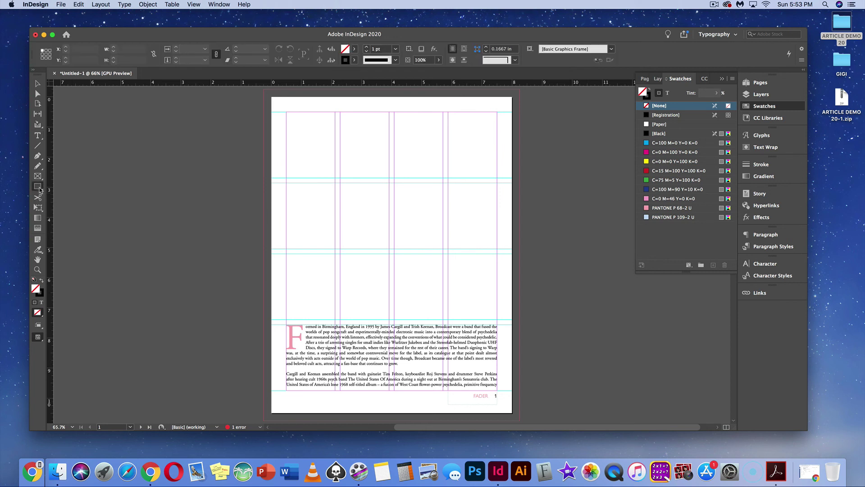
pyautogui.click(353, 173)
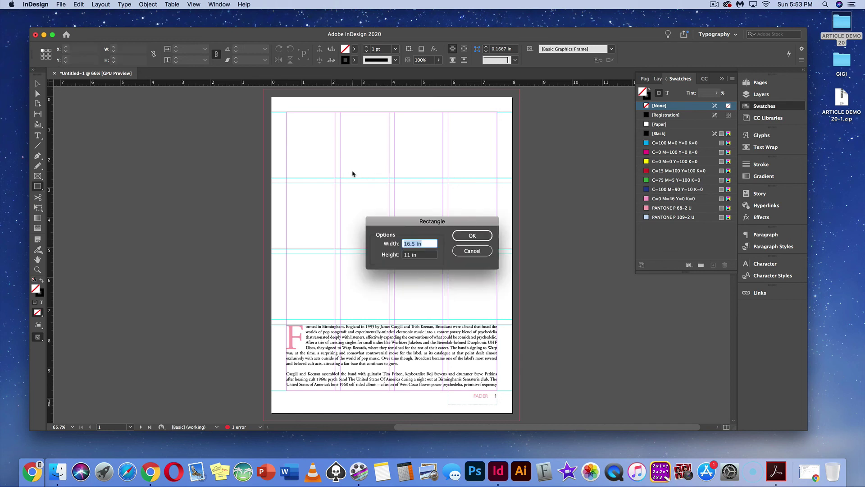
pyautogui.moveTo(411, 244); pyautogui.dragTo(399, 244)
pyautogui.press('BackSpace')
pyautogui.doubleClick(408, 254)
pyautogui.press('BackSpace')
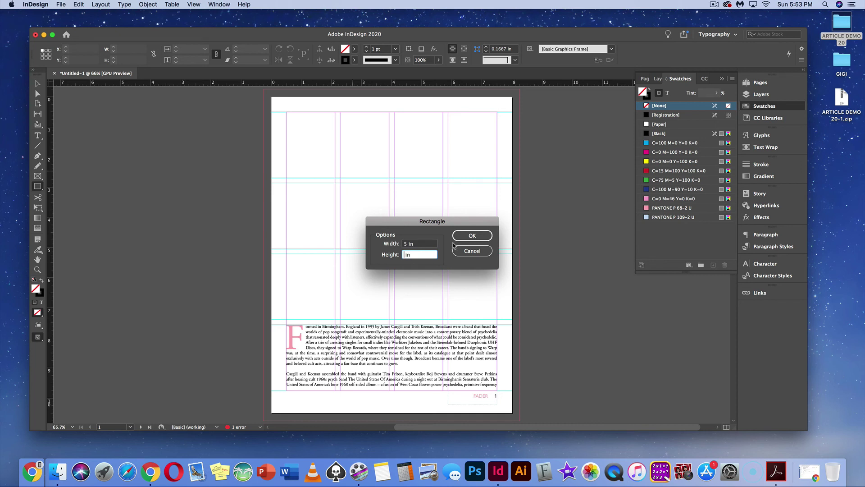
pyautogui.write('5')
pyautogui.click(456, 239)
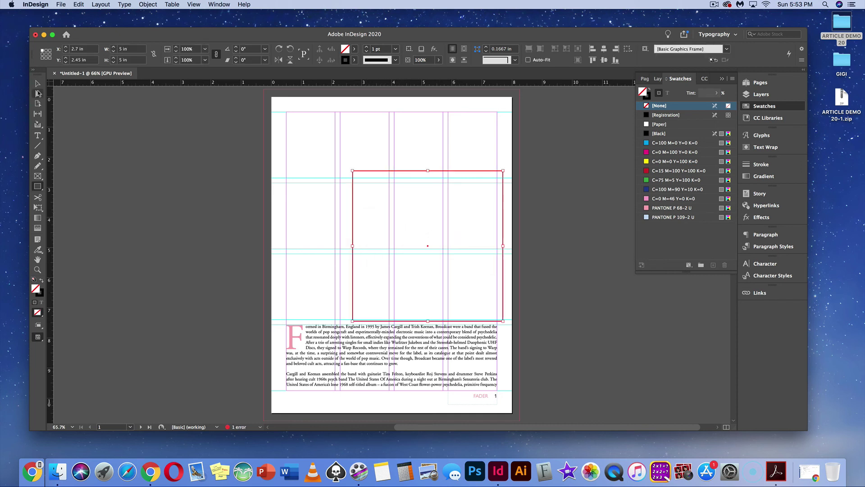
# Rotate the square frame 45° and position the diamond between the page's side margins, above the article text.
pyautogui.click(38, 83)
pyautogui.moveTo(376, 174); pyautogui.dragTo(344, 155)
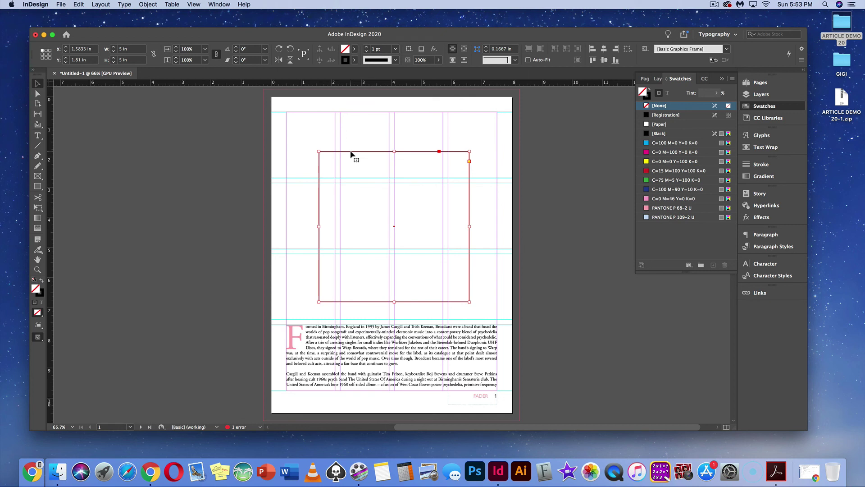
pyautogui.click(265, 49)
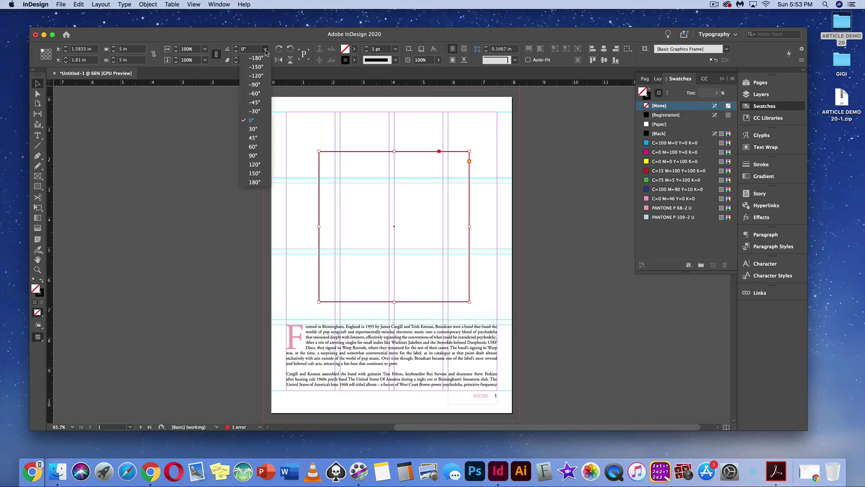
pyautogui.click(254, 138)
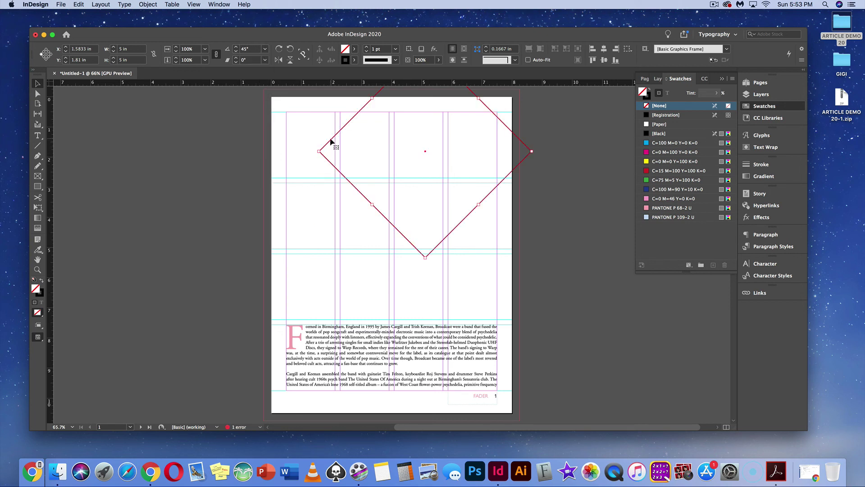
pyautogui.moveTo(331, 140); pyautogui.dragTo(299, 219)
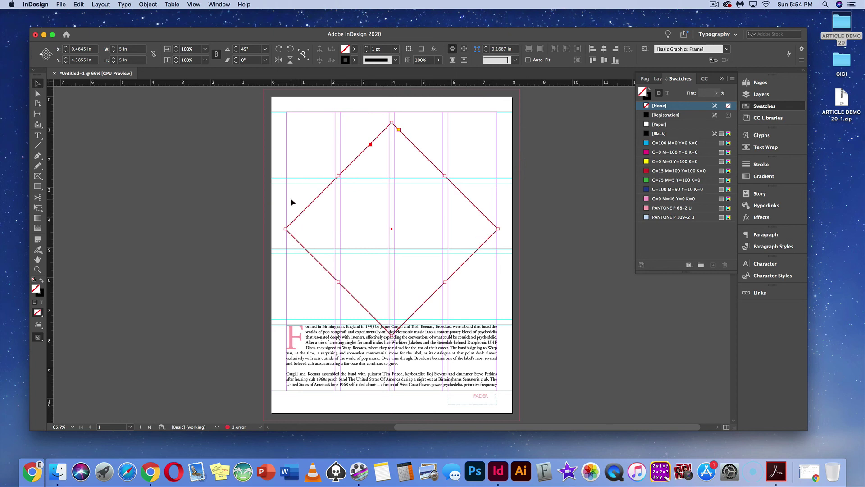
# Place the image HEAD.psd from the ARTICLE DEMO 20 folder into the diamond frame.
pyautogui.click(291, 199)
pyautogui.click(307, 210)
pyautogui.click(62, 5)
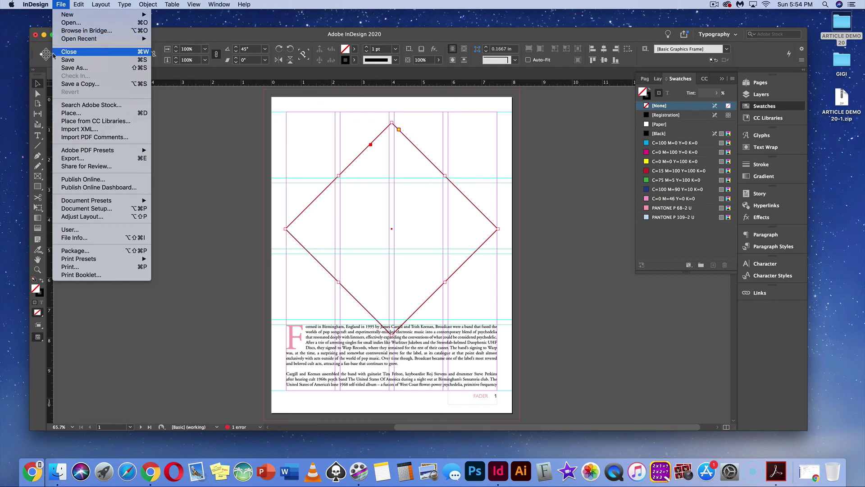
pyautogui.click(71, 114)
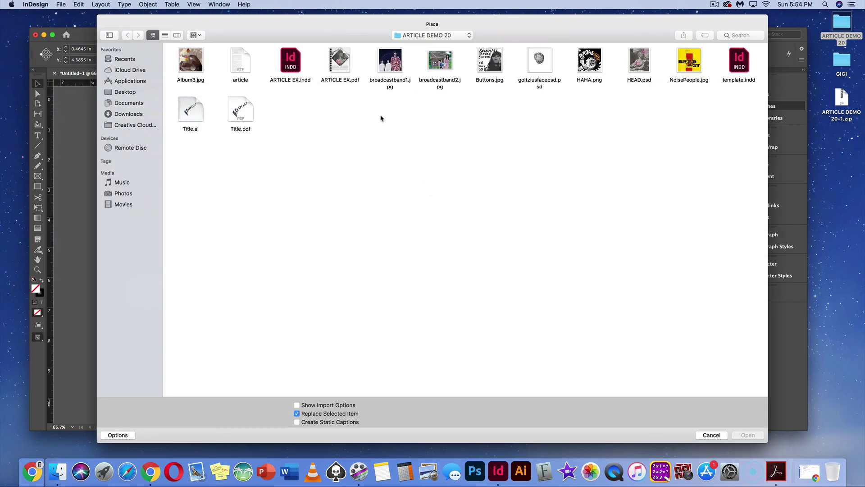
pyautogui.click(642, 63)
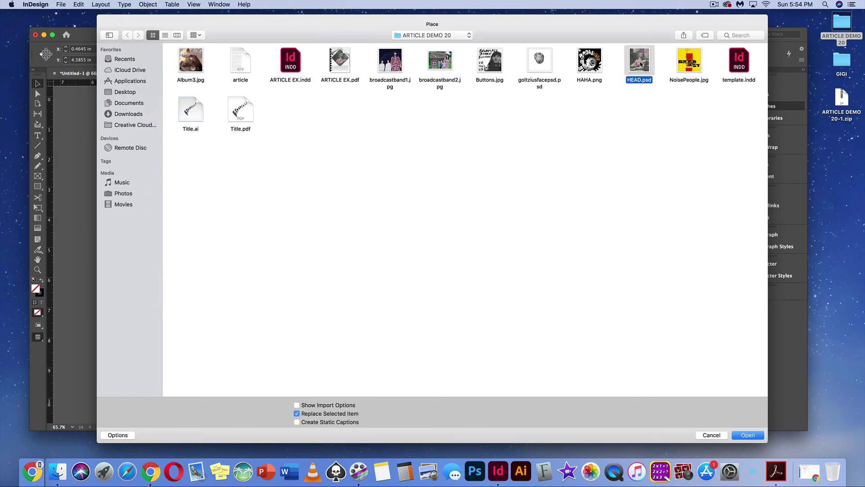
pyautogui.click(747, 434)
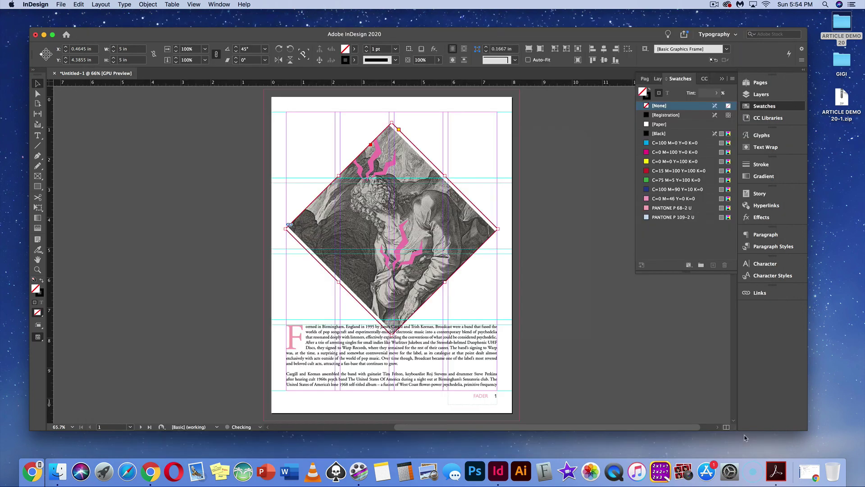
# Set the placed image's rotation to 0° and reposition it in the middle of the diamond frame.
pyautogui.click(392, 229)
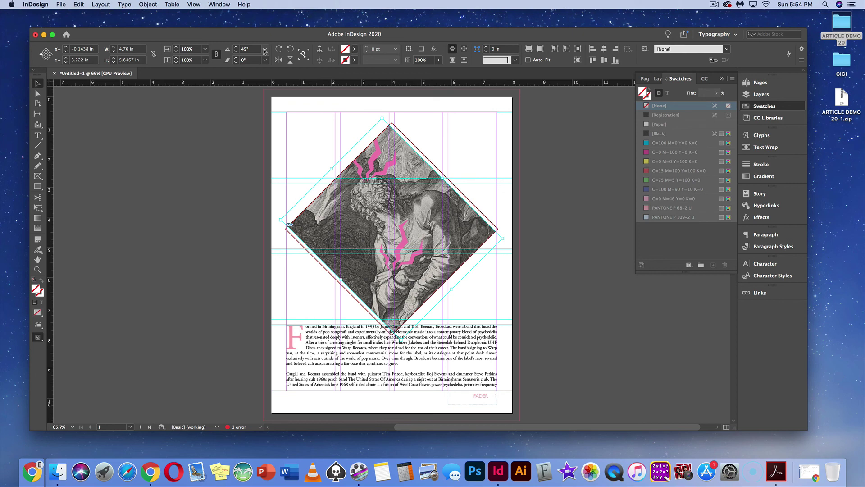
pyautogui.click(264, 49)
pyautogui.click(256, 123)
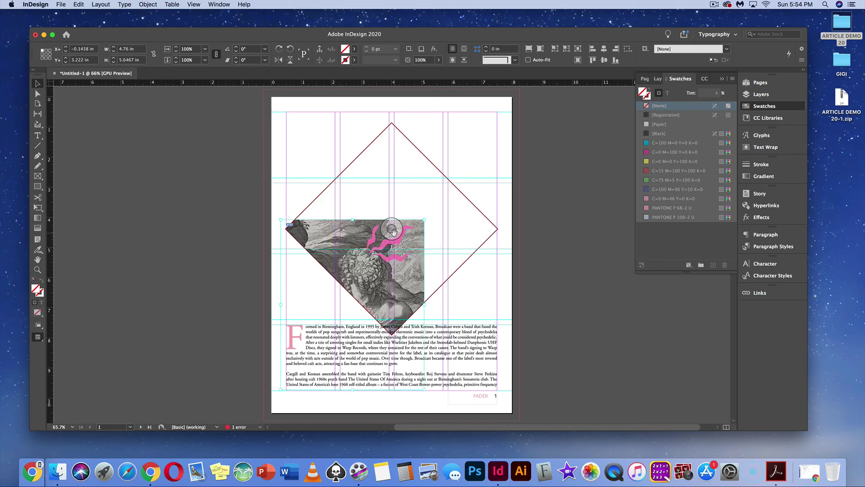
pyautogui.moveTo(392, 230); pyautogui.dragTo(404, 213)
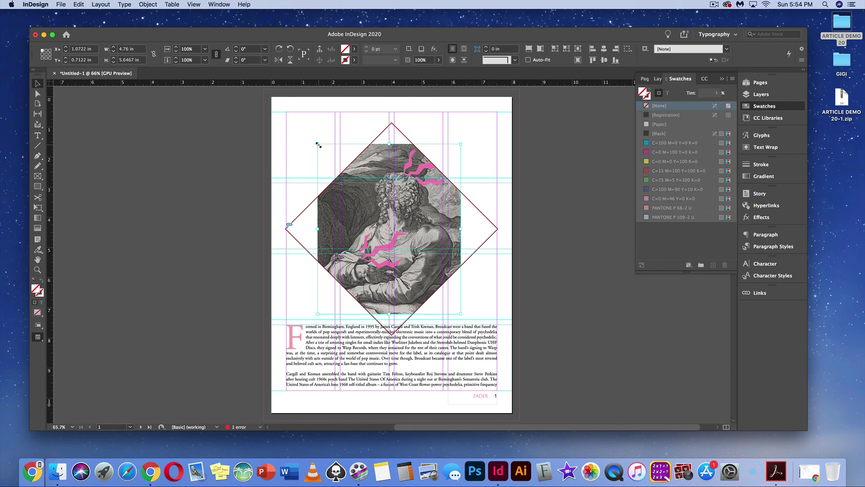
# Fill the diamond frame proportionally with the image and shift the picture slightly down inside it.
pyautogui.moveTo(319, 144); pyautogui.dragTo(289, 113)
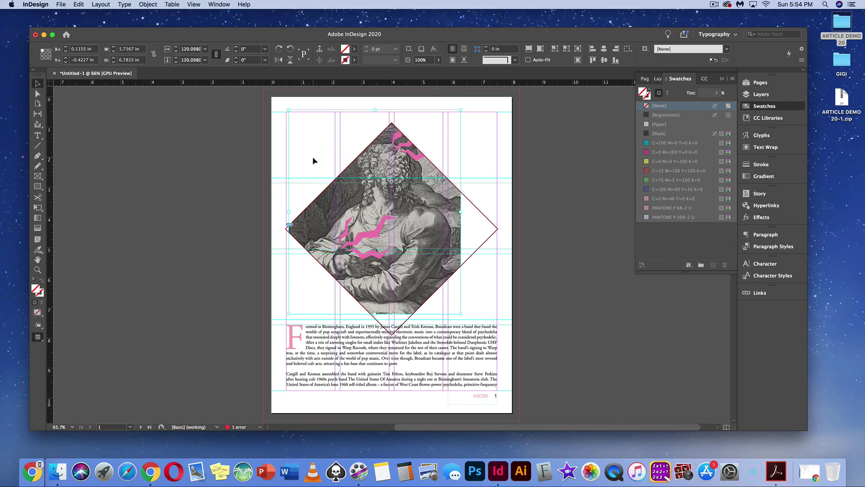
pyautogui.press('super+z')
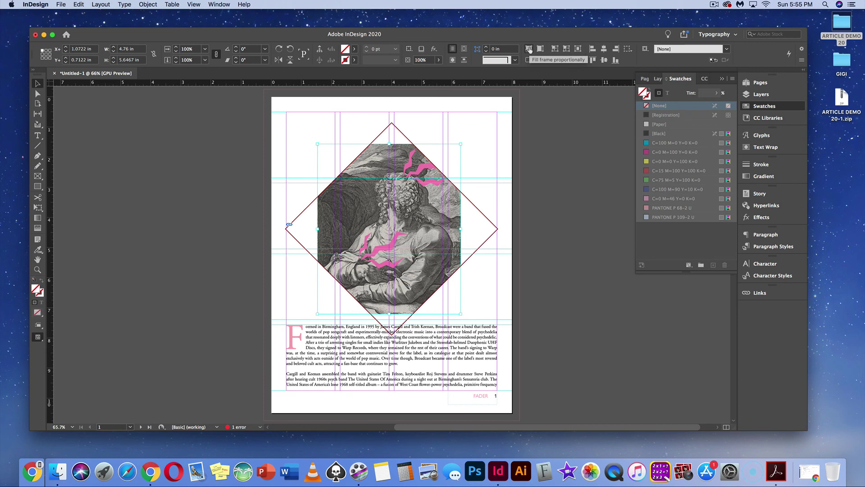
pyautogui.click(529, 50)
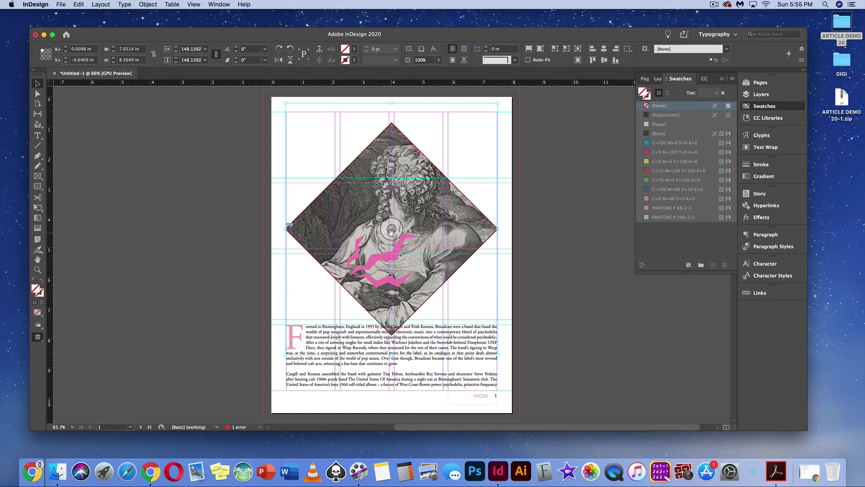
pyautogui.moveTo(391, 230)
pyautogui.mouseDown()
pyautogui.moveTo(408, 241)
pyautogui.moveTo(393, 232)
pyautogui.mouseUp()
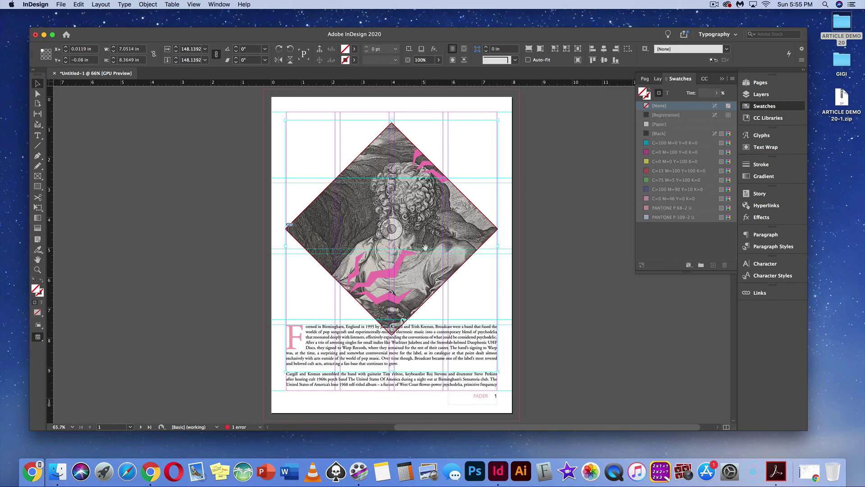
# Give the diamond frame a 7 pt stroke of the Thin - Thin type.
pyautogui.click(333, 173)
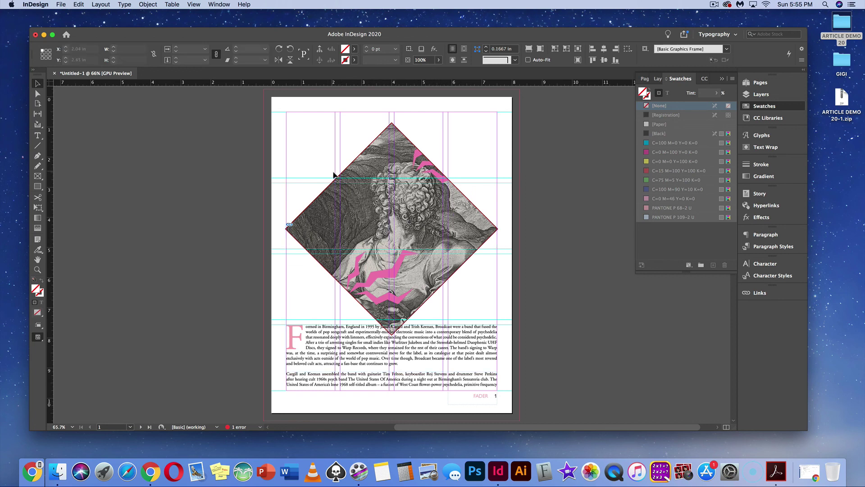
pyautogui.click(334, 173)
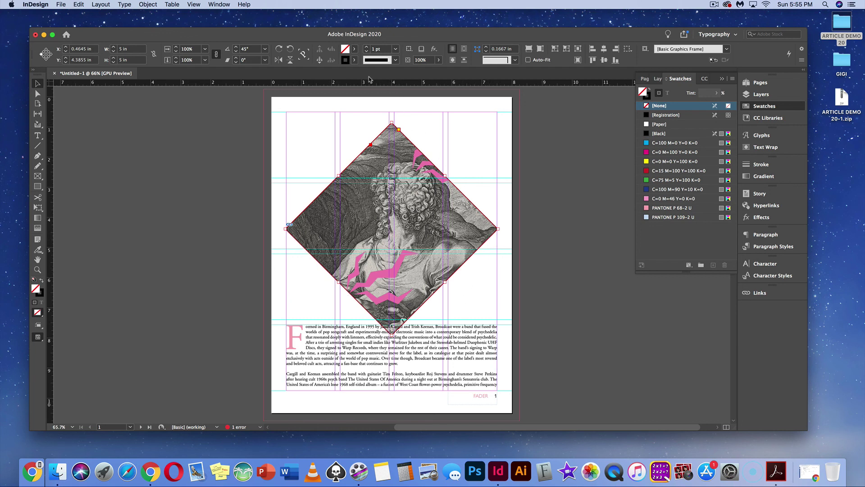
pyautogui.click(395, 50)
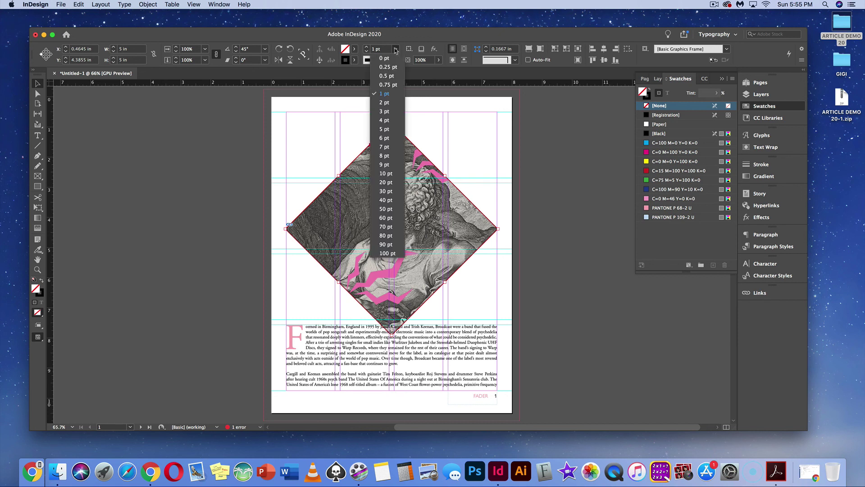
pyautogui.click(384, 147)
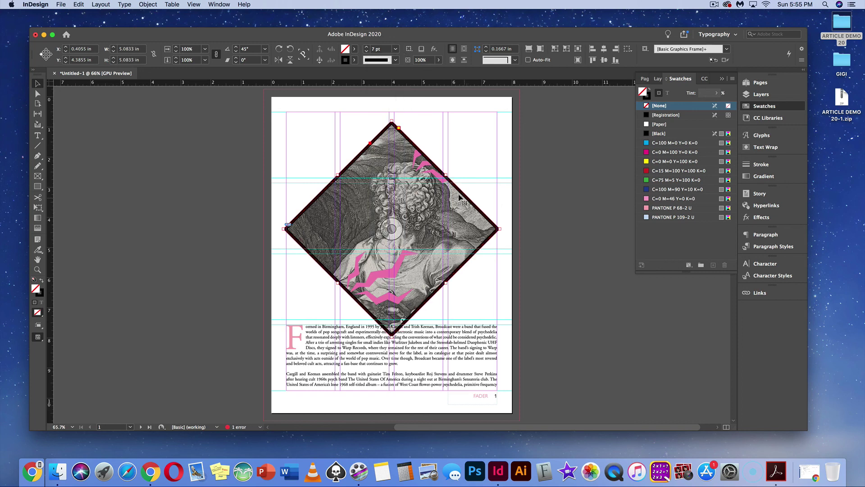
pyautogui.click(396, 60)
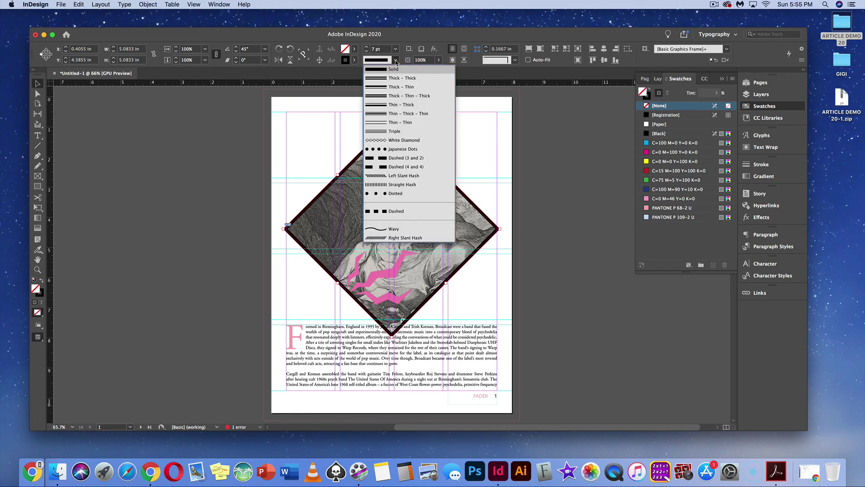
pyautogui.click(396, 123)
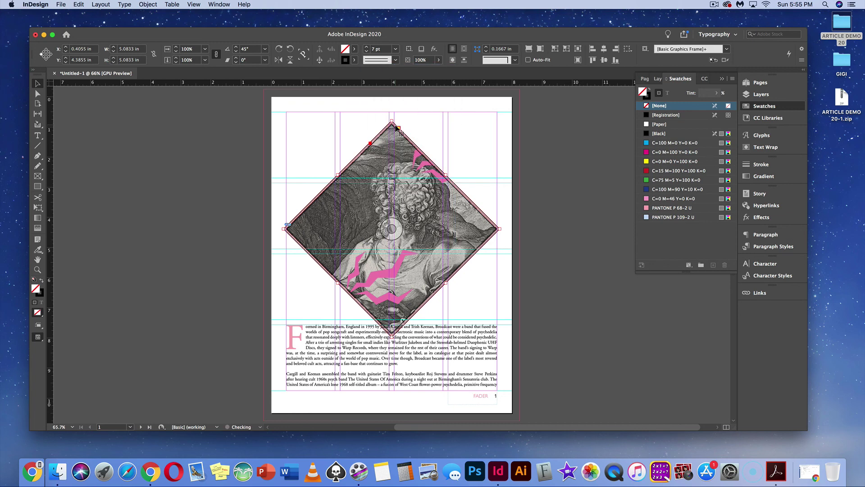
# Apply the Inverse Rounded corner shape to the diamond frame.
pyautogui.click(438, 154)
pyautogui.click(428, 163)
pyautogui.click(515, 60)
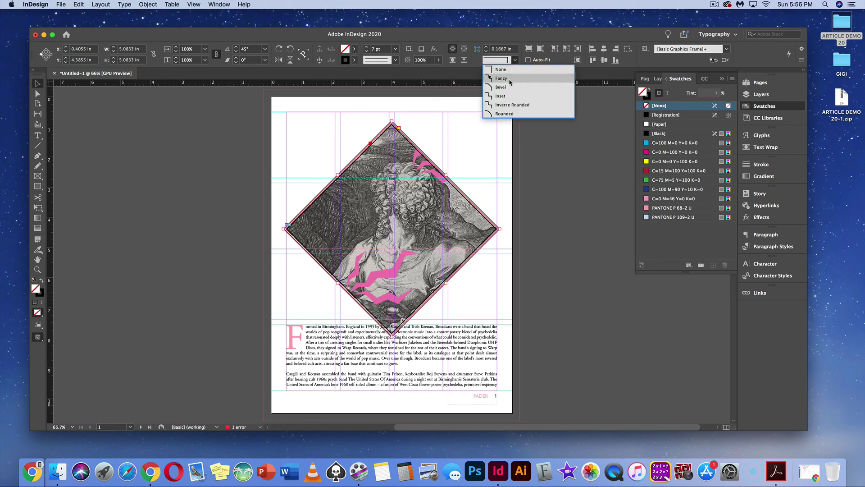
pyautogui.click(502, 106)
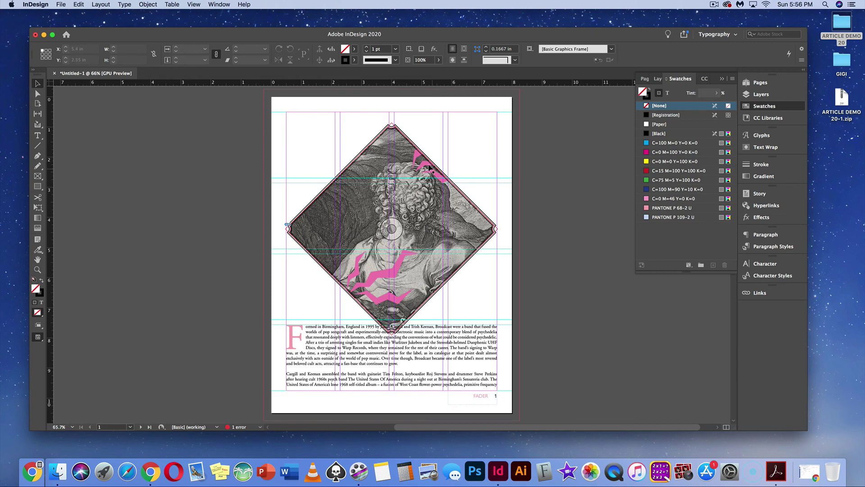
# Align the diamond frame's stroke to the inside.
pyautogui.press('super+equal')
pyautogui.press('super+equal')
pyautogui.press('super+equal')
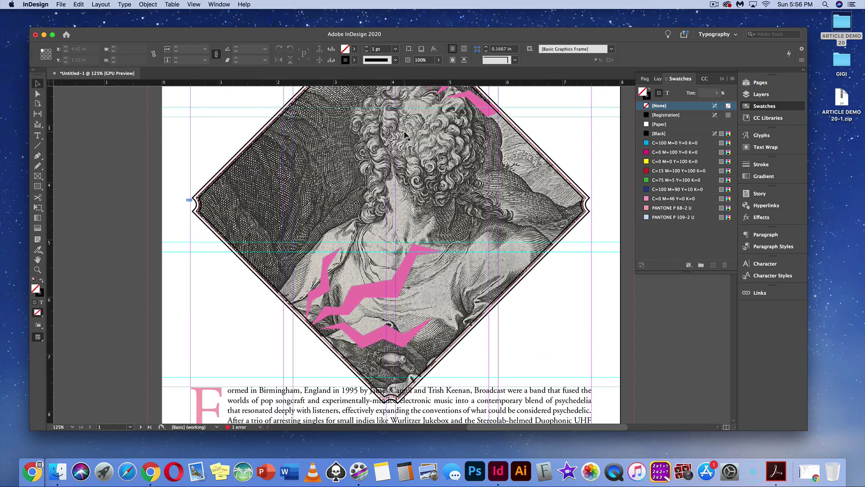
pyautogui.click(219, 193)
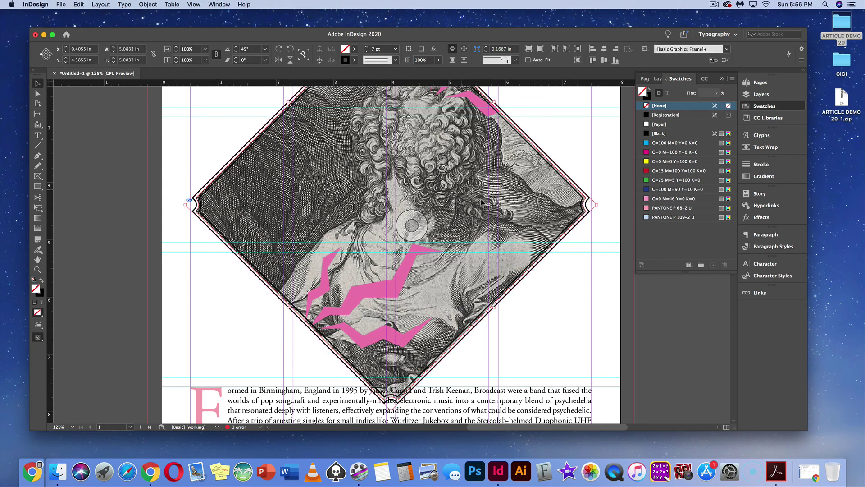
pyautogui.click(766, 166)
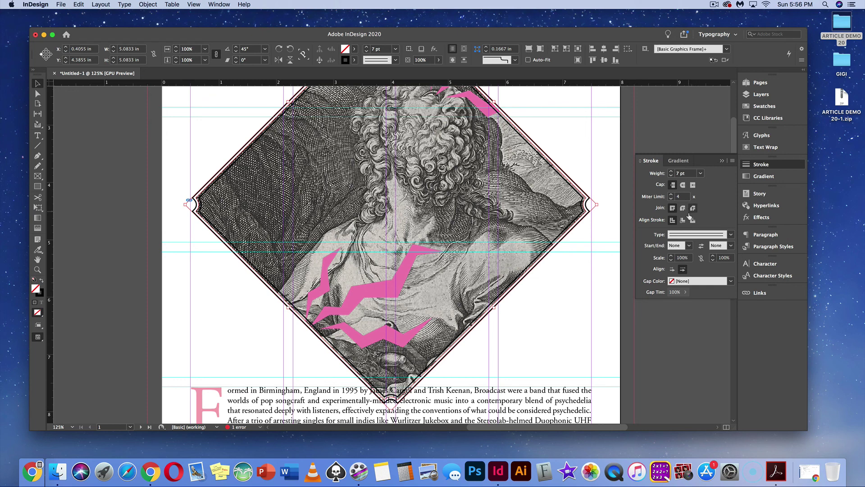
pyautogui.click(683, 220)
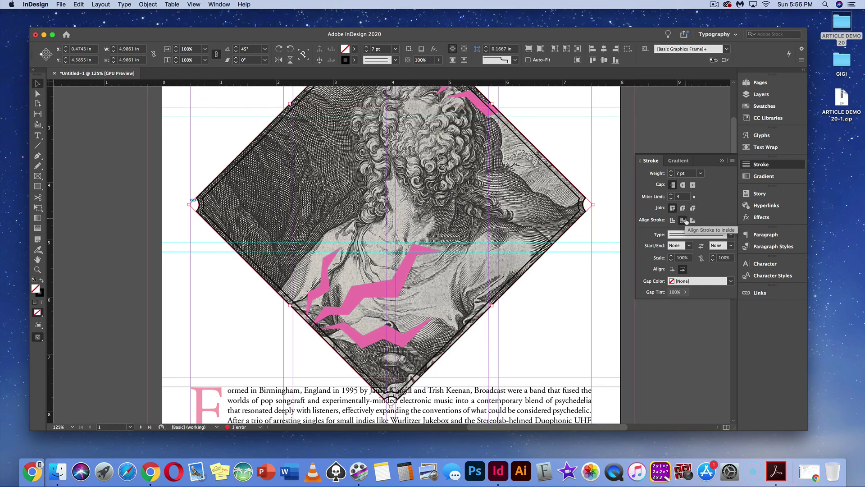
# Align the diamond frame's stroke to the outside and check it with the whole page in view.
pyautogui.click(692, 220)
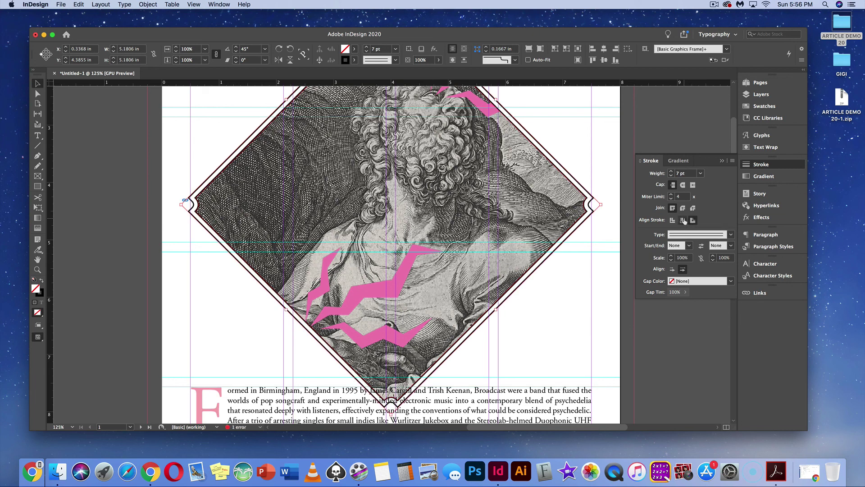
pyautogui.click(592, 147)
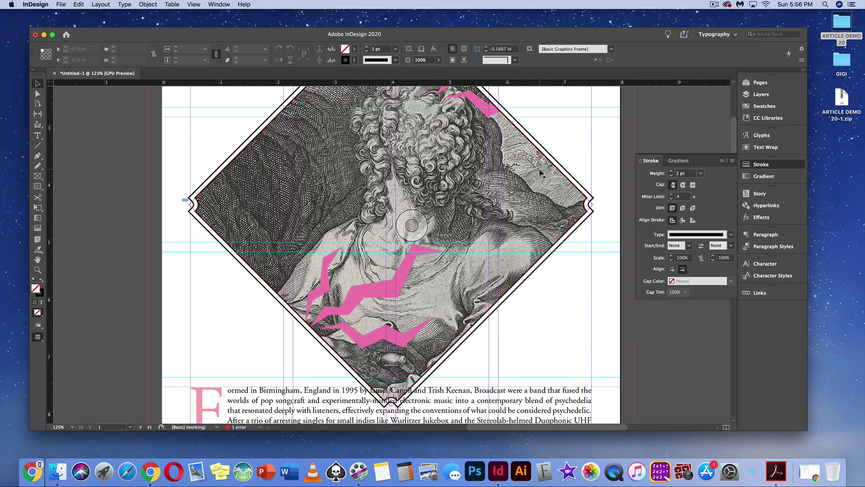
pyautogui.press('super+0')
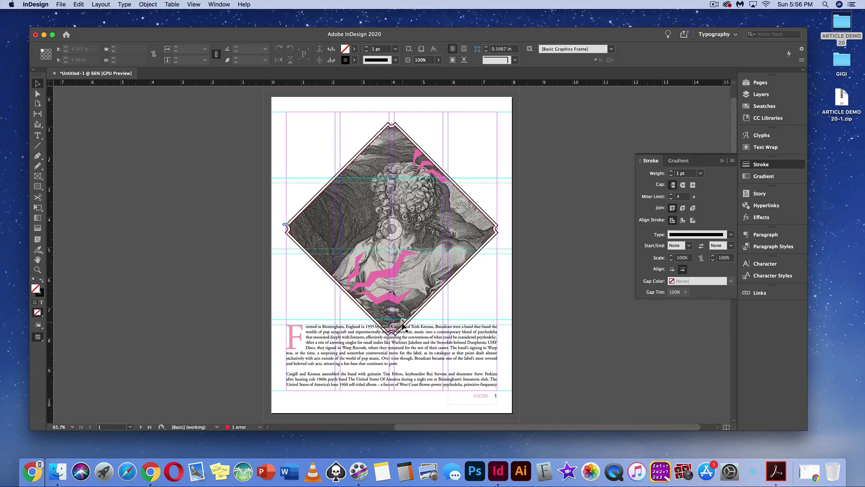
# Wrap the article text around the diamond image frame's bounding box and keep the frame selected.
pyautogui.click(425, 307)
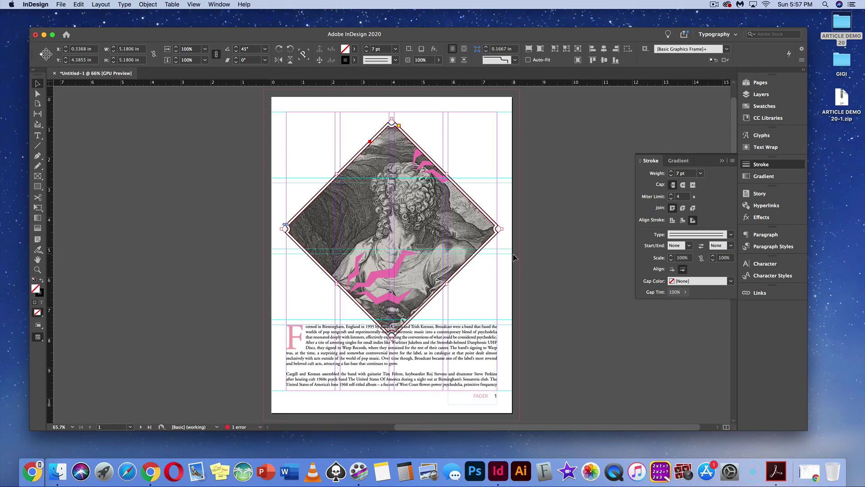
pyautogui.click(766, 147)
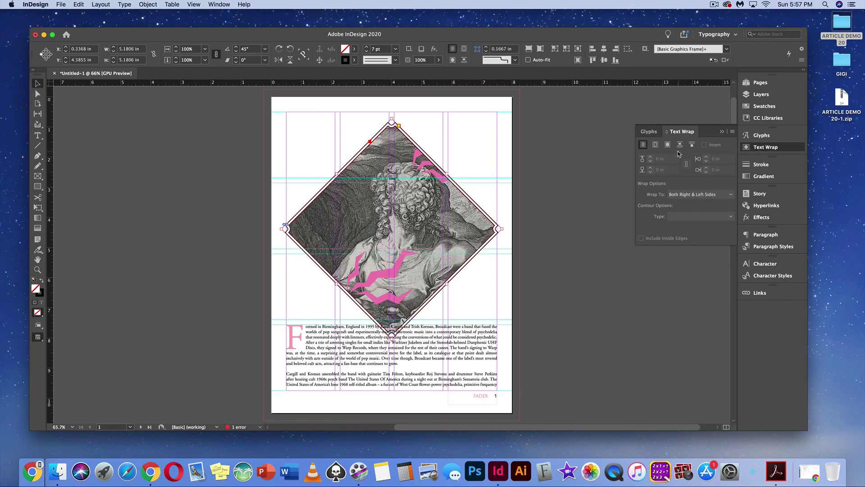
pyautogui.click(655, 147)
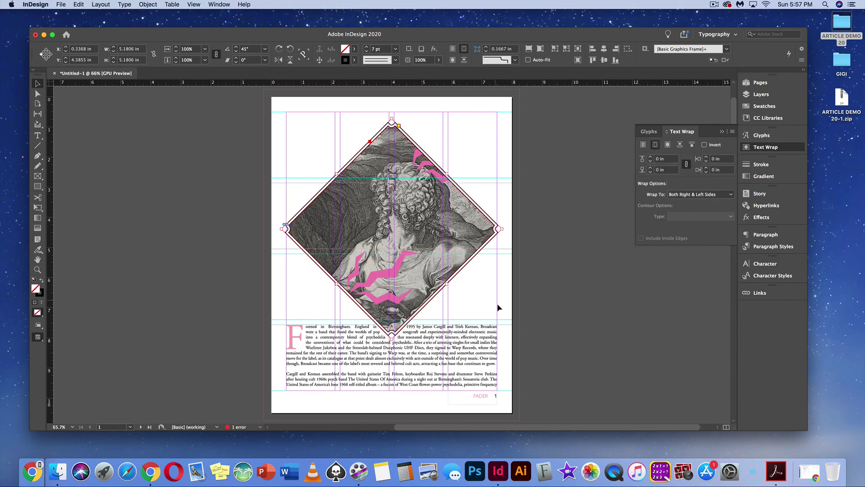
pyautogui.click(480, 312)
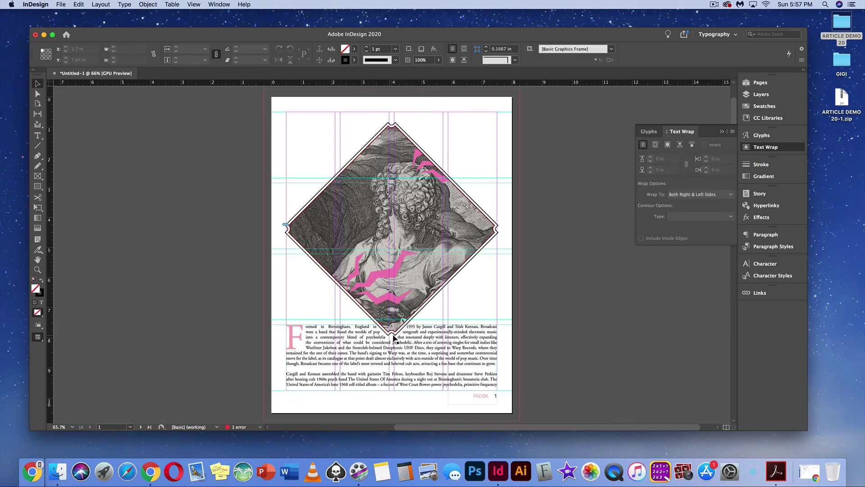
pyautogui.click(469, 264)
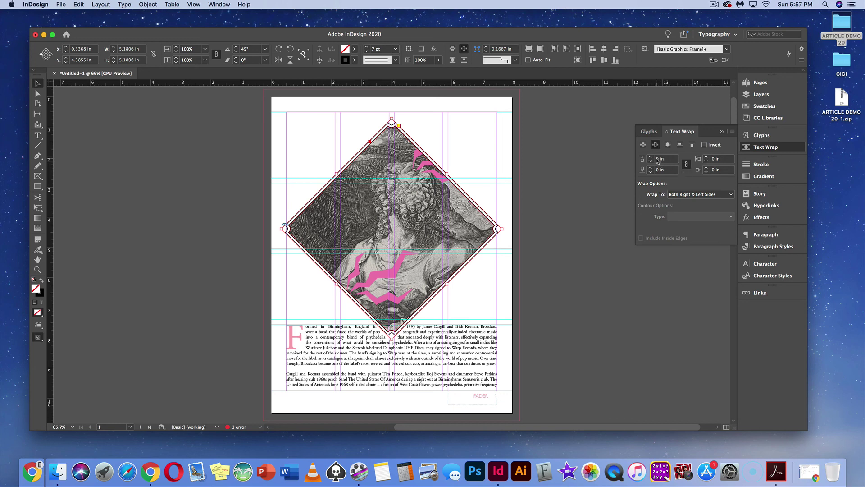
# Increase the text wrap offset around the diamond image to 0.0625 in on all sides.
pyautogui.click(651, 156)
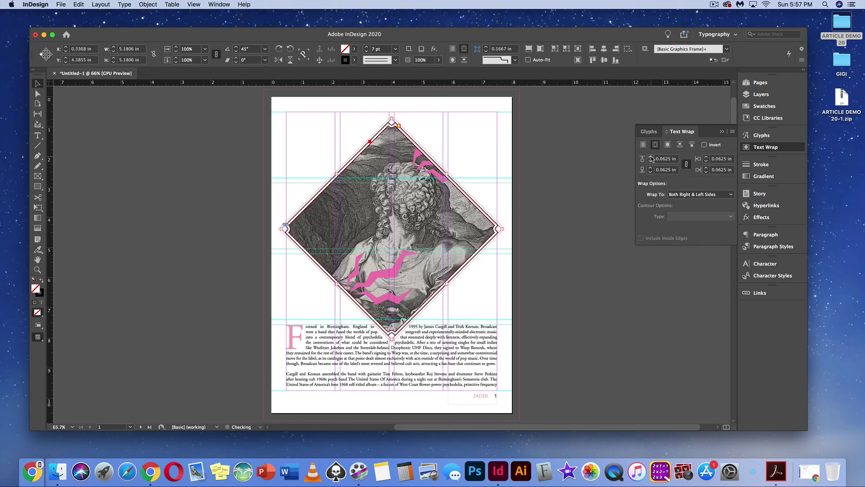
pyautogui.click(535, 257)
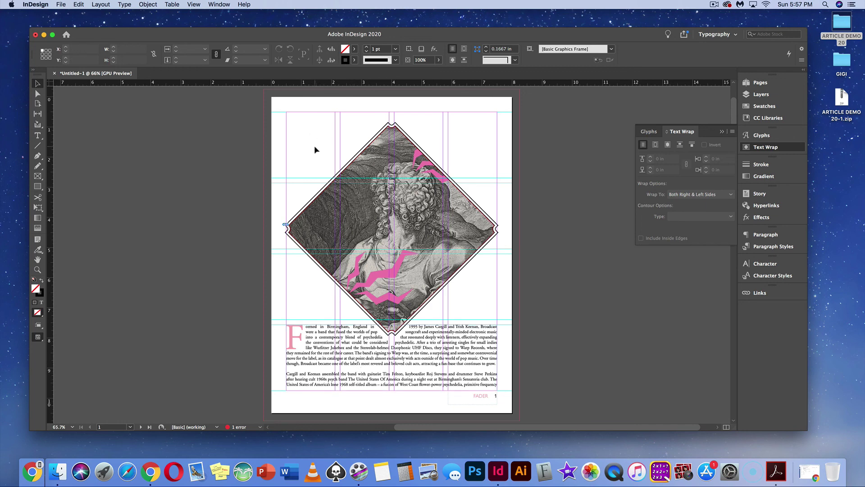
# Place Title.pdf above the diamond's upper-left edge on page 1, about 3.33 by 3.54 in, and rotate it to about -4°.
pyautogui.press('super+d')
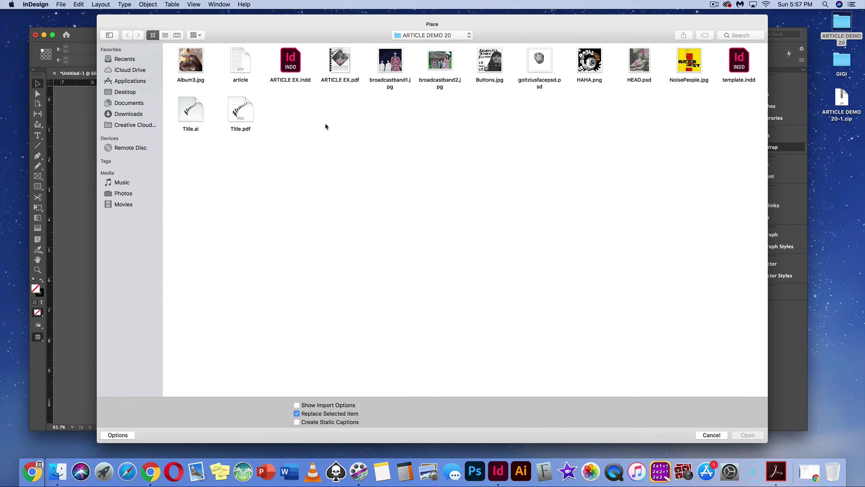
pyautogui.click(246, 113)
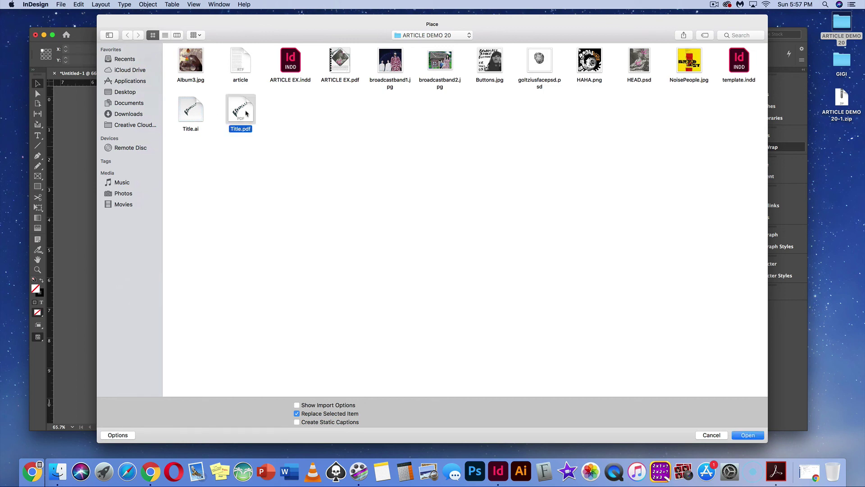
pyautogui.click(747, 436)
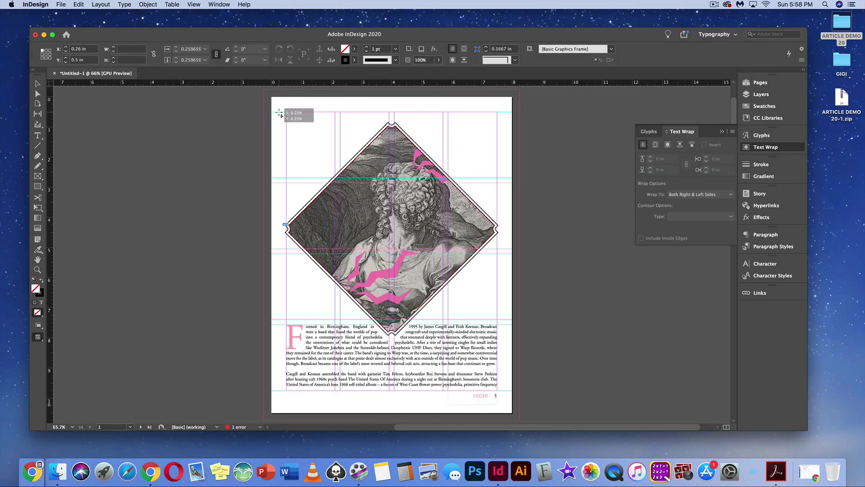
pyautogui.moveTo(279, 113); pyautogui.dragTo(379, 218)
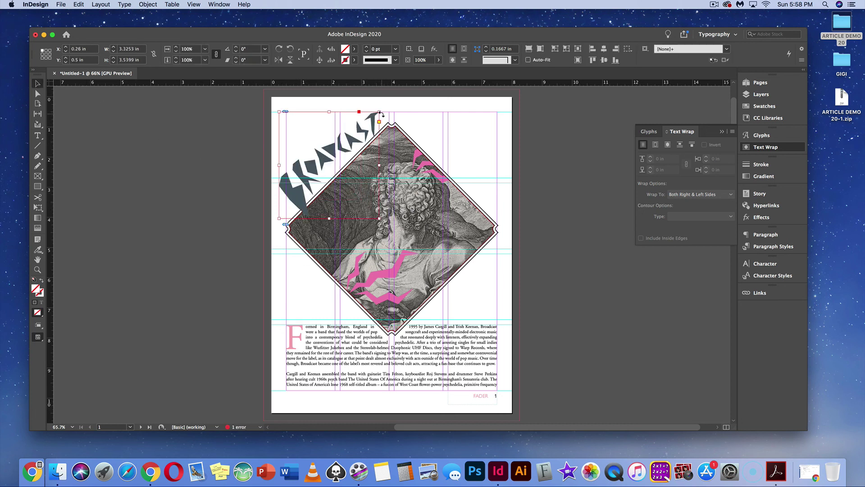
pyautogui.moveTo(380, 109); pyautogui.dragTo(385, 114)
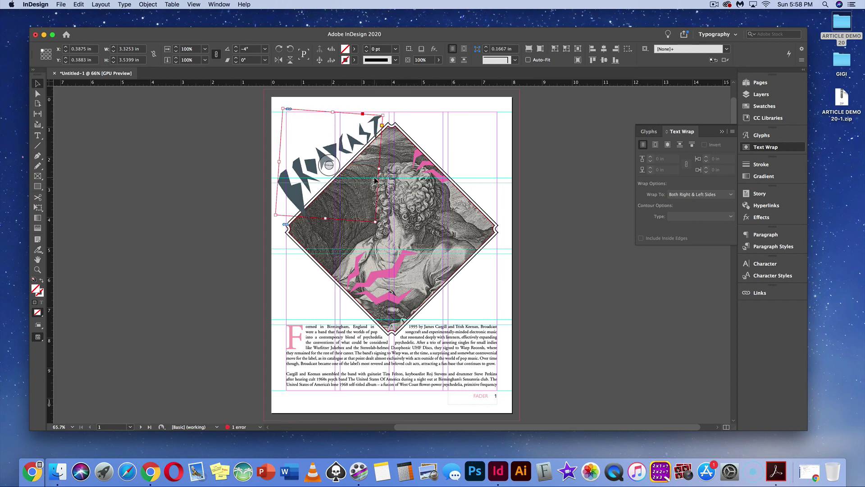
# Try shrinking the placed title's frame to about 2.05 by 1.98 in, and undo the resize.
pyautogui.moveTo(375, 222); pyautogui.dragTo(340, 173)
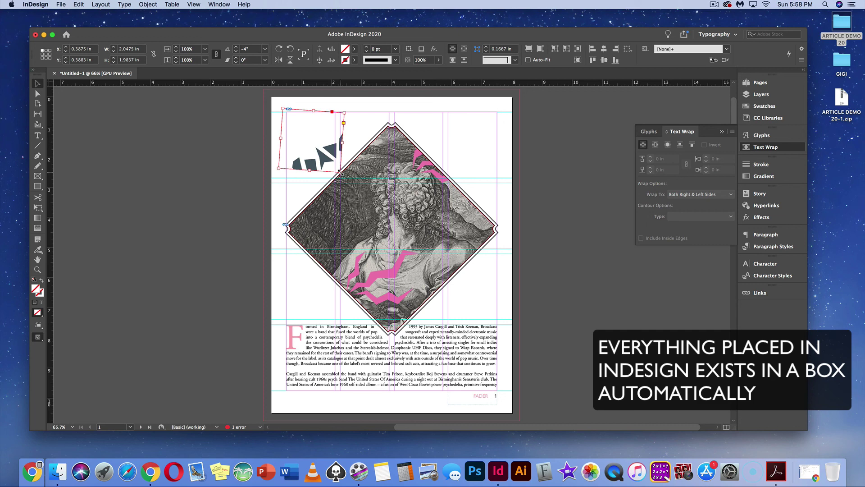
pyautogui.press('super+z')
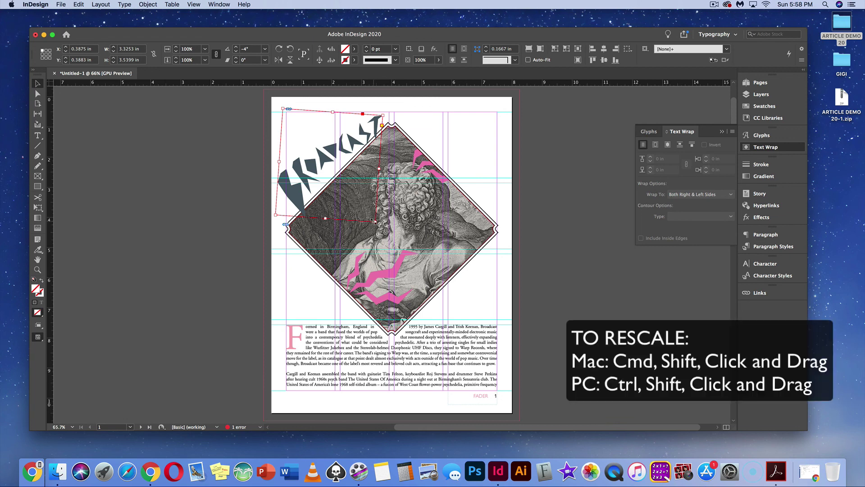
# Scale the title artwork proportionally to about 3.14 by 3.35 in, rotate it to about -7.5°, and nudge it along the diamond's edge.
pyautogui.moveTo(372, 220); pyautogui.dragTo(369, 213)
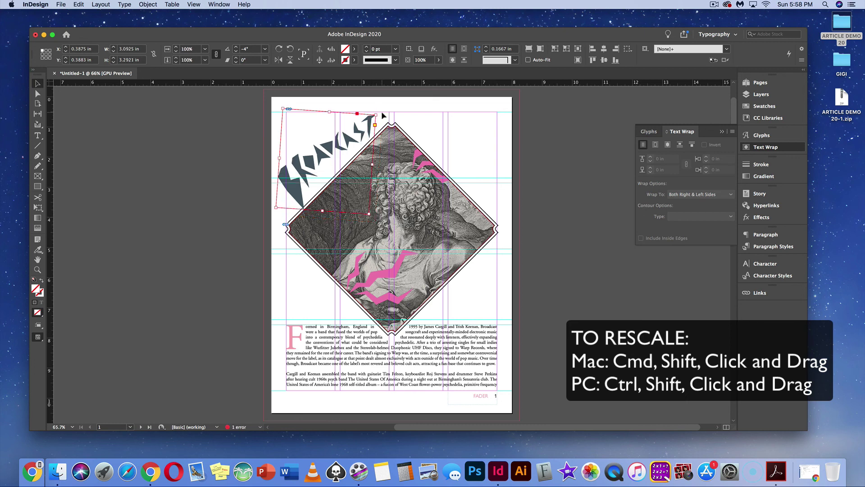
pyautogui.moveTo(378, 112)
pyautogui.mouseDown()
pyautogui.moveTo(387, 119)
pyautogui.moveTo(381, 114)
pyautogui.mouseUp()
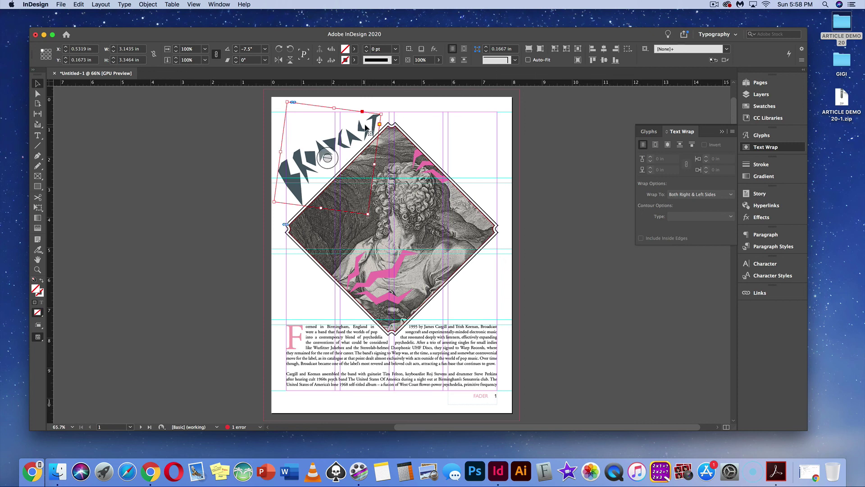
pyautogui.moveTo(362, 129); pyautogui.dragTo(363, 128)
# Deselect the title and check page 1 in full-screen preview, returning to the normal view.
pyautogui.click(487, 132)
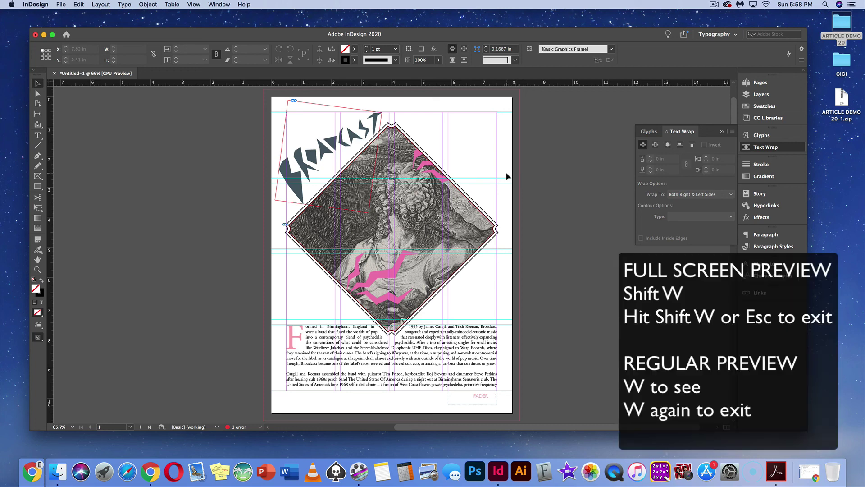
pyautogui.hotkey('shift', 'w')
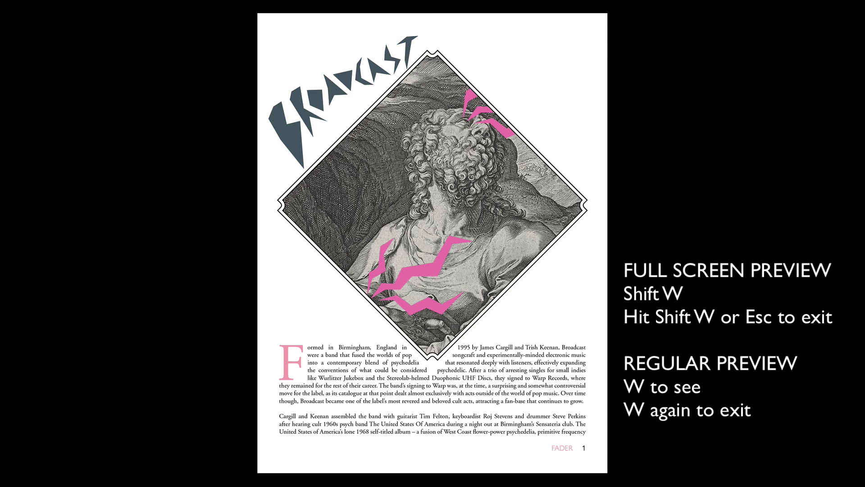
pyautogui.hotkey('shift', 'w')
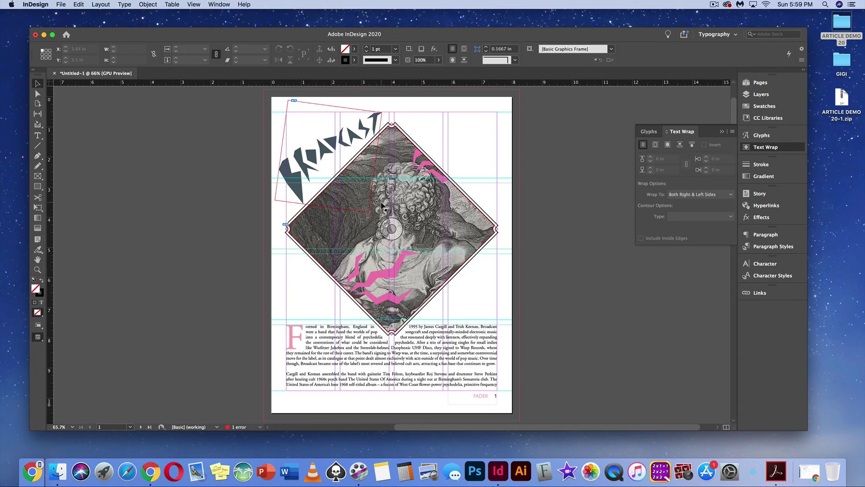
# Go to page 2 and bring the upper part of the page 2–3 spread into view.
pyautogui.scroll(-15, 382, 205)
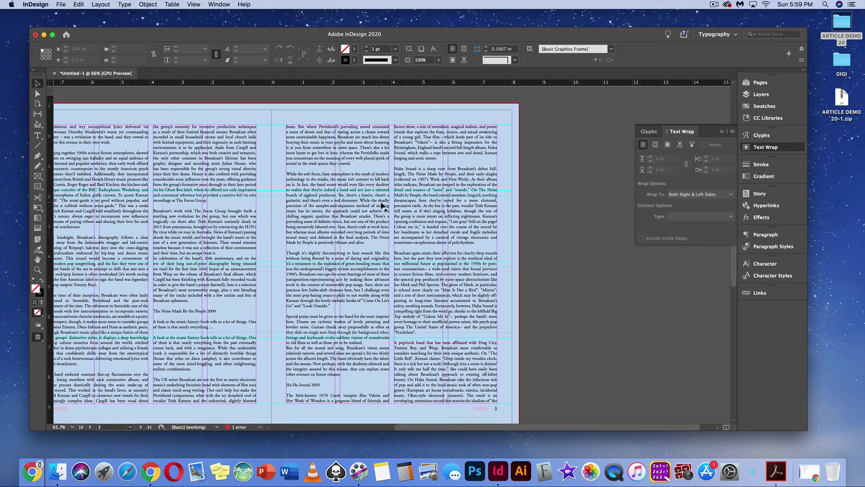
pyautogui.scroll(-3, 383, 205)
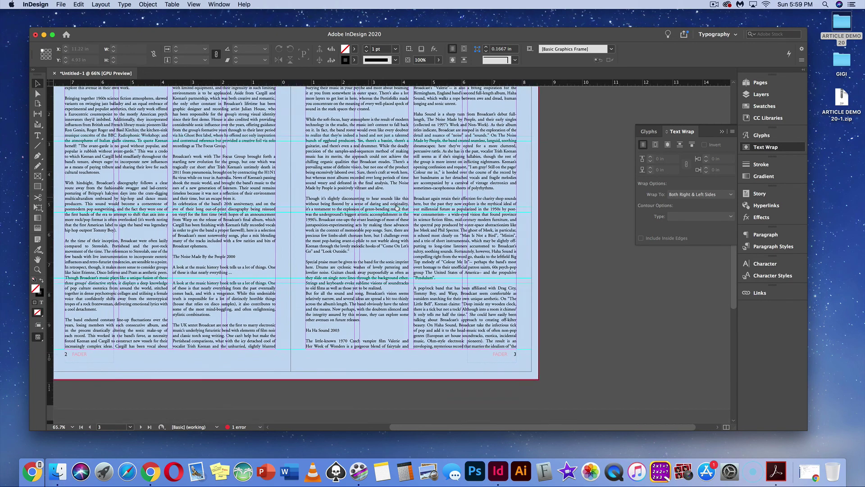
pyautogui.hscroll(-3, 396, 209)
pyautogui.scroll(1, 397, 208)
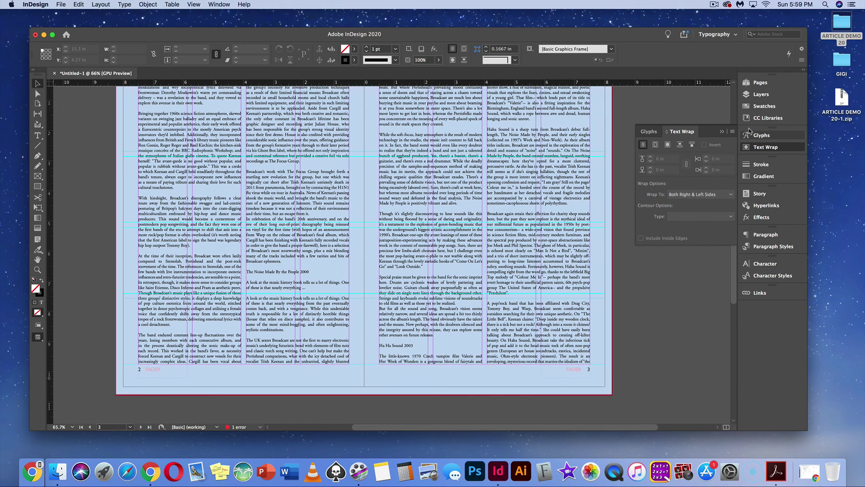
pyautogui.click(760, 83)
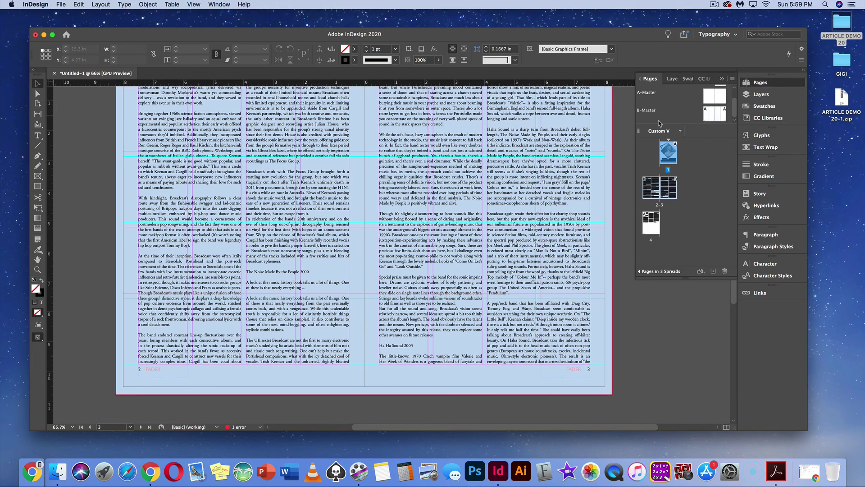
pyautogui.doubleClick(651, 189)
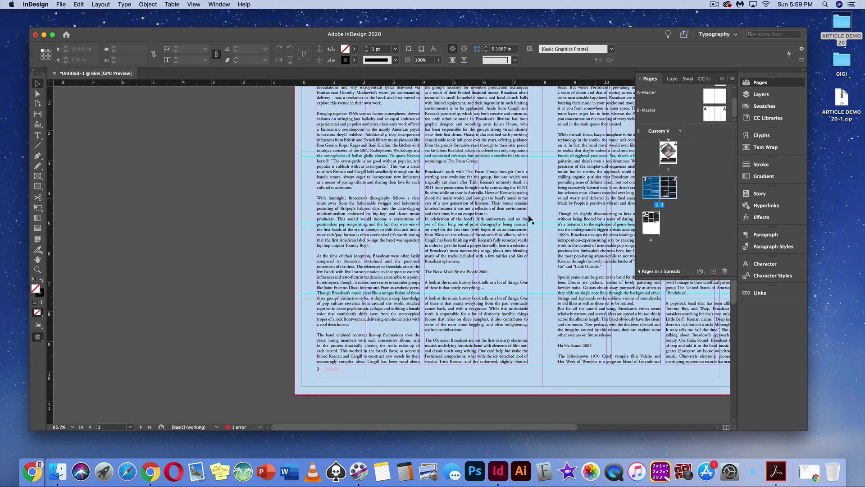
pyautogui.scroll(2, 529, 219)
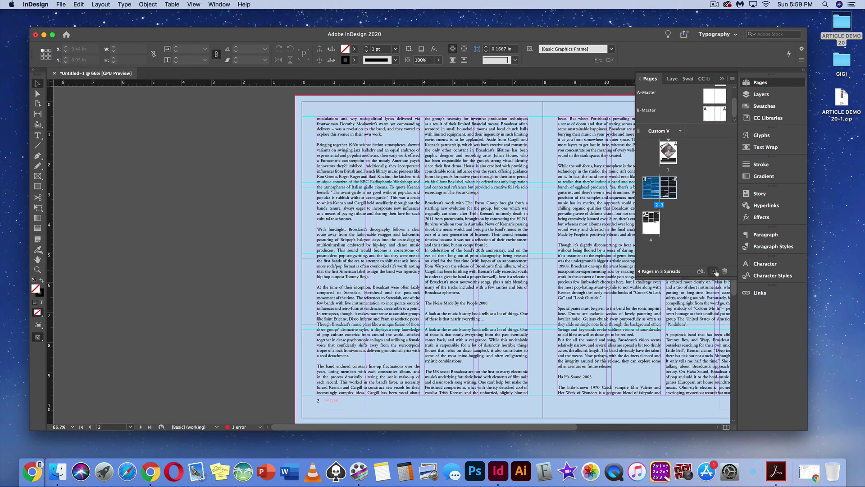
# Create a new character style named HEADER.
pyautogui.click(753, 276)
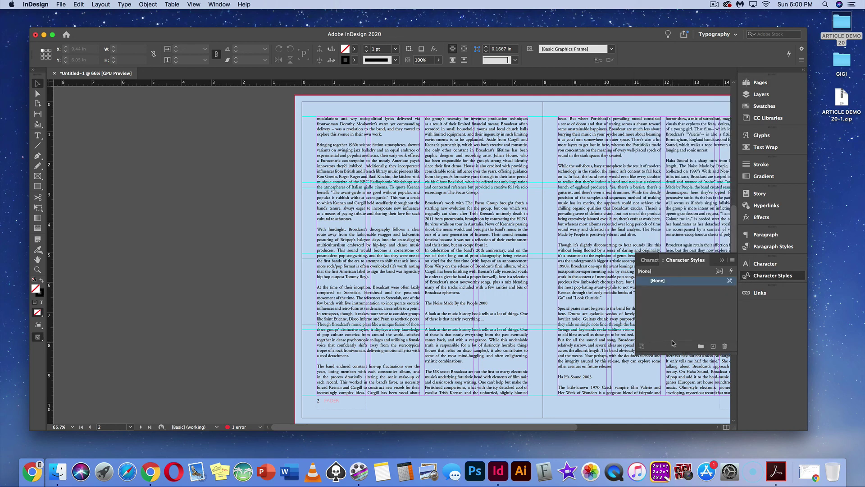
pyautogui.click(714, 346)
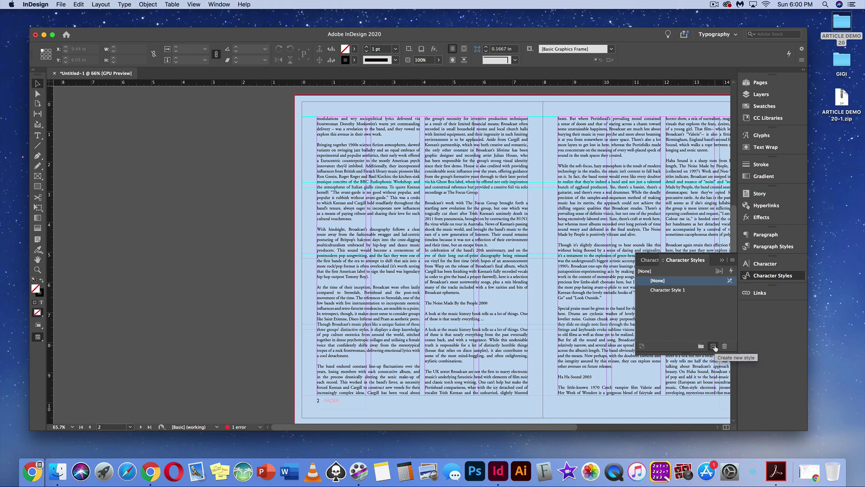
pyautogui.doubleClick(671, 291)
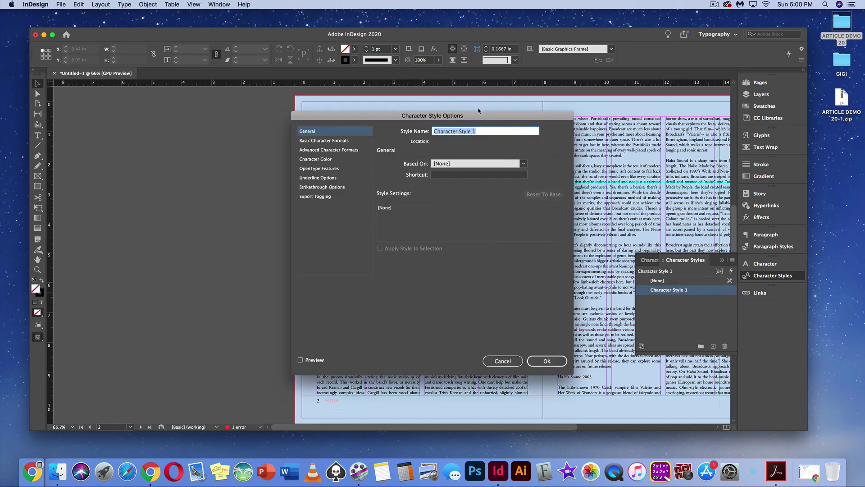
pyautogui.write('HEADER')
# Set the HEADER style's basic character formats to Adobe Garamond, Bold, 14 pt.
pyautogui.click(350, 141)
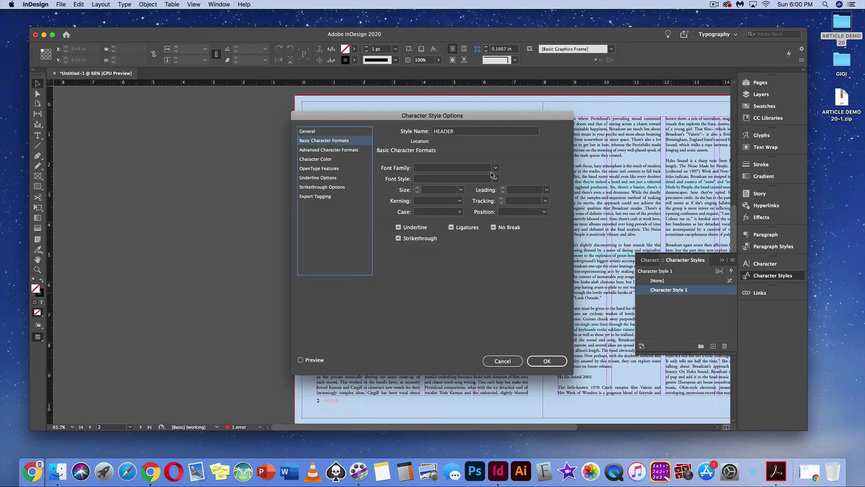
pyautogui.click(492, 171)
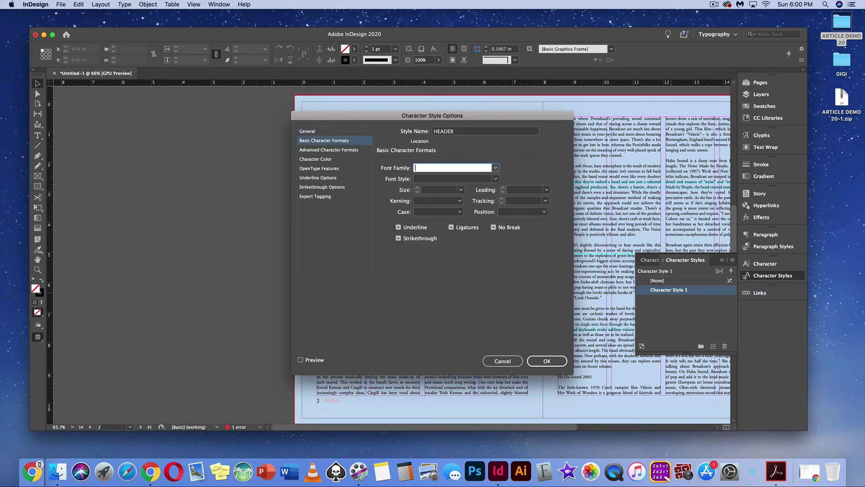
pyautogui.write('Adobe Caslon')
pyautogui.write('G')
pyautogui.click(482, 179)
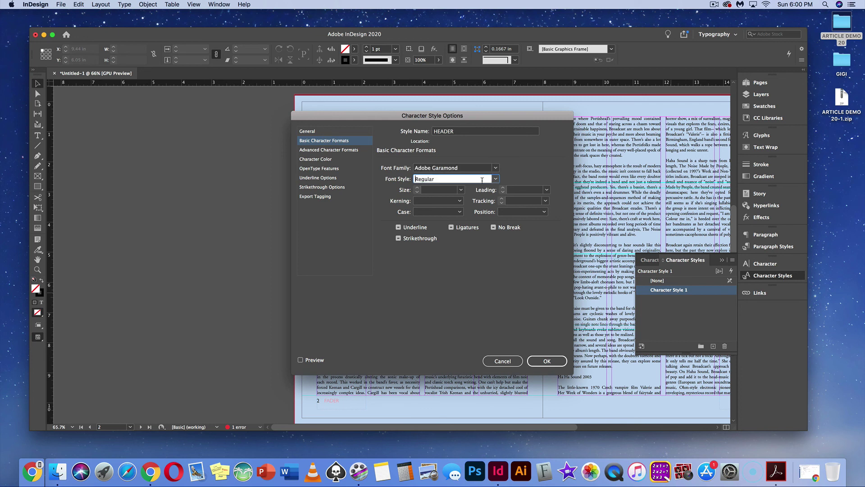
pyautogui.click(495, 181)
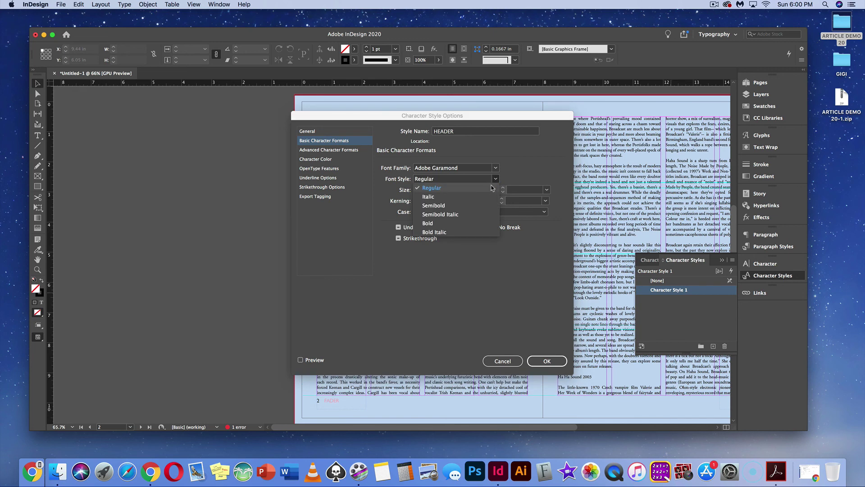
pyautogui.click(479, 224)
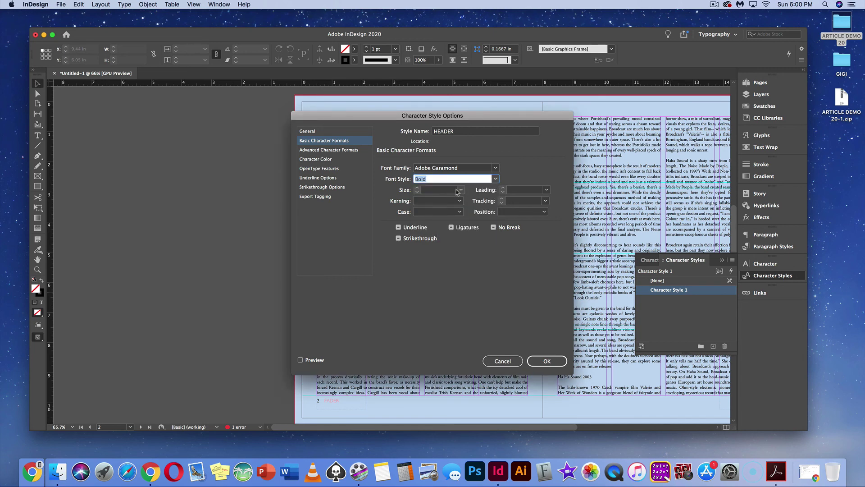
pyautogui.click(460, 190)
pyautogui.click(438, 252)
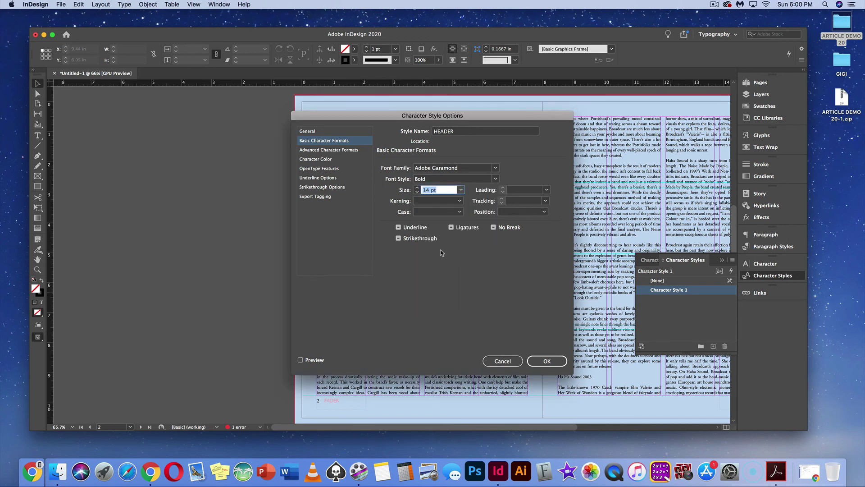
# Set the HEADER style's character color to [Black] and save the style options.
pyautogui.click(337, 151)
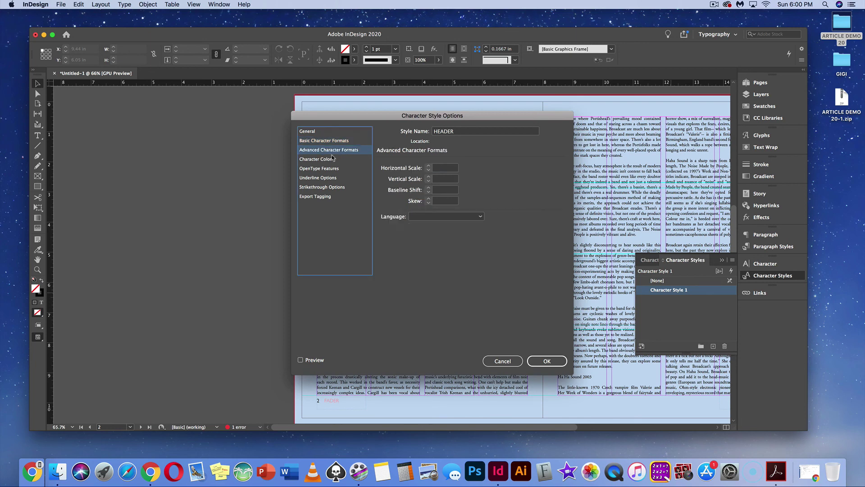
pyautogui.click(338, 160)
pyautogui.click(452, 195)
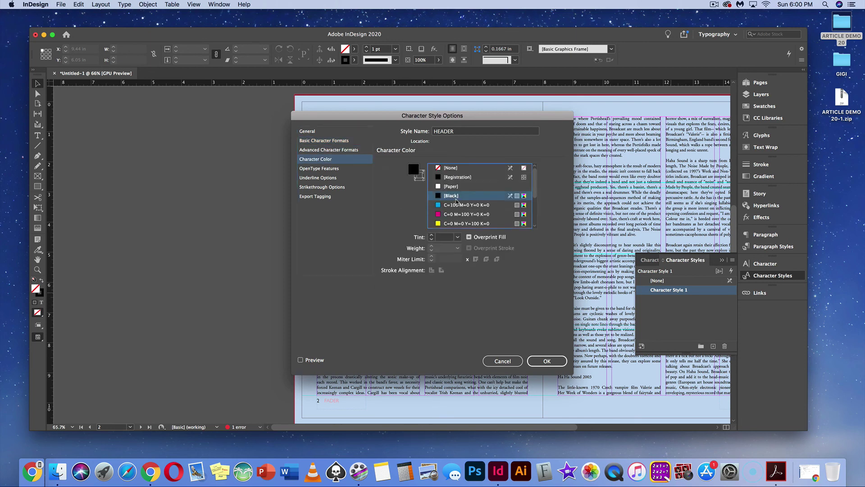
pyautogui.click(540, 362)
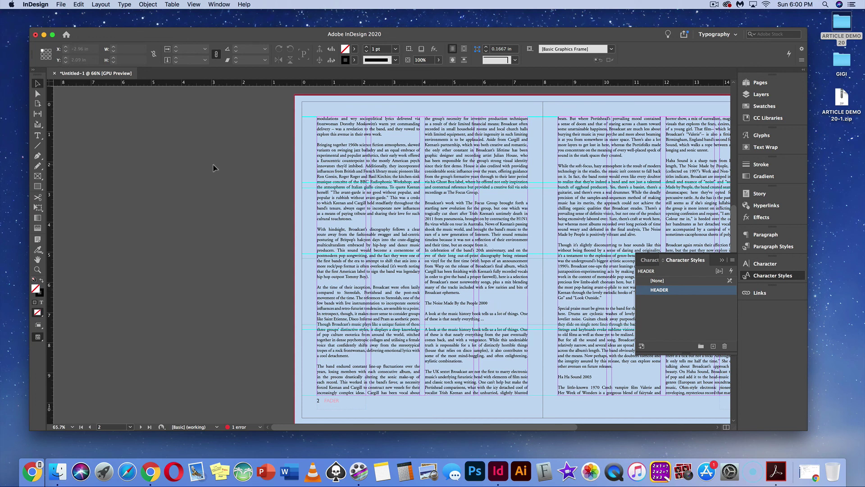
# Apply the HEADER character style to the heading "The Noise Made By the People 2000" on page 2.
pyautogui.press('t')
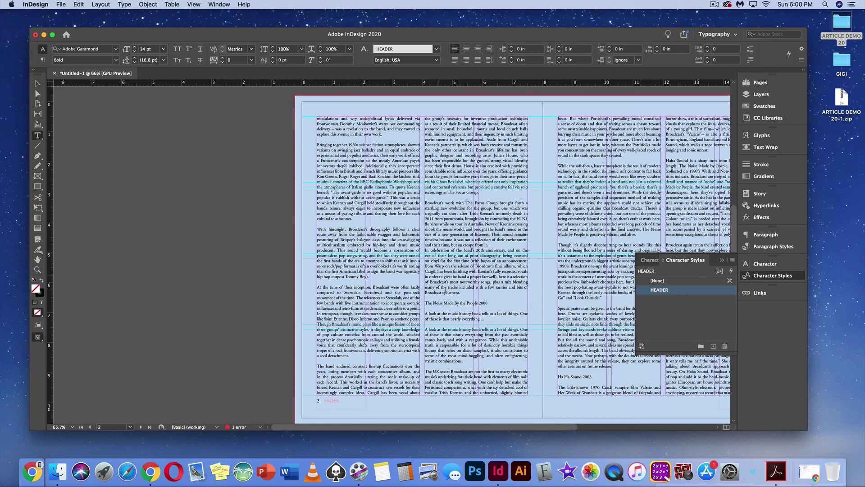
pyautogui.moveTo(489, 306); pyautogui.dragTo(426, 304)
pyautogui.click(659, 290)
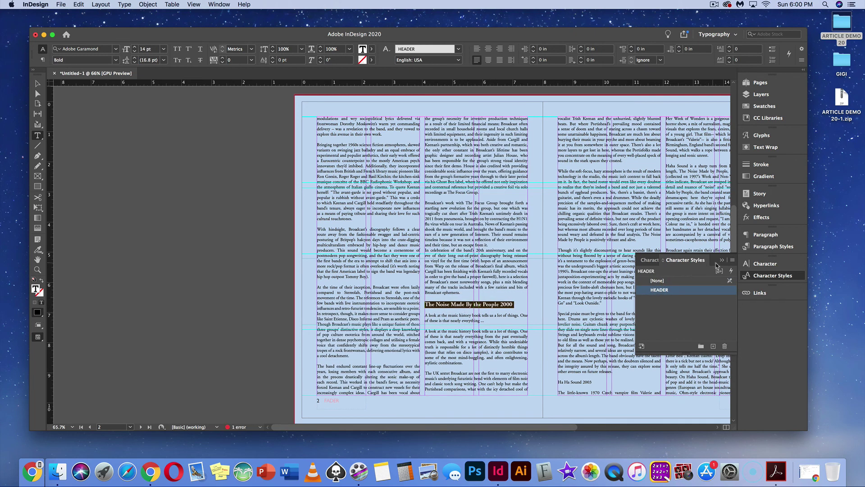
pyautogui.click(555, 317)
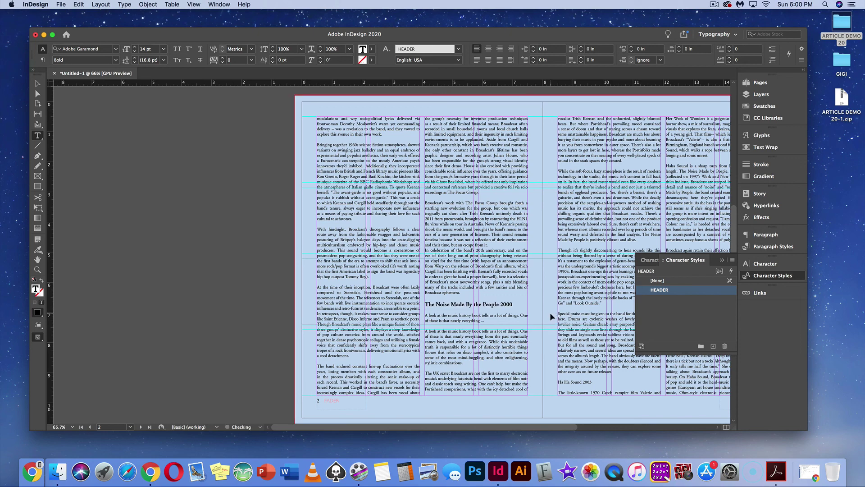
# Apply the HEADER character style to the heading "Ha Ha Sound 2003" on page 3.
pyautogui.hscroll(10, 451, 311)
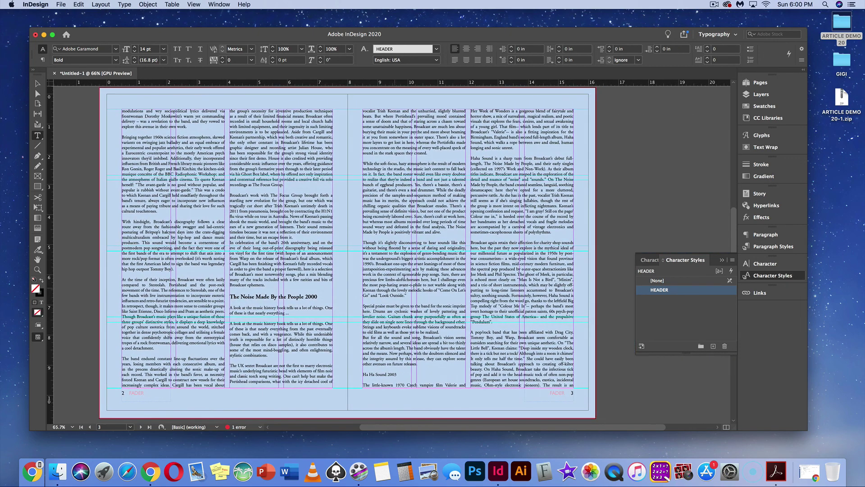
pyautogui.moveTo(399, 373); pyautogui.dragTo(361, 375)
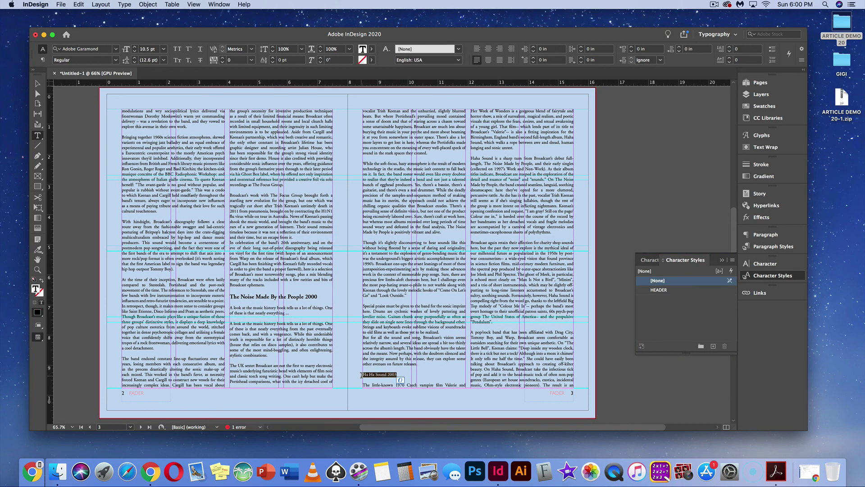
pyautogui.click(654, 291)
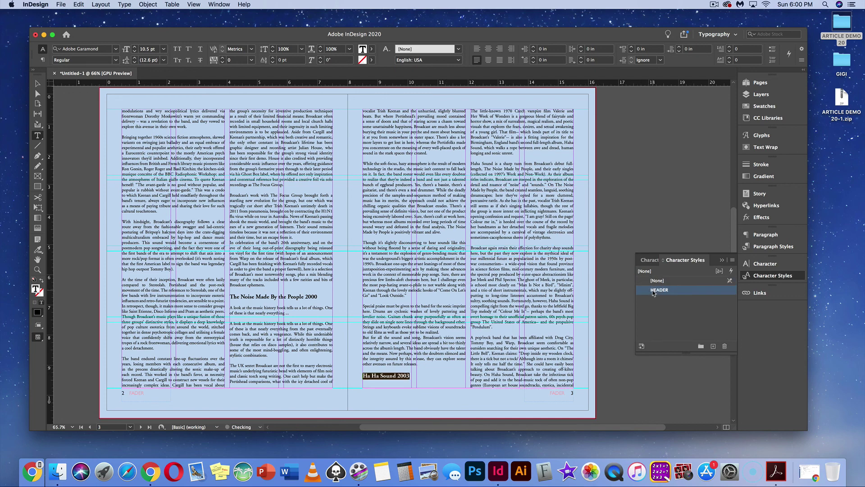
# Apply the HEADER character style to the heading "Tender Buttons 2005" on page 4.
pyautogui.scroll(-8, 414, 322)
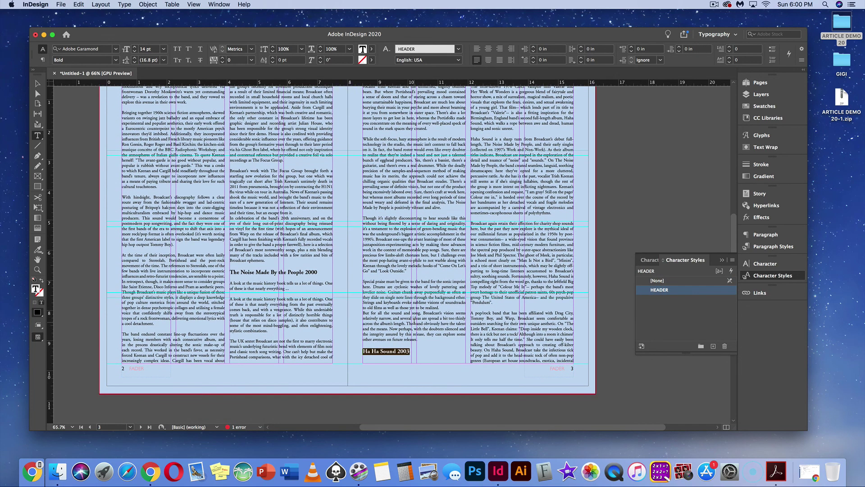
pyautogui.scroll(-1, 414, 321)
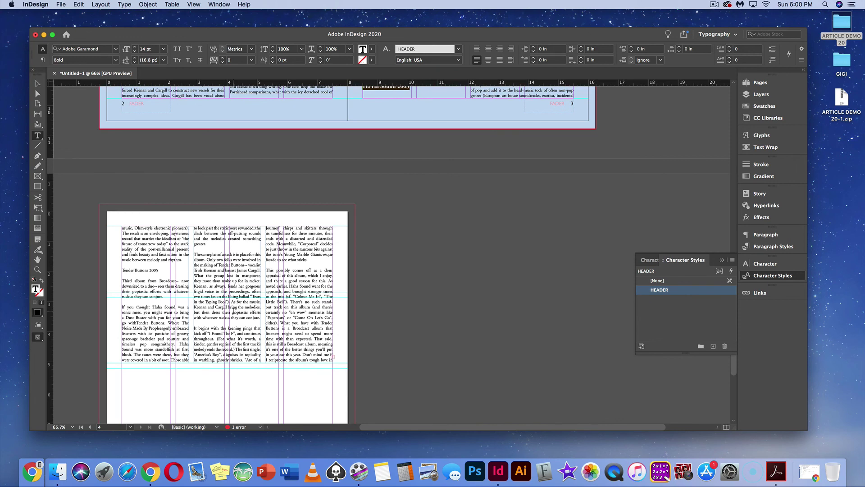
pyautogui.scroll(-1, 233, 311)
pyautogui.moveTo(160, 267); pyautogui.dragTo(121, 268)
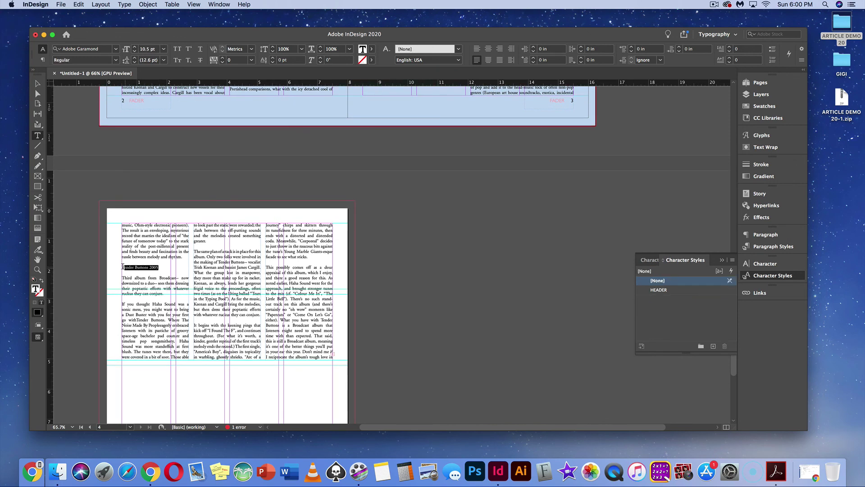
pyautogui.click(659, 290)
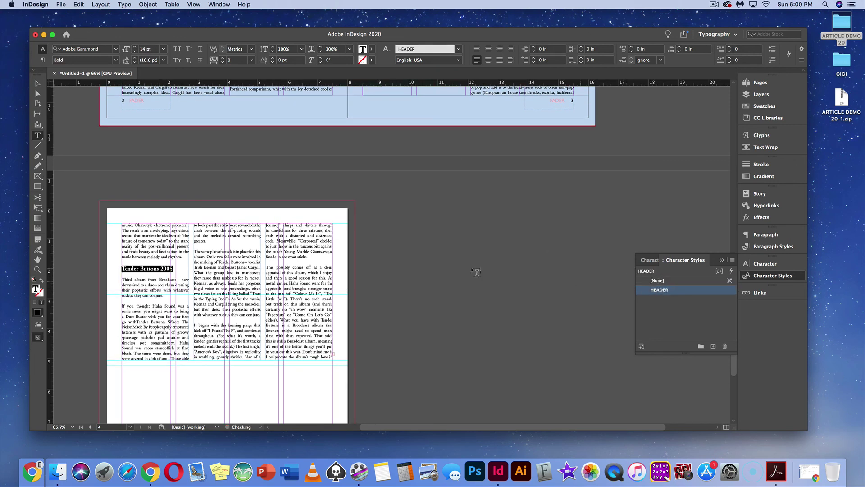
# Create a new character style named QUOTATION that is based on [None].
pyautogui.scroll(10, 475, 273)
pyautogui.scroll(3, 244, 235)
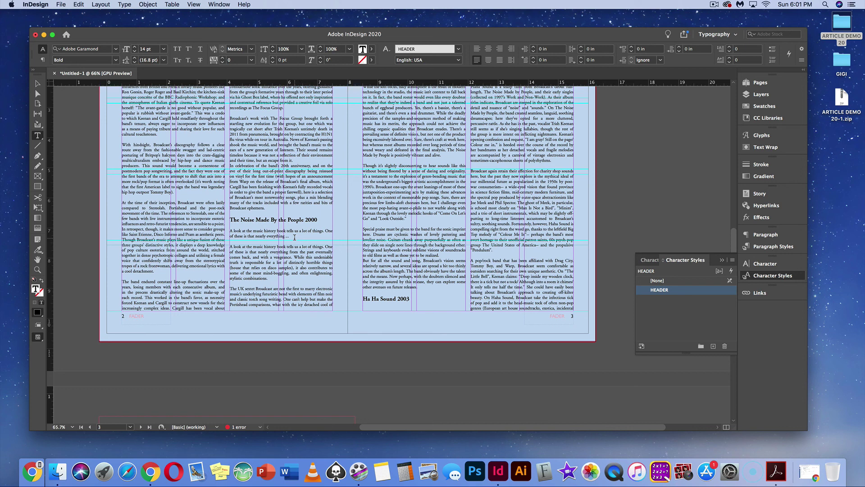
pyautogui.click(713, 346)
pyautogui.doubleClick(669, 299)
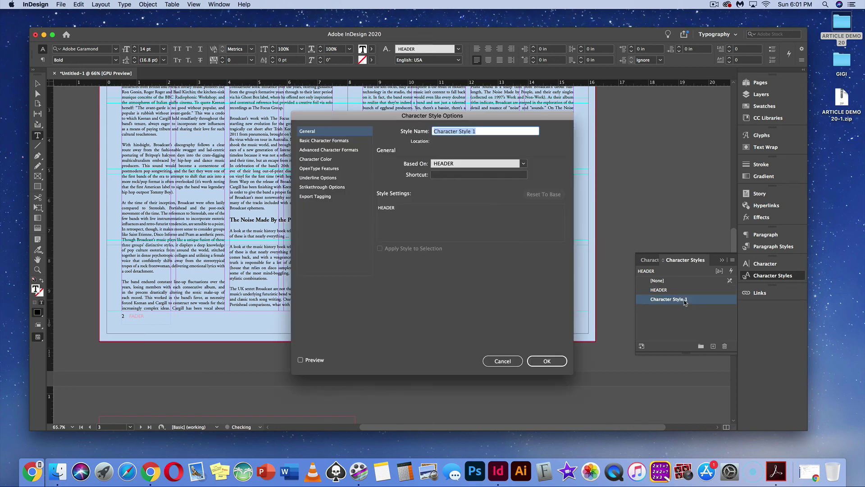
pyautogui.click(495, 165)
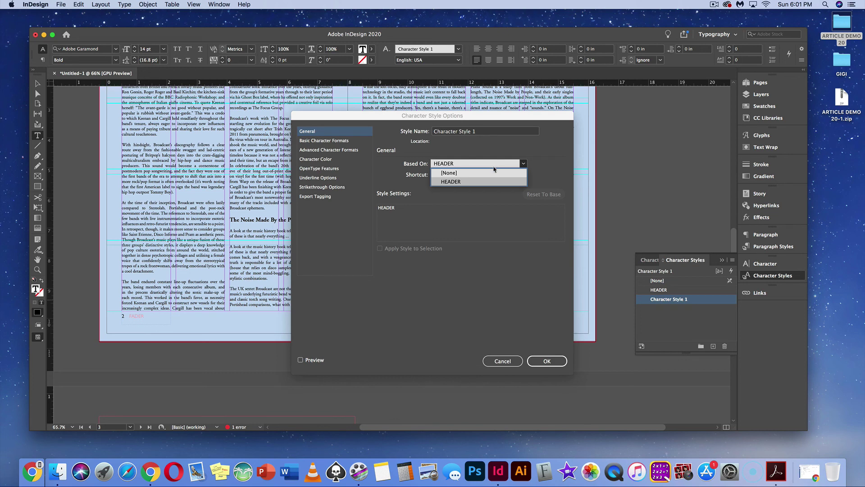
pyautogui.click(494, 173)
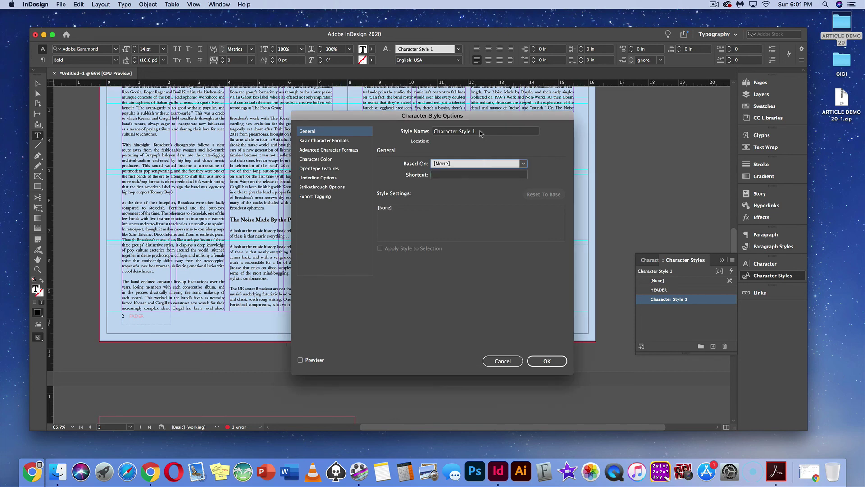
pyautogui.moveTo(481, 133); pyautogui.dragTo(423, 120)
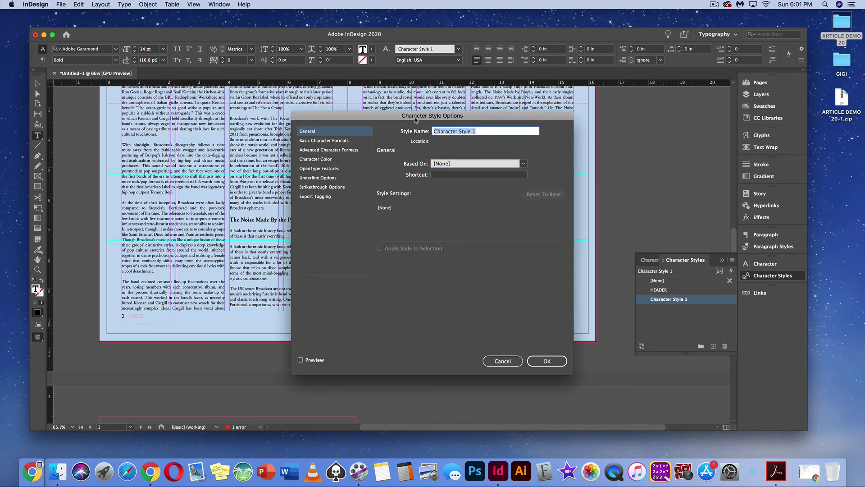
pyautogui.write('QUOTATION')
# Set the QUOTATION style's basic character formats to 18 pt and Semibold.
pyautogui.click(343, 141)
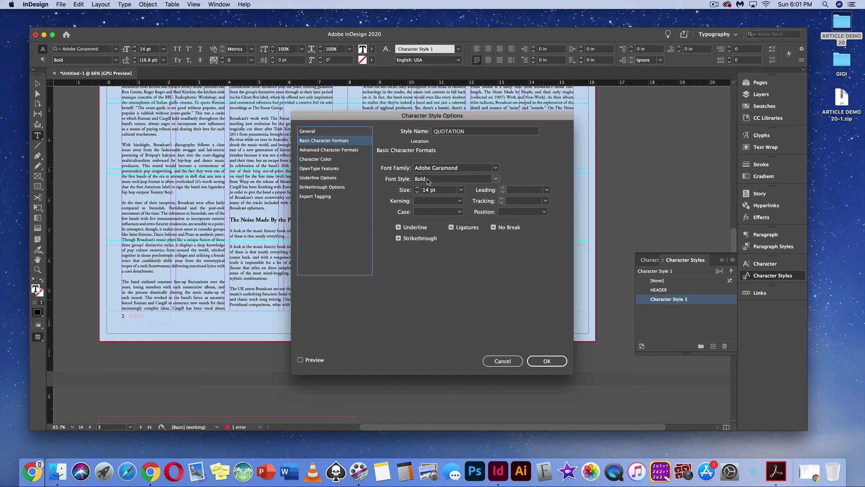
pyautogui.click(461, 190)
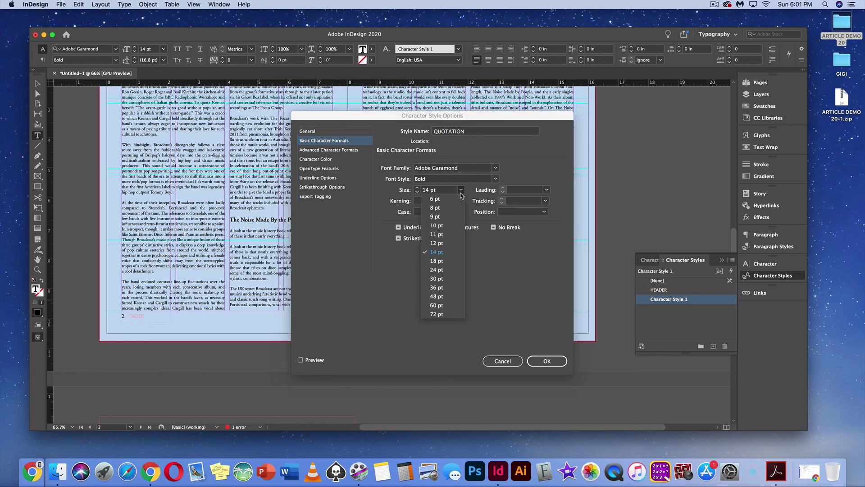
pyautogui.click(453, 265)
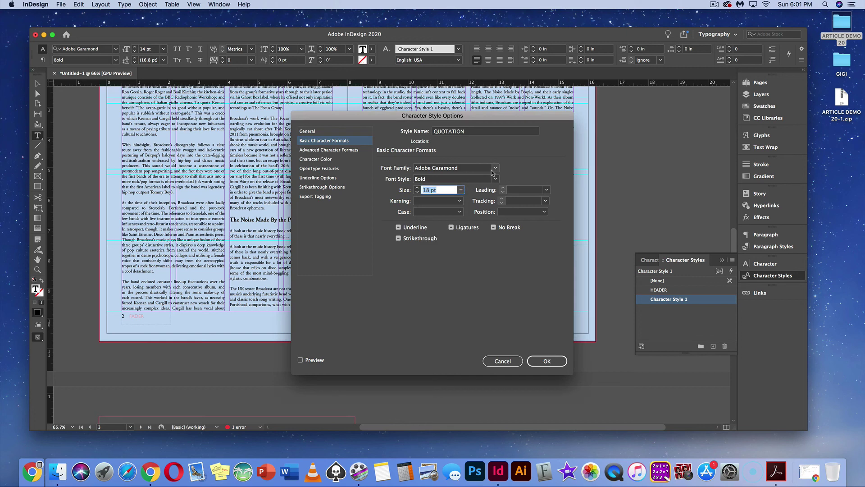
pyautogui.click(496, 179)
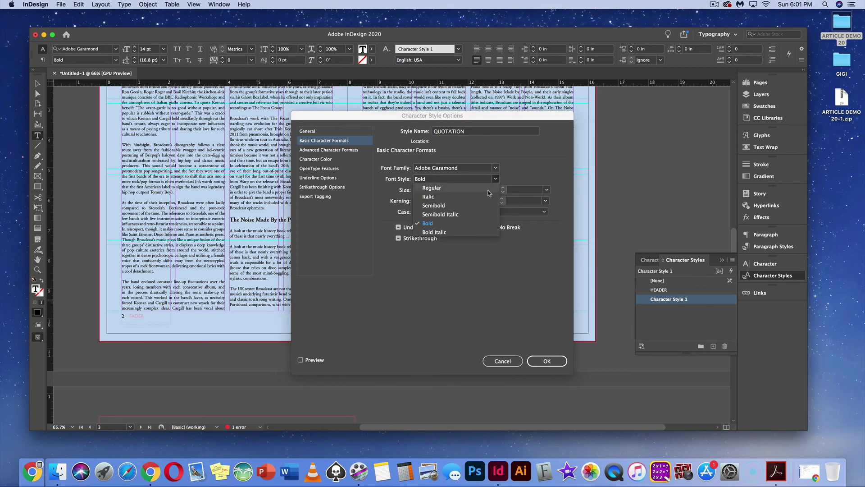
pyautogui.click(483, 205)
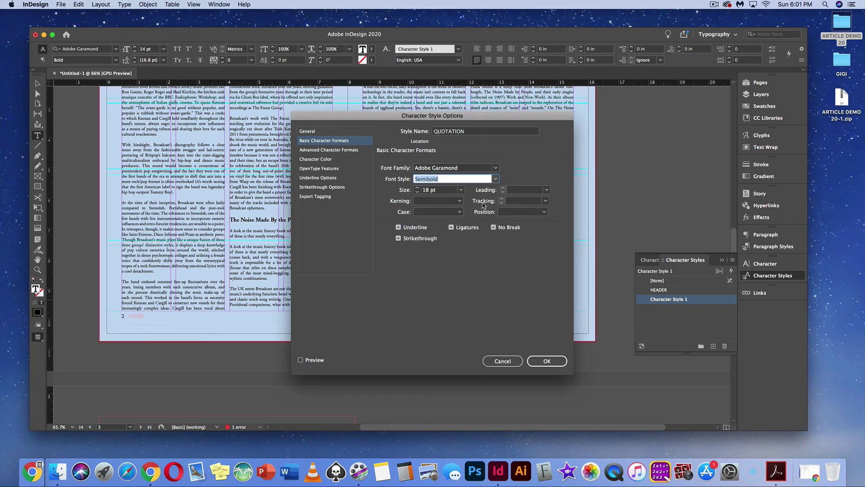
# Create a C=0 M=83 Y=0 K=0 process swatch, use it as the QUOTATION style's character color and save the style options.
pyautogui.click(329, 159)
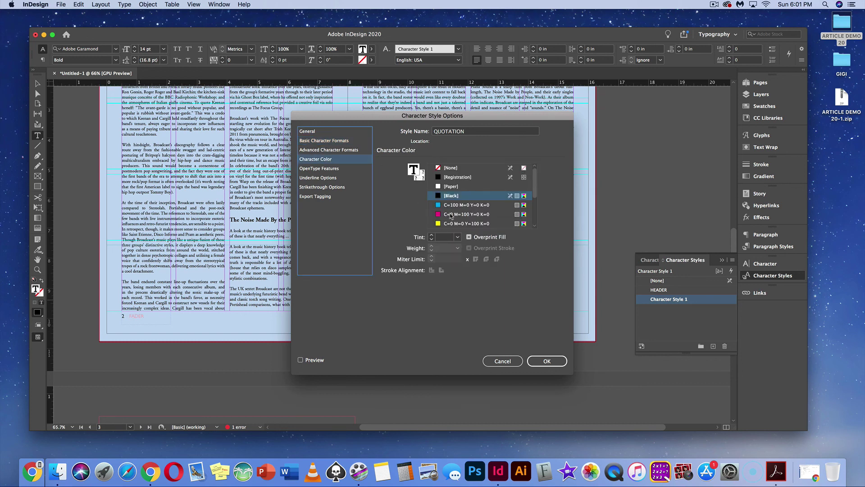
pyautogui.scroll(-3, 451, 215)
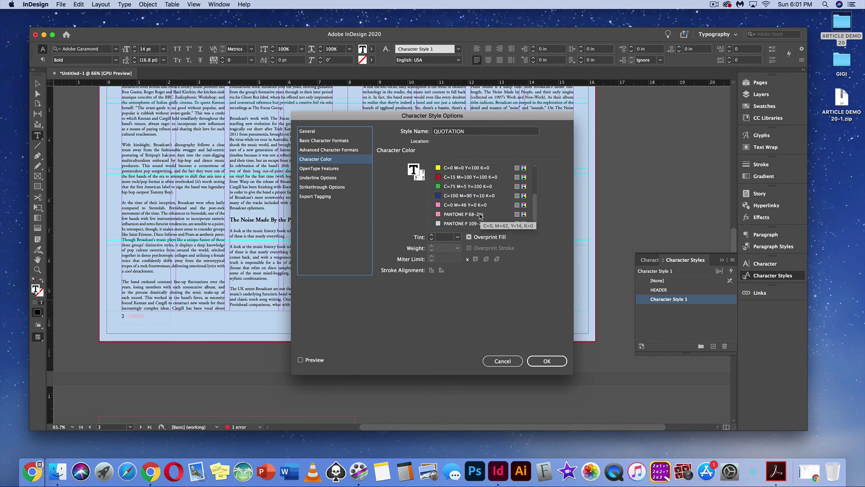
pyautogui.click(440, 205)
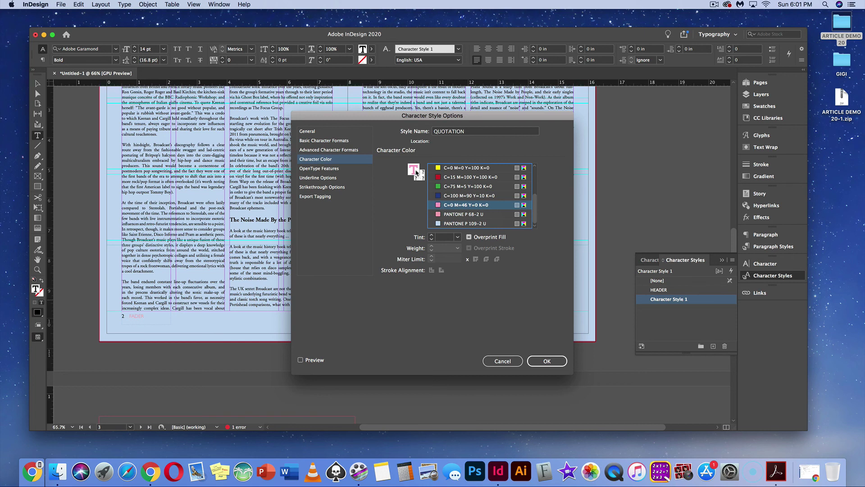
pyautogui.doubleClick(417, 172)
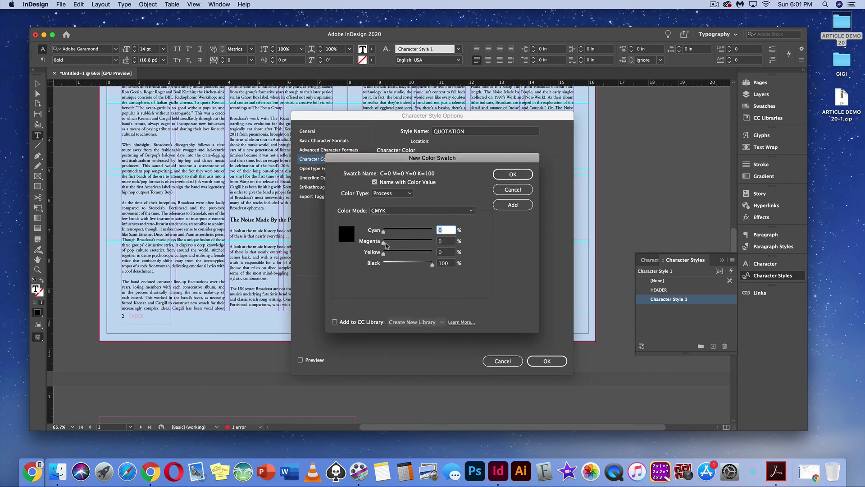
pyautogui.moveTo(385, 245); pyautogui.dragTo(383, 265)
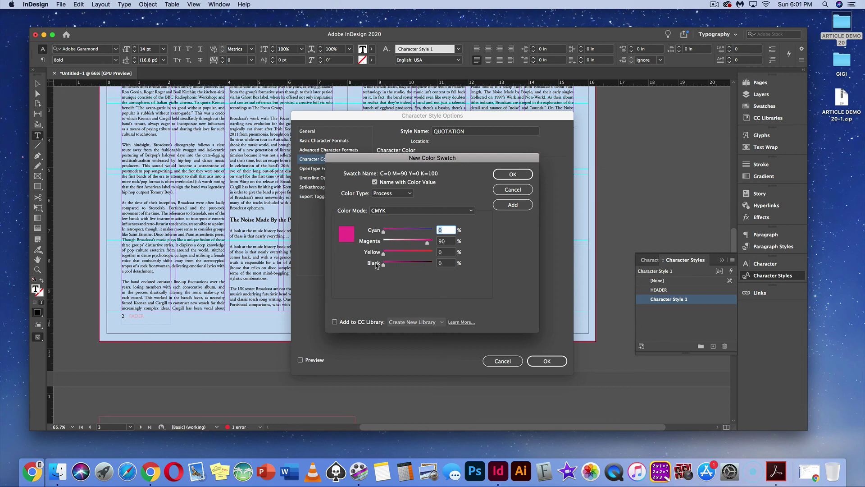
pyautogui.moveTo(427, 244); pyautogui.dragTo(424, 245)
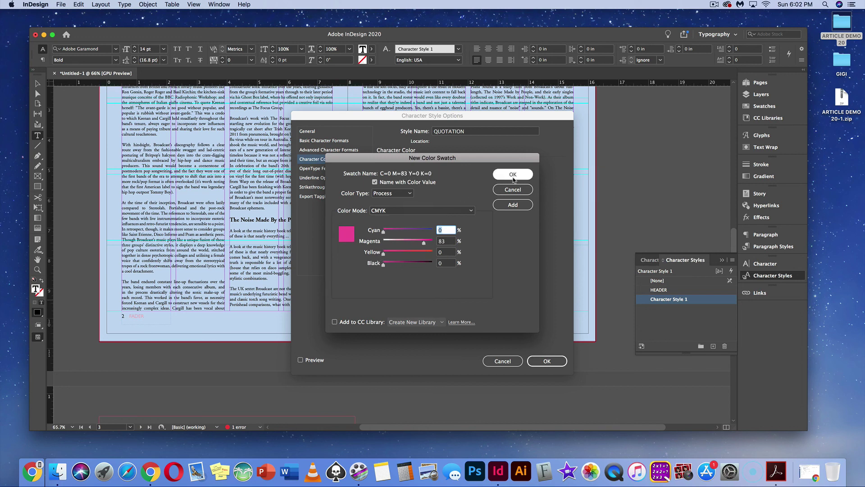
pyautogui.click(513, 205)
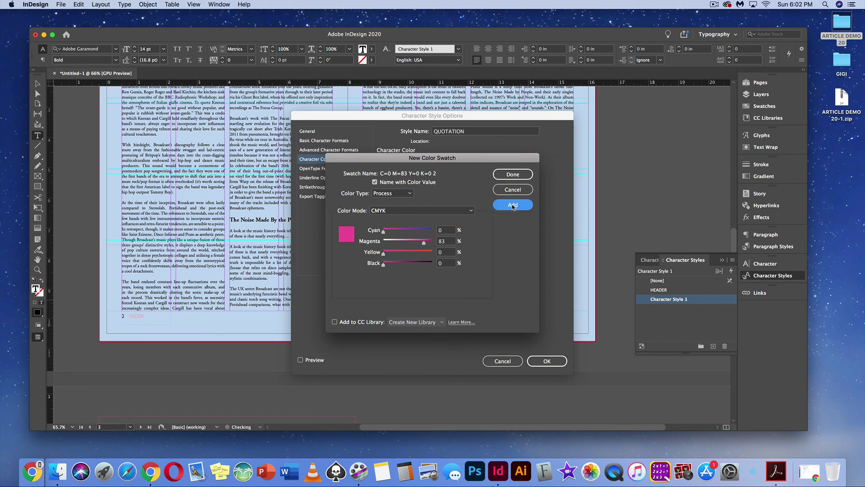
pyautogui.click(508, 175)
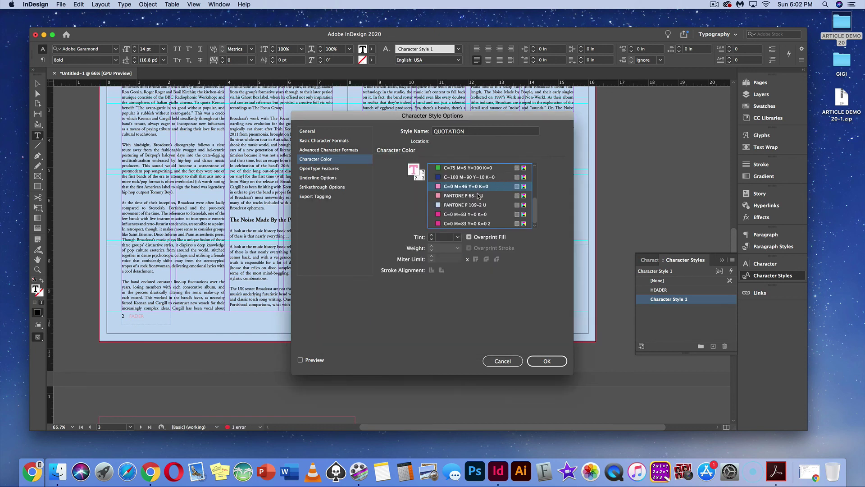
pyautogui.click(456, 224)
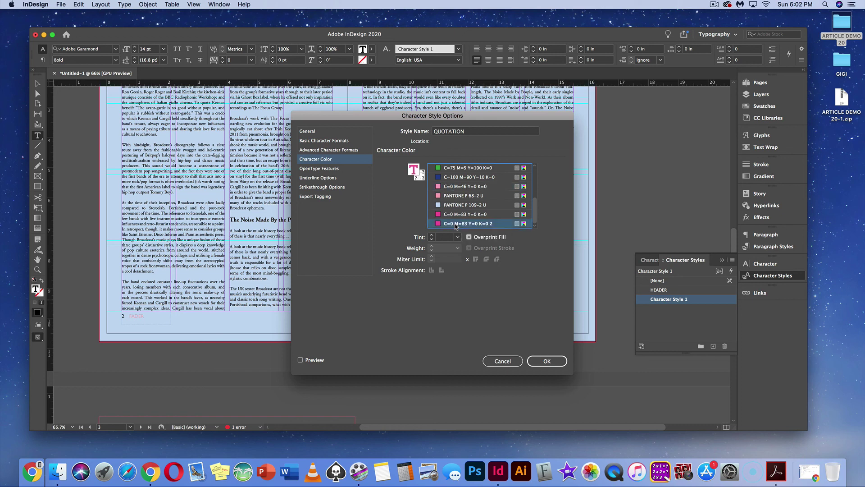
pyautogui.click(546, 361)
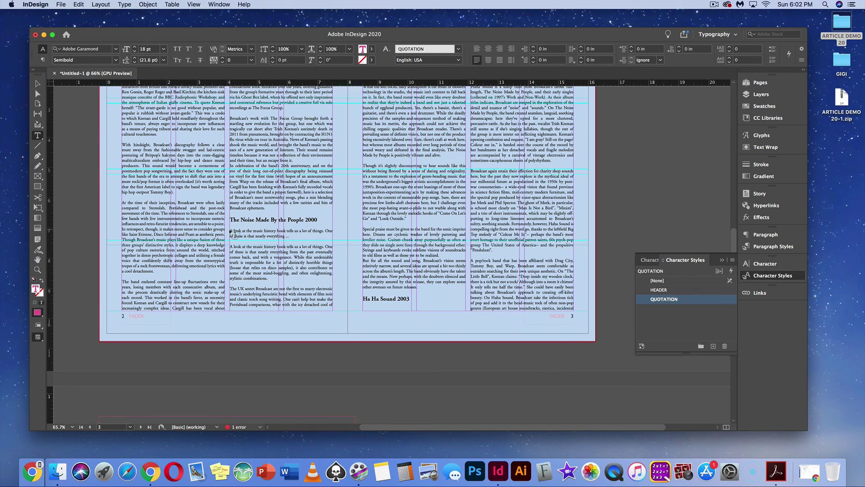
# Apply the QUOTATION character style to the short intro paragraph beginning "A look at the music history book" below the page 2 heading.
pyautogui.moveTo(231, 230); pyautogui.dragTo(272, 240)
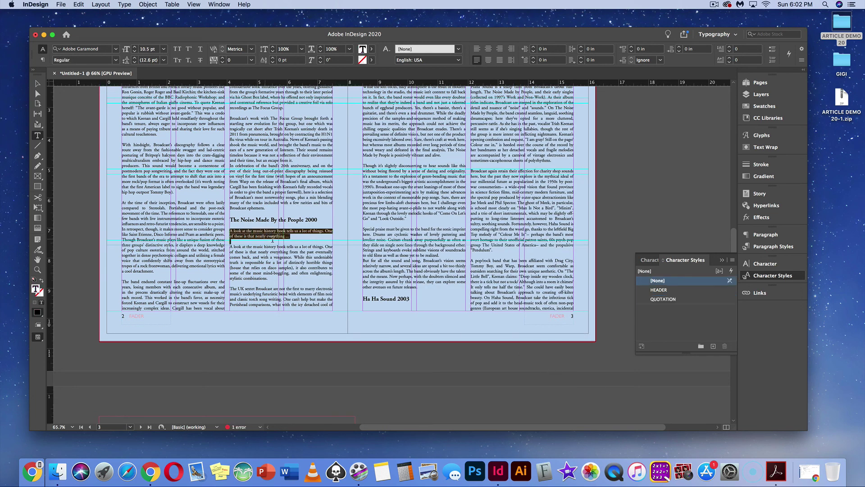
pyautogui.click(667, 299)
pyautogui.click(279, 244)
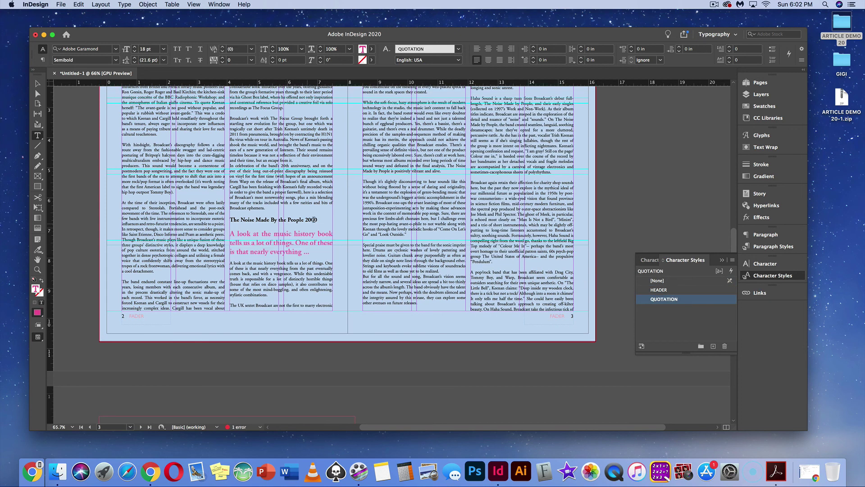
# Apply the QUOTATION character style to "Haha Sound is a sharp turn" through "and their early singles" on page 3.
pyautogui.scroll(2, 355, 239)
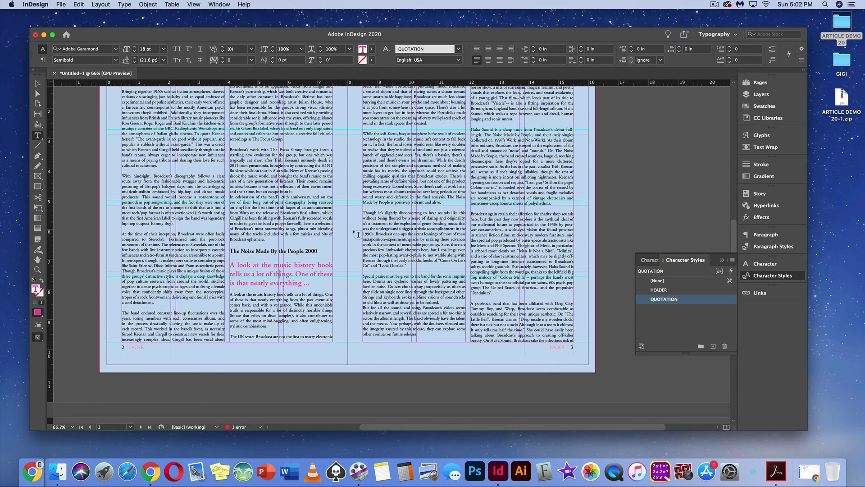
pyautogui.scroll(5, 383, 253)
pyautogui.moveTo(471, 200); pyautogui.dragTo(573, 205)
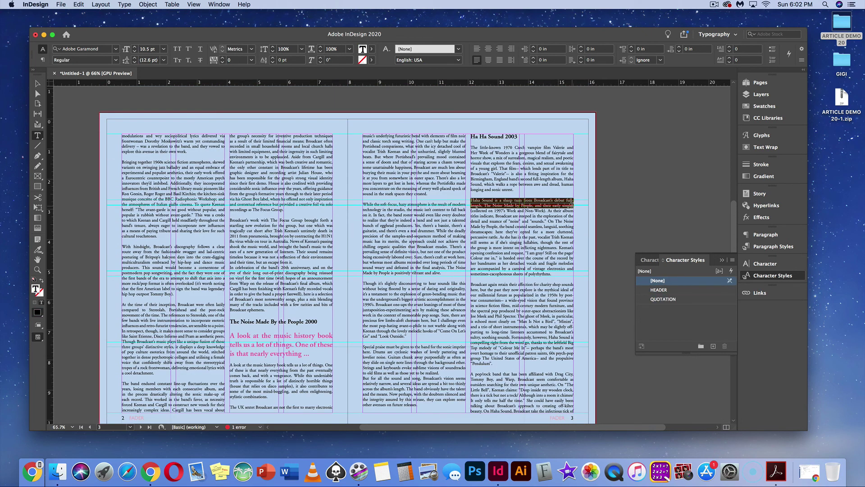
pyautogui.click(661, 299)
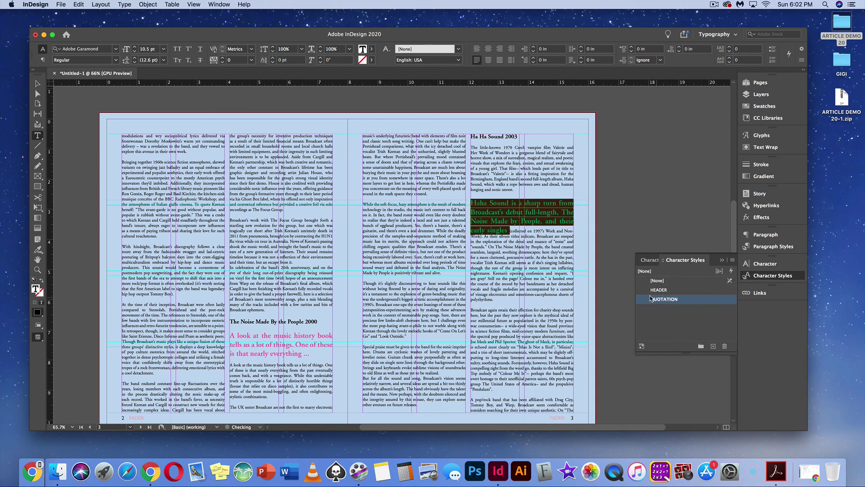
# Insert two paragraph breaks after "early singles" on page 3 to separate the quotation from the body text.
pyautogui.click(509, 230)
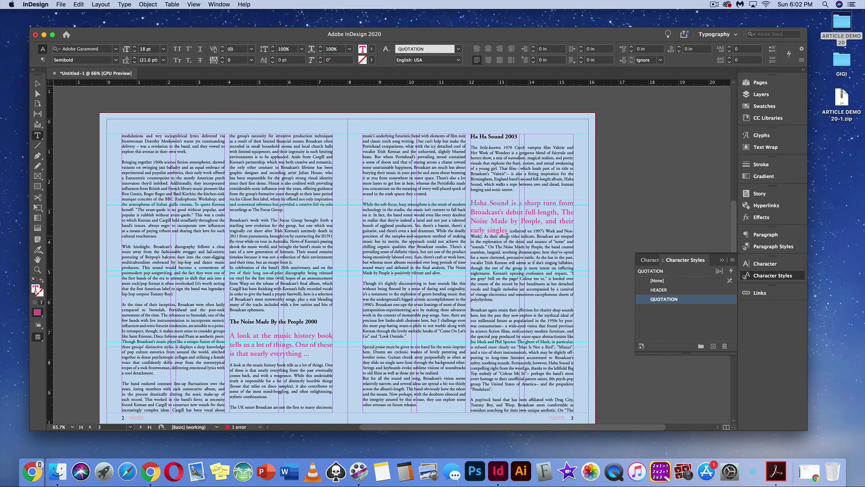
pyautogui.press('Return')
pyautogui.press('Return')
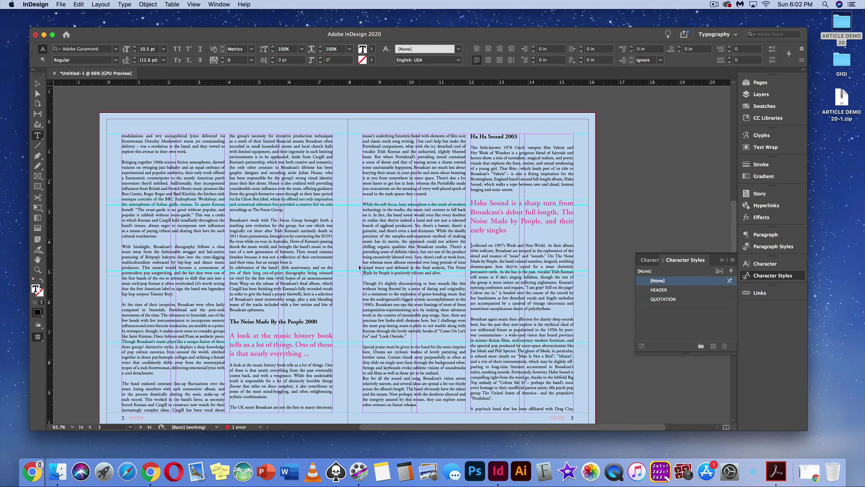
pyautogui.scroll(5, 365, 266)
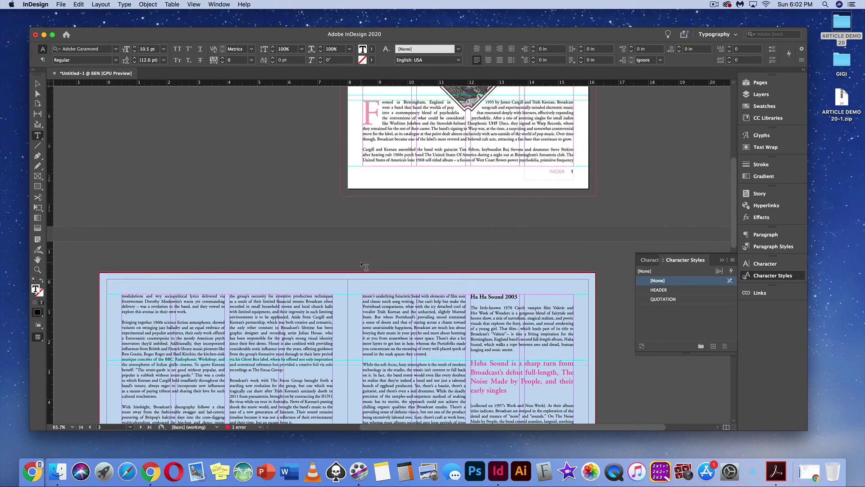
# Place goltziusfacepsd.psd over the upper-left corner of page 2's text, enlarged to about 2.35 in wide and rotated to -36°.
pyautogui.scroll(-10, 366, 266)
pyautogui.scroll(3, 362, 264)
pyautogui.scroll(2, 362, 264)
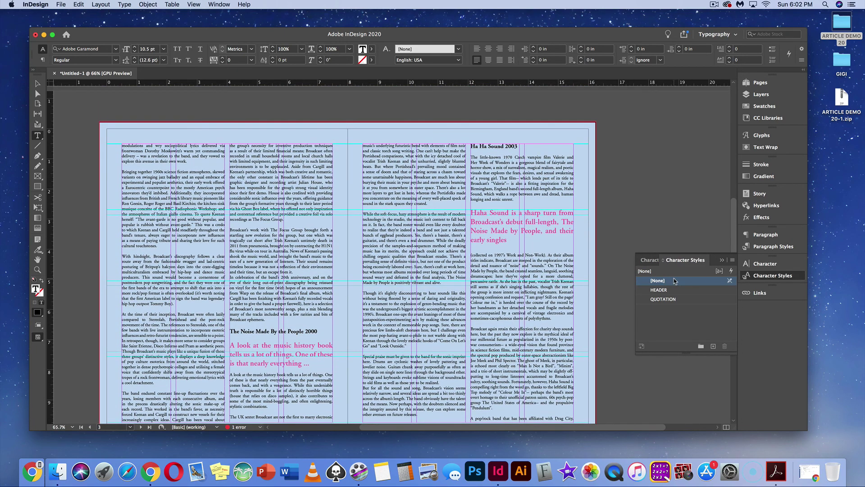
pyautogui.scroll(-1, 545, 261)
pyautogui.scroll(-1, 545, 261)
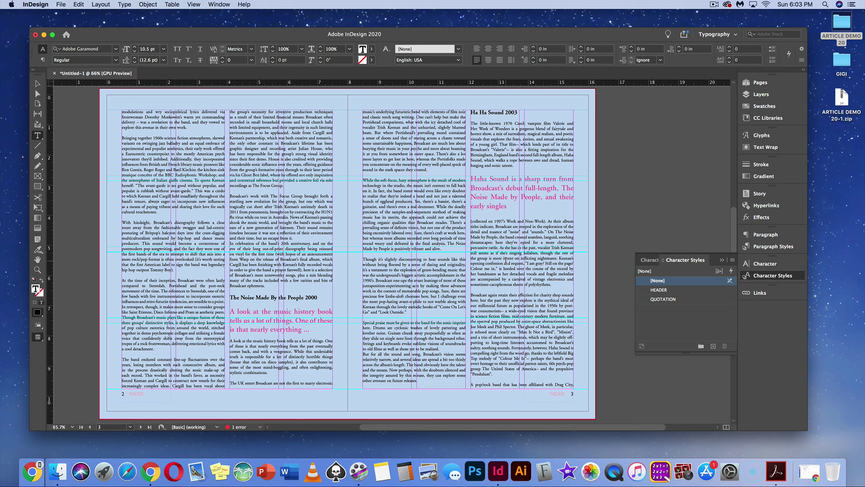
pyautogui.click(721, 261)
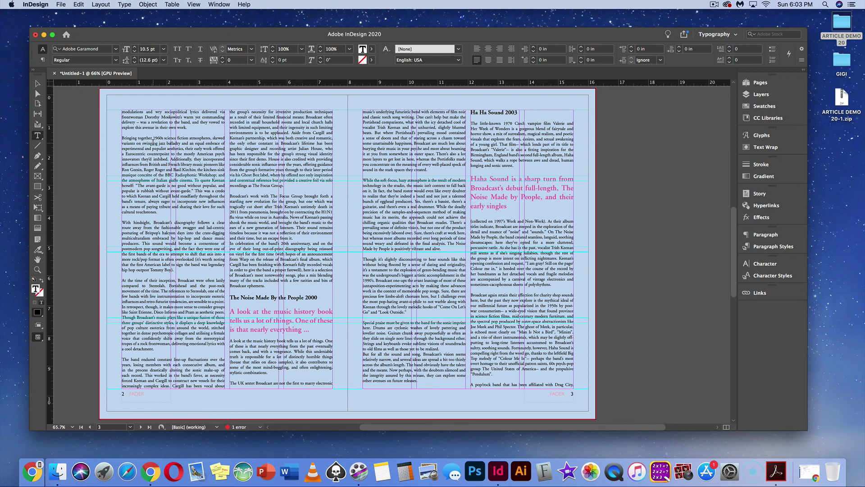
pyautogui.press('super+d')
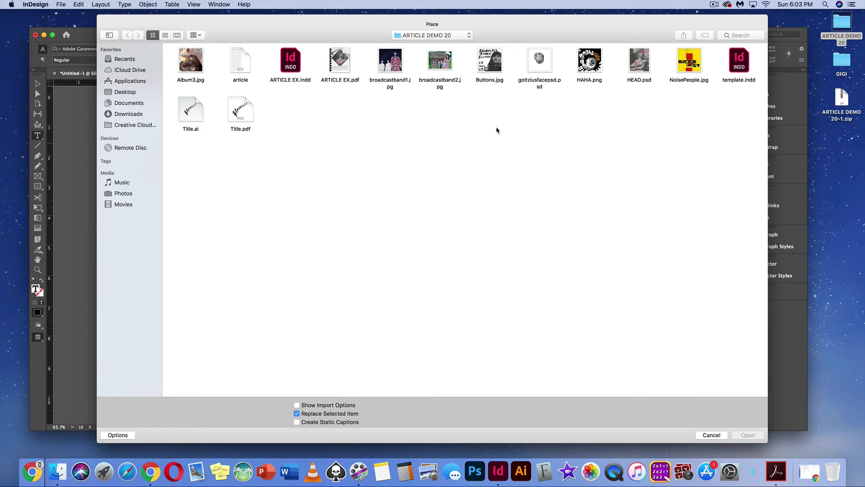
pyautogui.click(532, 68)
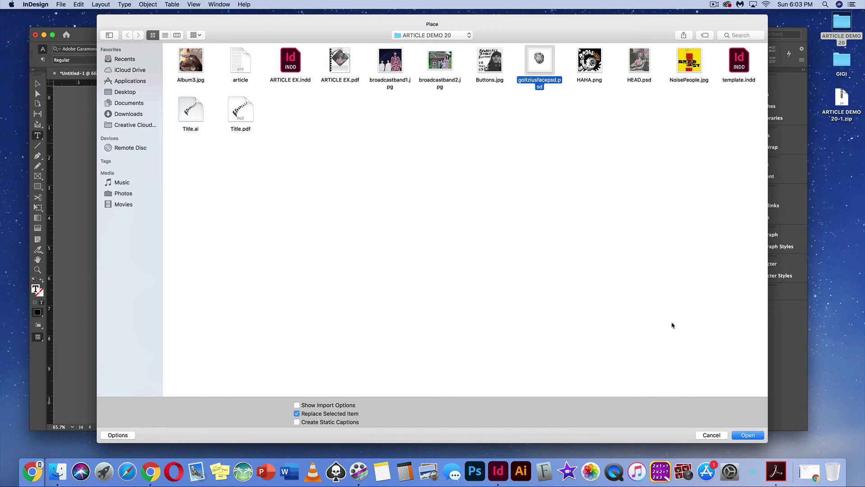
pyautogui.click(748, 435)
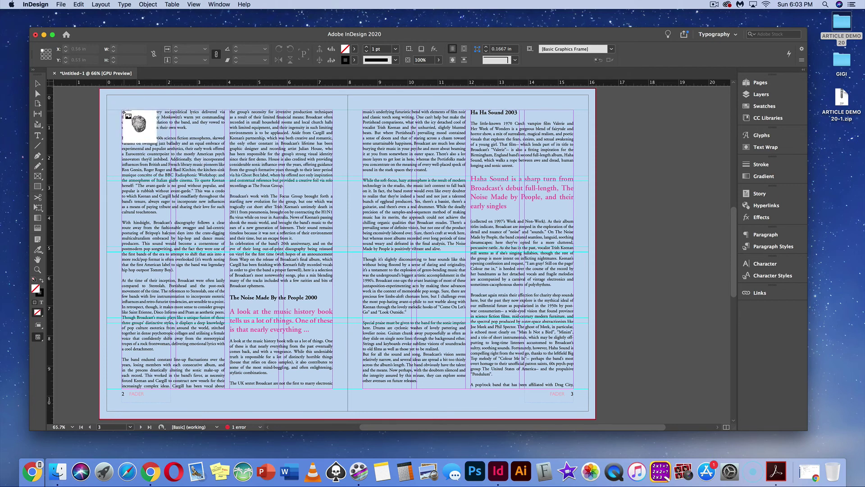
pyautogui.moveTo(122, 111); pyautogui.dragTo(176, 164)
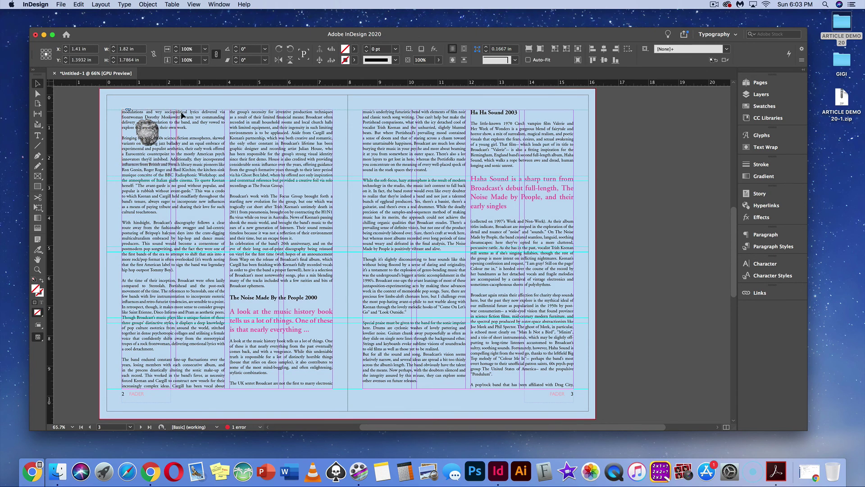
pyautogui.moveTo(180, 112); pyautogui.dragTo(168, 131)
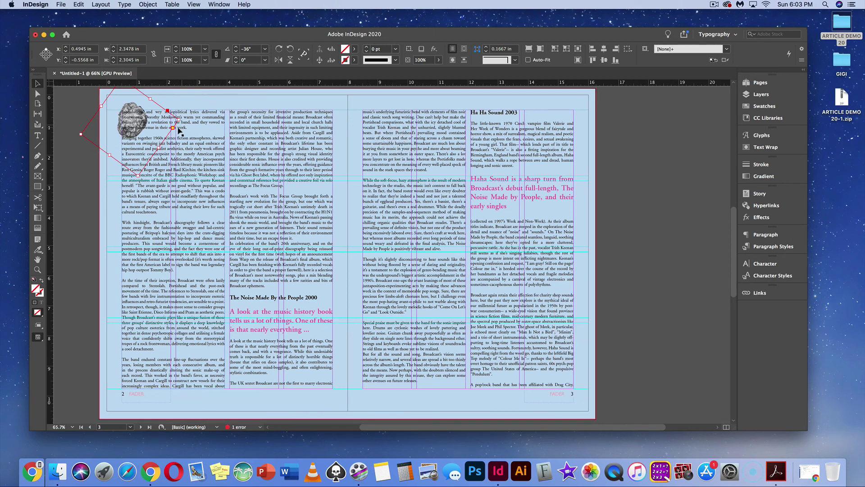
pyautogui.moveTo(144, 123); pyautogui.dragTo(143, 123)
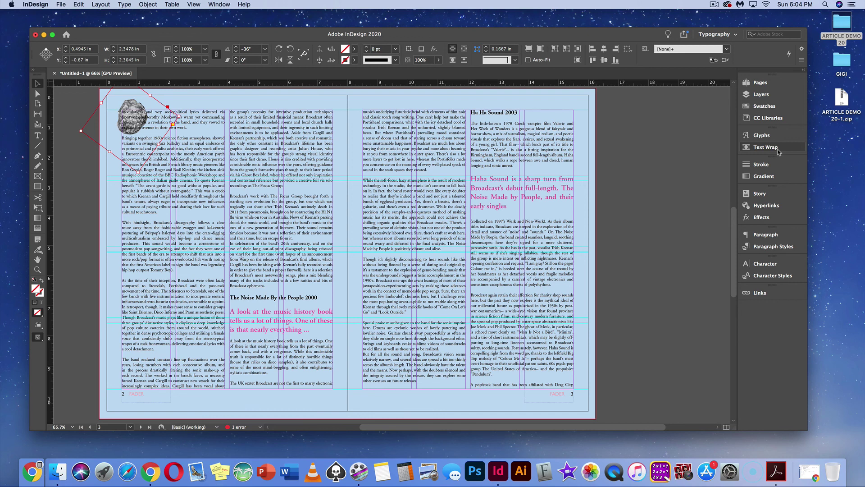
# Wrap the text around the face image's object shape, using the Alpha Channel contour type.
pyautogui.click(766, 147)
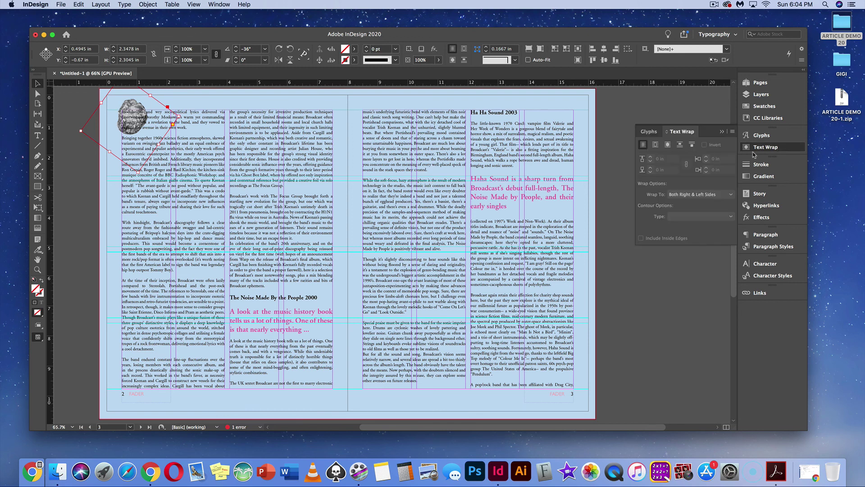
pyautogui.click(655, 147)
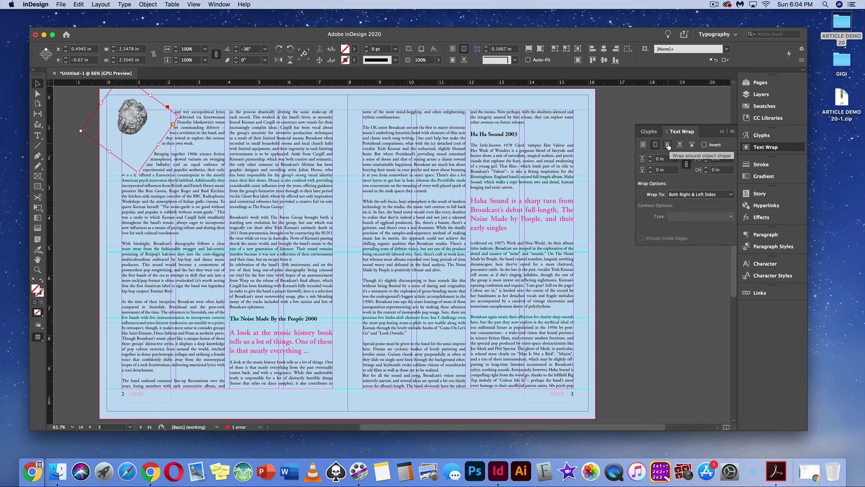
pyautogui.click(668, 145)
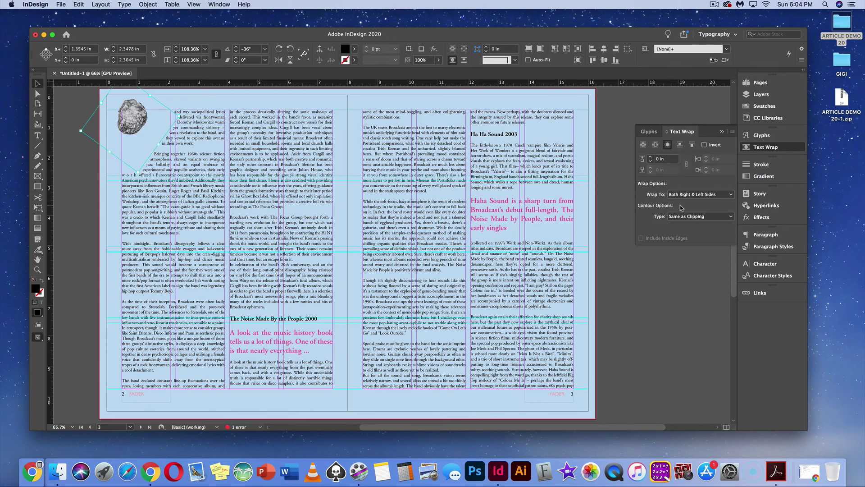
pyautogui.click(709, 219)
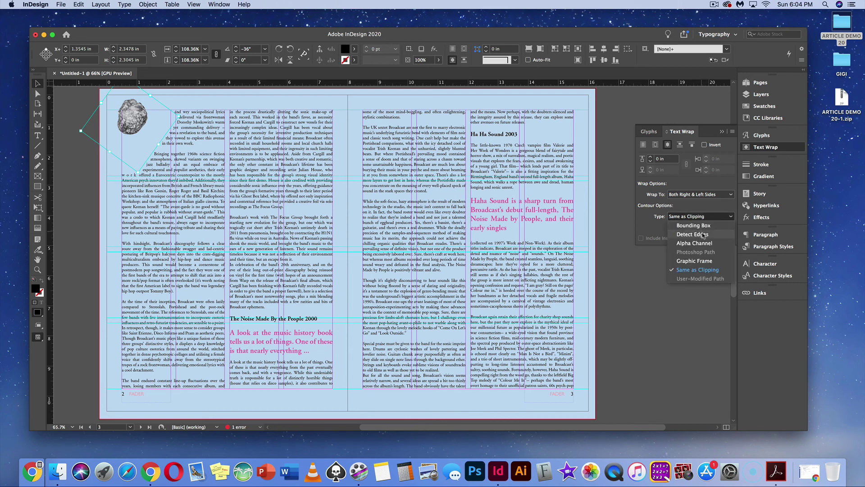
pyautogui.click(704, 236)
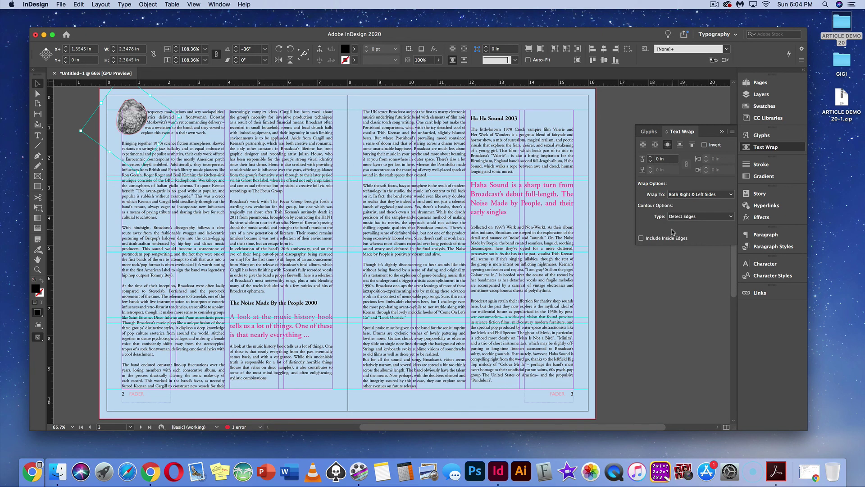
pyautogui.click(701, 218)
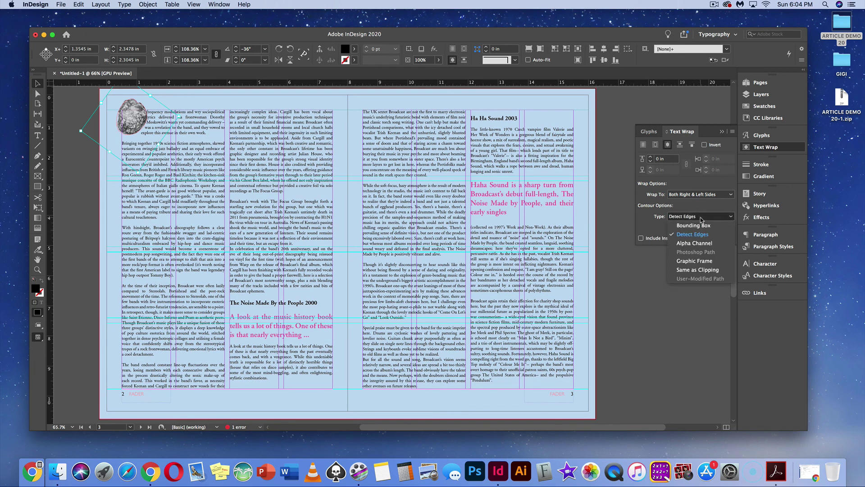
pyautogui.click(701, 244)
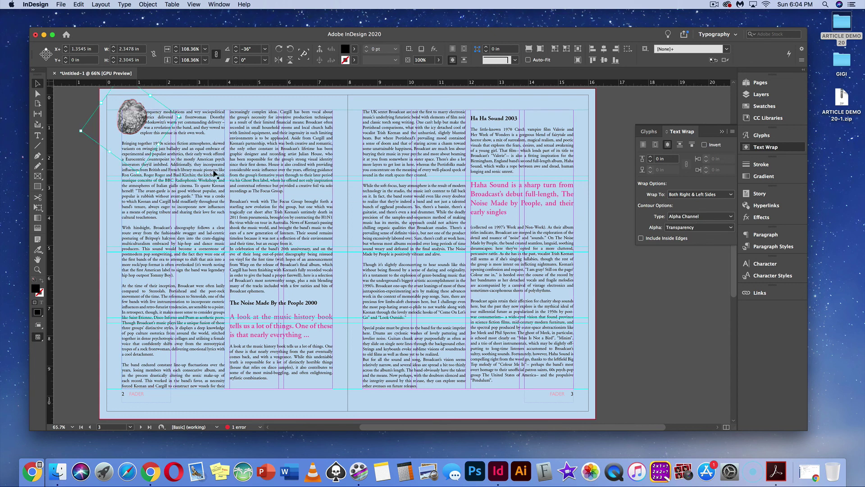
# Set the face image's text wrap offset to 0.1875 in.
pyautogui.click(651, 157)
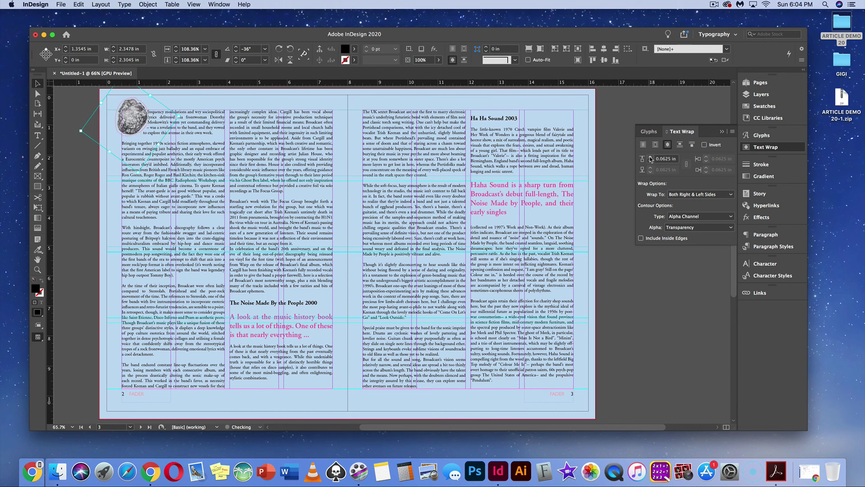
pyautogui.click(650, 157)
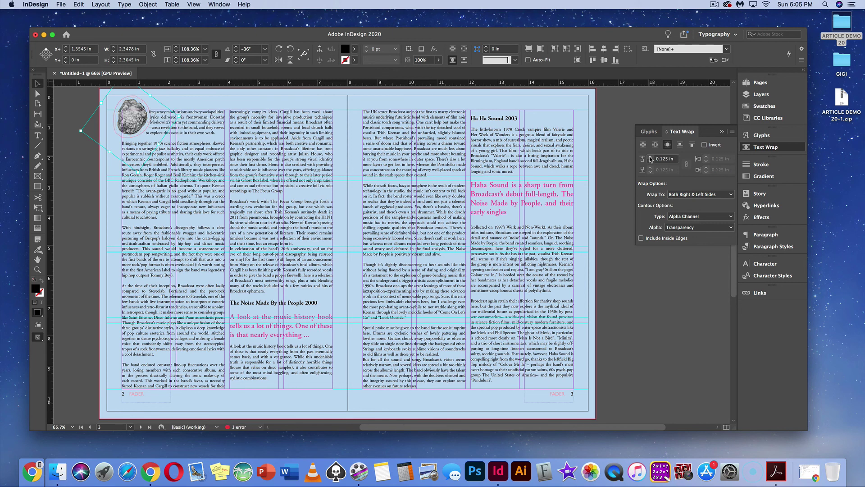
pyautogui.click(650, 157)
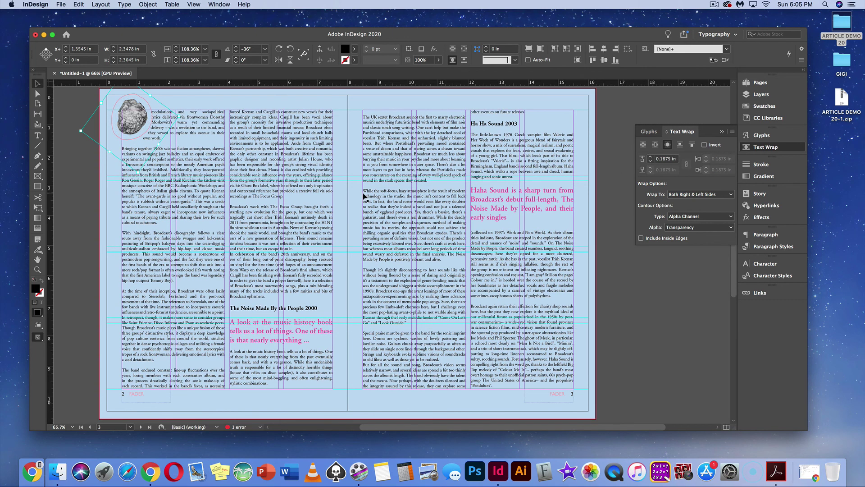
# Nudge the face image slightly down to a Y position of about -0.5 in and deselect it.
pyautogui.doubleClick(123, 117)
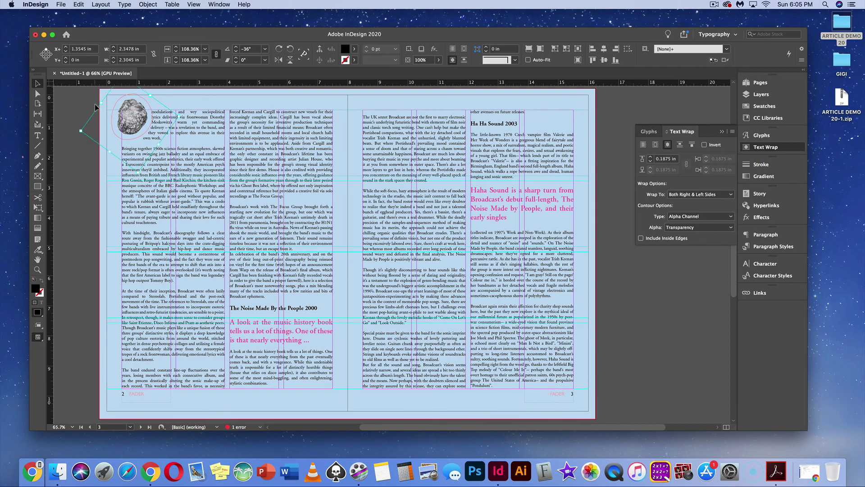
pyautogui.click(99, 111)
pyautogui.click(102, 104)
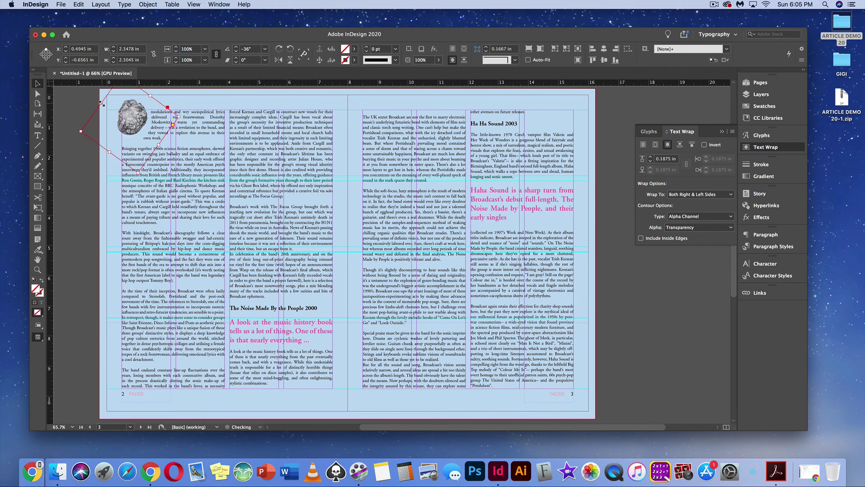
pyautogui.press('Down')
pyautogui.press('Down')
pyautogui.press('Down')
pyautogui.press('Down')
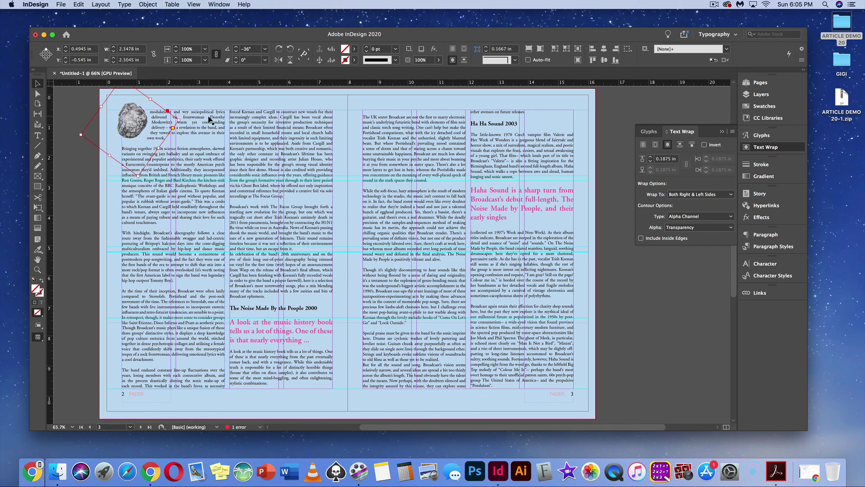
pyautogui.press('Down')
pyautogui.press('Down')
pyautogui.press('Down')
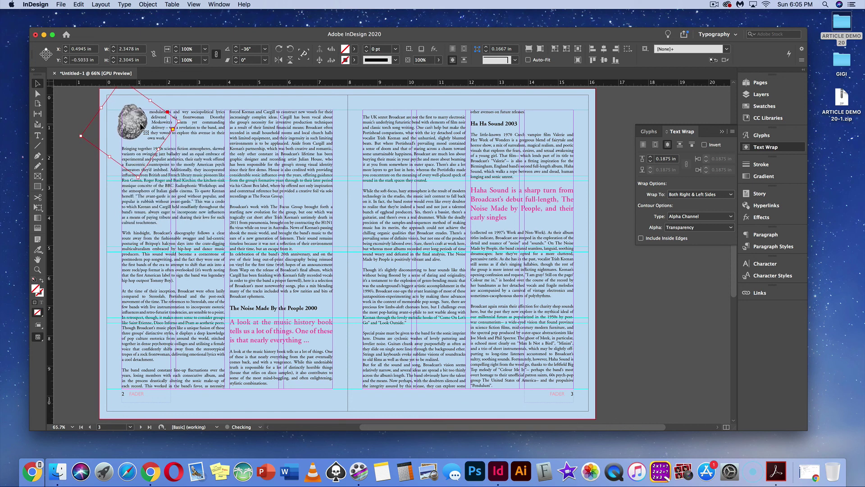
pyautogui.click(123, 198)
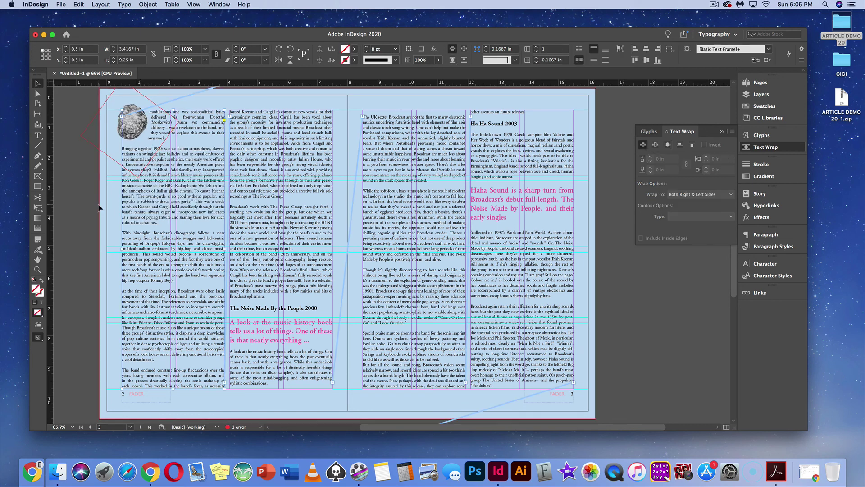
pyautogui.click(100, 205)
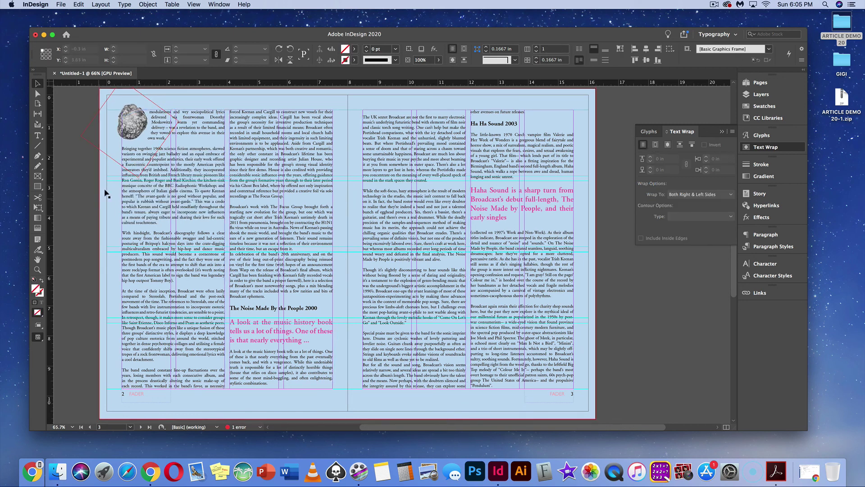
# Add a drop shadow to the face image with 33% opacity and an angle of 123°.
pyautogui.click(113, 96)
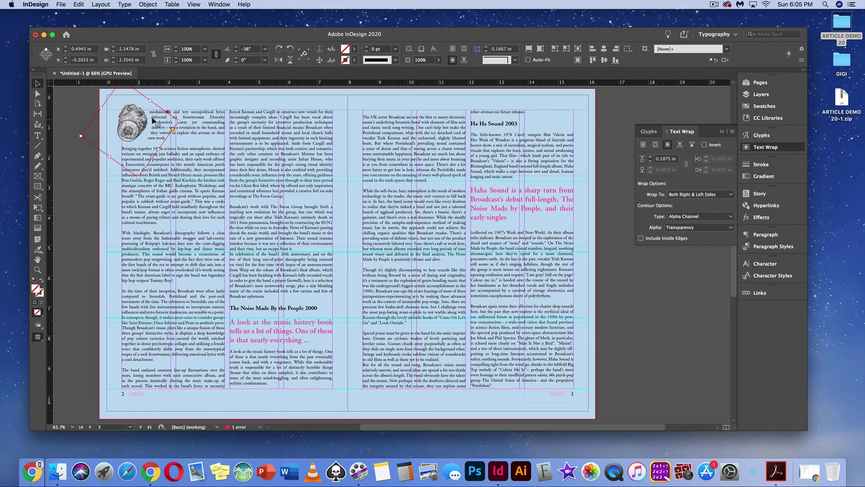
pyautogui.click(435, 50)
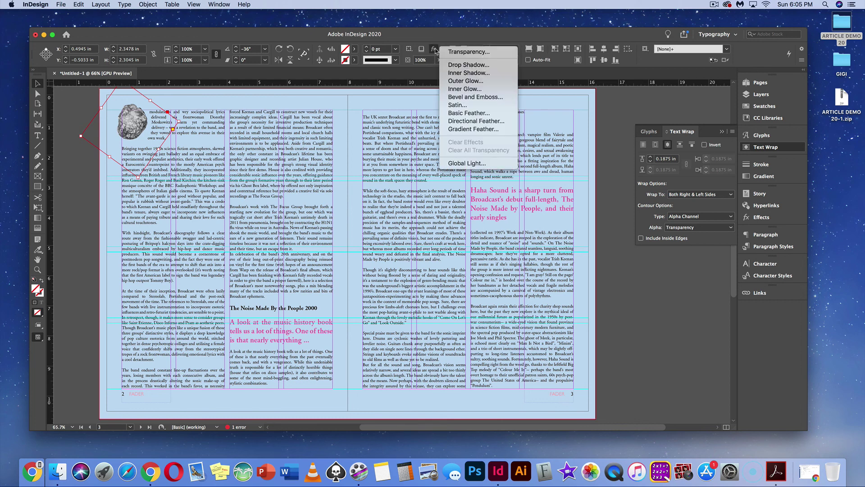
pyautogui.click(451, 65)
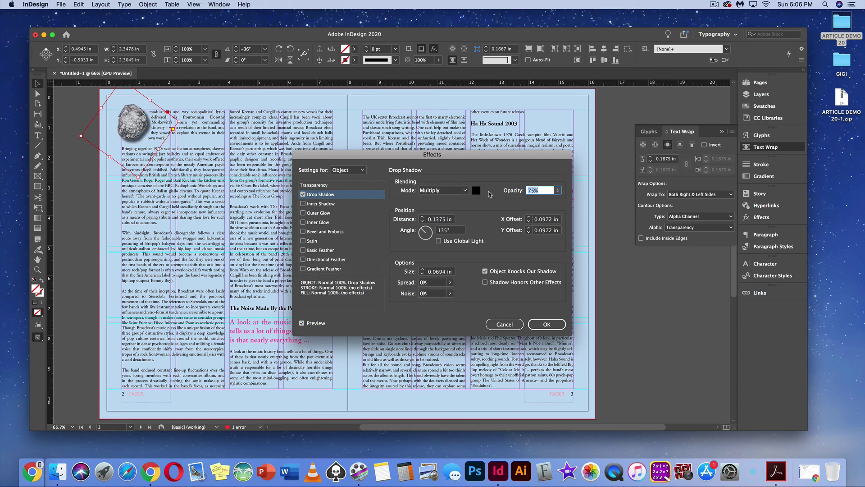
pyautogui.click(557, 191)
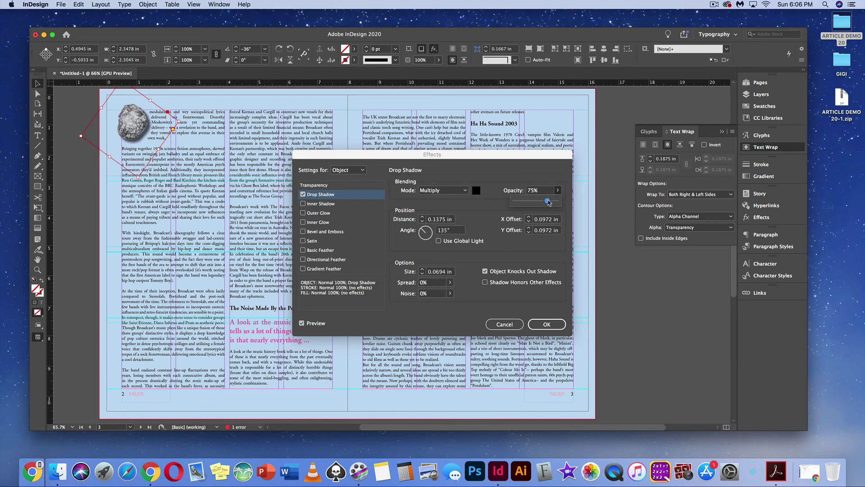
pyautogui.moveTo(549, 203); pyautogui.dragTo(533, 201)
pyautogui.click(428, 229)
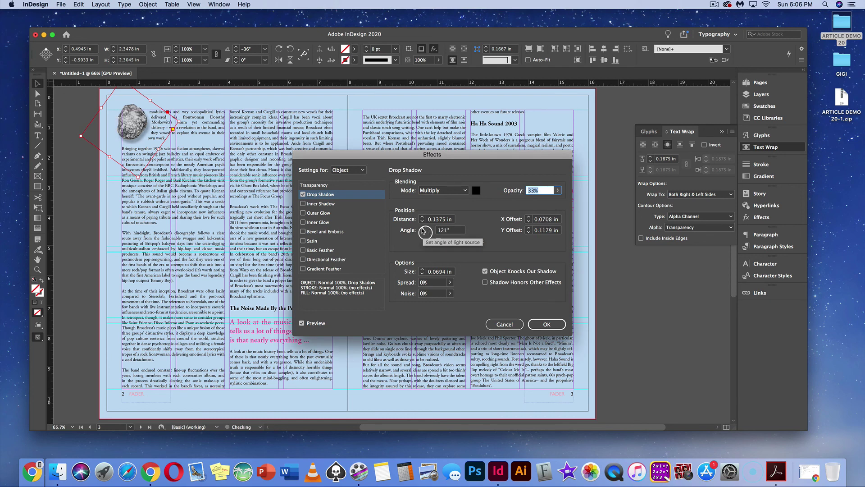
pyautogui.moveTo(429, 231); pyautogui.dragTo(423, 231)
# Set the drop shadow's size to 0.1875 in, spread to 1% and distance to 0.0625 in, and apply the effect.
pyautogui.click(422, 270)
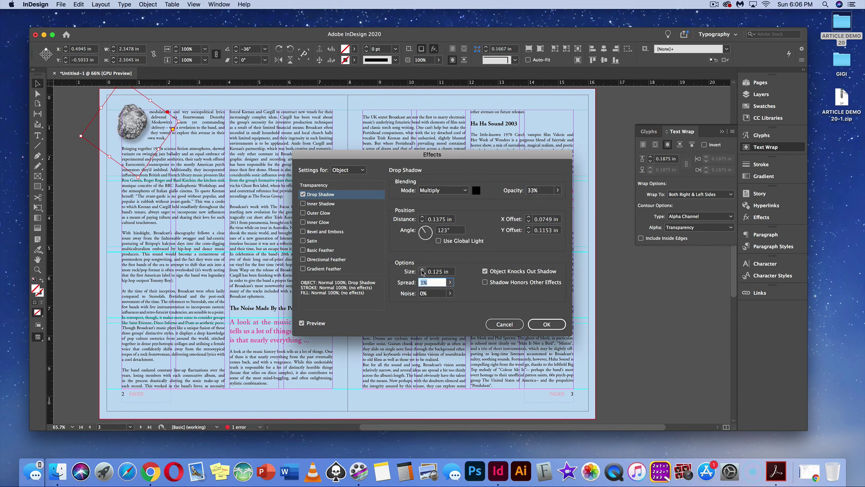
pyautogui.click(422, 270)
pyautogui.click(423, 273)
pyautogui.click(422, 269)
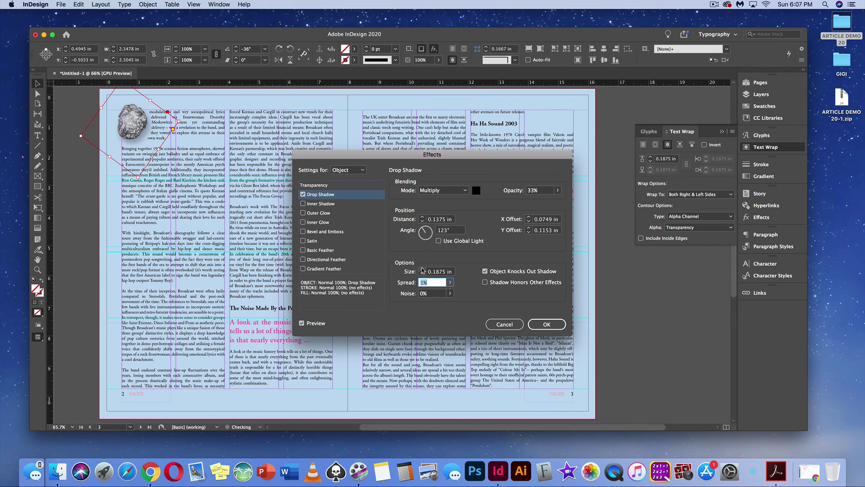
pyautogui.click(421, 221)
pyautogui.click(422, 221)
pyautogui.click(421, 221)
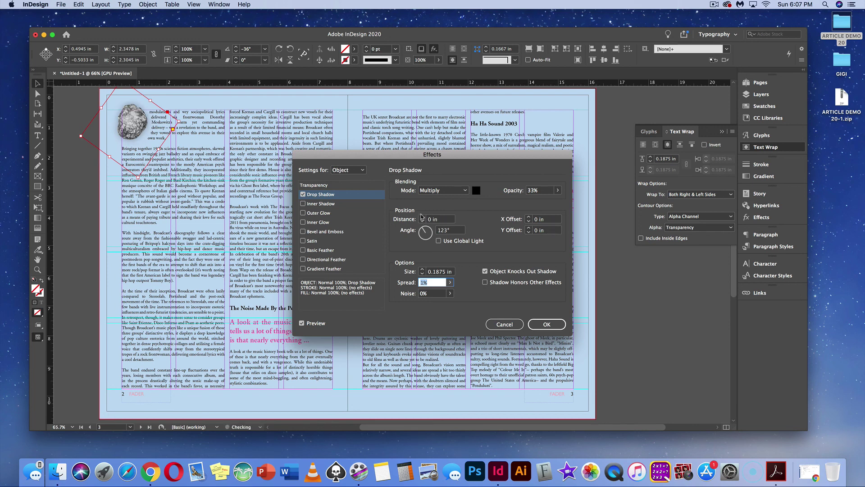
pyautogui.click(421, 217)
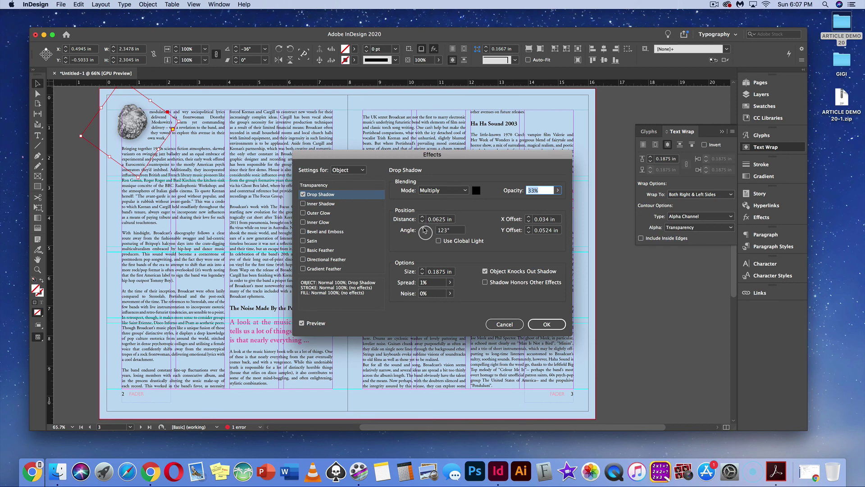
pyautogui.moveTo(423, 228); pyautogui.dragTo(423, 229)
pyautogui.click(547, 324)
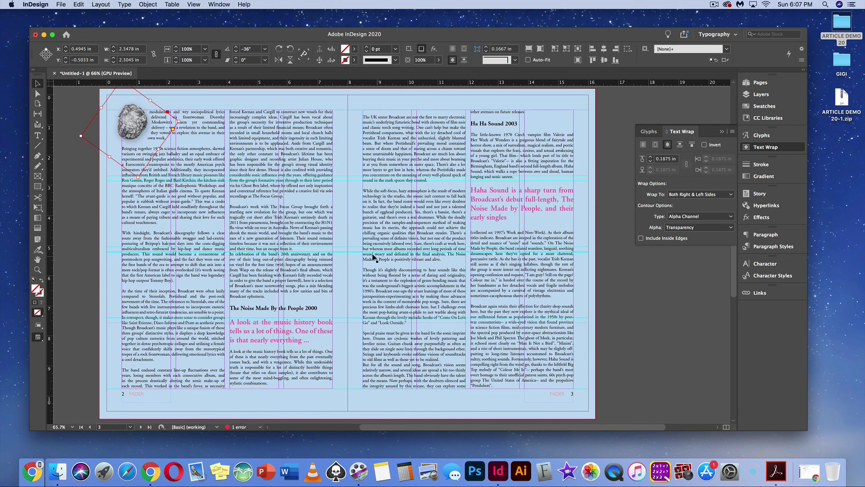
# Place broadcastband1.jpg over the lower part of page 3's first text column at about 4 in wide.
pyautogui.click(349, 245)
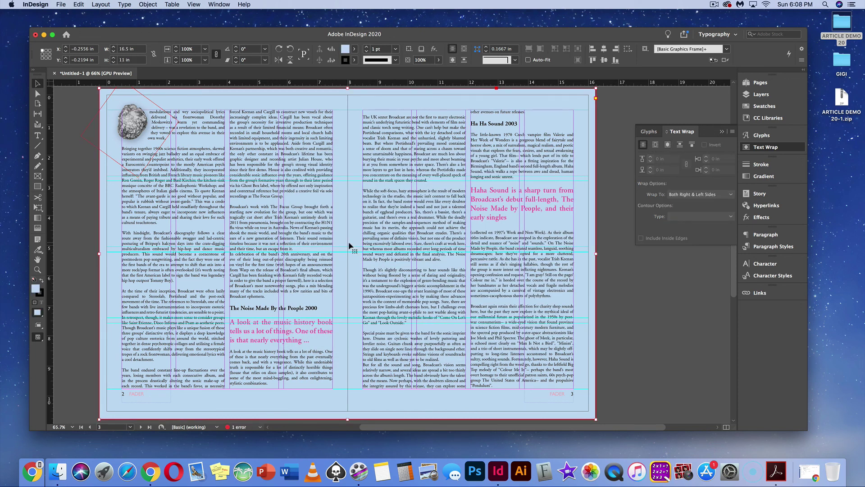
pyautogui.scroll(-2, 350, 248)
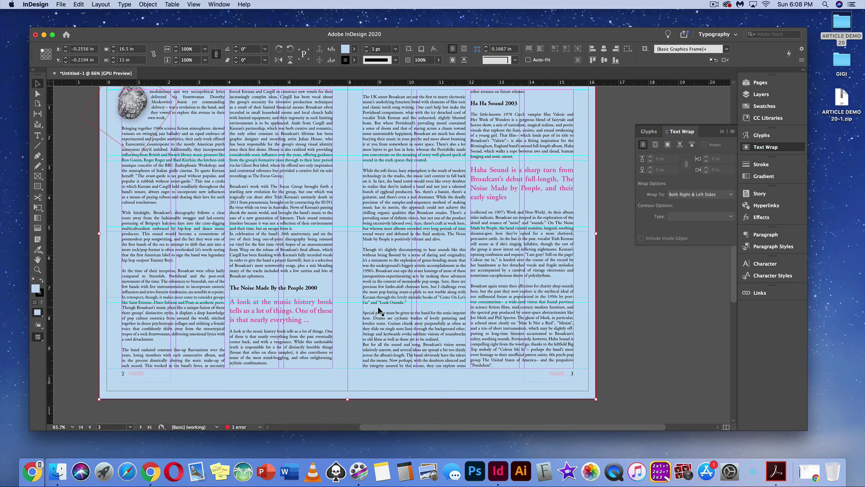
pyautogui.click(378, 314)
pyautogui.press('super+d')
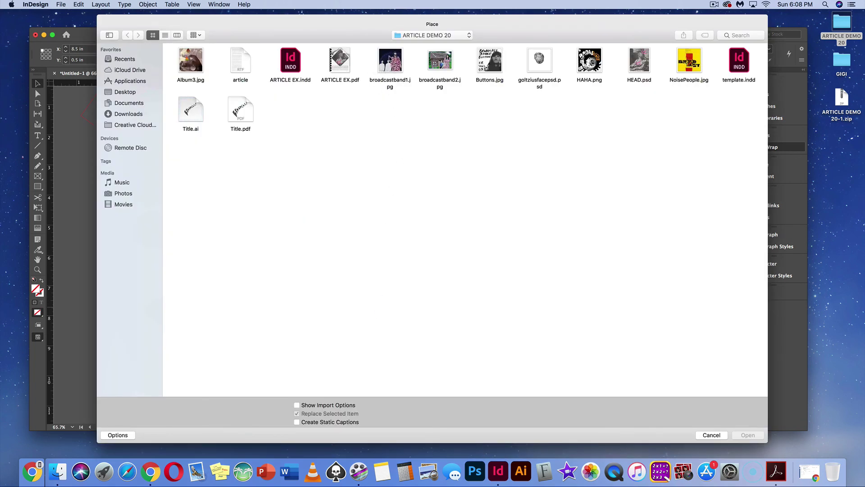
pyautogui.click(391, 63)
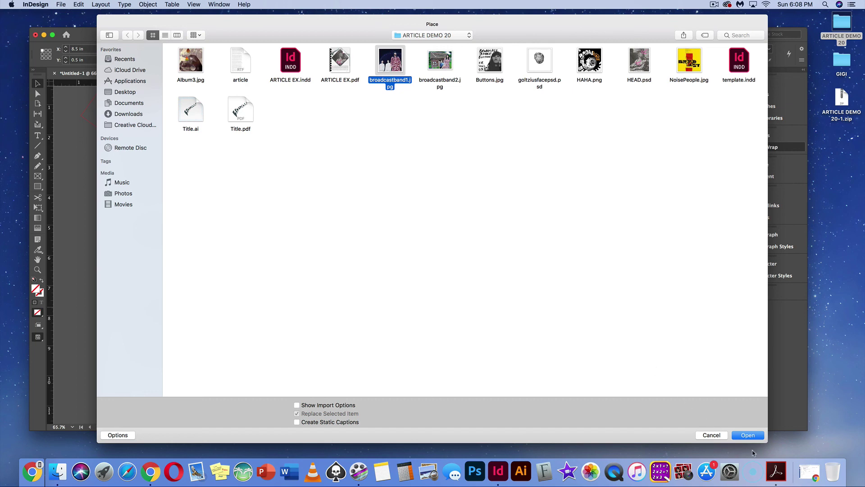
pyautogui.click(747, 435)
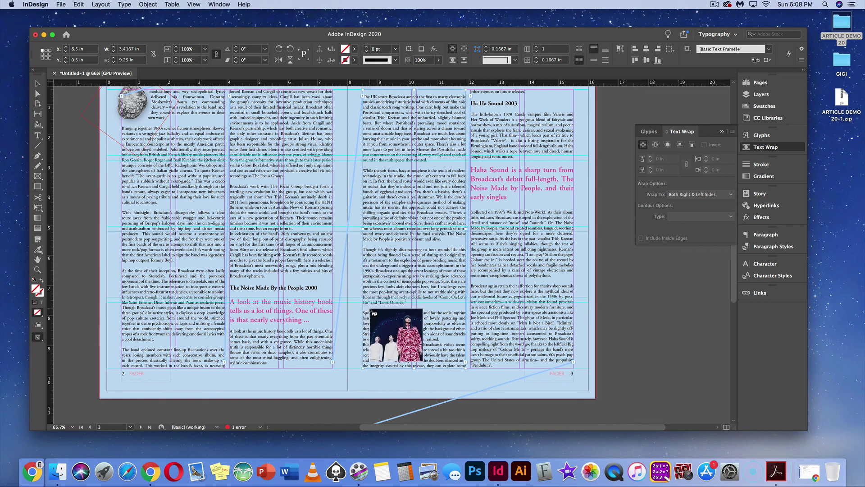
pyautogui.click(363, 255)
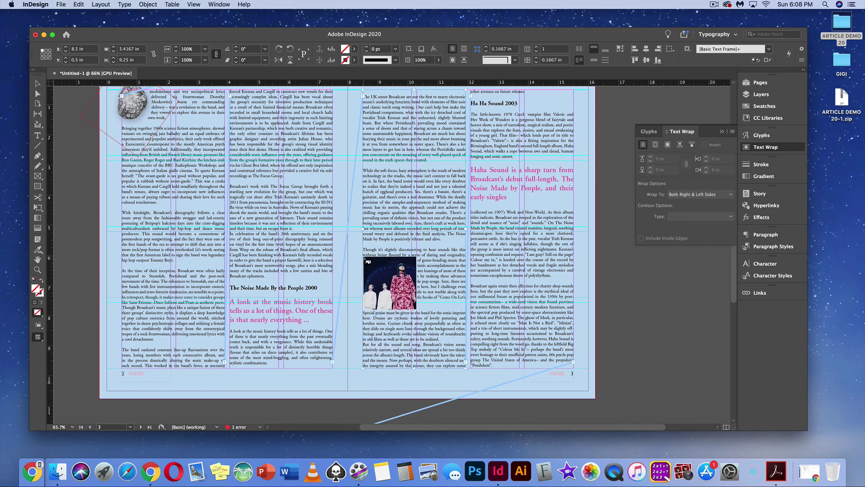
pyautogui.moveTo(389, 283)
pyautogui.mouseDown()
pyautogui.moveTo(381, 288)
pyautogui.moveTo(385, 275)
pyautogui.mouseUp()
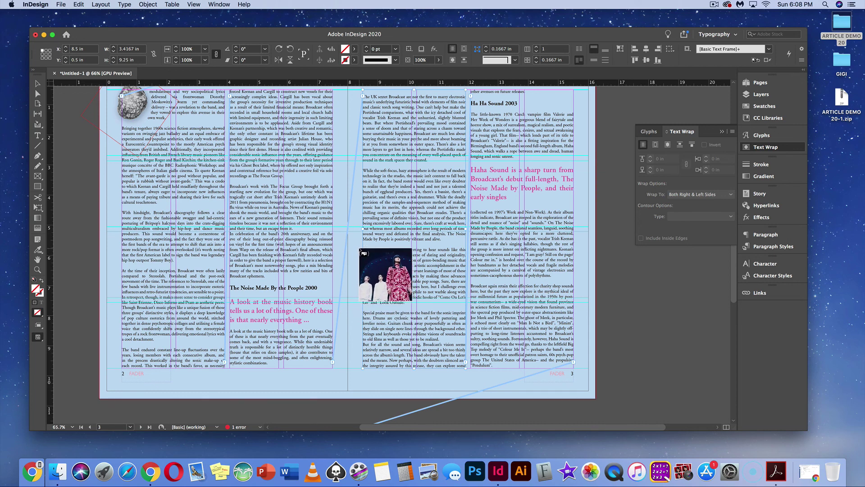
pyautogui.moveTo(411, 300); pyautogui.dragTo(449, 369)
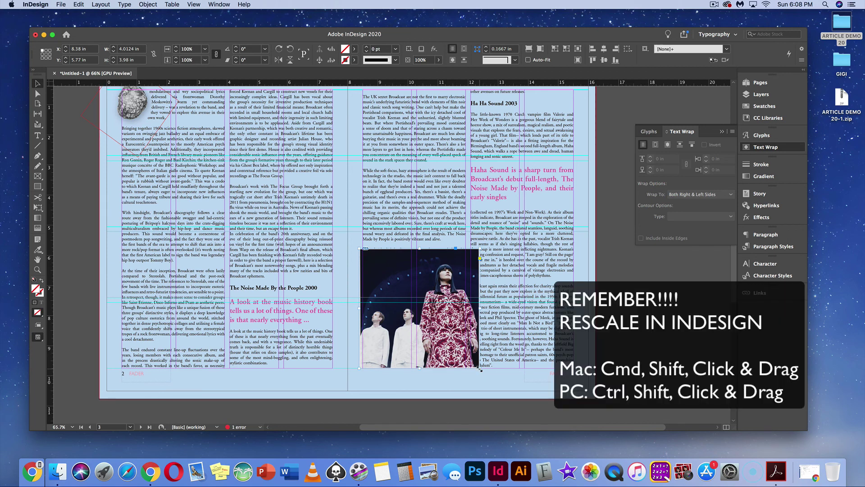
# Scale the band photo proportionally to about 3.41 in wide, fit it at the foot of page 3's first column, and deselect it.
pyautogui.moveTo(480, 369); pyautogui.dragTo(448, 356)
pyautogui.moveTo(367, 276); pyautogui.dragTo(369, 306)
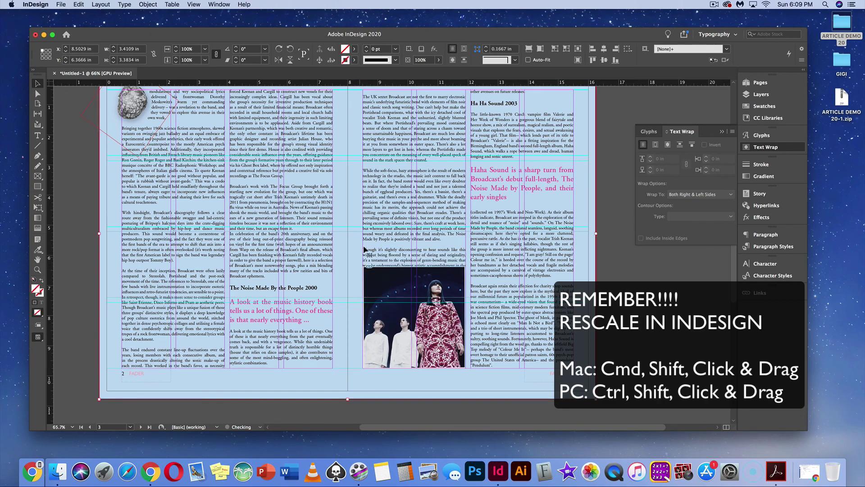
pyautogui.click(367, 243)
# Check which layer holds the band photo and make Layer 1 the active layer.
pyautogui.press('super+equal')
pyautogui.press('super+equal')
pyautogui.press('super+equal')
pyautogui.moveTo(431, 289); pyautogui.dragTo(360, 152)
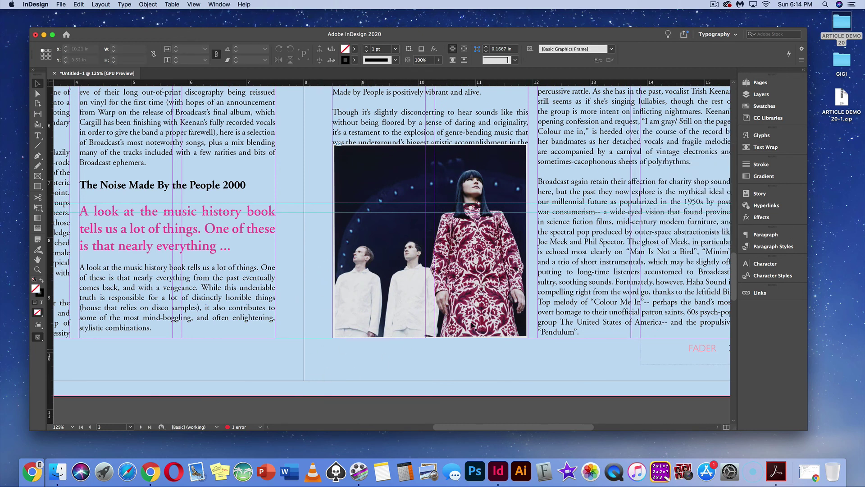
pyautogui.click(757, 96)
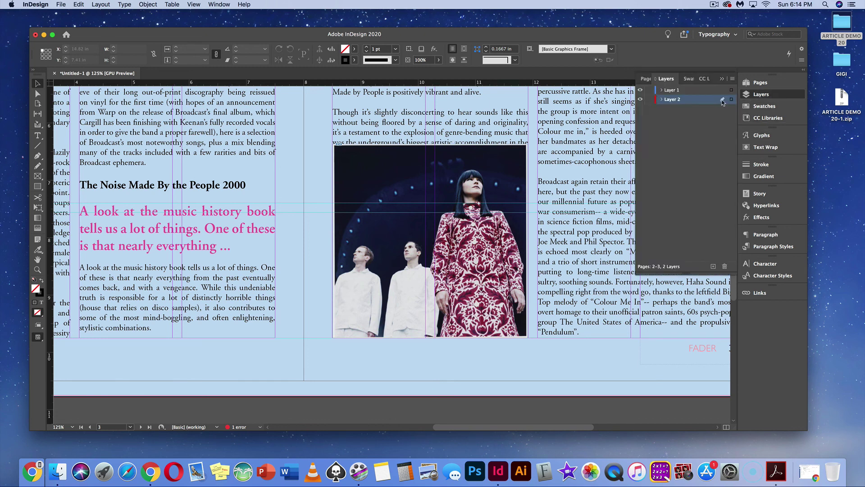
pyautogui.click(662, 90)
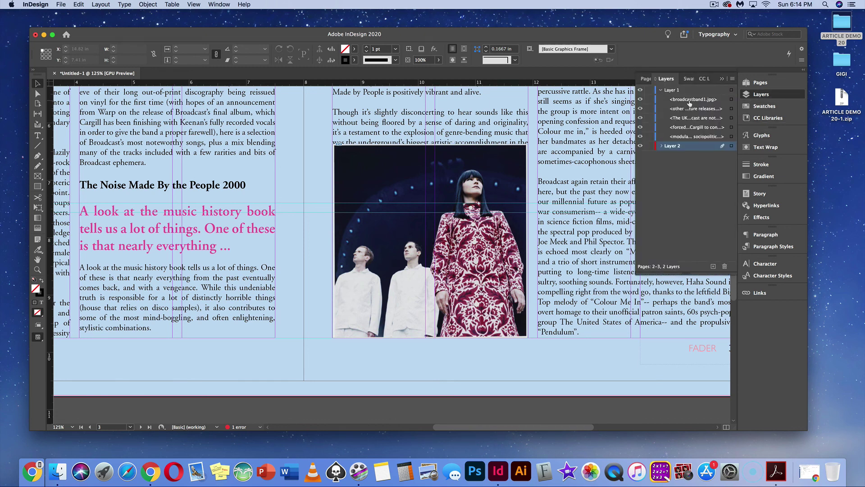
pyautogui.click(661, 91)
pyautogui.click(671, 90)
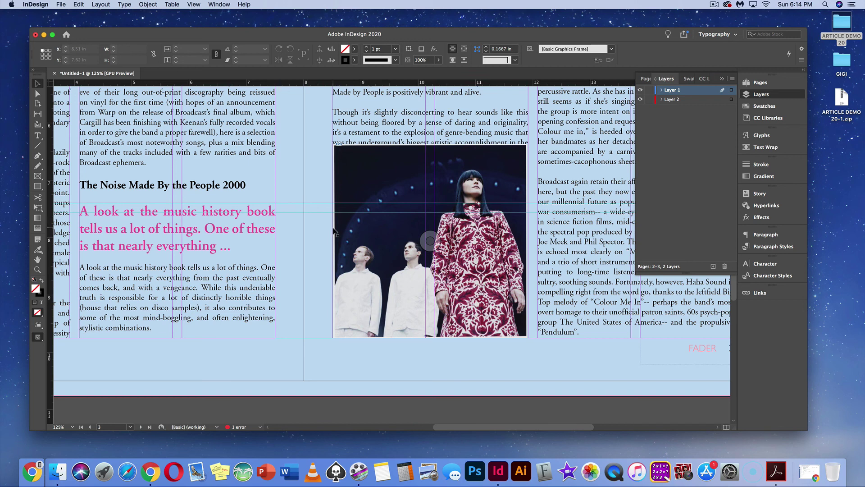
# Start a Pen tool path at the photo's lower-left corner and trace loosely around the first man's shoulder and head to his other shoulder.
pyautogui.click(37, 156)
pyautogui.click(334, 338)
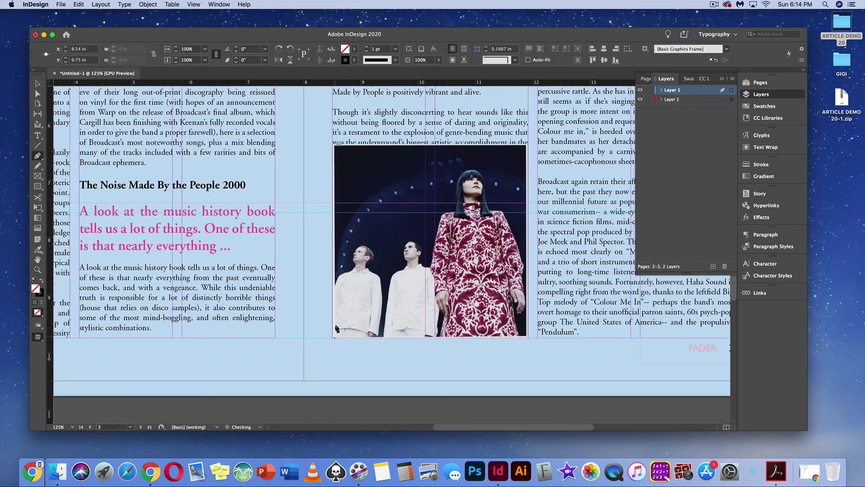
pyautogui.click(335, 283)
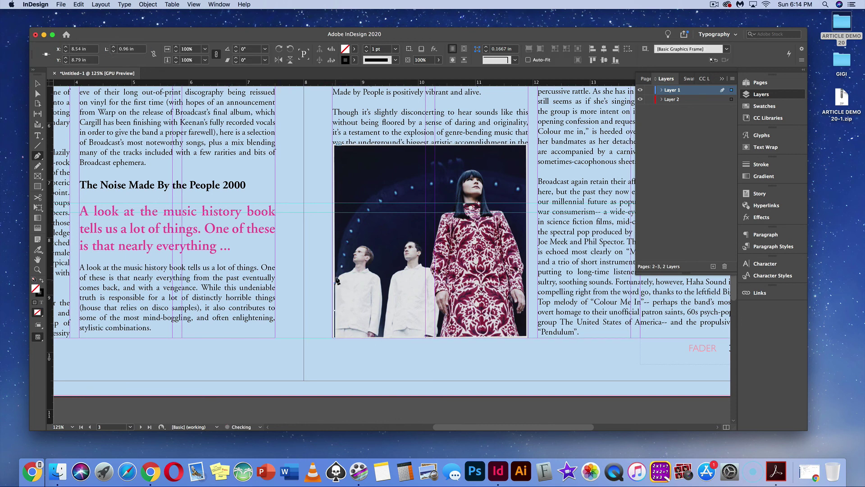
pyautogui.click(341, 272)
pyautogui.click(354, 268)
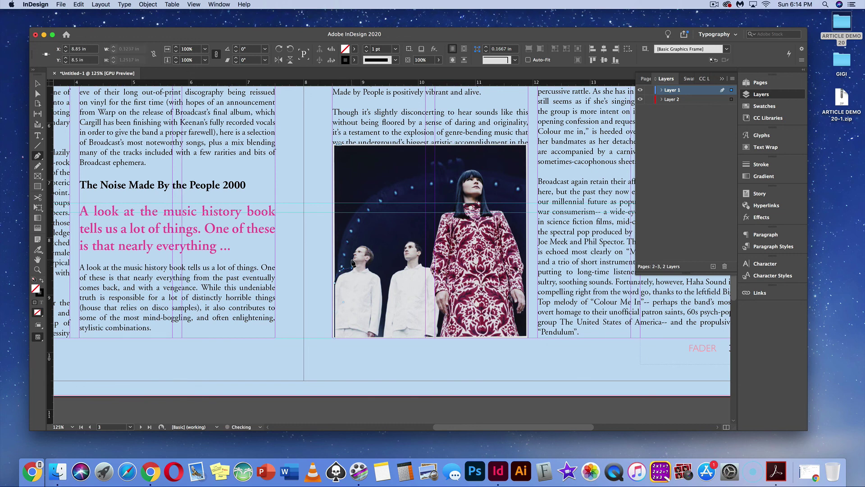
pyautogui.click(352, 261)
pyautogui.click(366, 243)
pyautogui.moveTo(377, 255); pyautogui.dragTo(380, 264)
pyautogui.click(376, 272)
pyautogui.click(381, 277)
pyautogui.click(386, 287)
# Continue the pen path up around the second man's shoulder and head to the edge of the woman's dress.
pyautogui.click(400, 269)
pyautogui.click(403, 252)
pyautogui.click(411, 238)
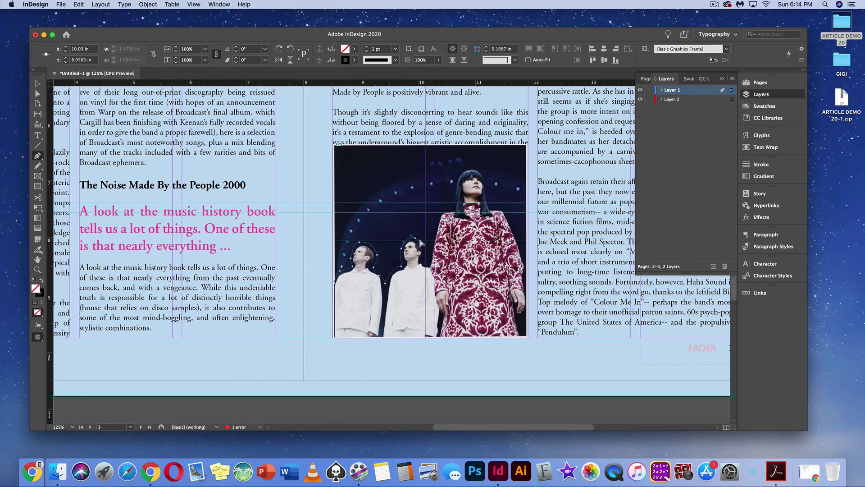
pyautogui.moveTo(421, 243)
pyautogui.mouseDown()
pyautogui.moveTo(430, 260)
pyautogui.moveTo(431, 247)
pyautogui.mouseUp()
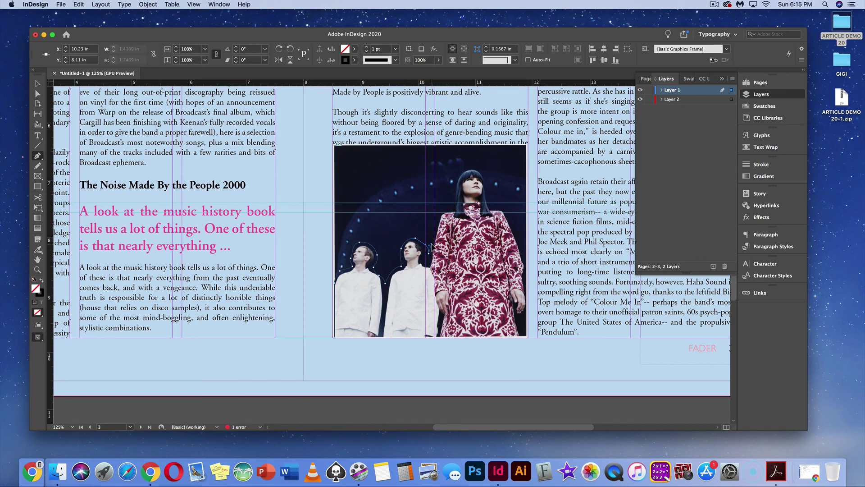
# Continue the pen path around the woman's shoulder, hair and far shoulder, following her arm downward.
pyautogui.click(443, 210)
pyautogui.click(446, 208)
pyautogui.click(452, 211)
pyautogui.click(461, 172)
pyautogui.click(480, 172)
pyautogui.click(491, 210)
pyautogui.click(515, 228)
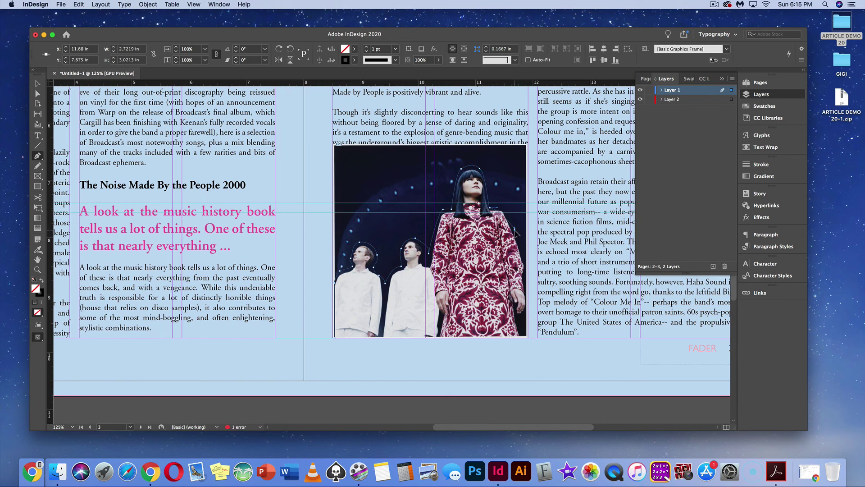
pyautogui.click(523, 252)
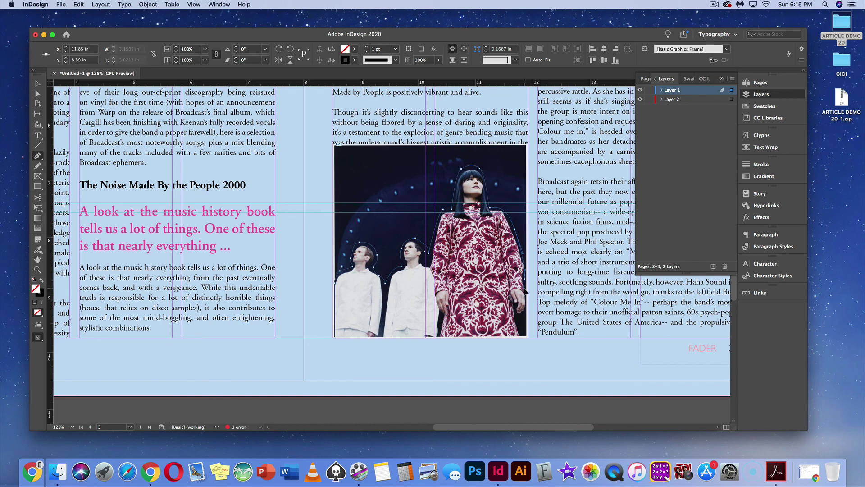
# Close the pen outline along the photo's bottom edge back to its starting point and adjust its position slightly.
pyautogui.click(525, 338)
pyautogui.click(527, 339)
pyautogui.click(335, 339)
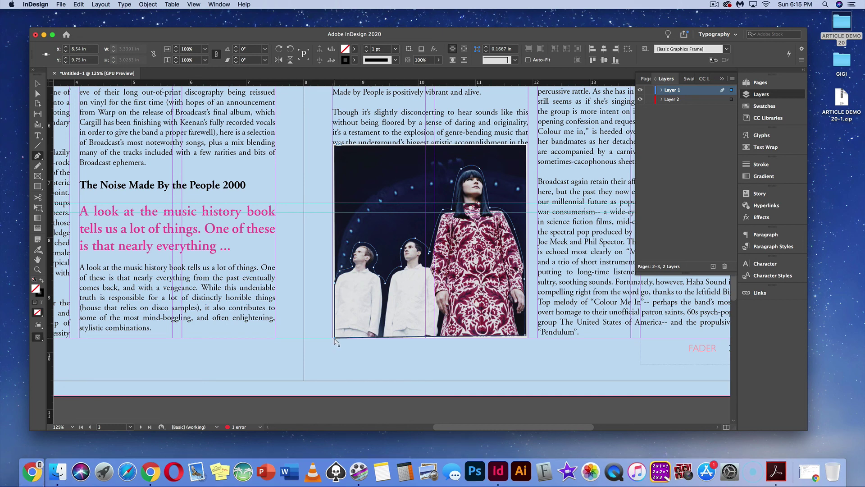
pyautogui.moveTo(335, 341); pyautogui.dragTo(334, 338)
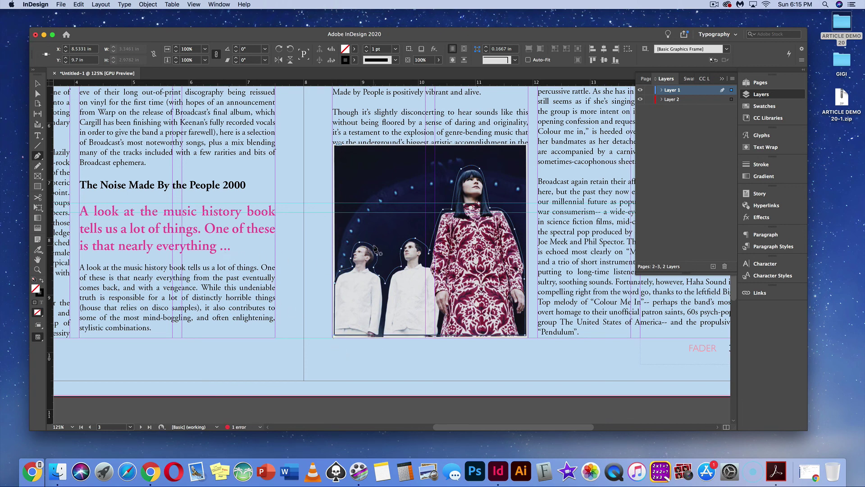
# Select the band photo behind the traced outline and cut it to the clipboard.
pyautogui.click(38, 83)
pyautogui.click(369, 160)
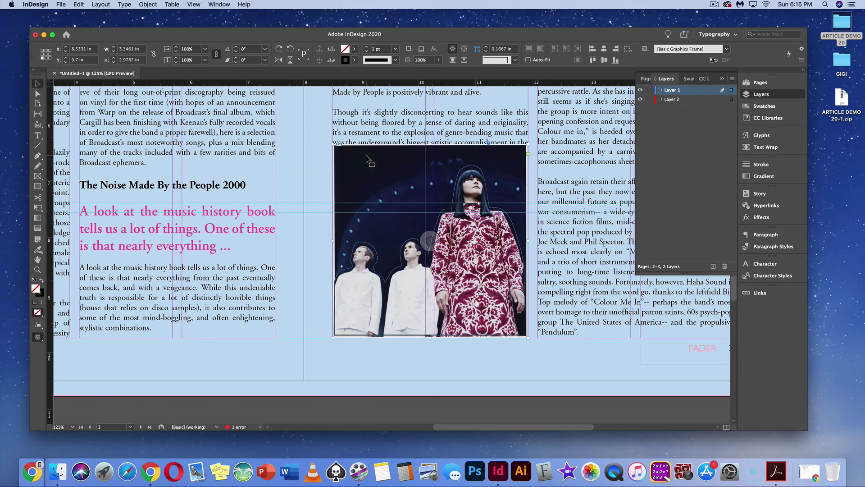
pyautogui.click(661, 90)
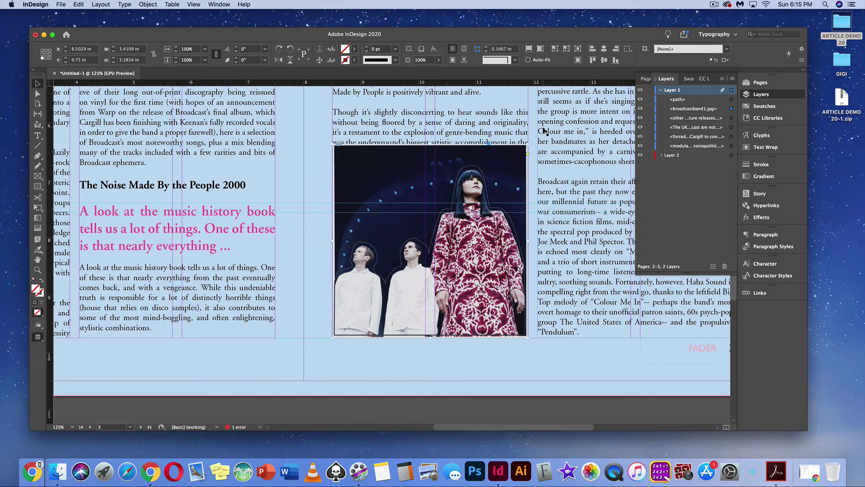
pyautogui.click(76, 4)
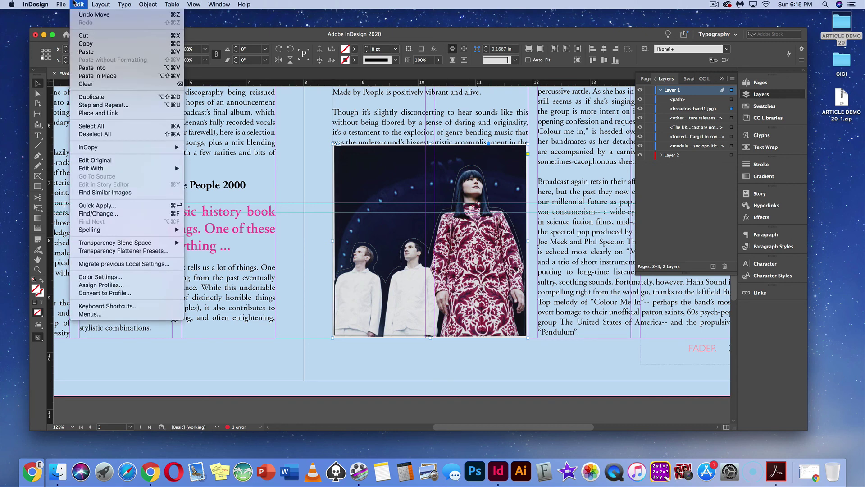
pyautogui.click(84, 36)
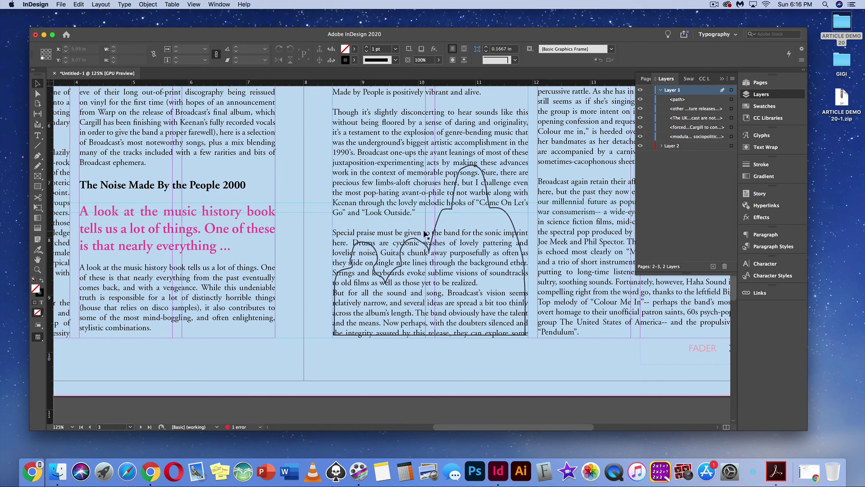
# Paste the cut band photo into the traced outline as a silhouette and deselect it.
pyautogui.click(436, 224)
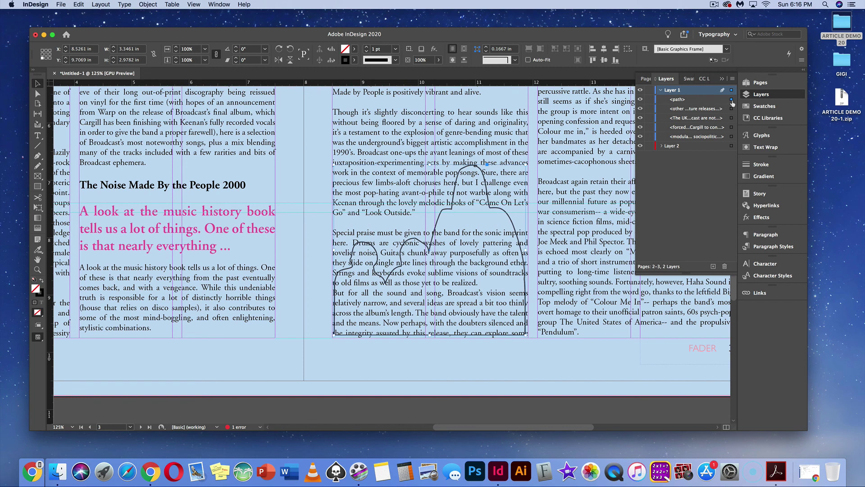
pyautogui.click(79, 4)
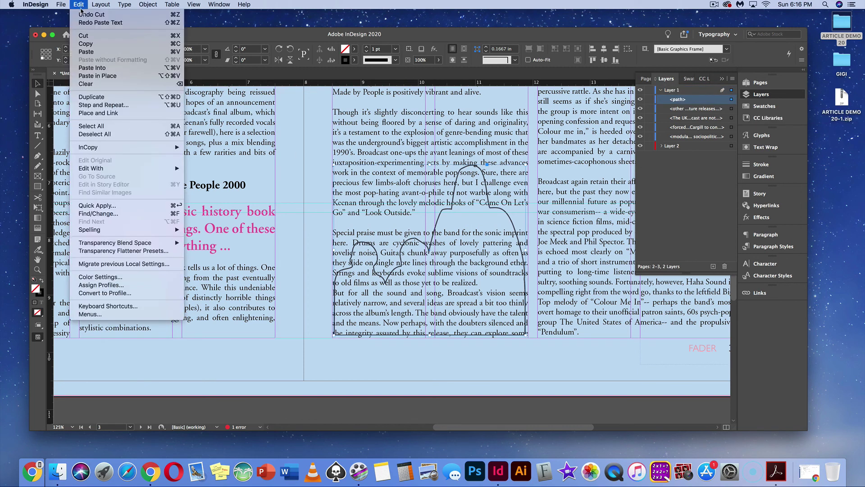
pyautogui.click(92, 68)
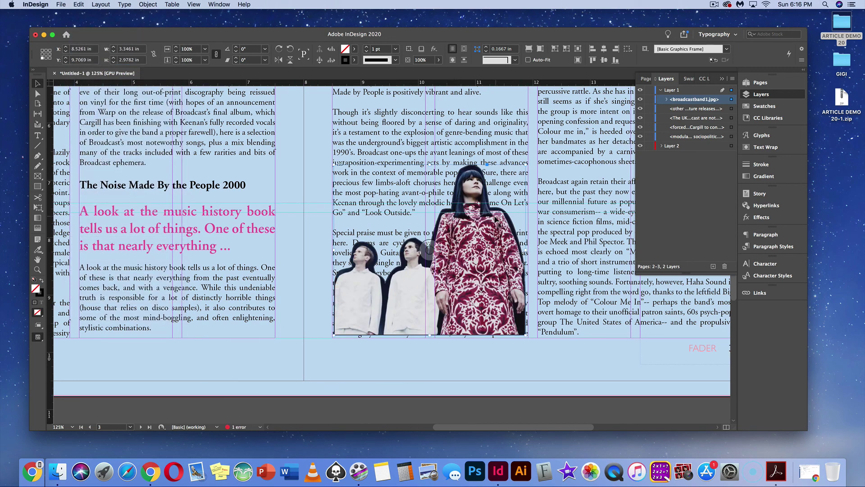
pyautogui.click(310, 247)
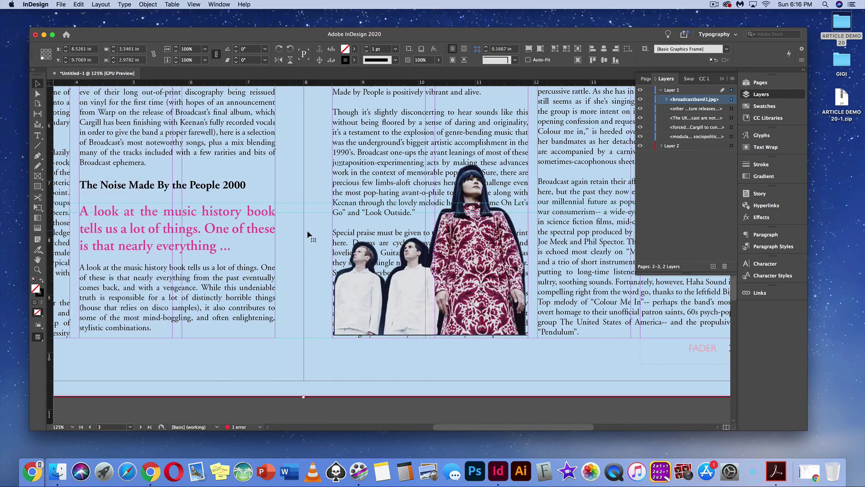
# Set the silhouetted band photo's stroke to None.
pyautogui.click(455, 270)
pyautogui.click(355, 60)
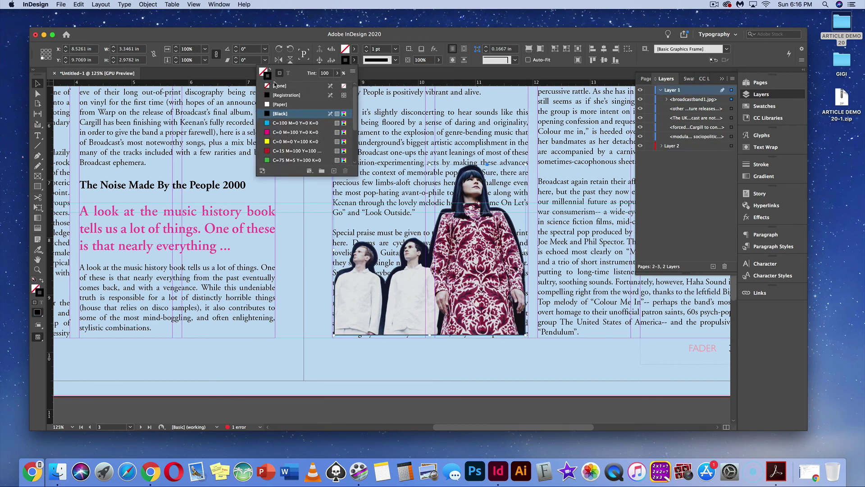
pyautogui.click(275, 86)
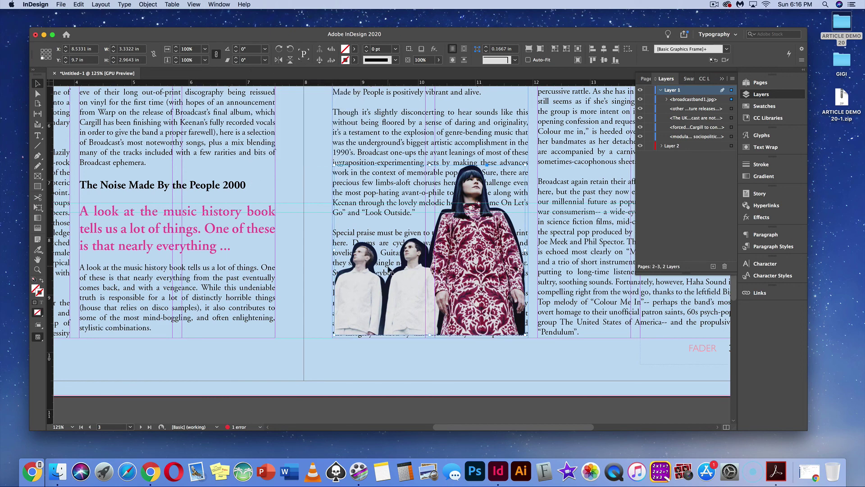
# Tighten the silhouette's outline by adjusting its anchor point above the middle band member's head.
pyautogui.press('super+equal')
pyautogui.press('super+equal')
pyautogui.press('super+equal')
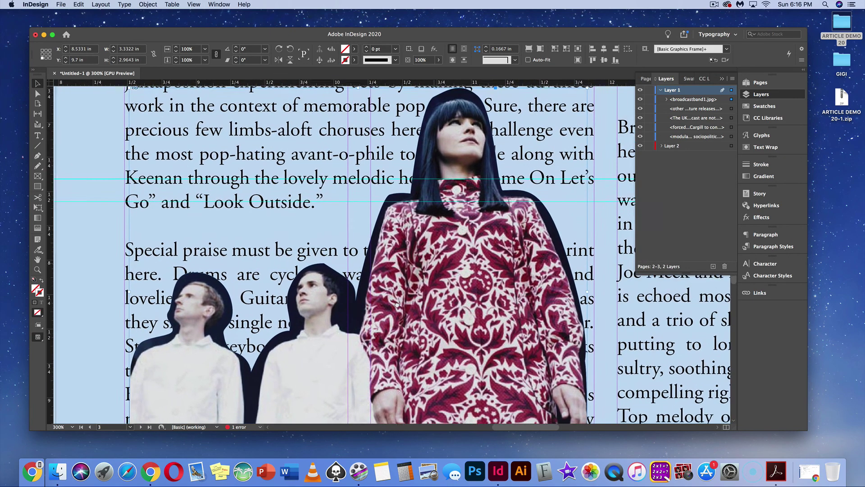
pyautogui.scroll(1, 398, 304)
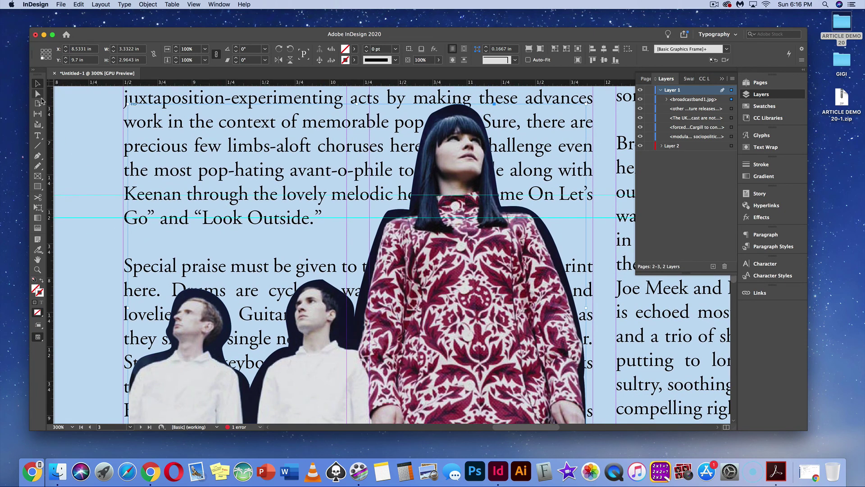
pyautogui.click(38, 94)
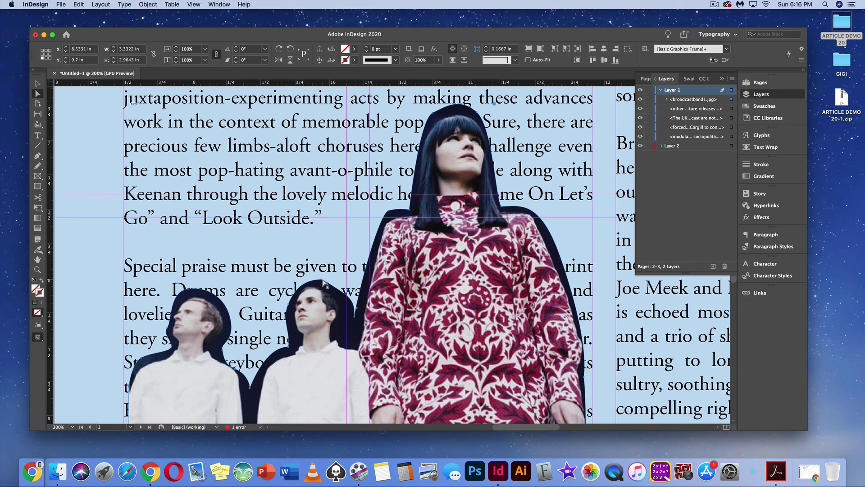
pyautogui.press('p')
pyautogui.moveTo(323, 283); pyautogui.dragTo(334, 290)
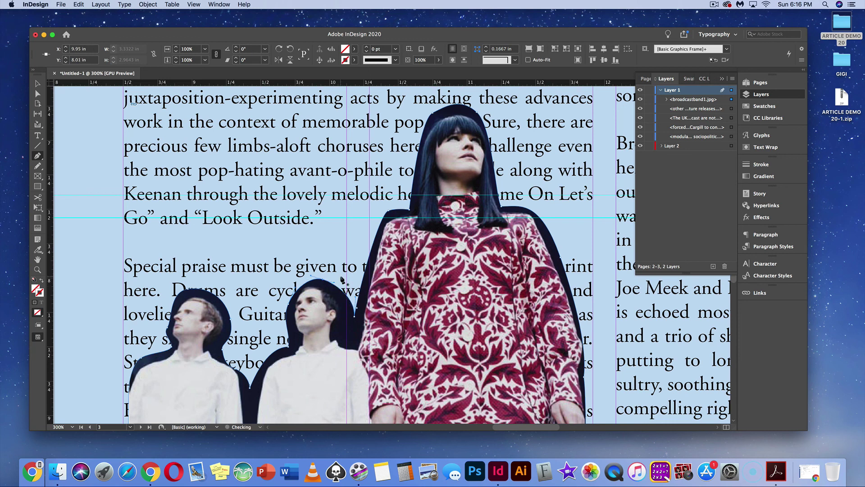
pyautogui.click(323, 283)
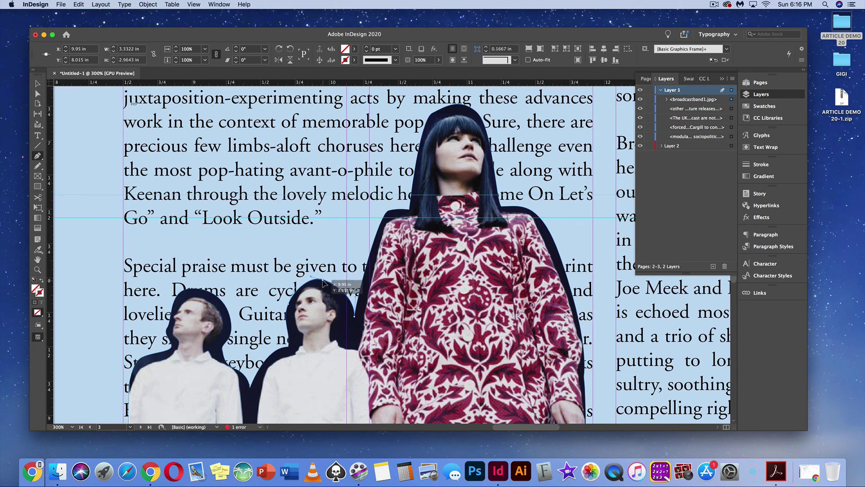
pyautogui.moveTo(323, 283); pyautogui.dragTo(330, 285)
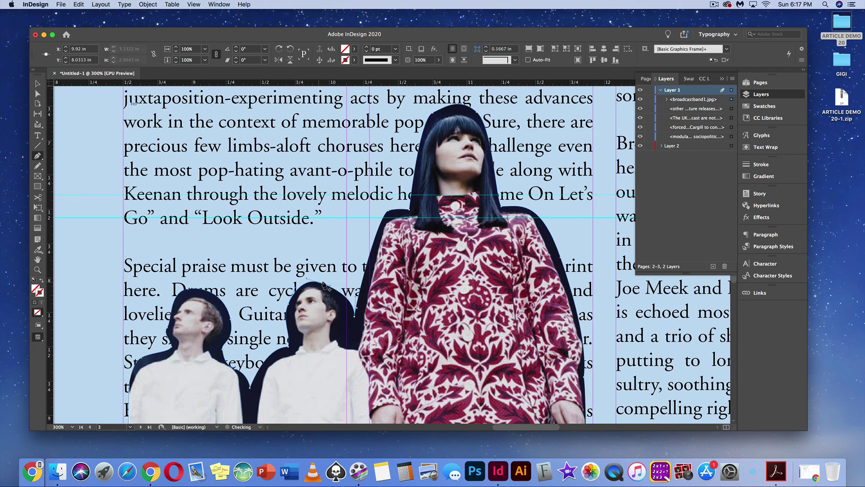
# Refine the silhouette's outline around the top of the woman's head to trim the dark background.
pyautogui.click(484, 116)
pyautogui.moveTo(484, 117); pyautogui.dragTo(496, 128)
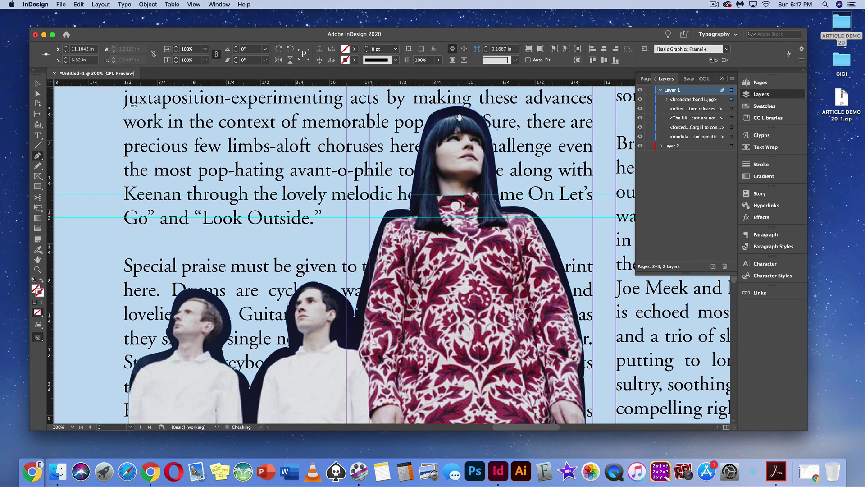
pyautogui.click(432, 118)
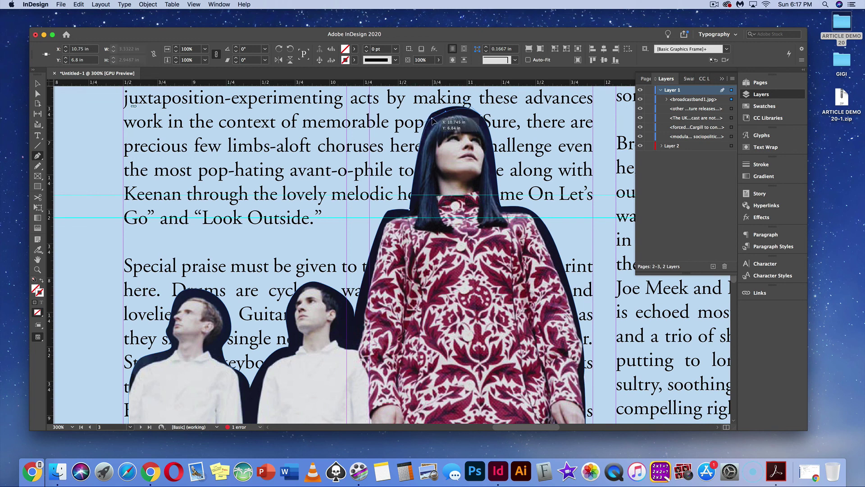
pyautogui.moveTo(432, 118); pyautogui.dragTo(433, 119)
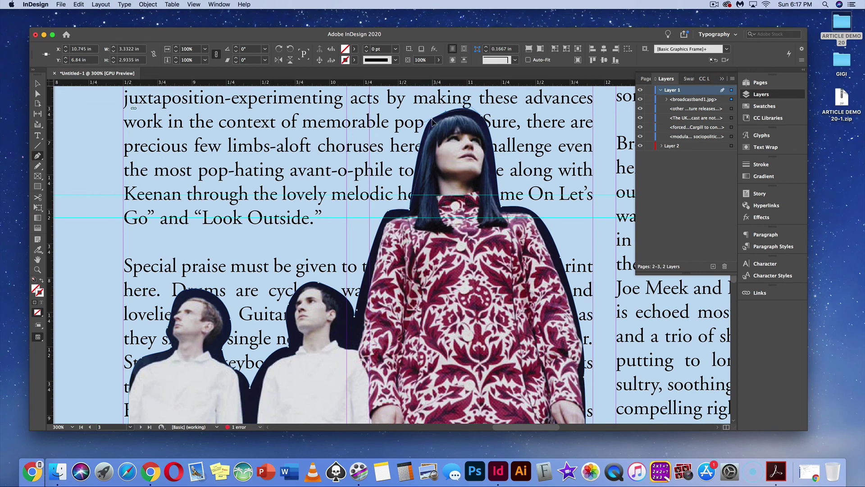
pyautogui.click(443, 109)
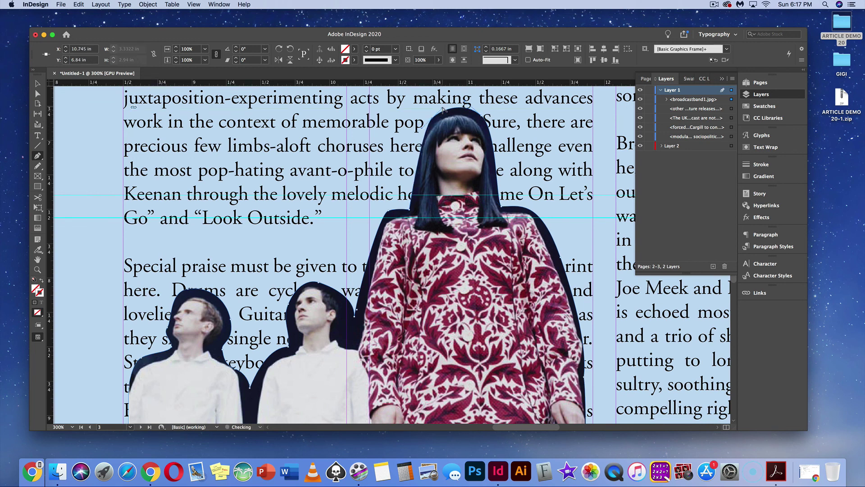
pyautogui.click(415, 141)
# Select the band silhouette as a whole object and wrap the article text around its object shape.
pyautogui.scroll(-10, 548, 215)
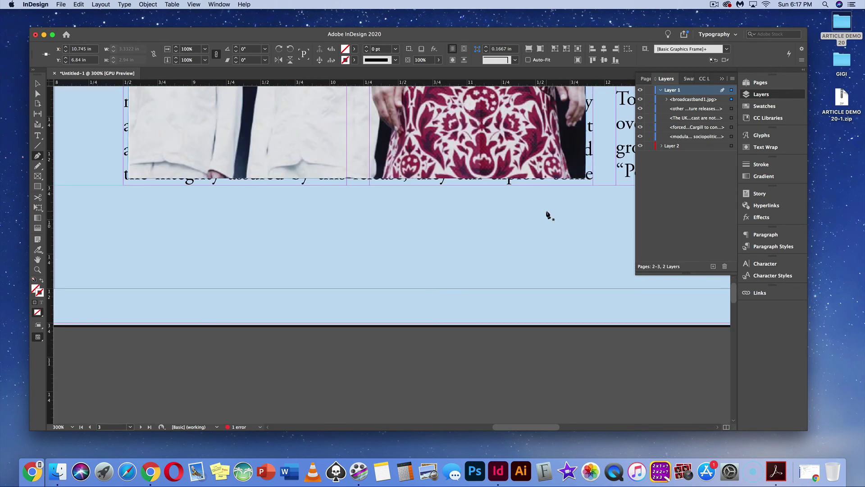
pyautogui.scroll(3, 549, 216)
pyautogui.press('space')
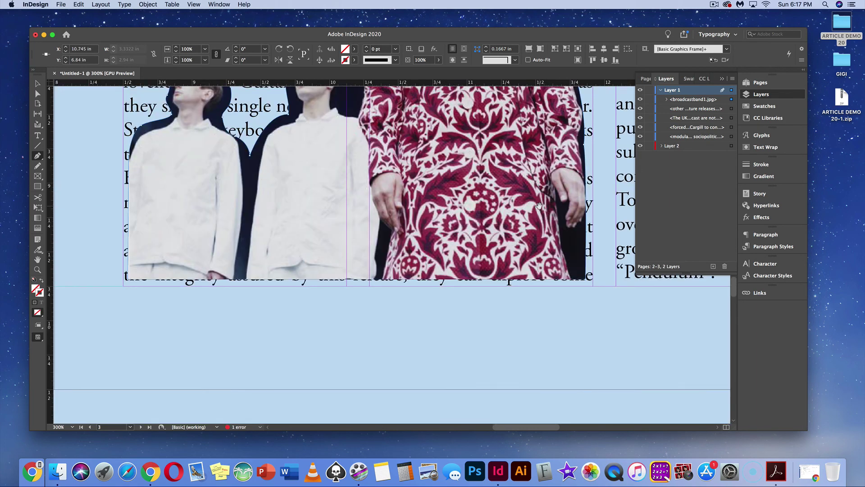
pyautogui.press('super+minus')
pyautogui.press('super+minus')
pyautogui.press('super+minus')
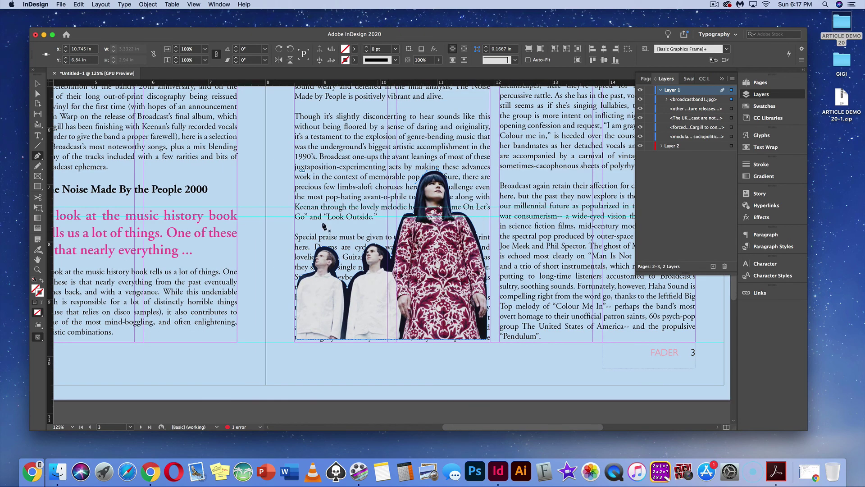
pyautogui.click(37, 83)
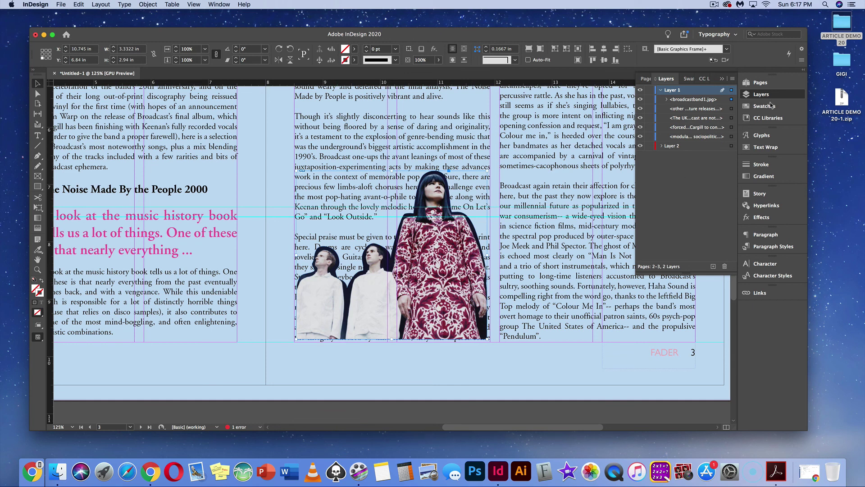
pyautogui.click(766, 147)
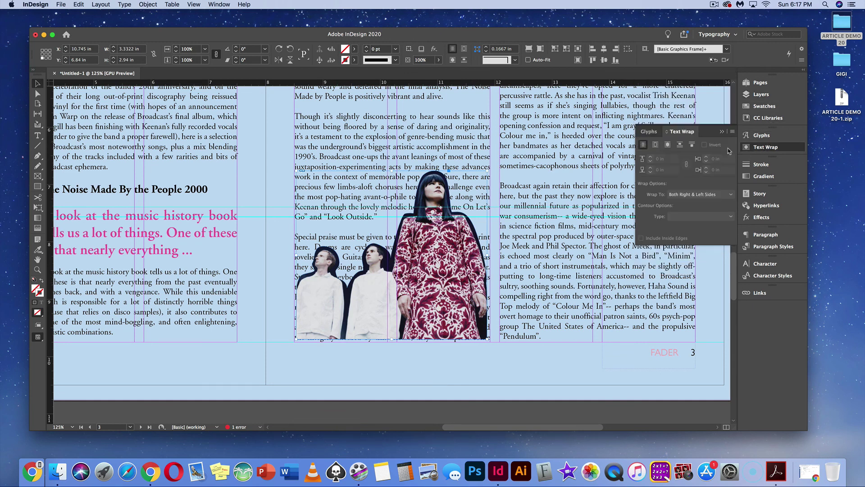
pyautogui.click(667, 144)
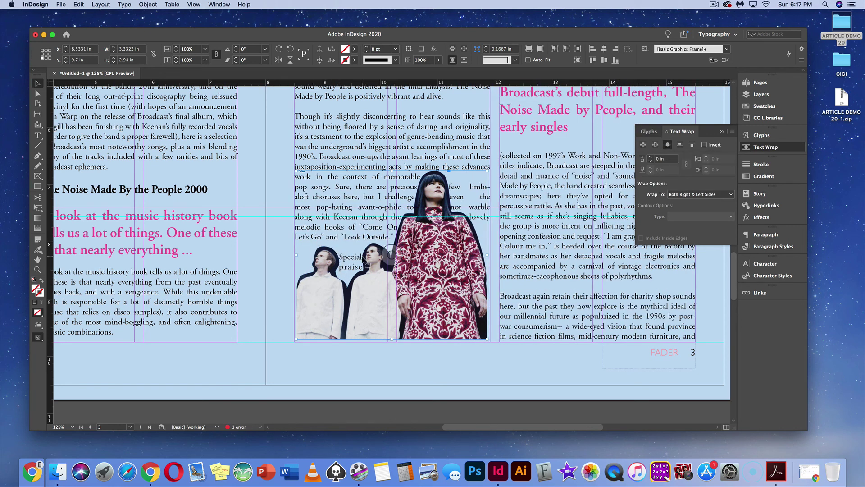
# Set the band silhouette's text wrap offset to 0.125 in and wrap the text only to the Left Side.
pyautogui.click(651, 158)
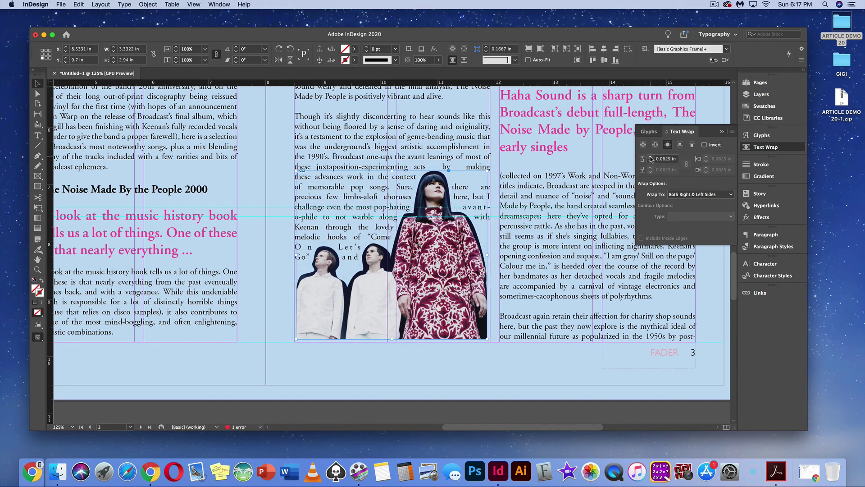
pyautogui.click(651, 158)
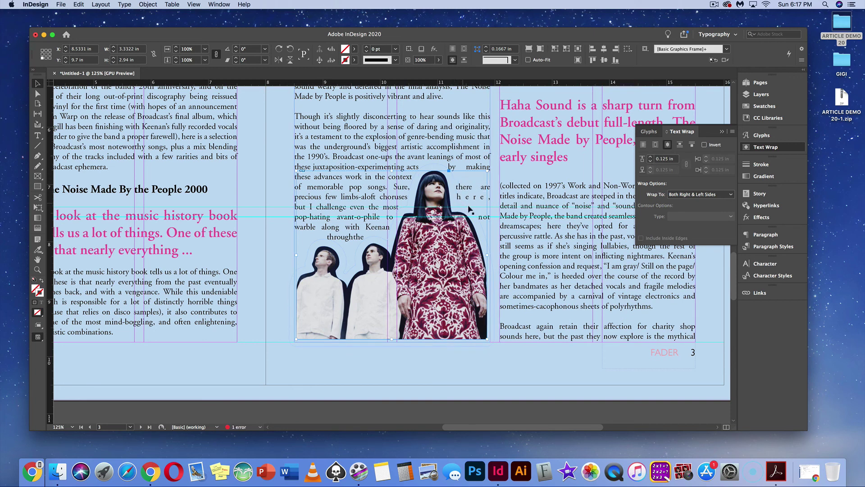
pyautogui.click(697, 197)
pyautogui.click(692, 205)
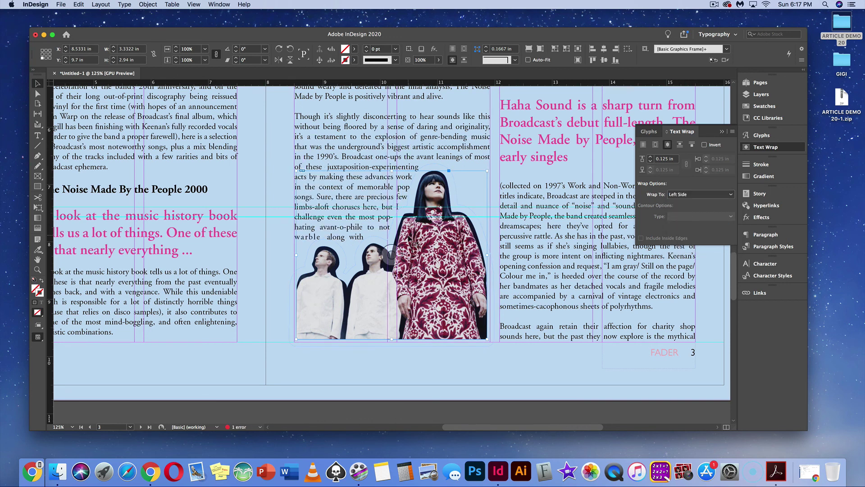
# Deselect everything and review the article's pages in full-screen presentation mode, checking the layout and heading styles.
pyautogui.scroll(1, 409, 237)
pyautogui.scroll(5, 409, 237)
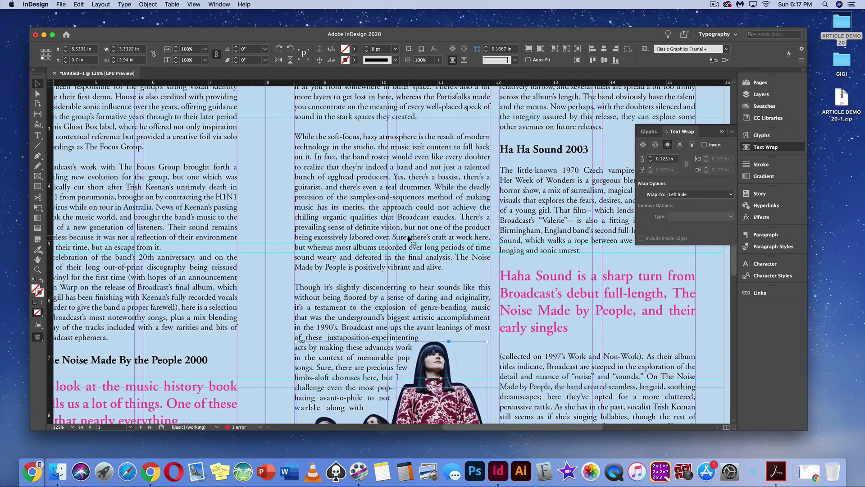
pyautogui.scroll(-3, 408, 237)
pyautogui.scroll(-3, 409, 238)
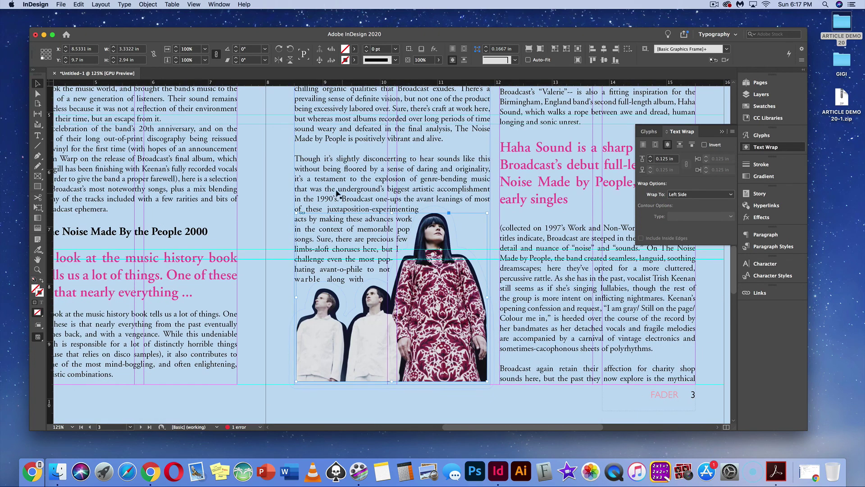
pyautogui.click(272, 189)
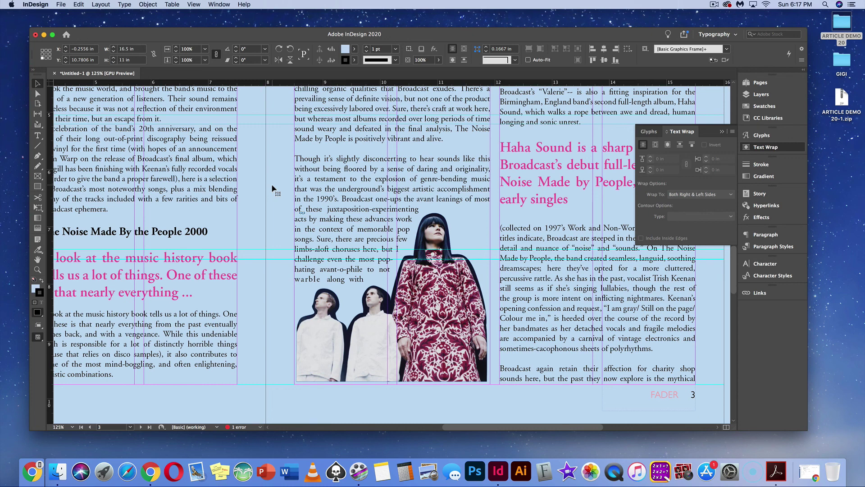
pyautogui.press('super+alt+0')
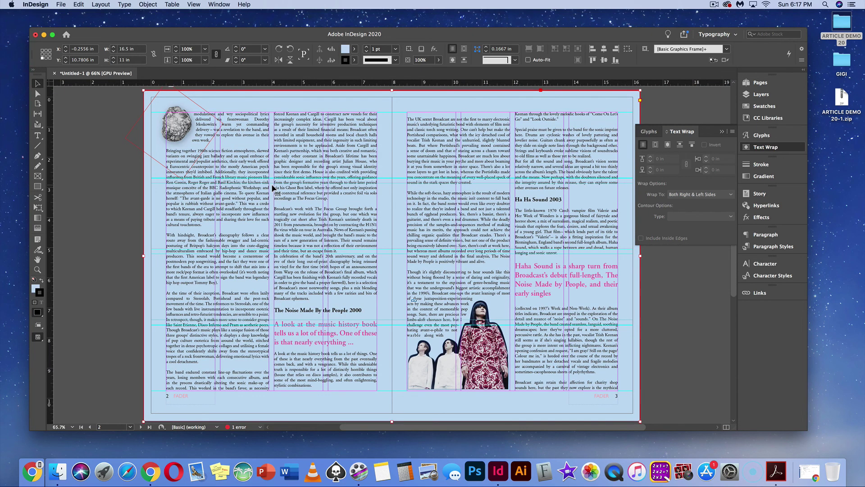
pyautogui.click(108, 182)
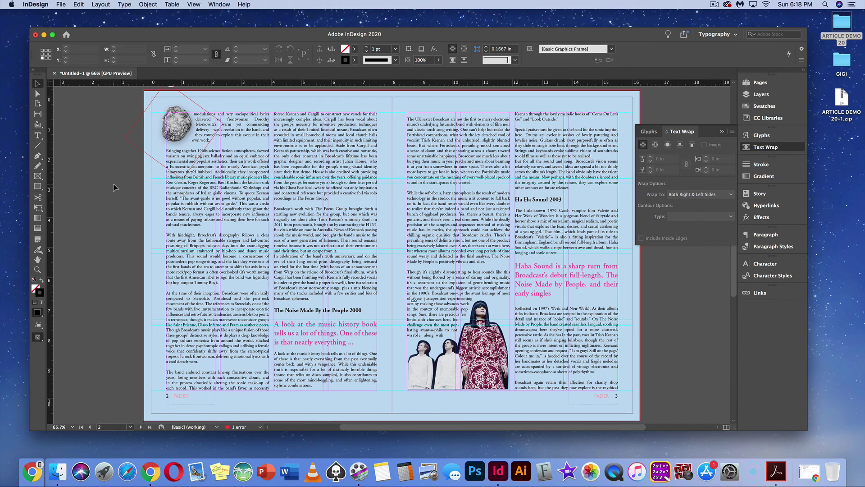
pyautogui.hotkey('shift', 'w')
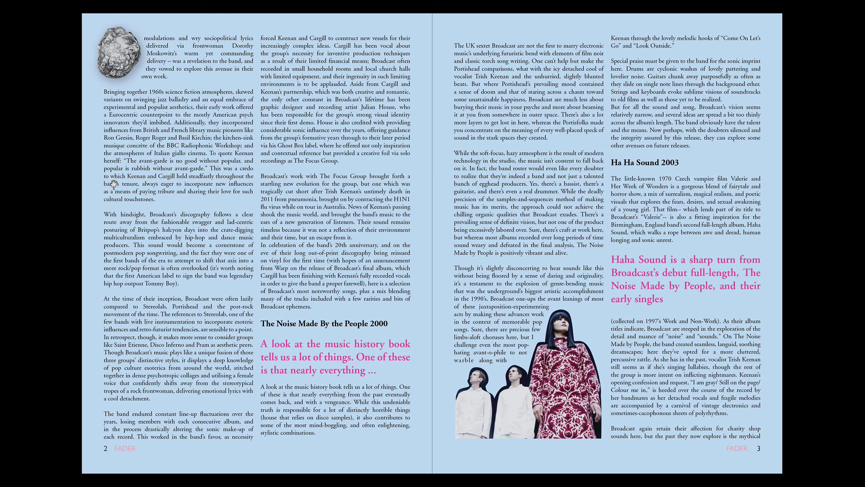
pyautogui.press('Left')
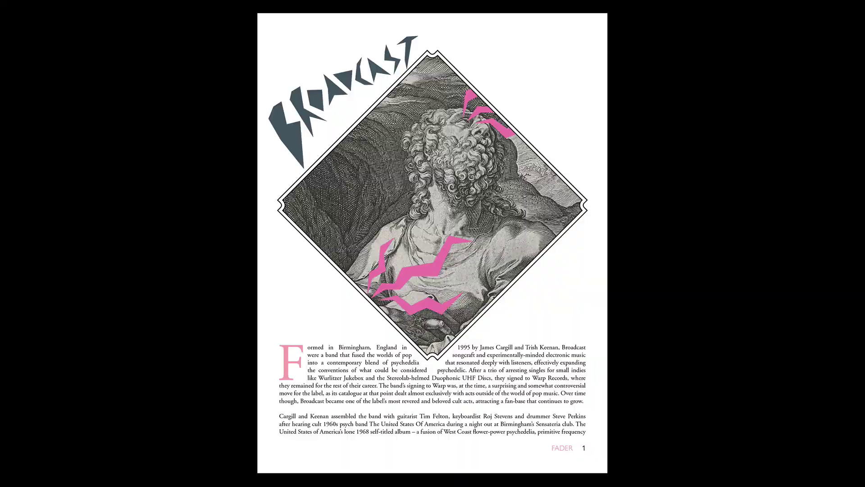
pyautogui.press('Right')
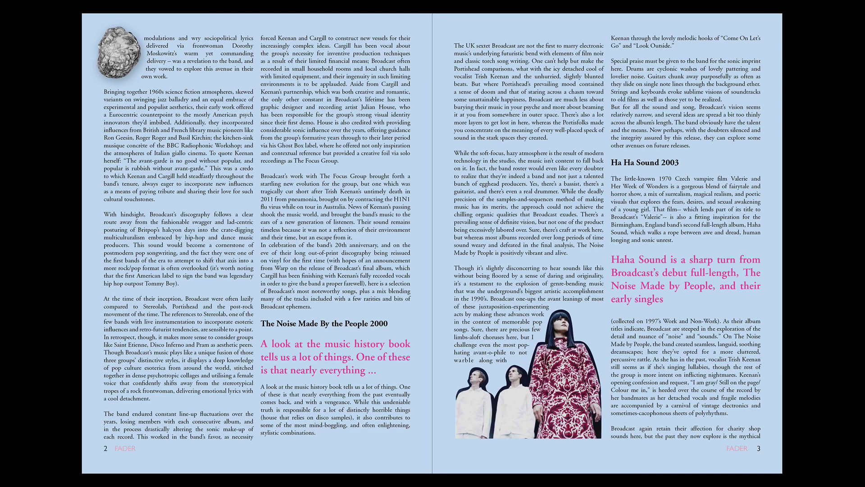
pyautogui.press('Right')
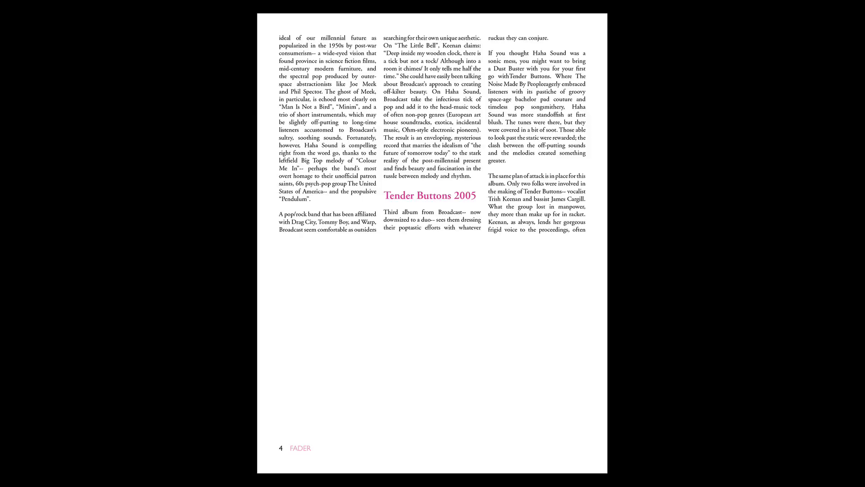
pyautogui.press('Escape')
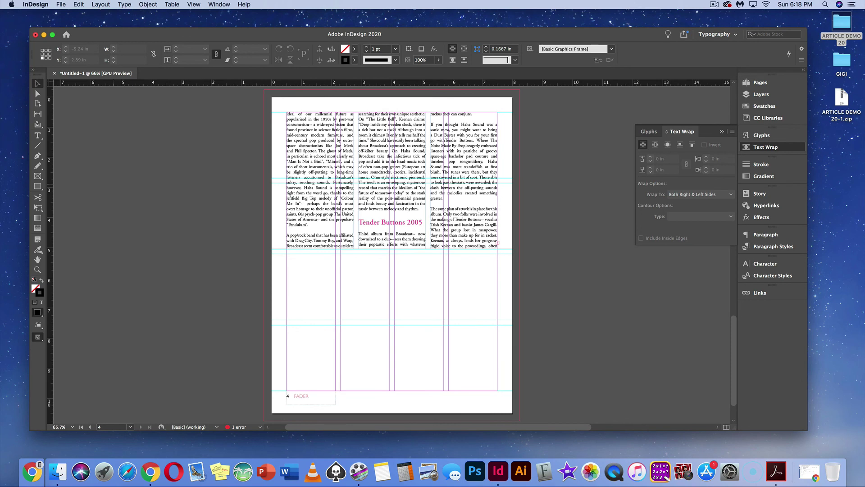
# Apply the HEADER character style to the "Tender Buttons 2005" heading on page 4 and deselect the text.
pyautogui.scroll(5, 182, 260)
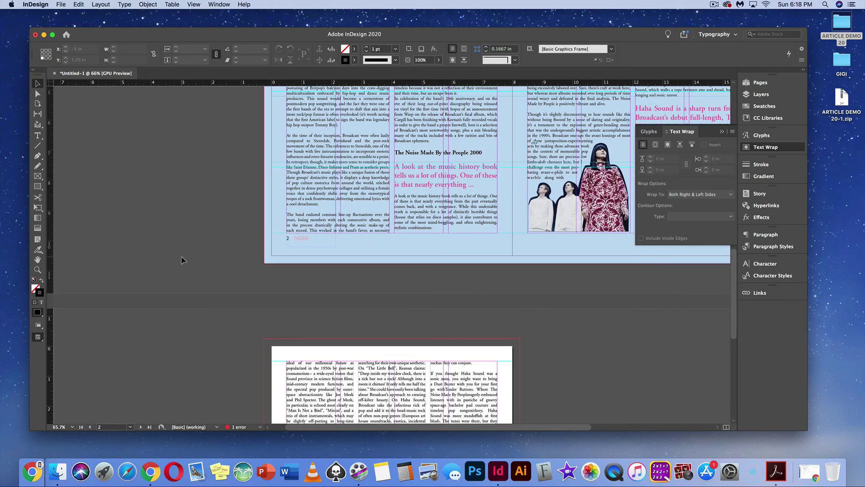
pyautogui.scroll(-5, 182, 260)
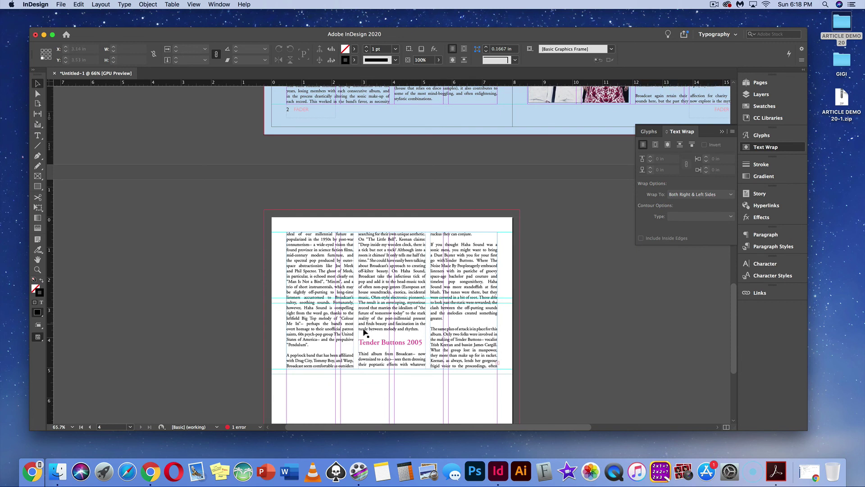
pyautogui.click(37, 135)
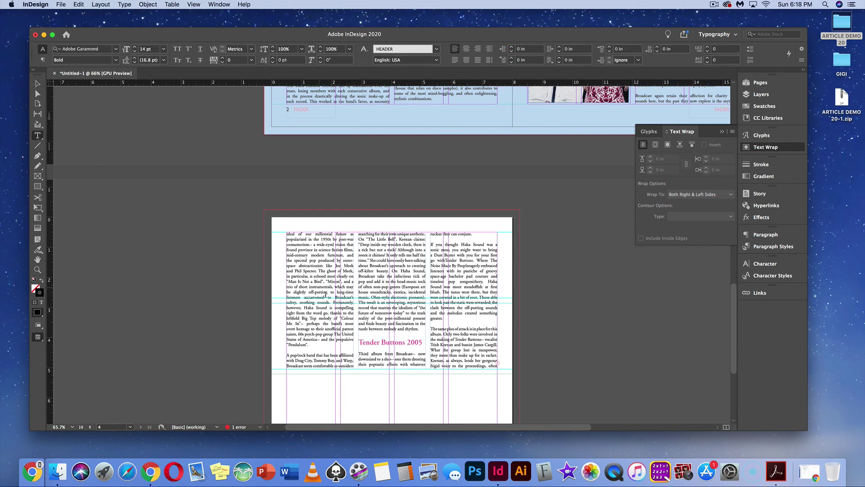
pyautogui.moveTo(359, 342); pyautogui.dragTo(428, 351)
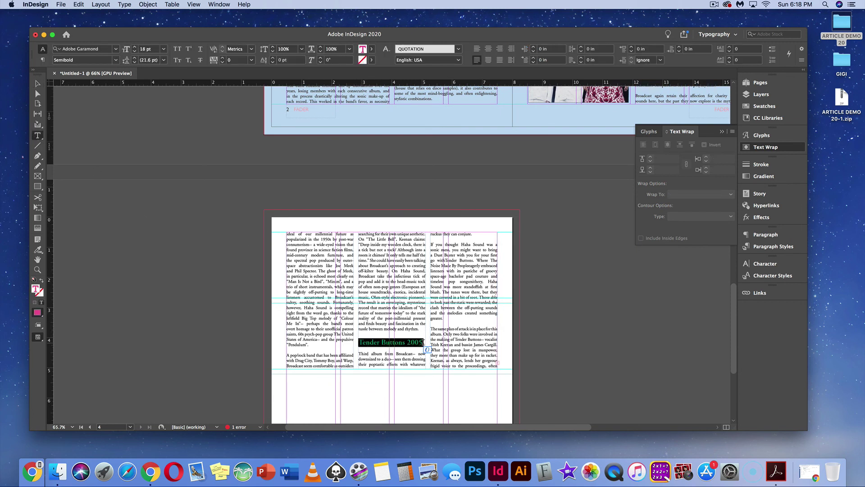
pyautogui.click(774, 275)
pyautogui.click(667, 290)
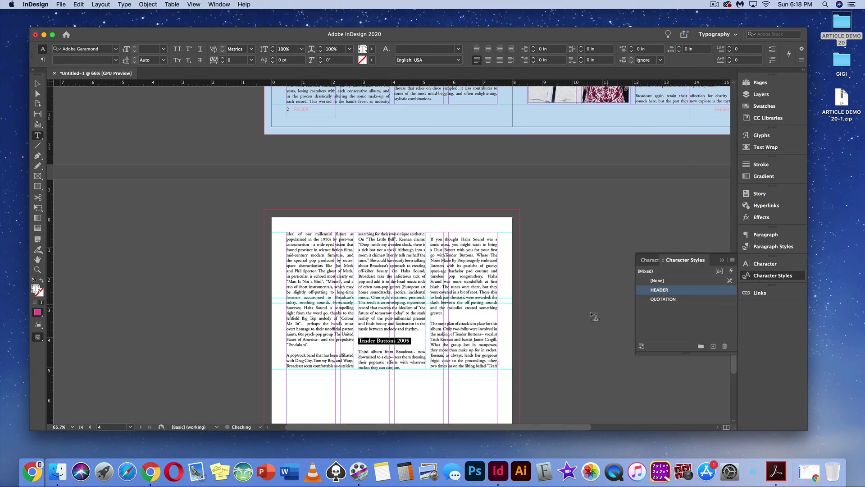
pyautogui.click(506, 329)
pyautogui.scroll(10, 522, 353)
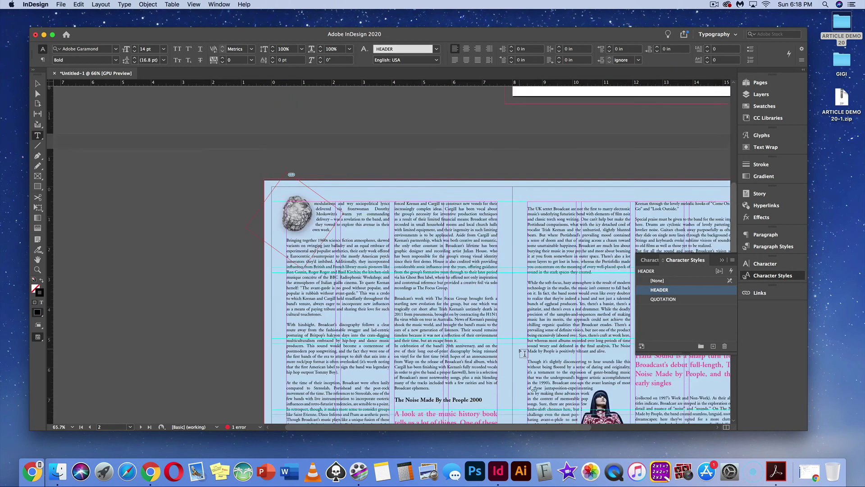
# Draw a text frame across the empty area below the article columns on page 4 and insert a table with 2 body rows and 4 columns.
pyautogui.scroll(-10, 523, 353)
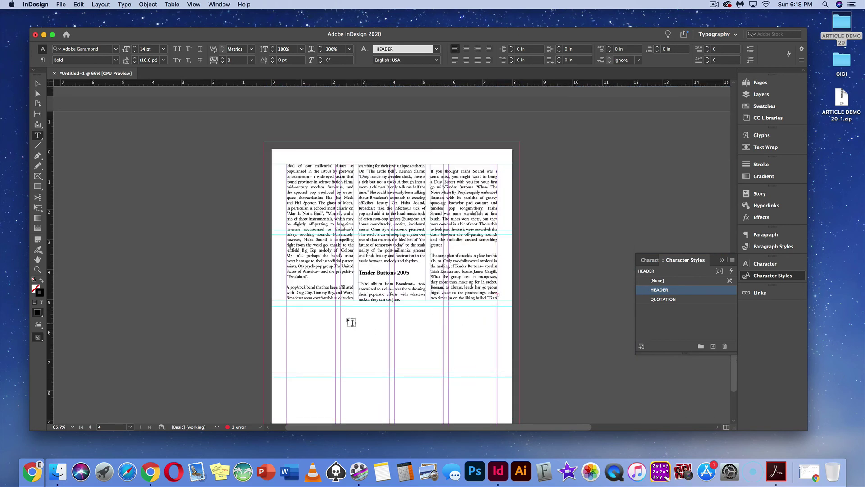
pyautogui.scroll(-5, 309, 322)
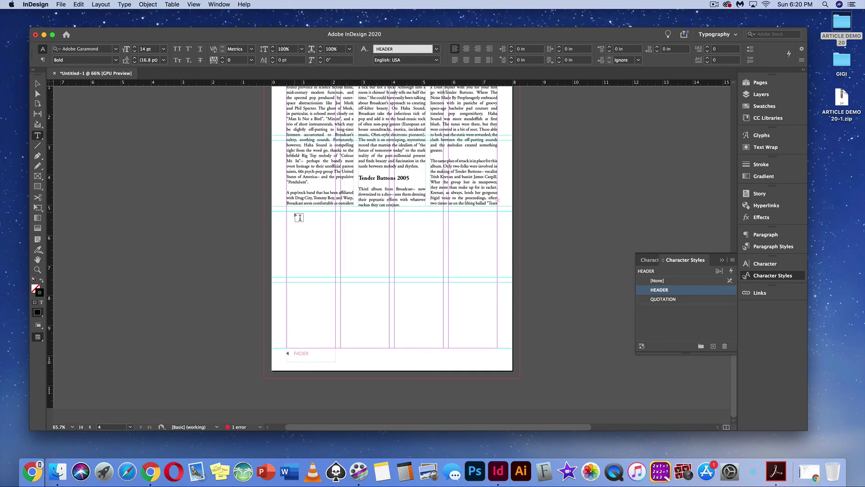
pyautogui.moveTo(288, 212); pyautogui.dragTo(498, 347)
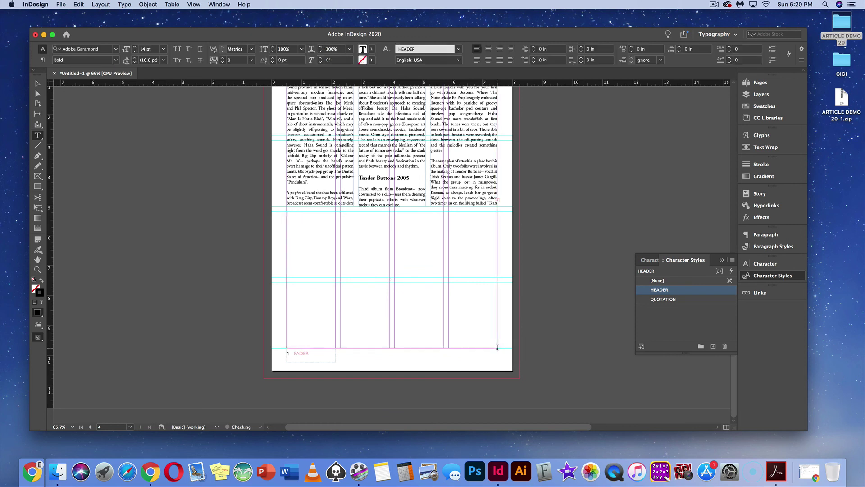
pyautogui.click(176, 4)
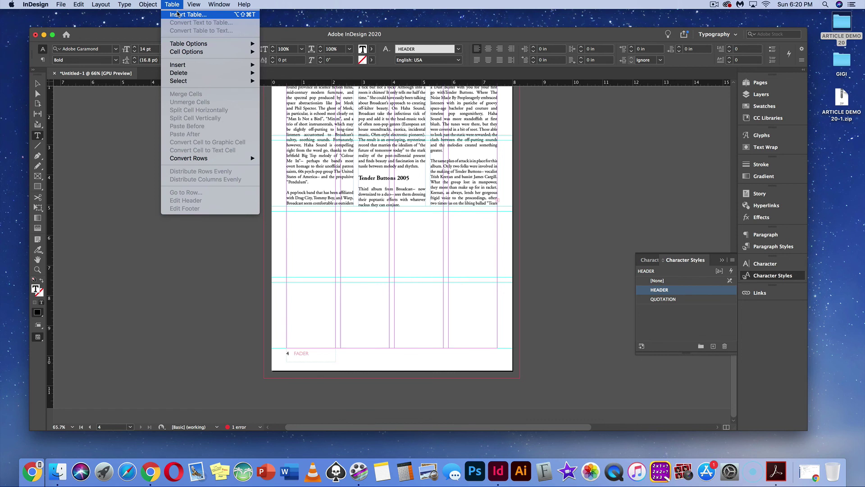
pyautogui.click(178, 14)
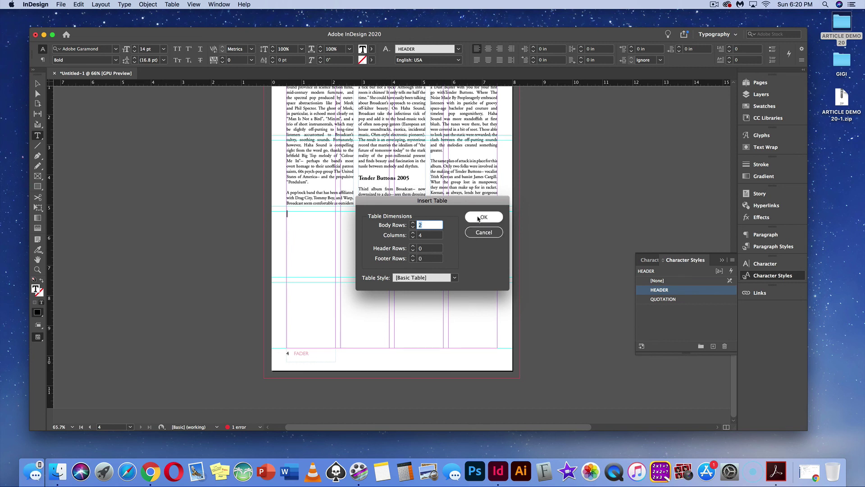
pyautogui.click(479, 218)
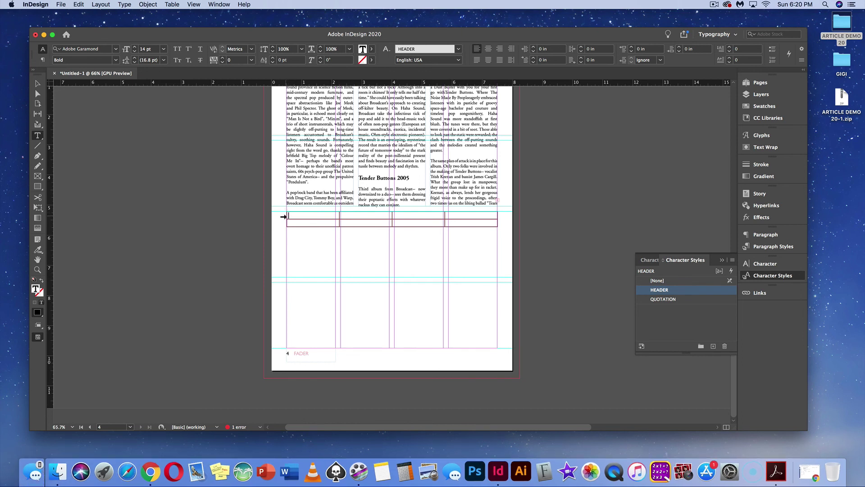
# Try out table selection by selecting single rows, the whole table, and individual columns in turn.
pyautogui.click(283, 216)
pyautogui.click(283, 221)
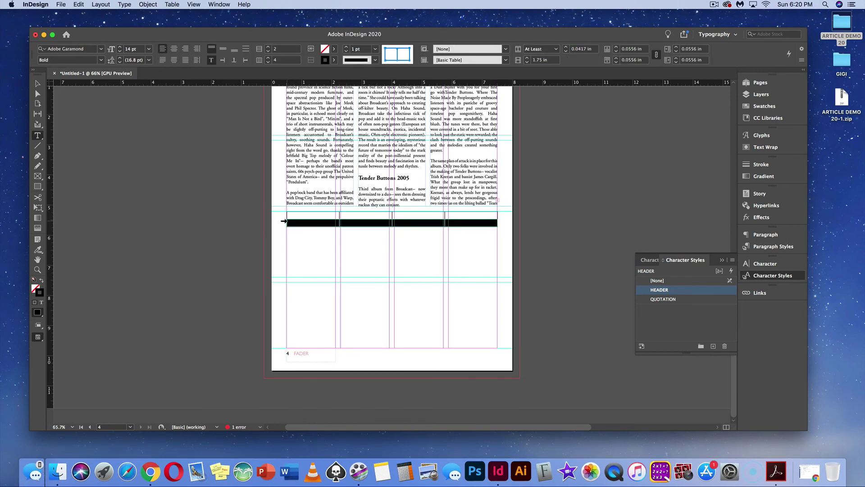
pyautogui.click(283, 216)
pyautogui.click(283, 220)
pyautogui.click(283, 210)
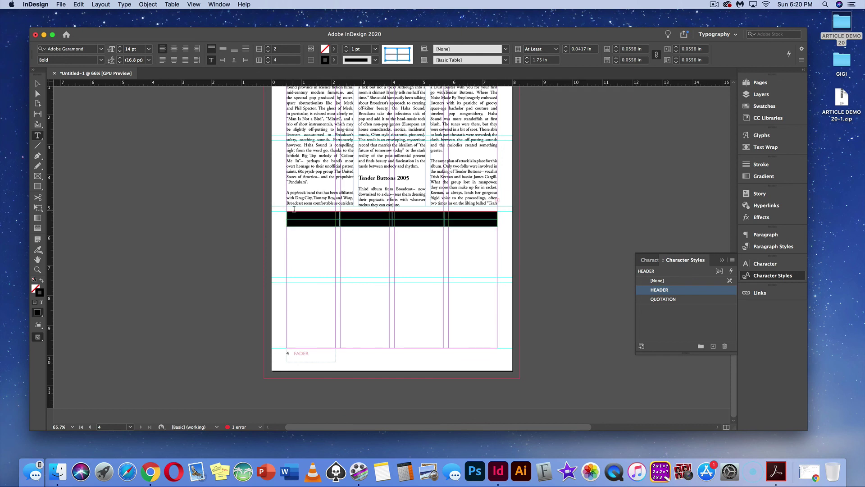
pyautogui.click(297, 208)
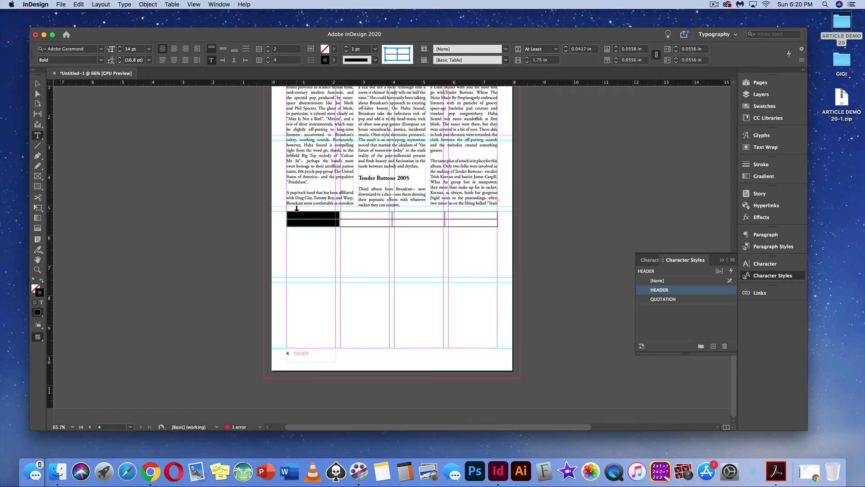
pyautogui.click(348, 208)
pyautogui.click(406, 213)
pyautogui.click(406, 208)
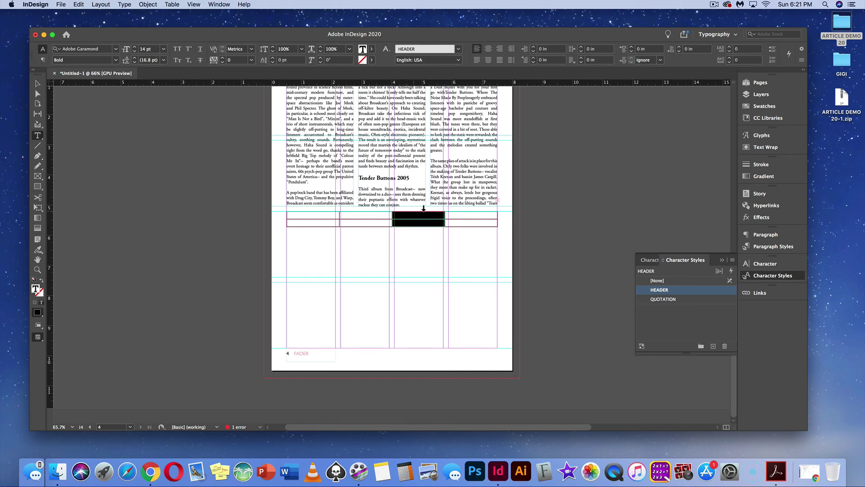
pyautogui.click(454, 208)
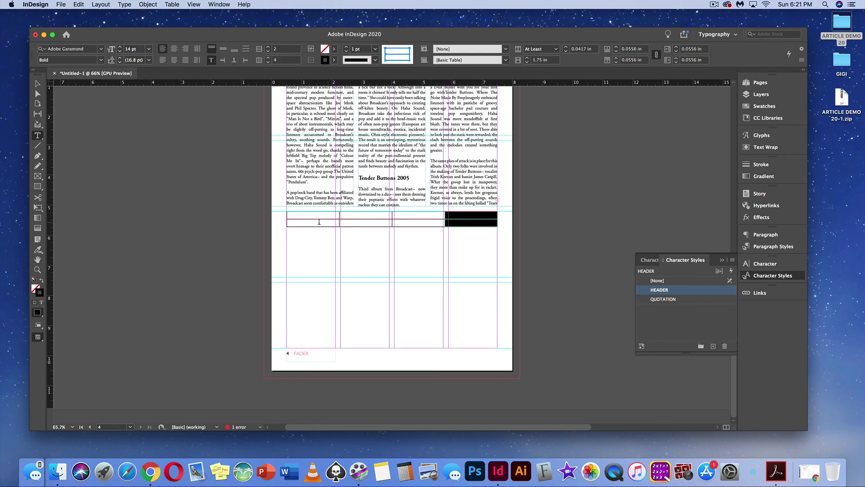
# Select the whole table and set its row height to at least 1.75 in.
pyautogui.click(285, 210)
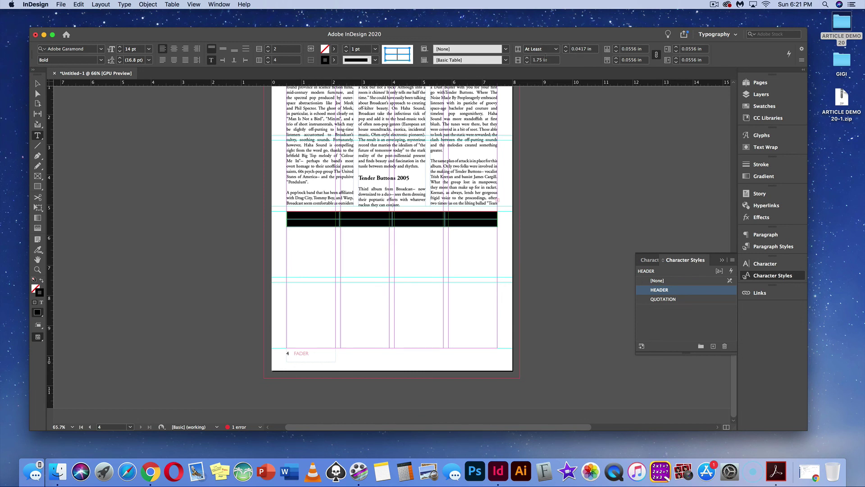
pyautogui.click(566, 47)
pyautogui.click(566, 47)
pyautogui.click(566, 47)
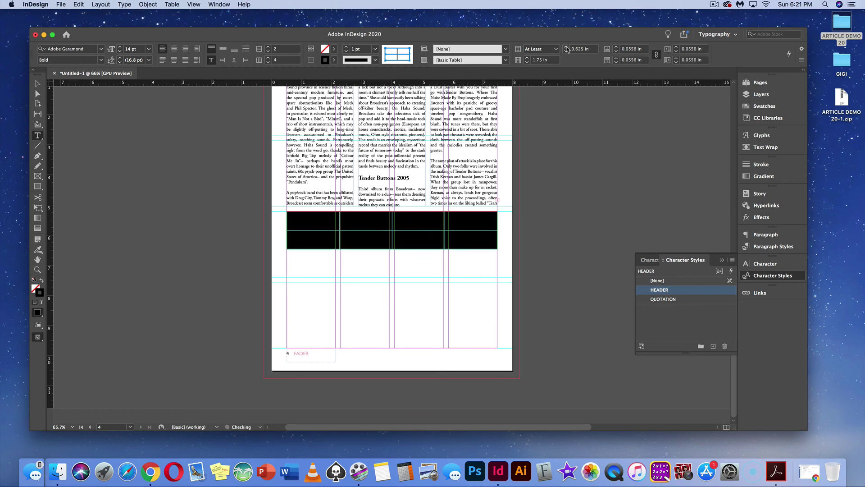
pyautogui.click(566, 47)
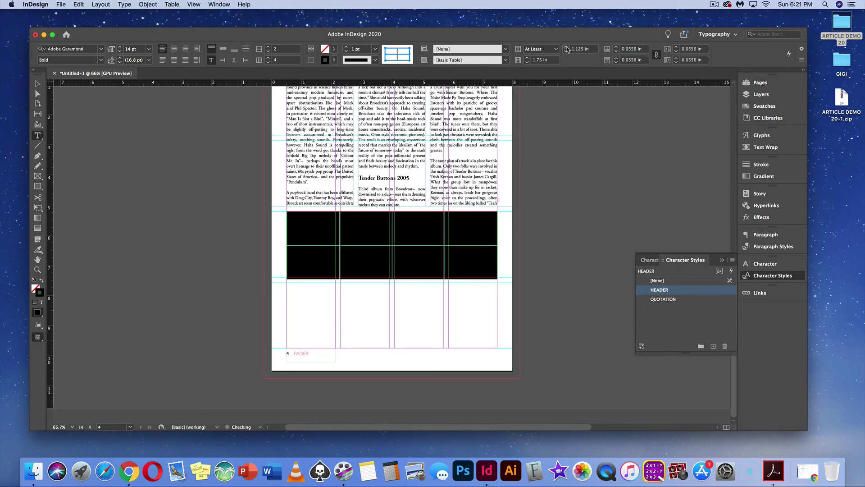
pyautogui.click(566, 47)
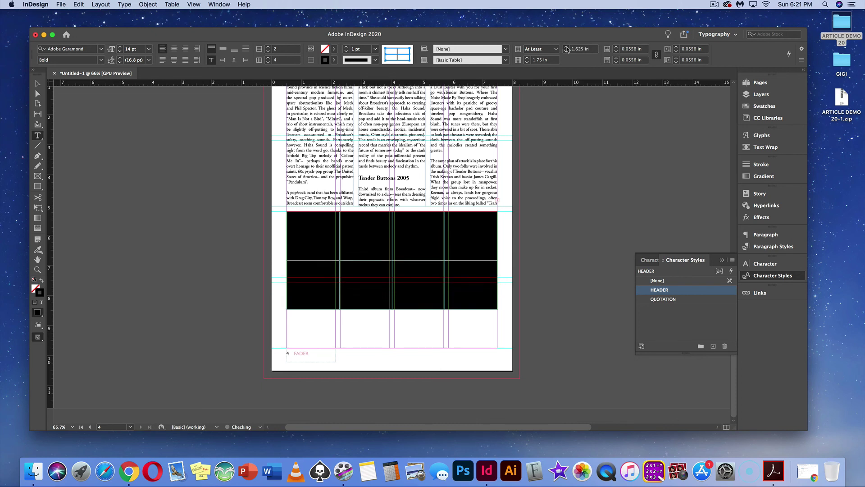
pyautogui.click(566, 47)
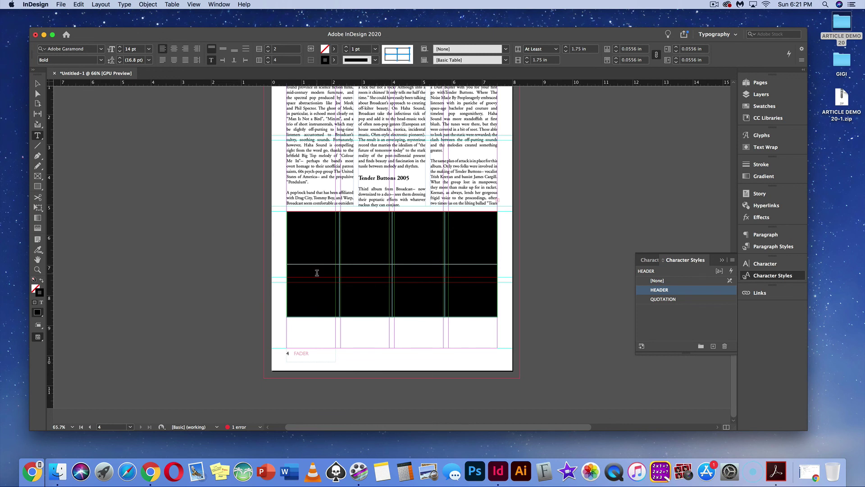
# Set all the table's cell strokes to 7 pt and change only the outer border's stroke color to None.
pyautogui.click(376, 48)
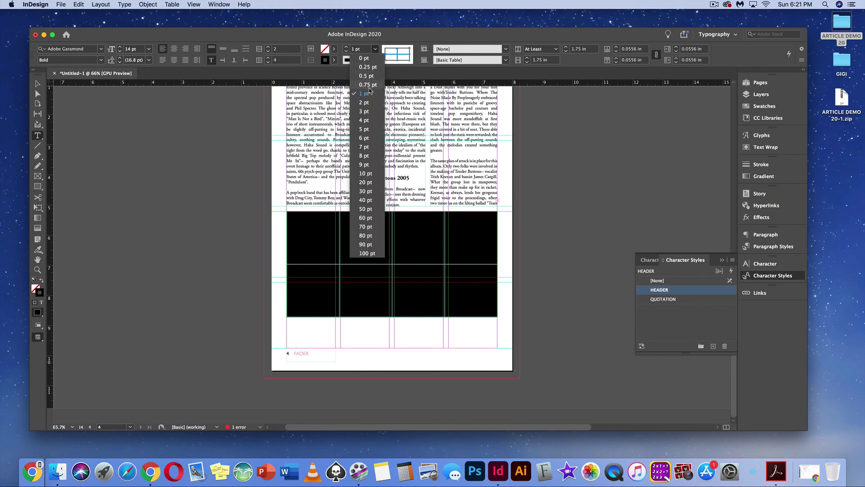
pyautogui.click(362, 147)
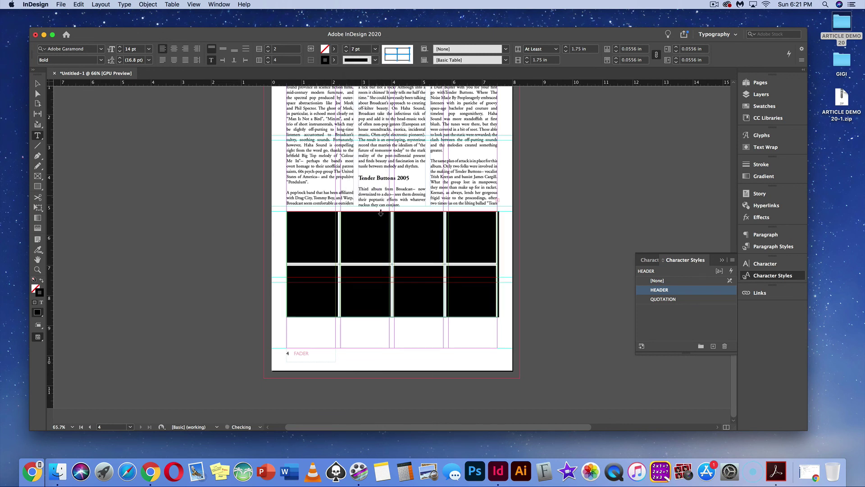
pyautogui.click(406, 61)
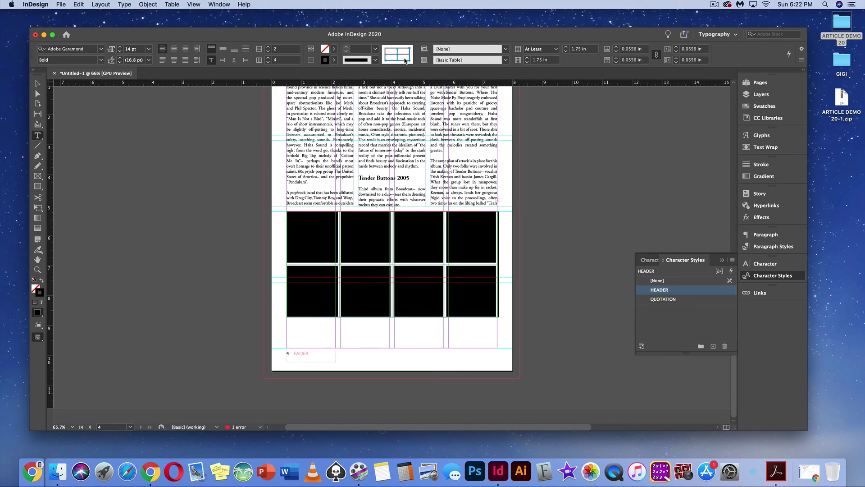
pyautogui.click(386, 58)
pyautogui.click(334, 60)
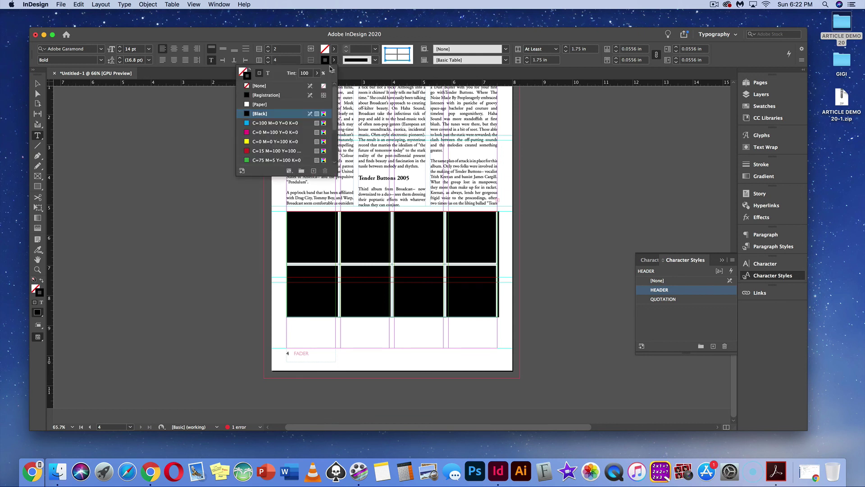
pyautogui.click(263, 85)
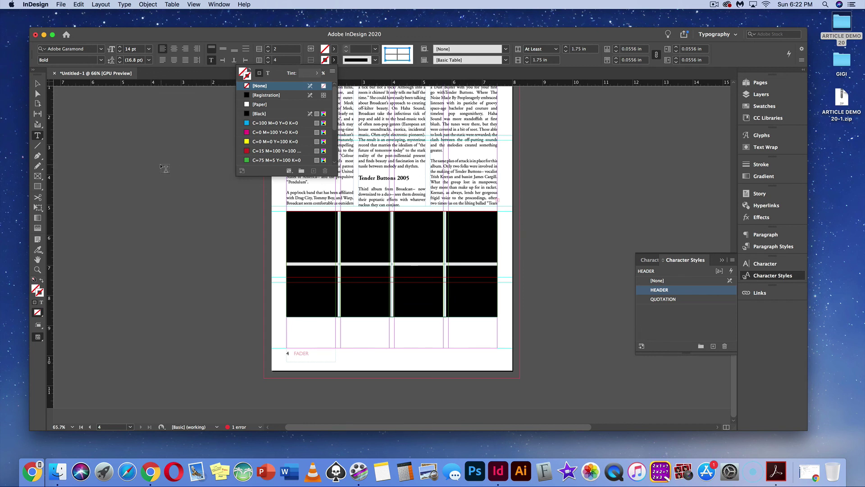
pyautogui.click(38, 84)
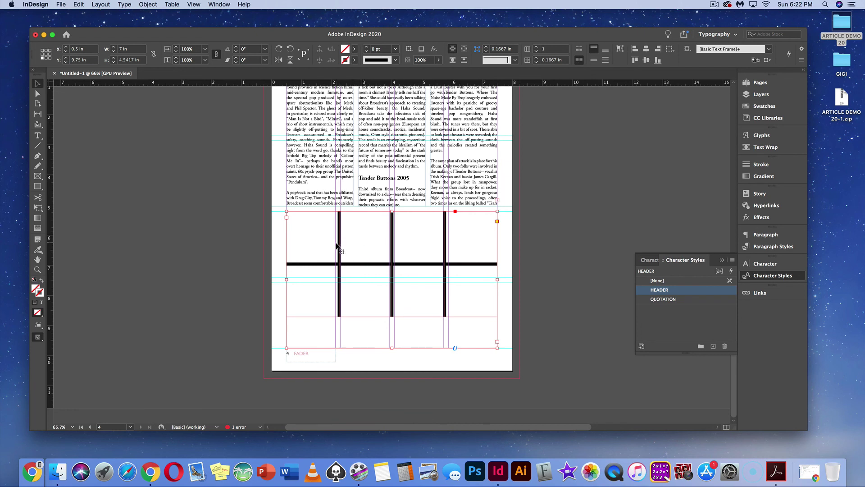
# Reselect the whole table and set only the inner cell strokes to the [Paper] color in the cell stroke options.
pyautogui.click(37, 135)
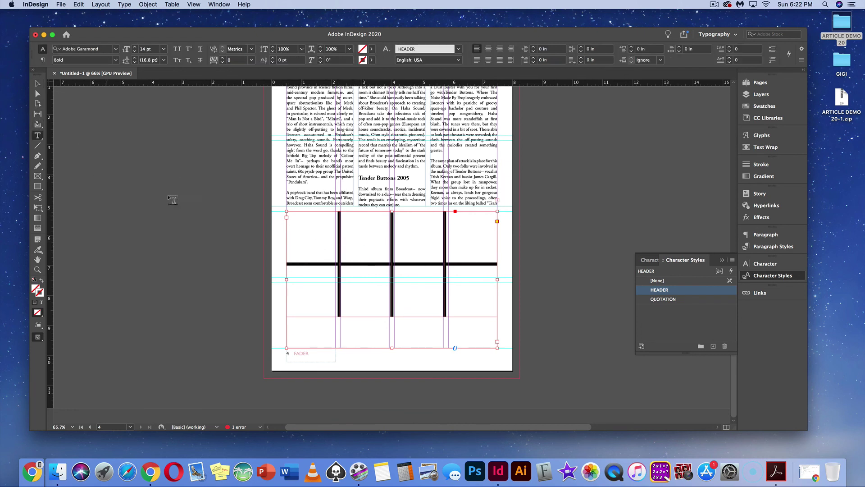
pyautogui.click(285, 210)
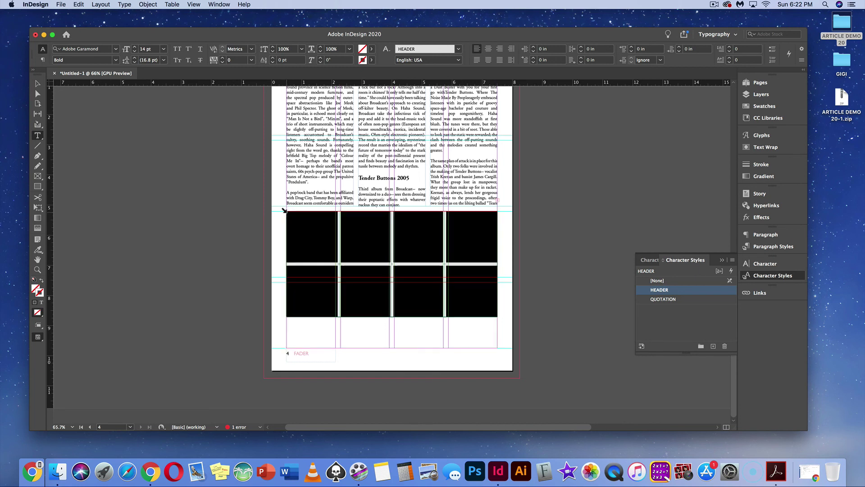
pyautogui.click(172, 5)
pyautogui.moveTo(180, 56)
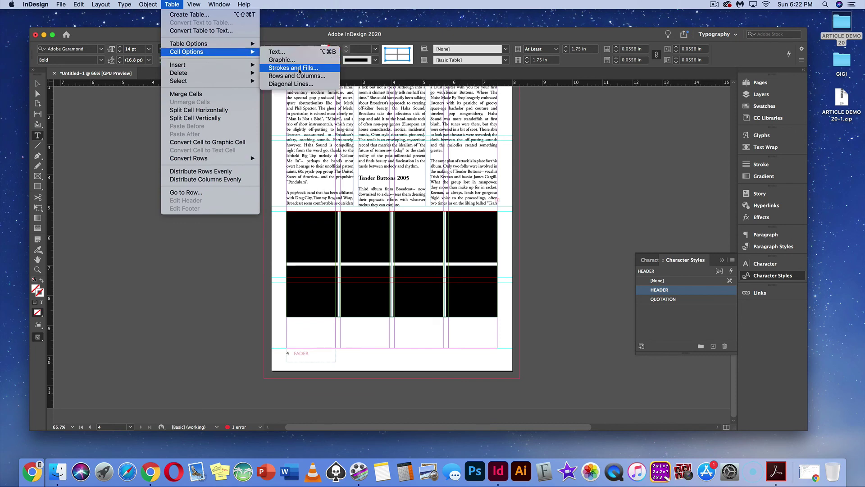
pyautogui.click(299, 68)
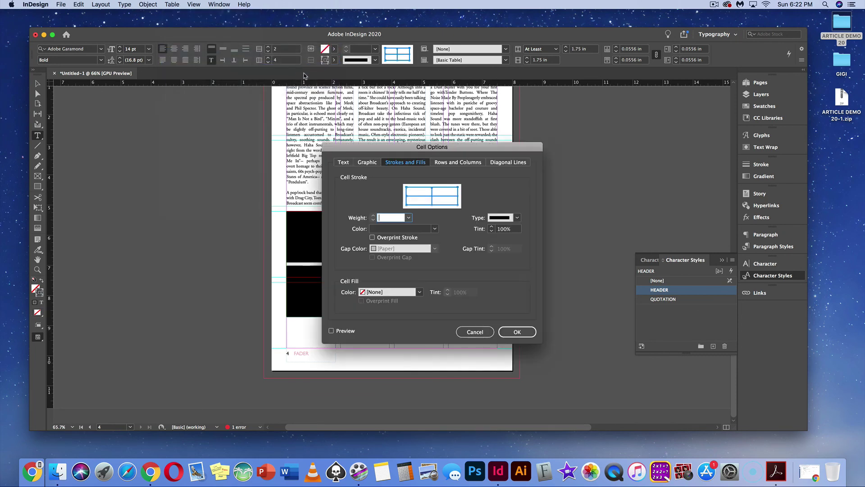
pyautogui.moveTo(417, 153); pyautogui.dragTo(613, 109)
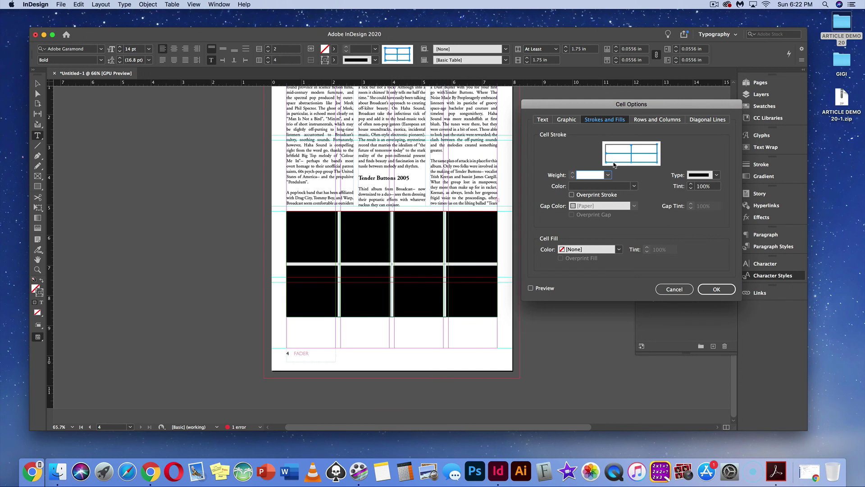
pyautogui.click(658, 162)
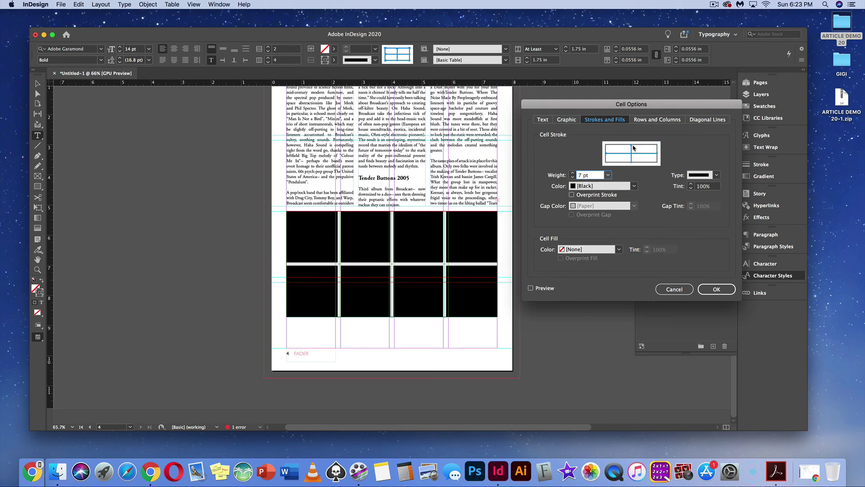
pyautogui.click(634, 186)
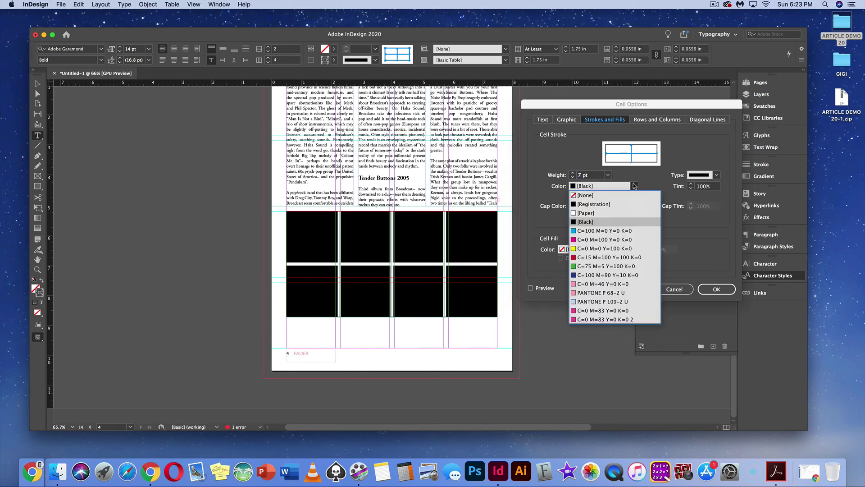
pyautogui.click(620, 212)
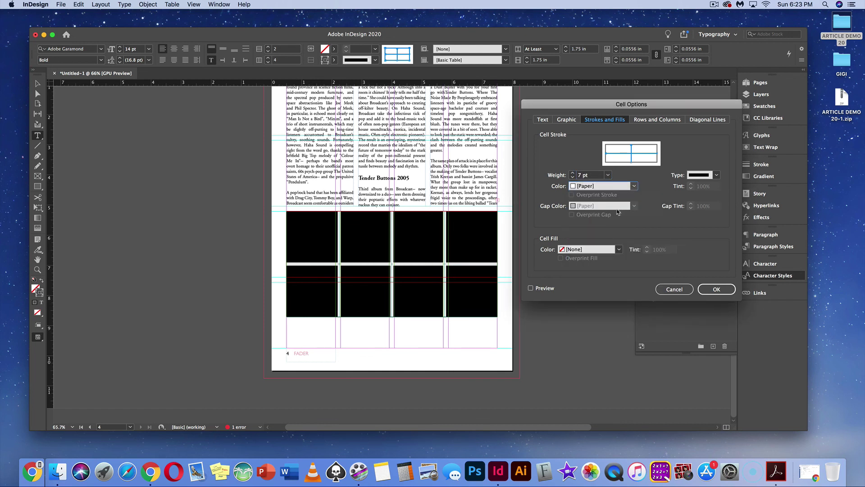
# Fill the table's cells with a lighter tint of PANTONE P 68-2 U, apply the cell options, and leave text editing.
pyautogui.click(620, 249)
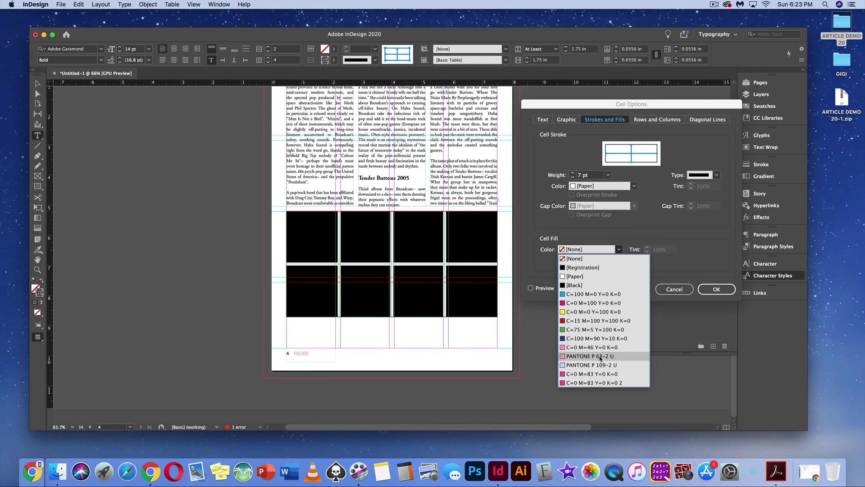
pyautogui.click(600, 357)
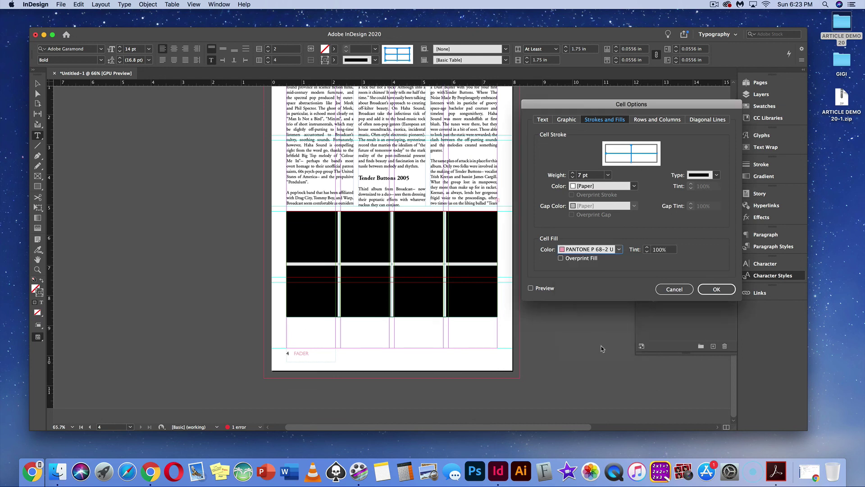
pyautogui.doubleClick(660, 250)
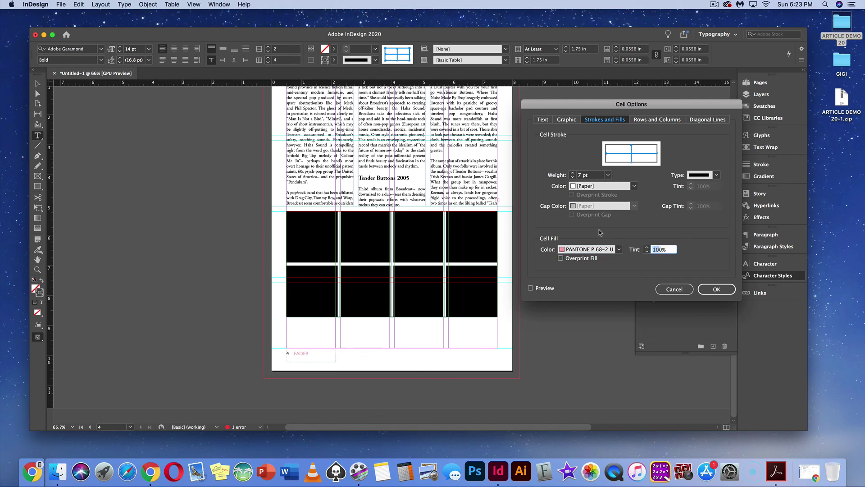
pyautogui.write('3')
pyautogui.click(702, 289)
pyautogui.press('Escape')
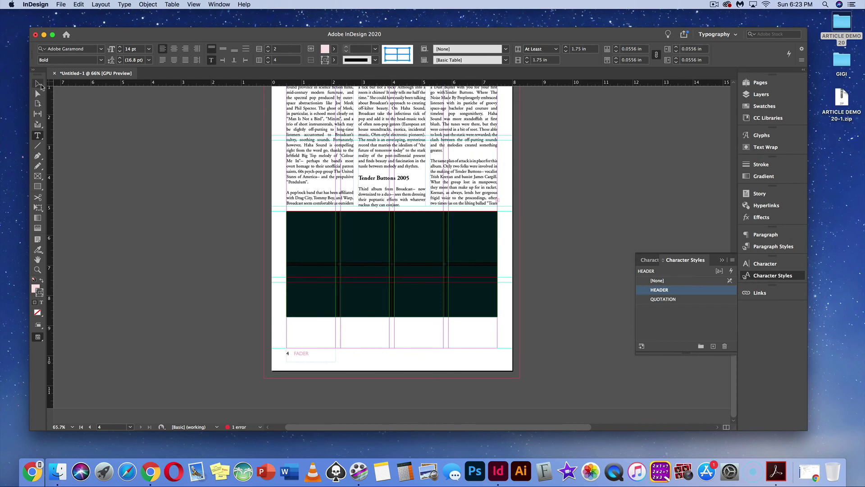
pyautogui.click(181, 190)
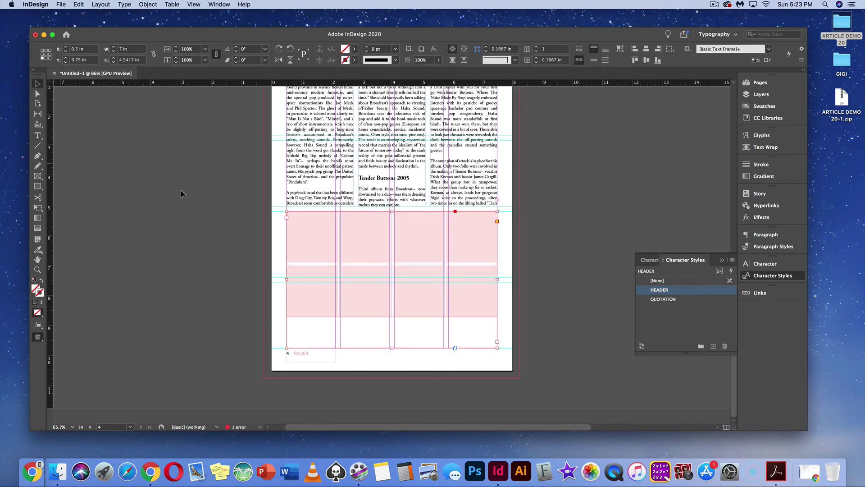
# Place the text cursor in the first cell of the table's upper row on page 4.
pyautogui.click(366, 260)
pyautogui.click(39, 137)
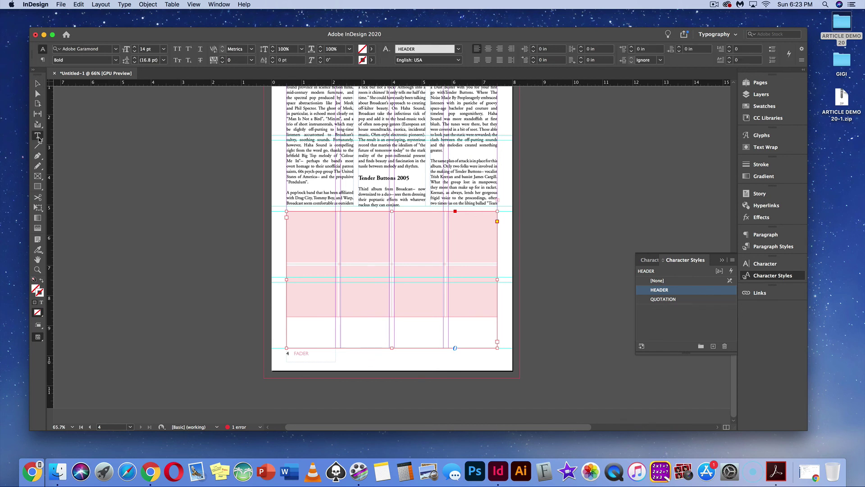
pyautogui.click(294, 219)
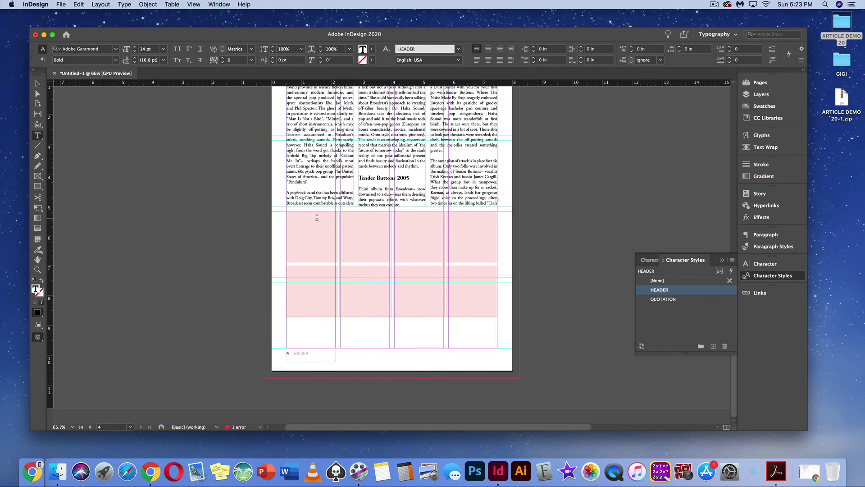
pyautogui.write('fbxbxcbc')
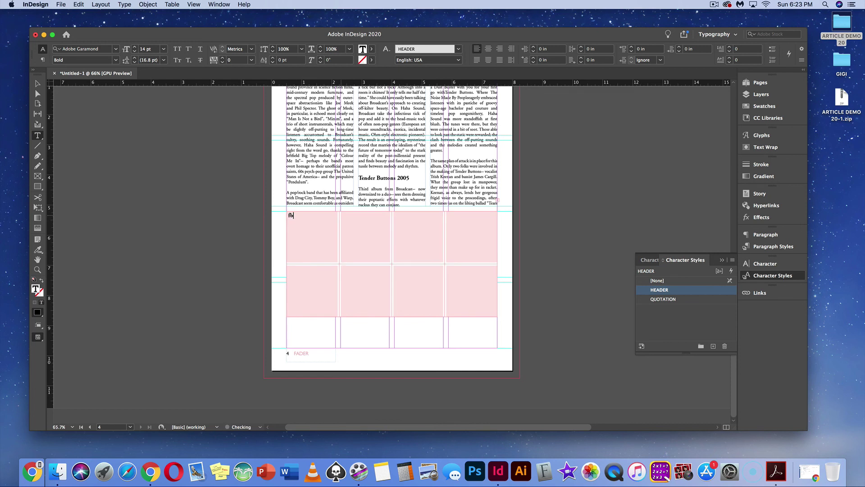
pyautogui.press('BackSpace')
pyautogui.press('BackSpace')
pyautogui.press('BackSpace')
pyautogui.press('BackSpace')
pyautogui.press('BackSpace')
pyautogui.press('BackSpace')
pyautogui.press('BackSpace')
pyautogui.press('BackSpace')
pyautogui.write('bdsfbcvbxcvb')
pyautogui.press('BackSpace')
pyautogui.press('BackSpace')
pyautogui.press('BackSpace')
pyautogui.press('BackSpace')
pyautogui.press('BackSpace')
pyautogui.press('BackSpace')
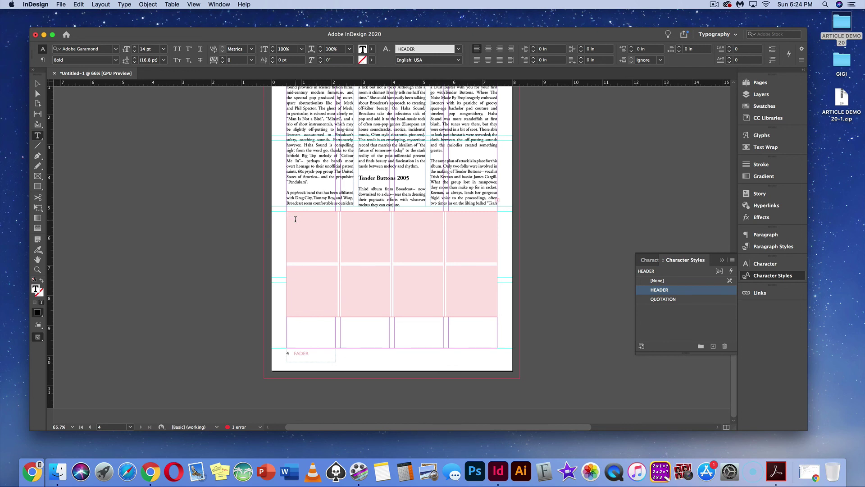
# Place the image Buttons.jpg in the first cell of the table's upper row.
pyautogui.press('super+d')
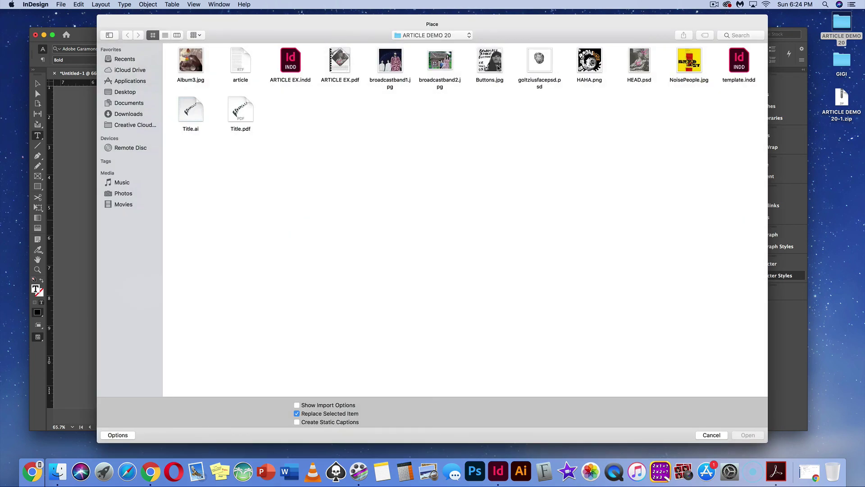
pyautogui.click(497, 67)
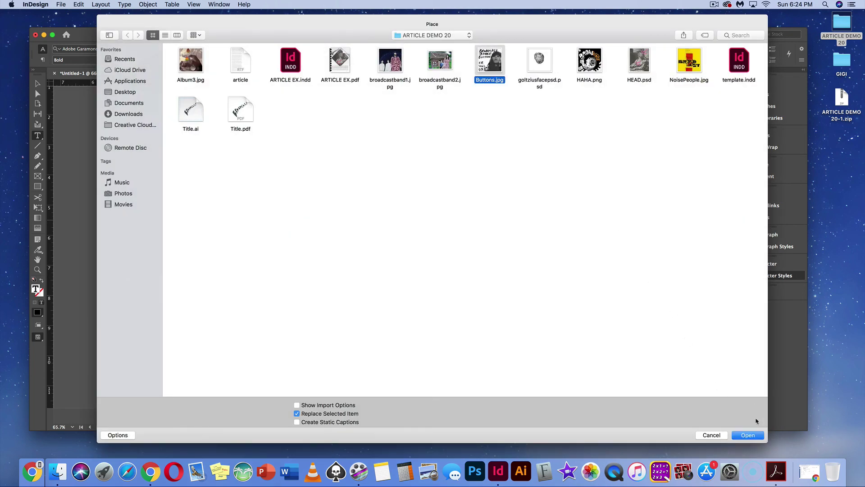
pyautogui.click(748, 435)
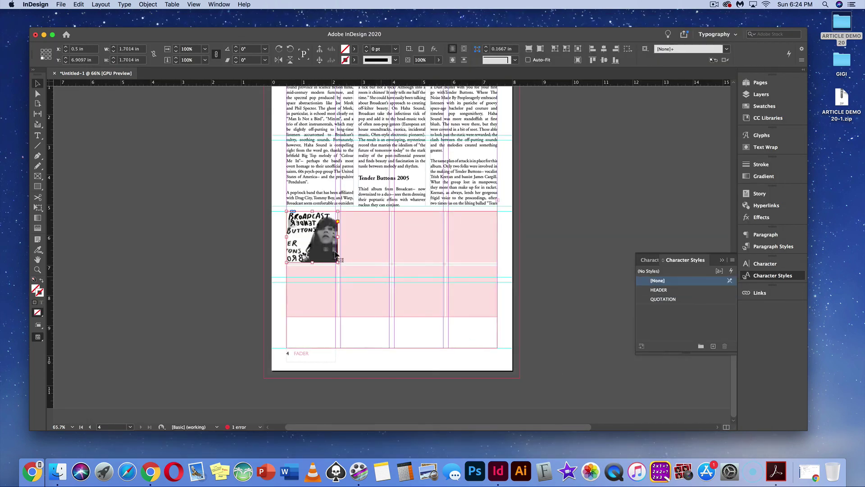
pyautogui.click(346, 246)
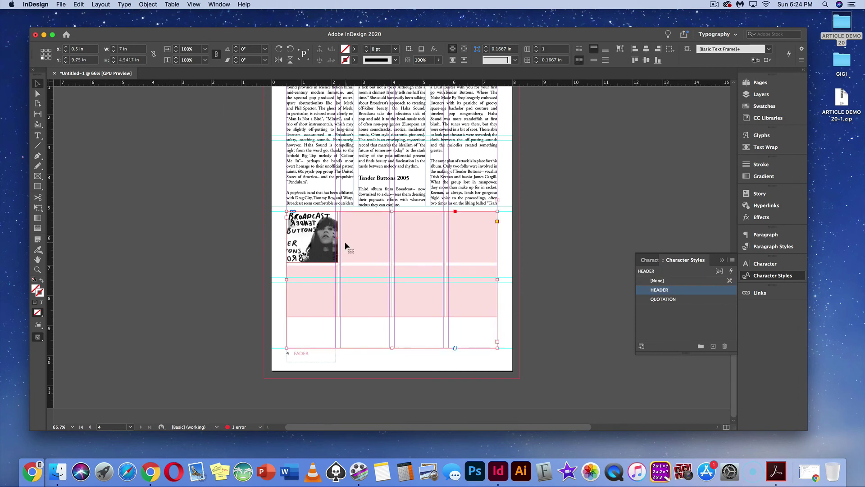
pyautogui.click(330, 239)
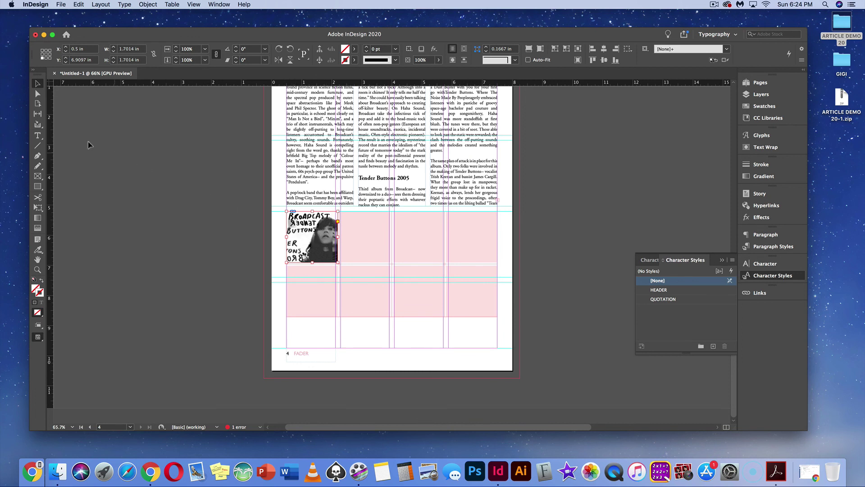
# Set the first cell's insets to 0.1875 in on all sides and refit the Buttons cover to fill its frame proportionally.
pyautogui.click(39, 136)
pyautogui.click(342, 263)
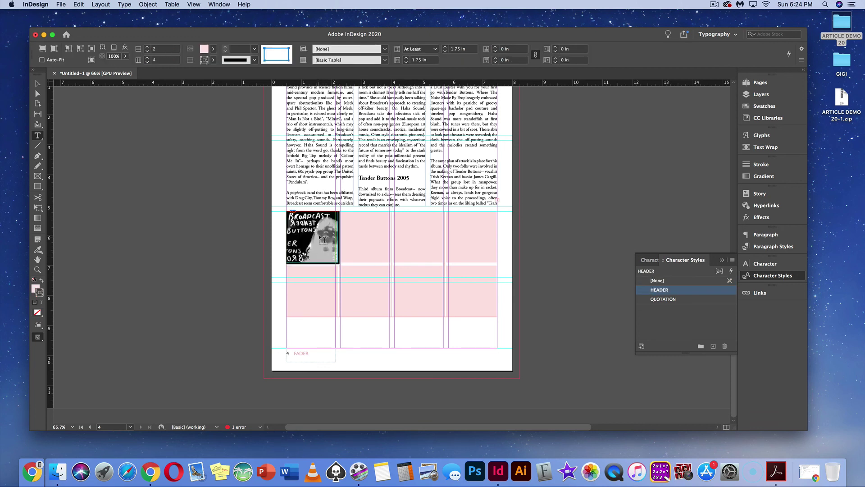
pyautogui.click(495, 48)
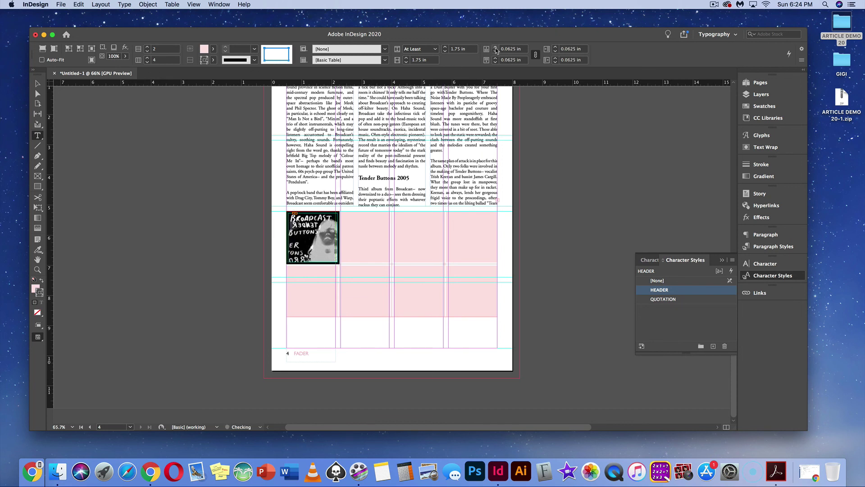
pyautogui.click(496, 47)
pyautogui.click(495, 47)
pyautogui.click(495, 48)
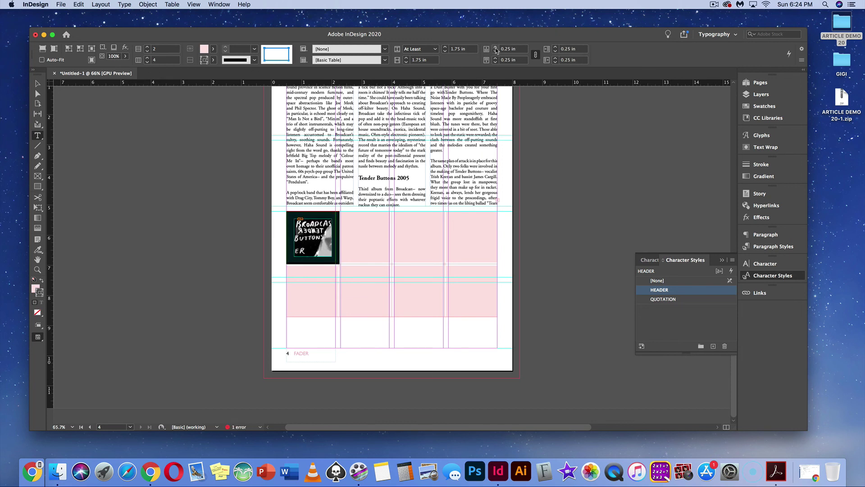
pyautogui.click(495, 51)
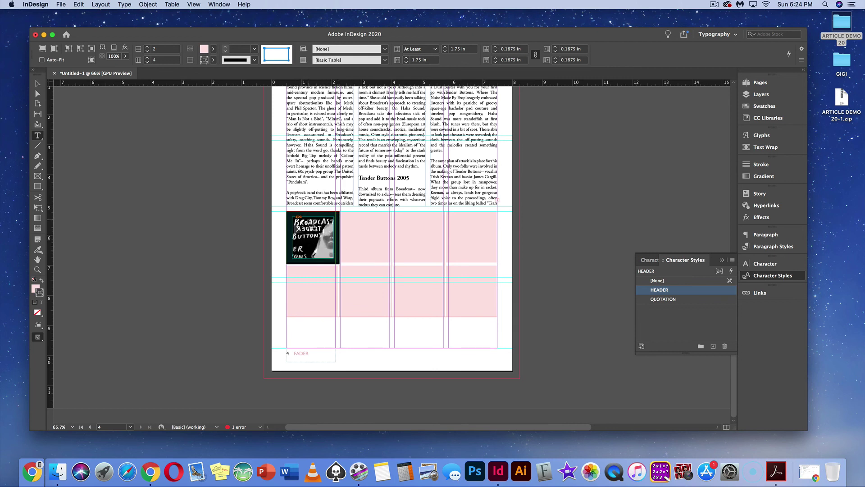
pyautogui.click(41, 49)
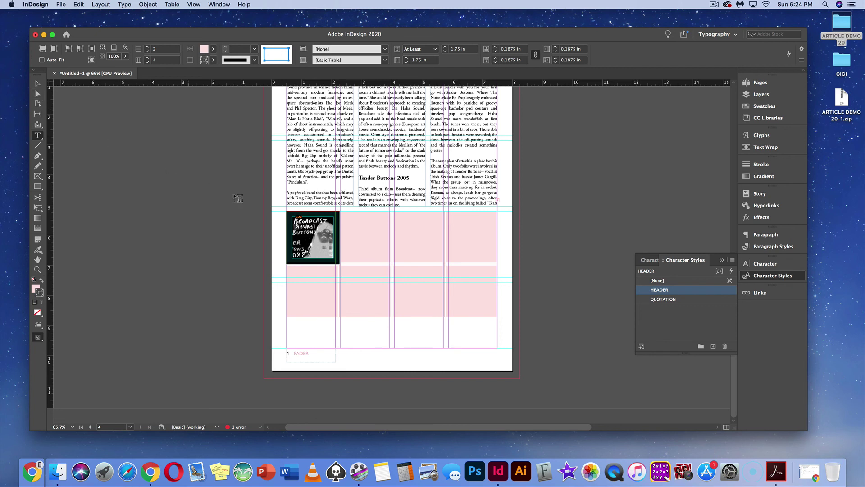
# Place the image HAHA.png in the second cell of the table's upper row.
pyautogui.click(349, 220)
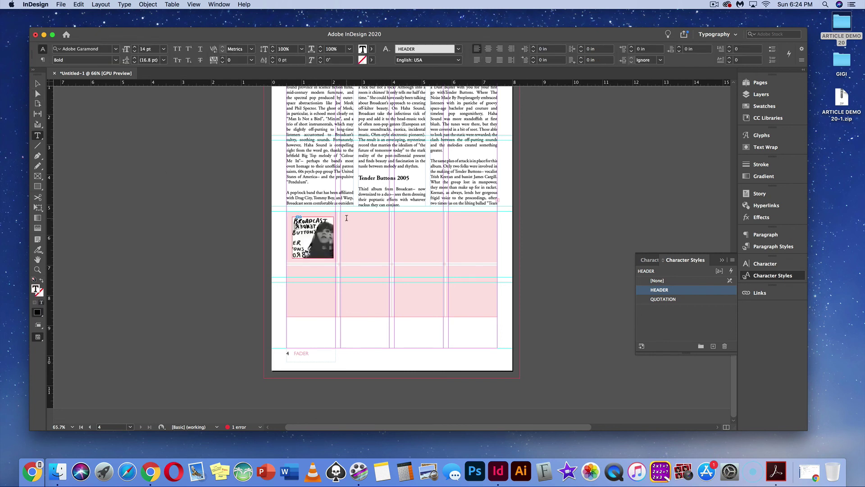
pyautogui.click(346, 219)
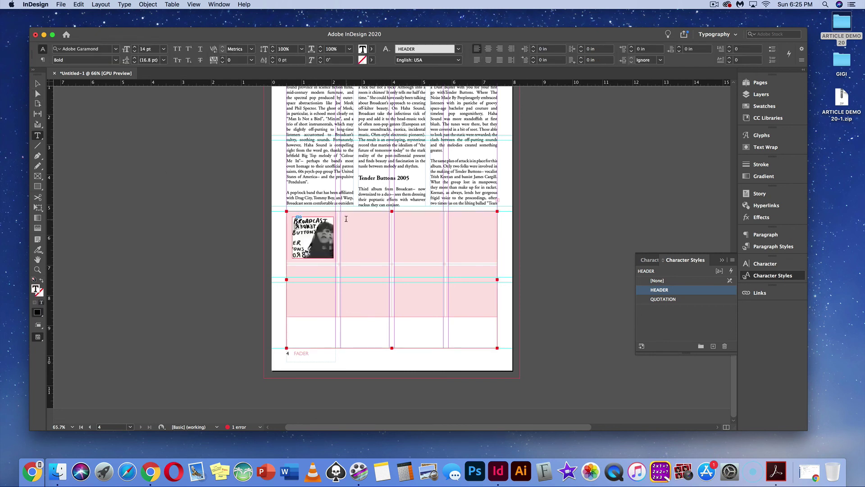
pyautogui.press('super+d')
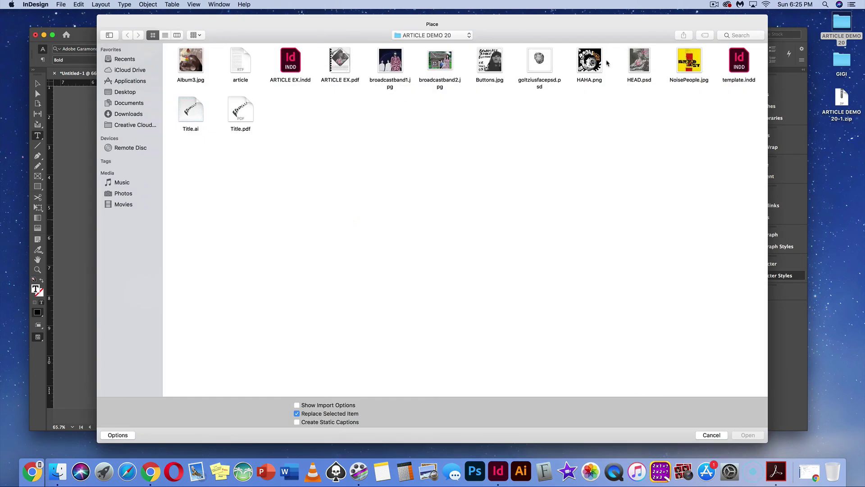
pyautogui.click(590, 78)
pyautogui.click(747, 436)
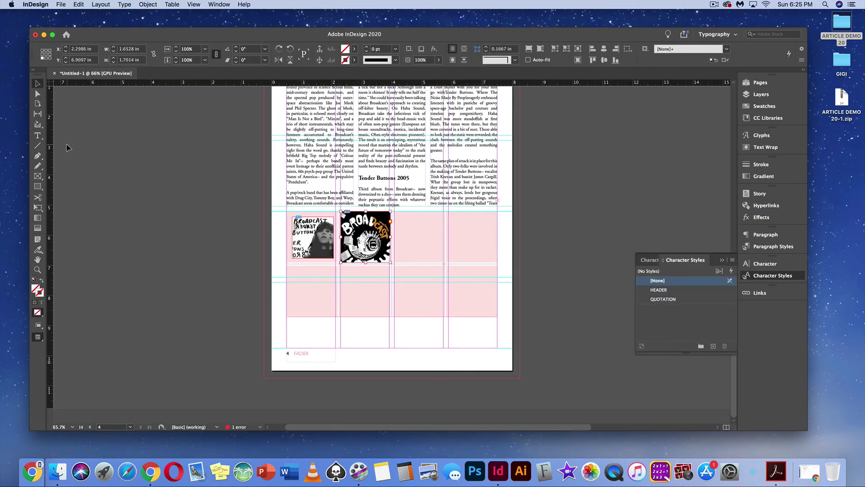
# Set the second cell's insets to 0.1875 in on all sides and refit the HAHA cover to fill its frame proportionally.
pyautogui.click(38, 135)
pyautogui.click(391, 259)
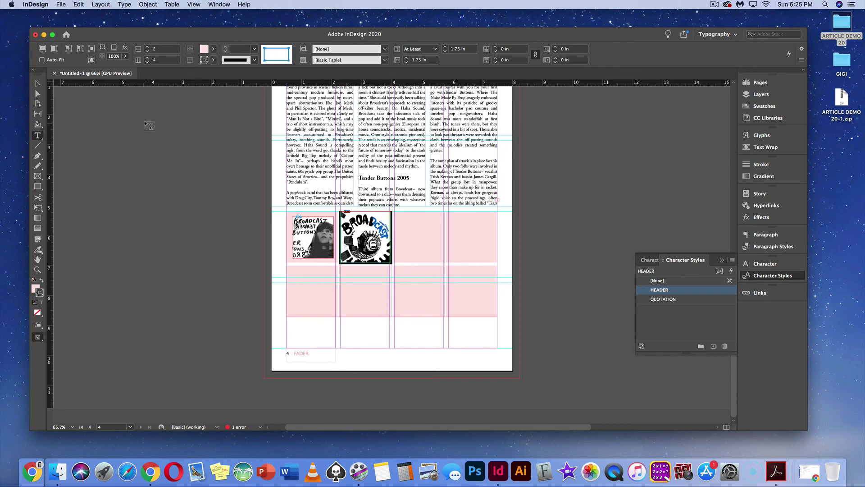
pyautogui.click(496, 49)
pyautogui.click(496, 48)
pyautogui.click(496, 48)
pyautogui.click(496, 48)
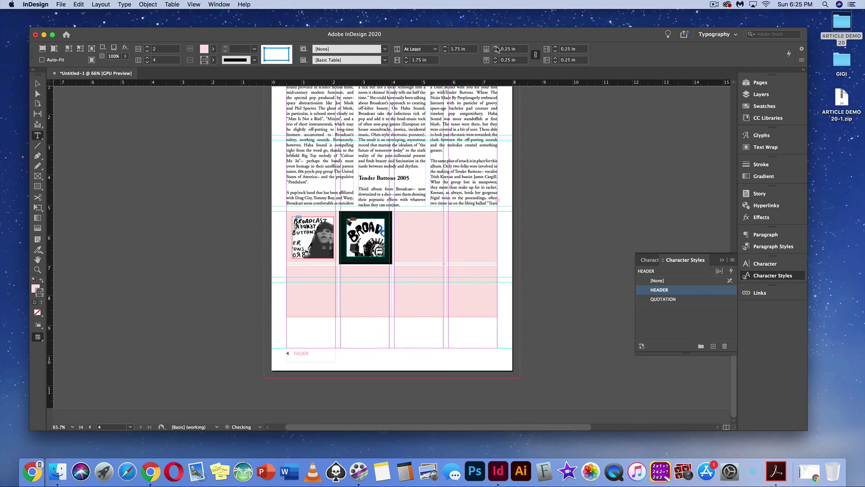
pyautogui.click(495, 51)
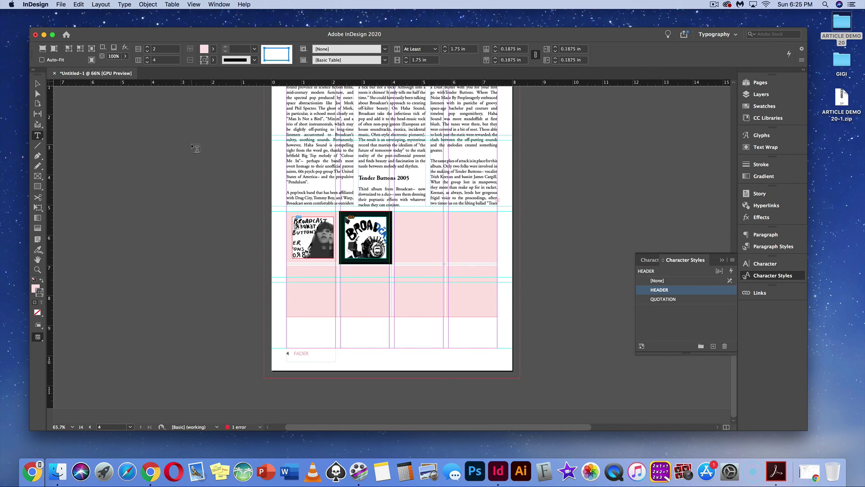
pyautogui.click(42, 51)
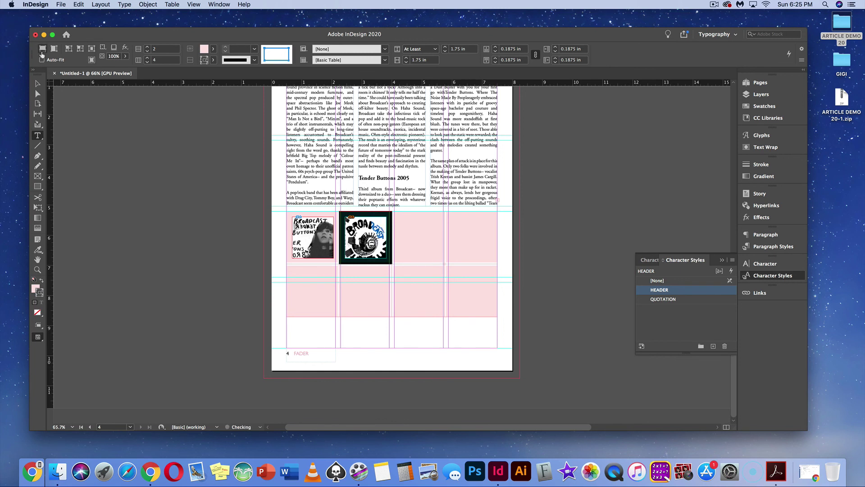
# Place the image NoisePeople.jpg in the third cell of the table's upper row.
pyautogui.click(424, 236)
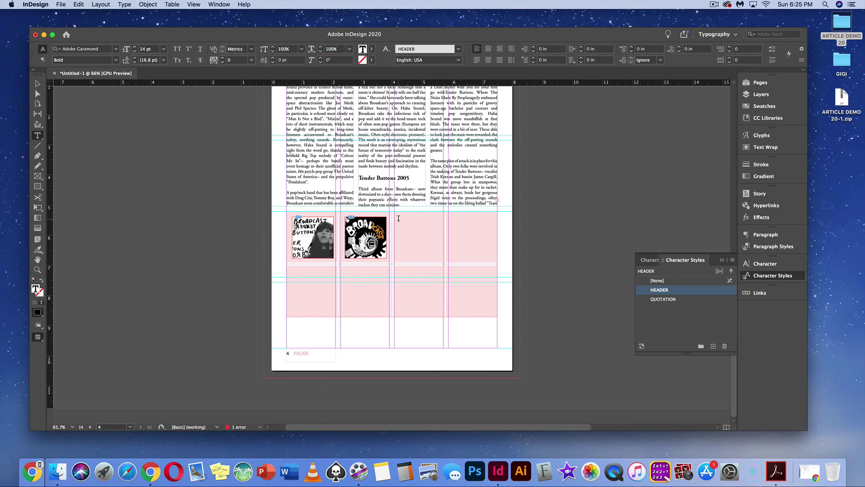
pyautogui.press('super+d')
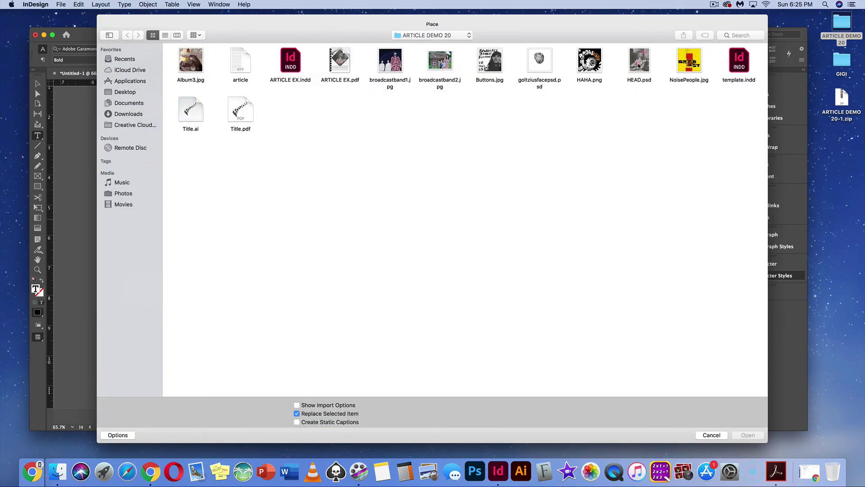
pyautogui.click(689, 62)
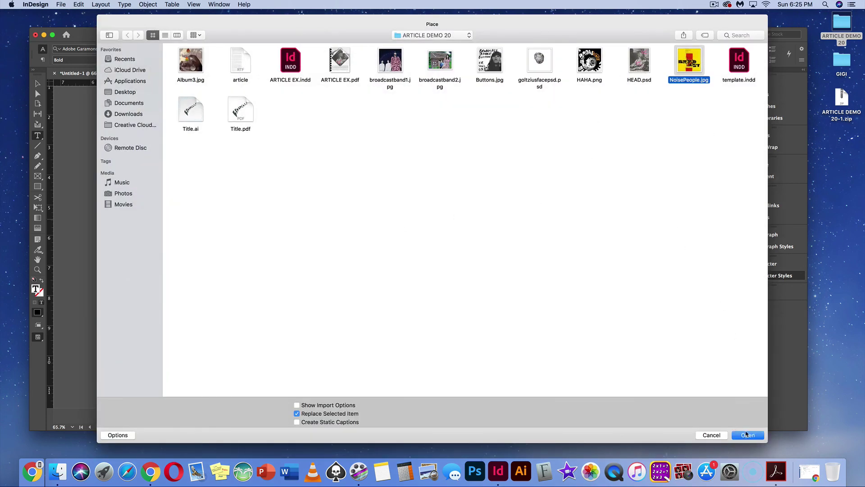
pyautogui.click(746, 433)
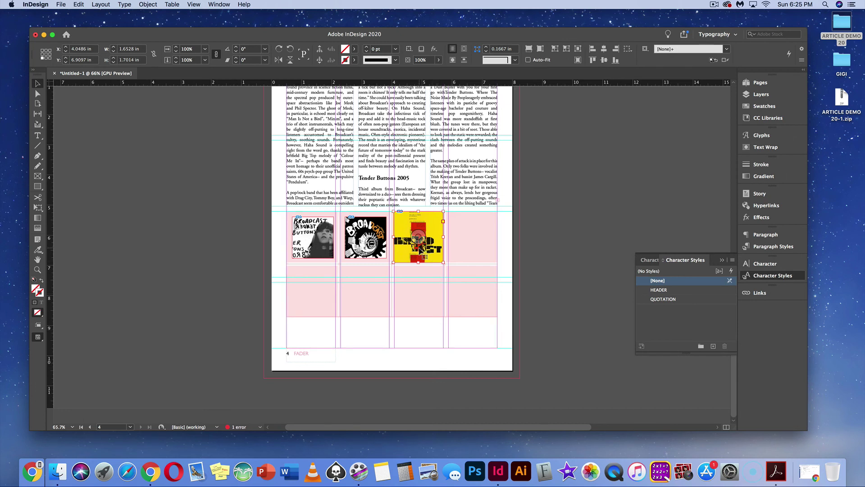
# Set the third cell's insets to 0.1875 in on all sides and refit the NoisePeople cover to fill its frame proportionally.
pyautogui.press('t')
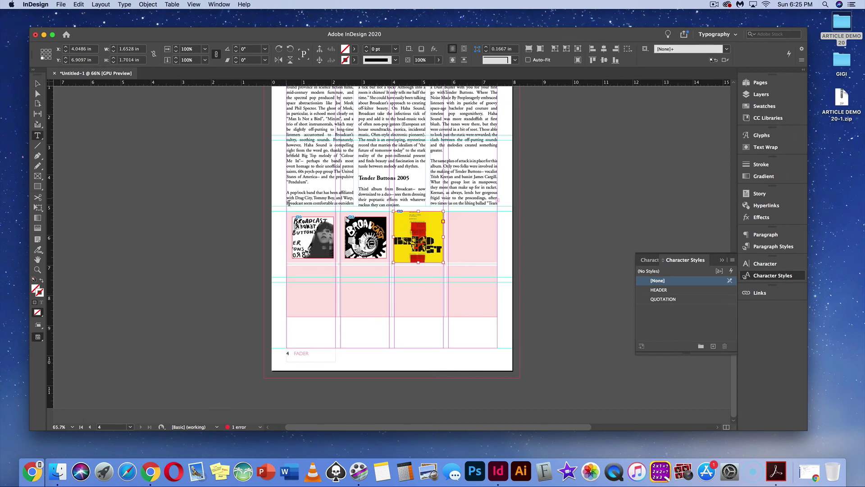
pyautogui.moveTo(448, 256); pyautogui.dragTo(425, 234)
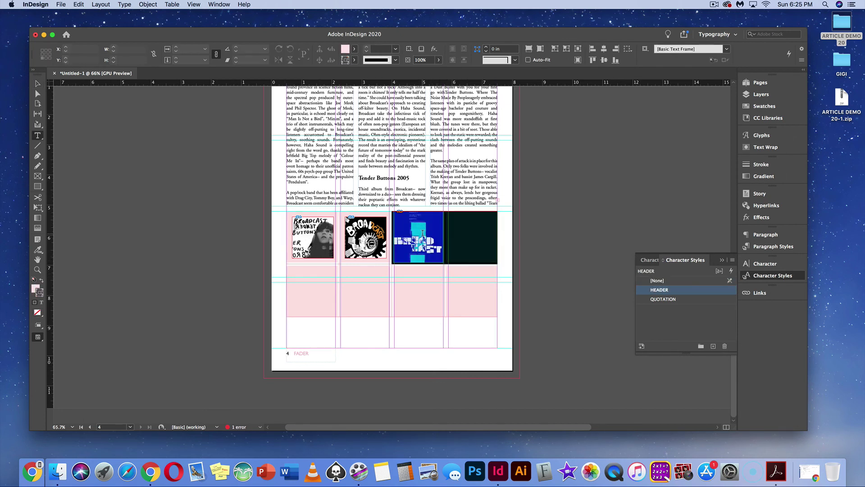
pyautogui.click(423, 233)
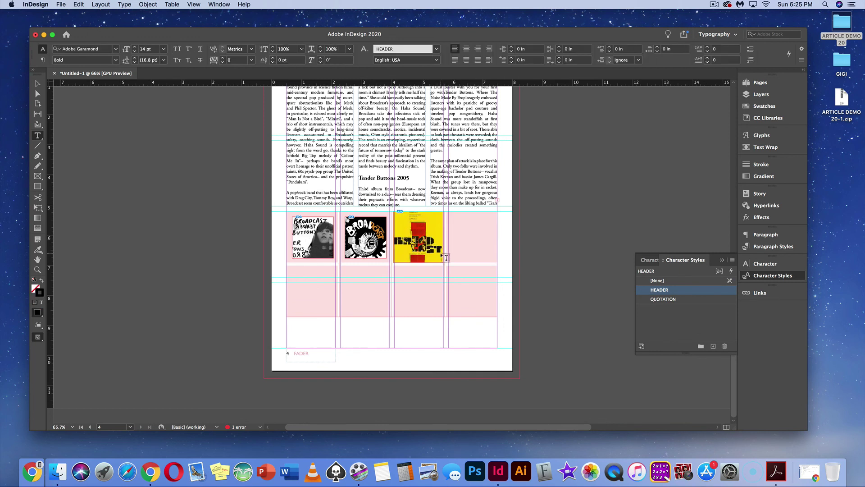
pyautogui.press('Escape')
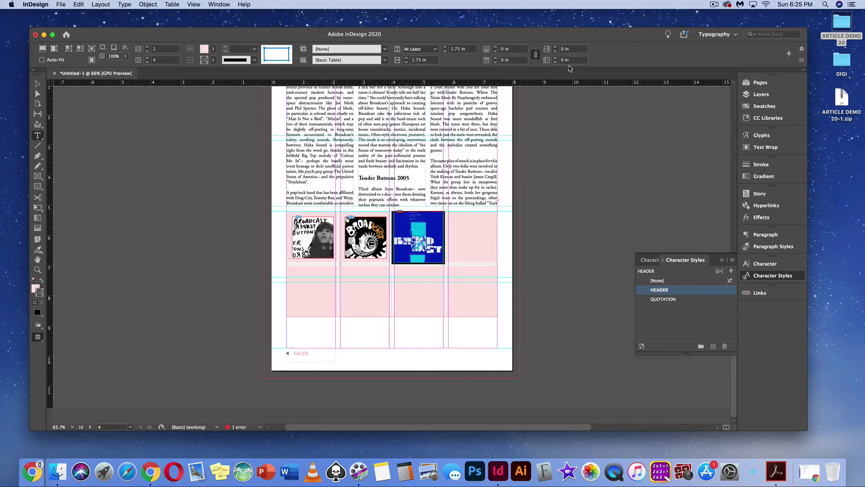
pyautogui.click(496, 47)
pyautogui.click(496, 47)
pyautogui.click(496, 47)
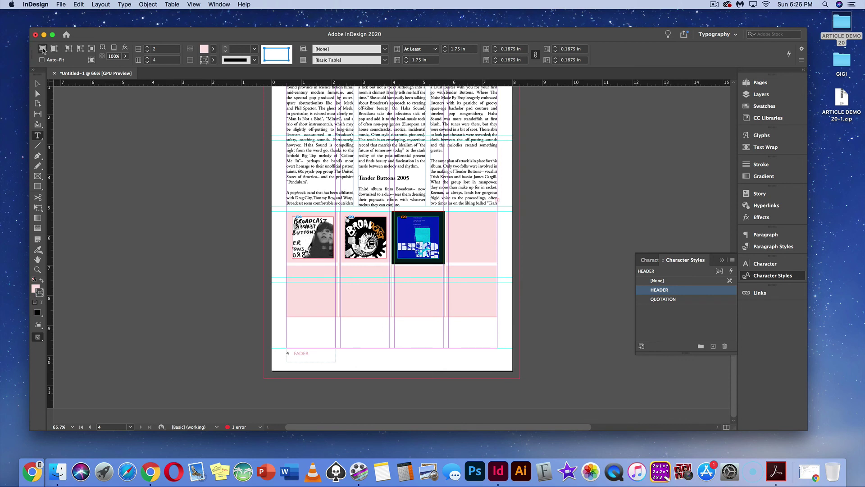
# Place the image Album3.jpg in the fourth cell of the table's upper row.
pyautogui.click(456, 227)
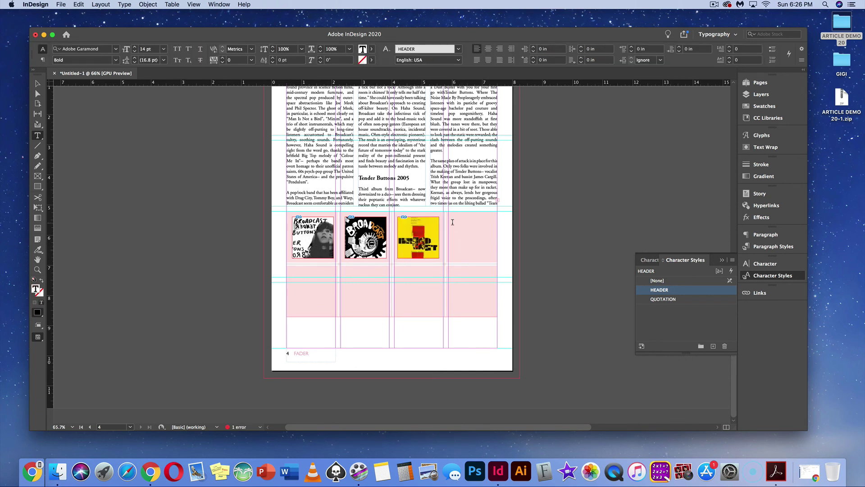
pyautogui.press('super+d')
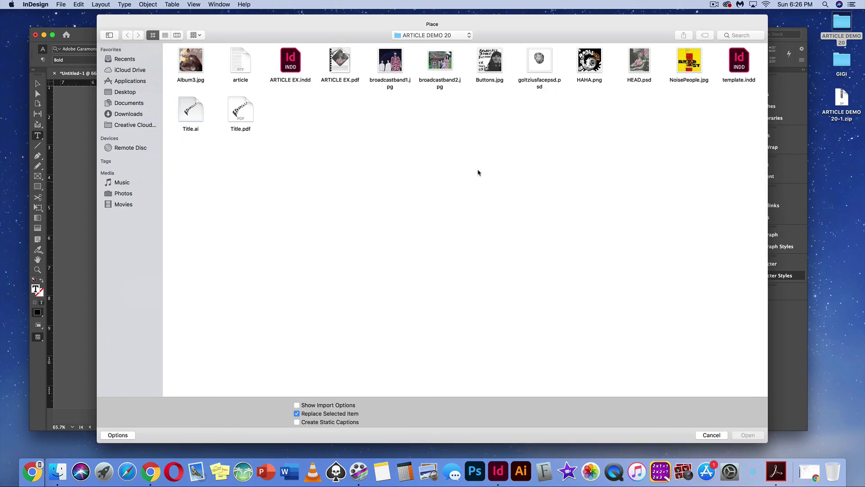
pyautogui.click(192, 76)
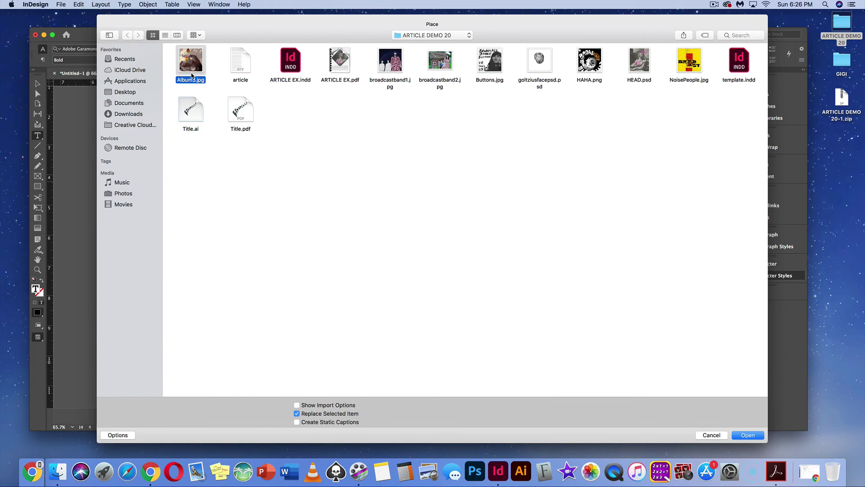
pyautogui.click(760, 435)
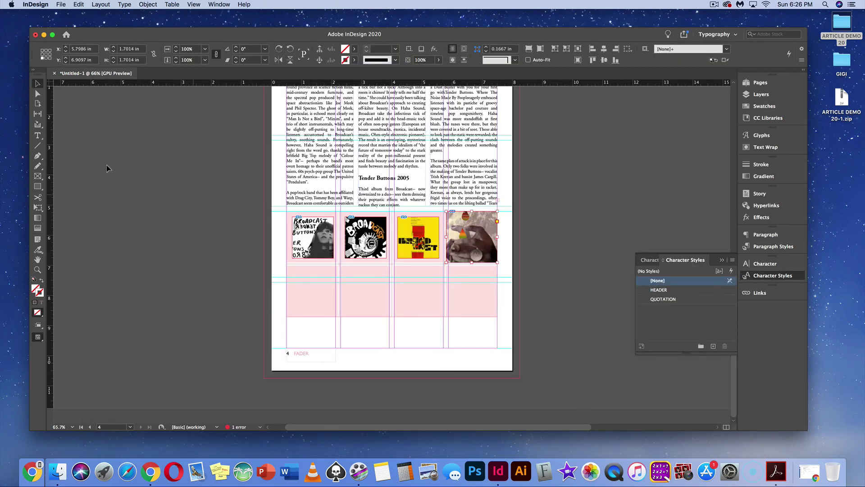
# Set the fourth cell's insets to 0.1875 in on all sides and refit the Album3 cover to fill its frame proportionally.
pyautogui.press('t')
pyautogui.click(492, 252)
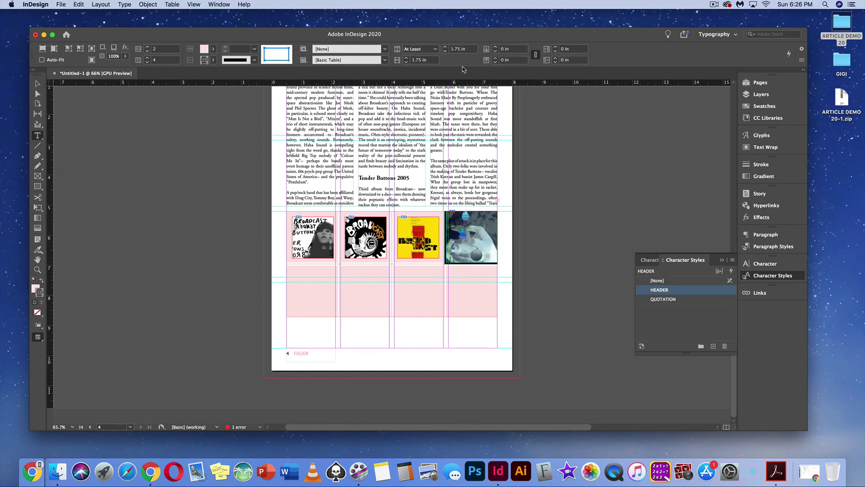
pyautogui.click(495, 47)
pyautogui.click(496, 47)
pyautogui.click(496, 47)
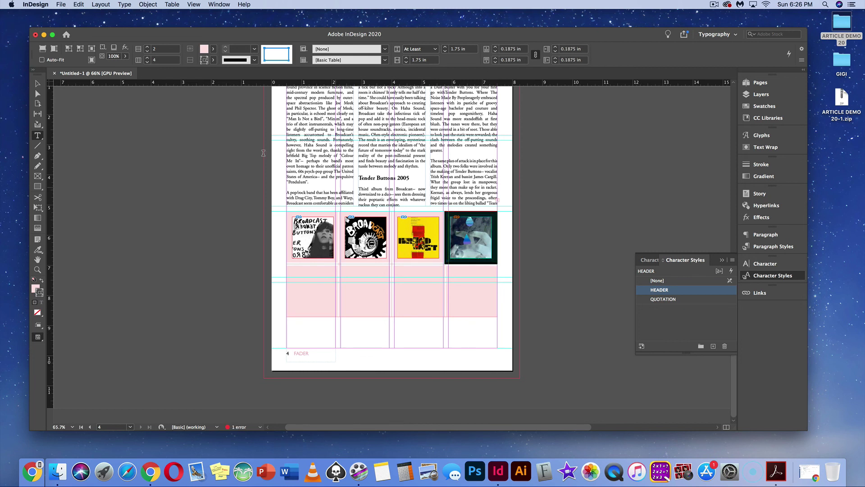
pyautogui.click(42, 48)
pyautogui.click(38, 84)
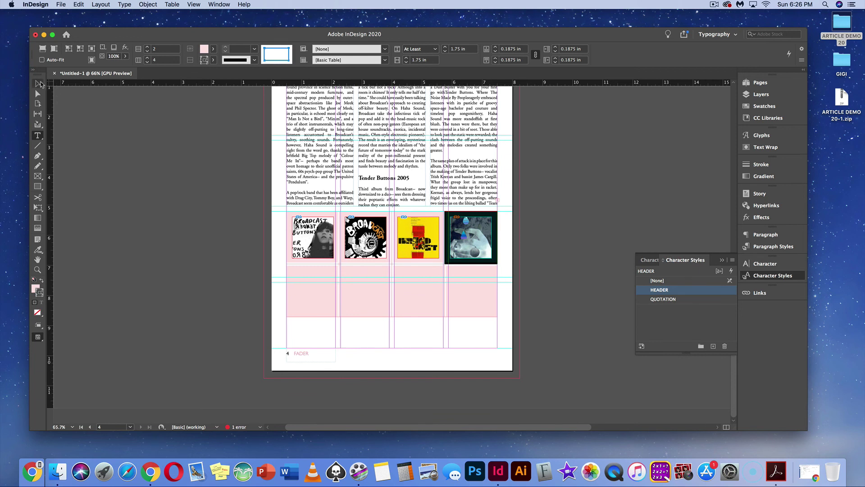
pyautogui.press('super+shift+a')
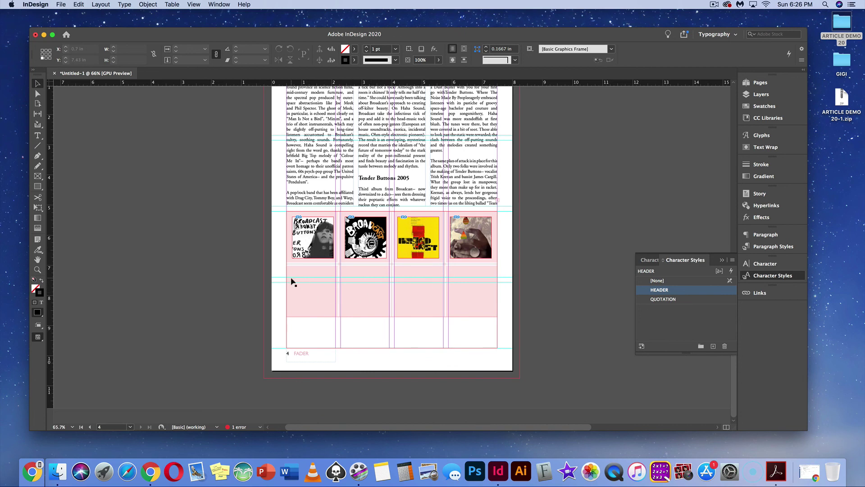
# Start text in the first cell of the table's lower row with the font set to Gill Sans Nova Book.
pyautogui.scroll(3, 341, 298)
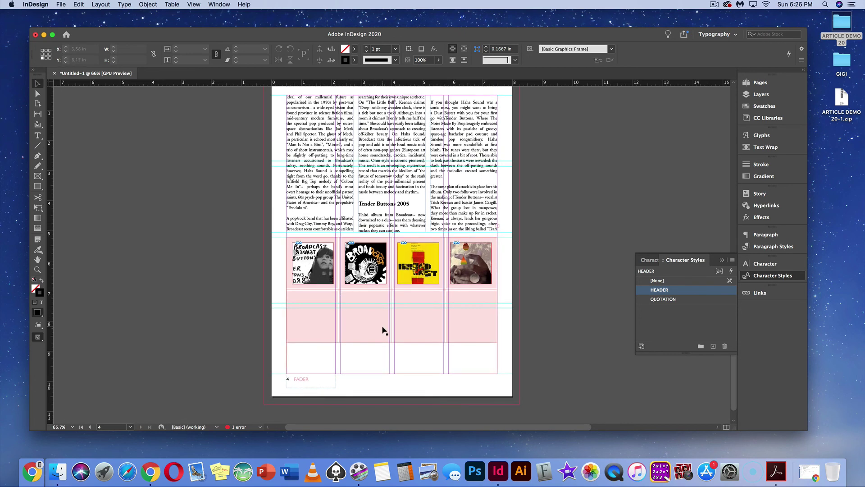
pyautogui.scroll(1, 383, 331)
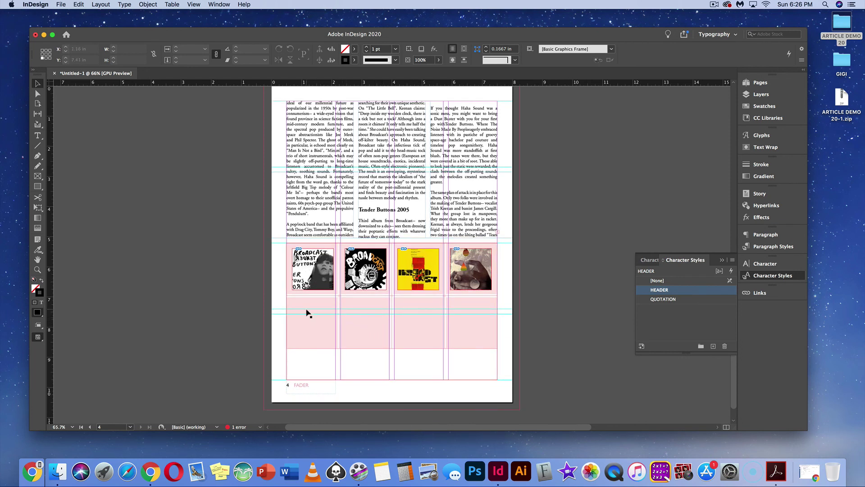
pyautogui.click(37, 135)
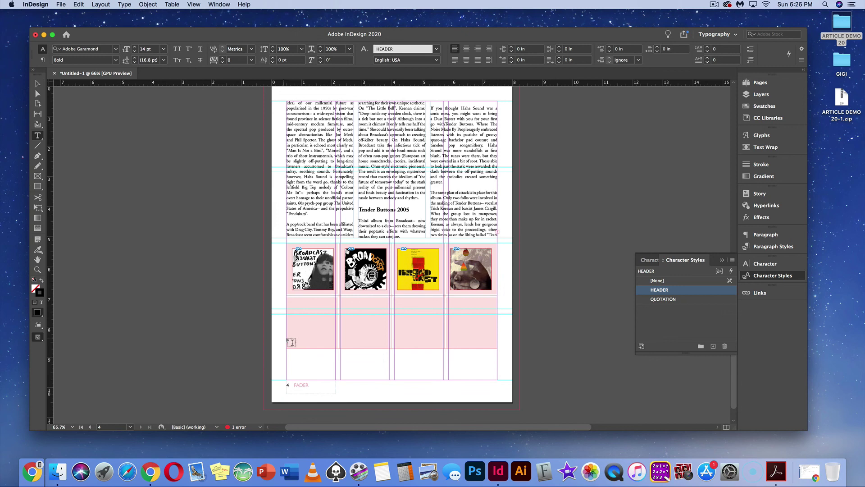
pyautogui.click(293, 301)
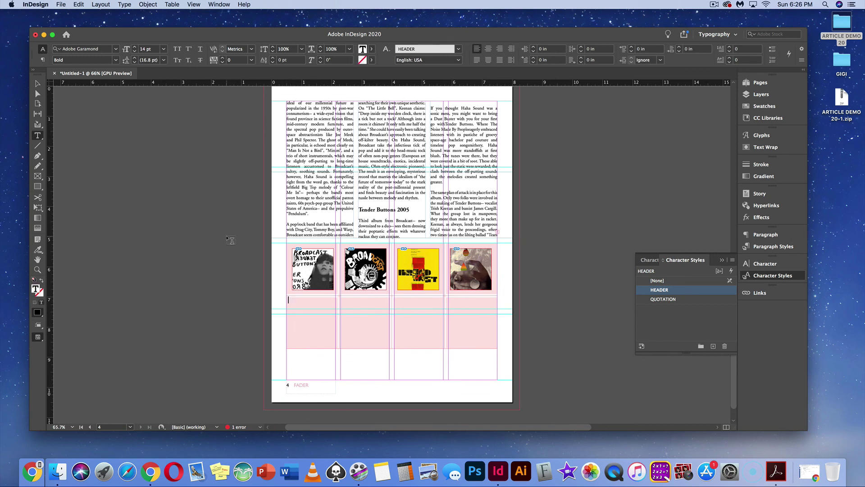
pyautogui.click(90, 48)
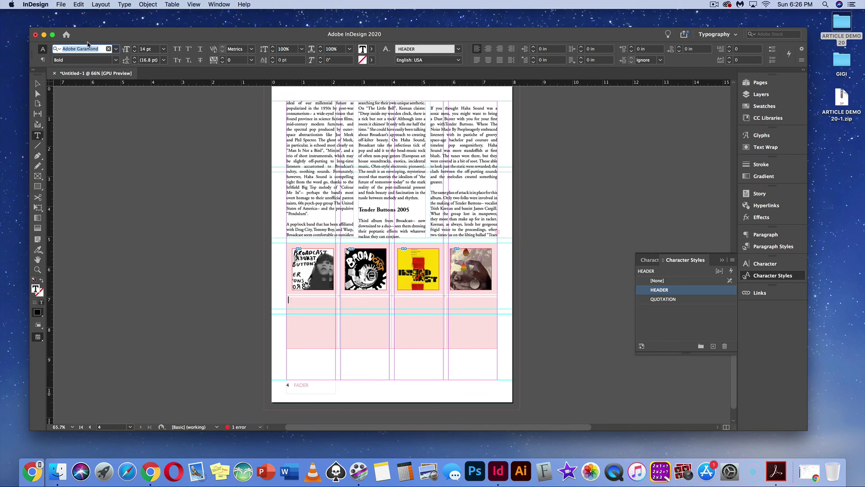
pyautogui.write('Gil sans')
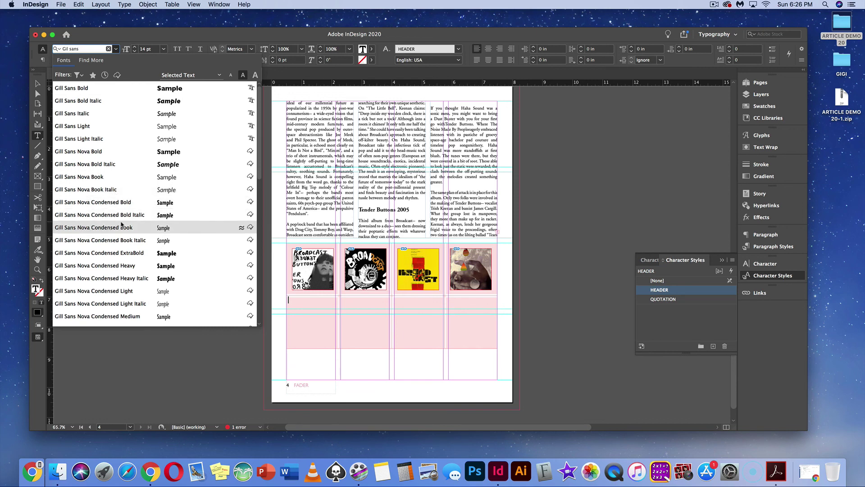
pyautogui.click(126, 246)
# Enter the first caption: "Broadcast's Tender buttons is a psychadelic mastery of 50's Joe Meek to the 80's Suicide.".
pyautogui.write('B')
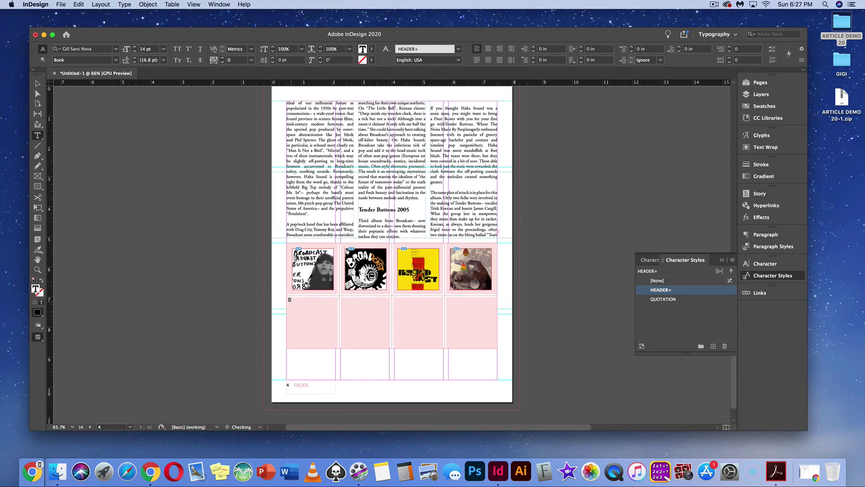
pyautogui.write('ria')
pyautogui.write('oad')
pyautogui.write('cast')
pyautogui.write(';s')
pyautogui.write("'s T")
pyautogui.write('ender butto')
pyautogui.write('ns')
pyautogui.write(' is a sympho')
pyautogui.press('BackSpace')
pyautogui.press('BackSpace')
pyautogui.press('BackSpace')
pyautogui.press('BackSpace')
pyautogui.press('BackSpace')
pyautogui.press('BackSpace')
pyautogui.write('psychadelic')
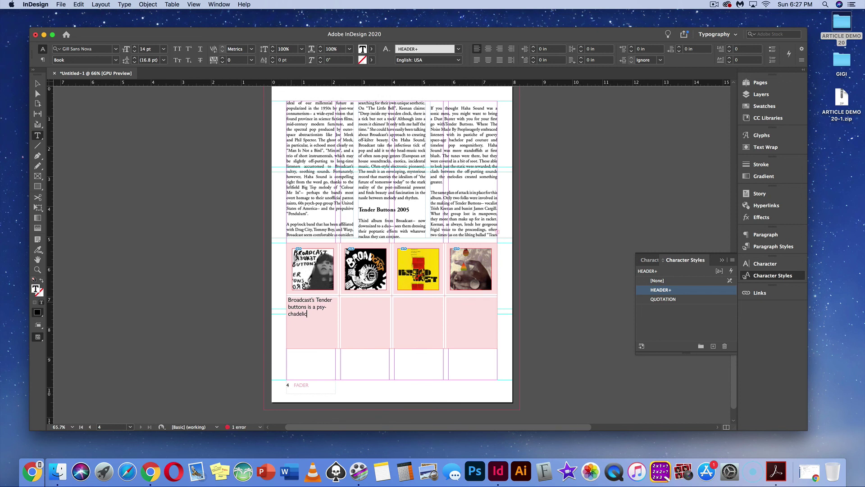
pyautogui.write(' mastery ')
pyautogui.write('of')
pyautogui.write(' 5')
pyautogui.write("0's ")
pyautogui.write('JOe Meek to')
pyautogui.write(' the')
pyautogui.write(' 80')
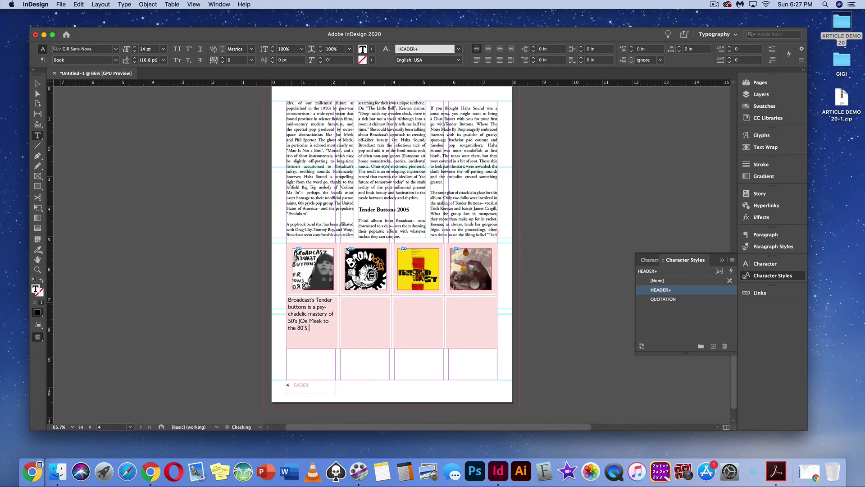
pyautogui.press('BackSpace')
pyautogui.press('BackSpace')
pyautogui.press('BackSpace')
pyautogui.press('BackSpace')
pyautogui.write("'s Suicide")
pyautogui.click(304, 321)
pyautogui.press('BackSpace')
pyautogui.write('o')
# Set the whole Tender Buttons caption in the first lower cell to a font size of 9 pt.
pyautogui.moveTo(316, 329); pyautogui.dragTo(290, 300)
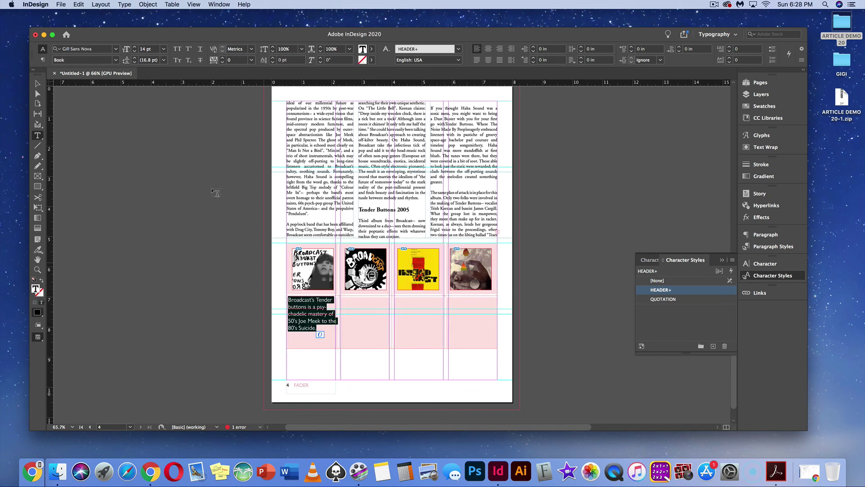
pyautogui.click(163, 49)
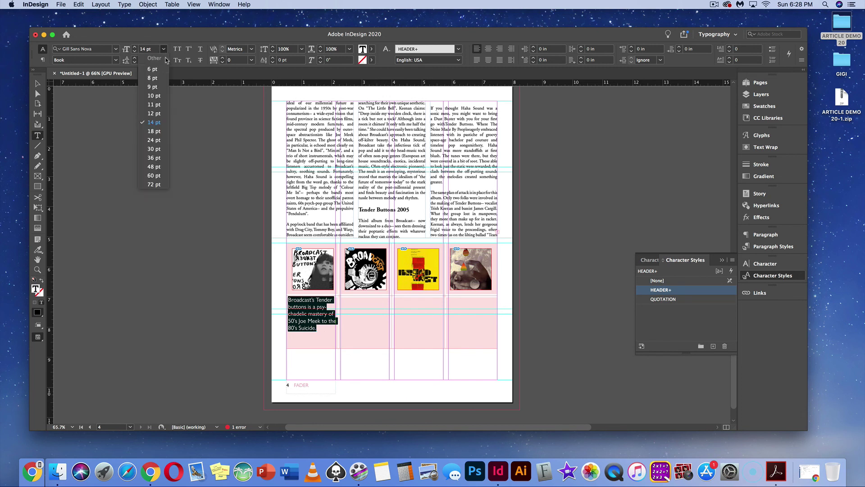
pyautogui.click(153, 87)
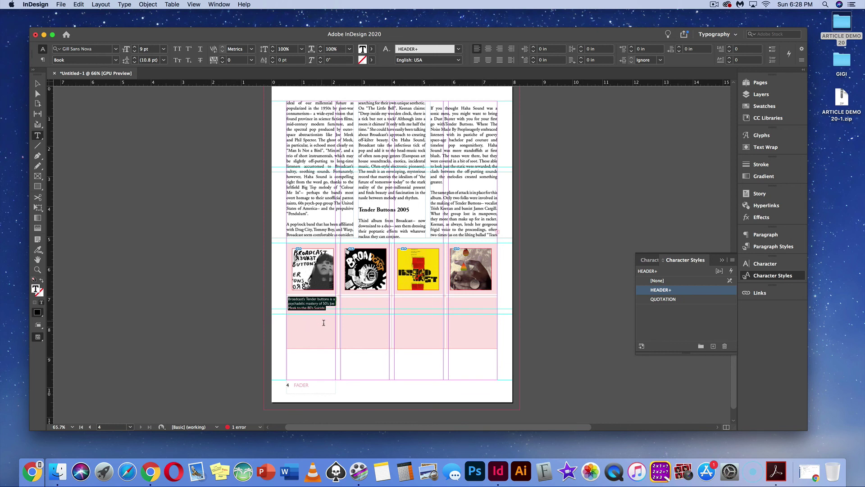
# Set the insets of the table's first lower cell to 0.25 in on all sides.
pyautogui.moveTo(323, 322); pyautogui.dragTo(284, 298)
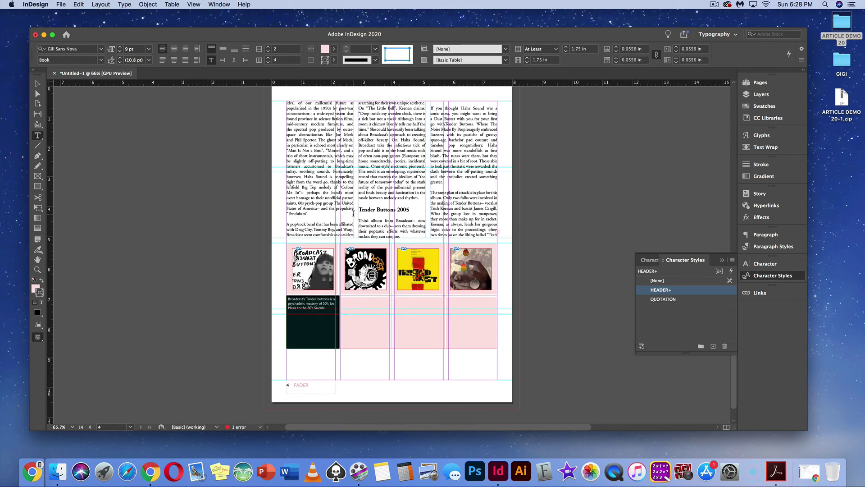
pyautogui.click(617, 48)
pyautogui.click(616, 47)
pyautogui.click(616, 48)
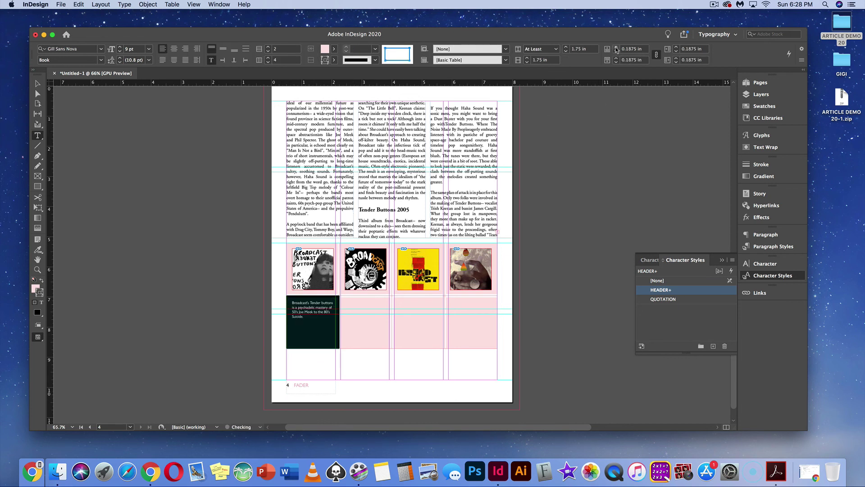
pyautogui.click(616, 47)
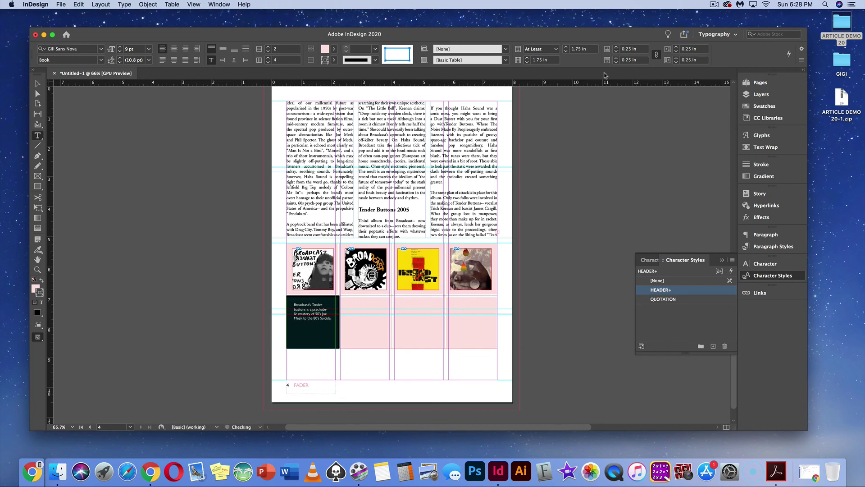
pyautogui.click(355, 359)
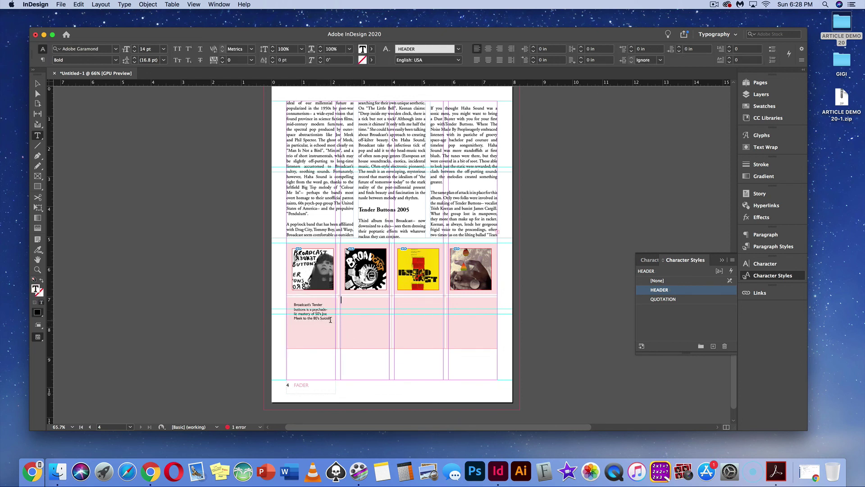
# Increase the leading of the Tender Buttons caption to 13 pt.
pyautogui.moveTo(331, 320); pyautogui.dragTo(295, 304)
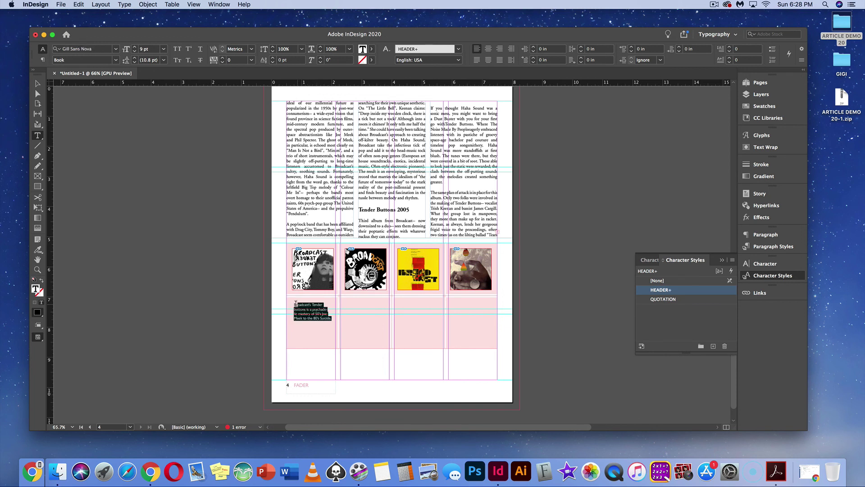
pyautogui.click(135, 59)
pyautogui.click(134, 58)
pyautogui.click(134, 58)
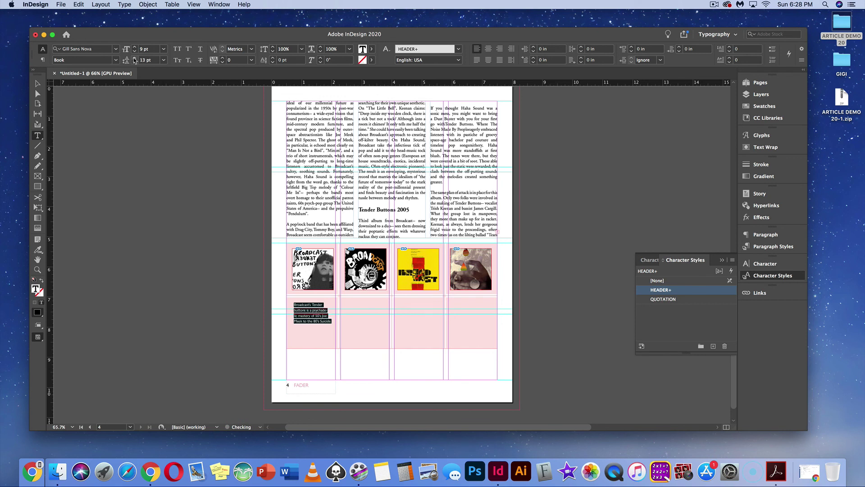
pyautogui.click(350, 328)
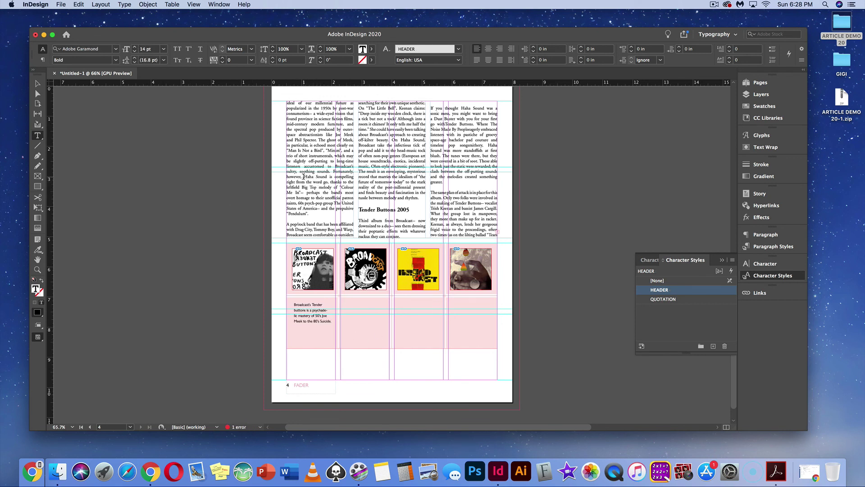
# Copy the article passage from "Haha Sound is compelling" through "The United States of America" into the second cell of the table's lower row.
pyautogui.moveTo(304, 177); pyautogui.dragTo(319, 208)
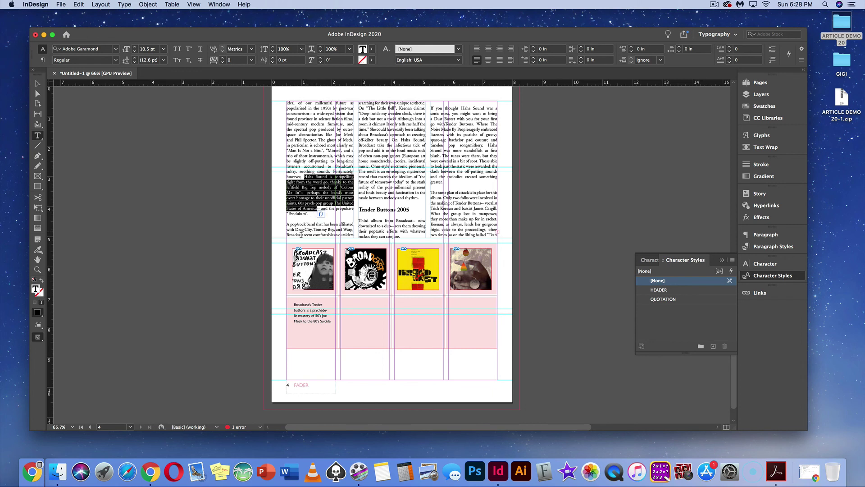
pyautogui.click(345, 303)
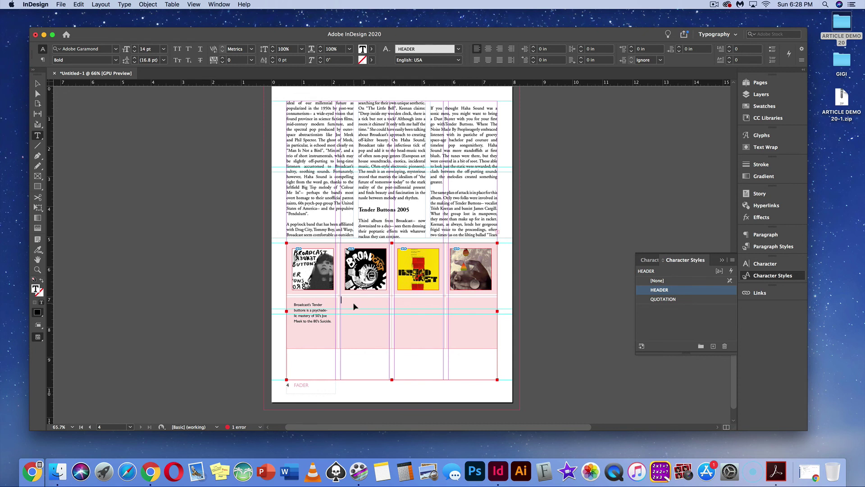
pyautogui.write('Haha Sound is compelling right from the word go, thanks to the leftfield Big Top melody of "Colour Me In"-- perhaps the band’s most overt homage to their unofficial patron saints, 60s psych-pop group The United States of America')
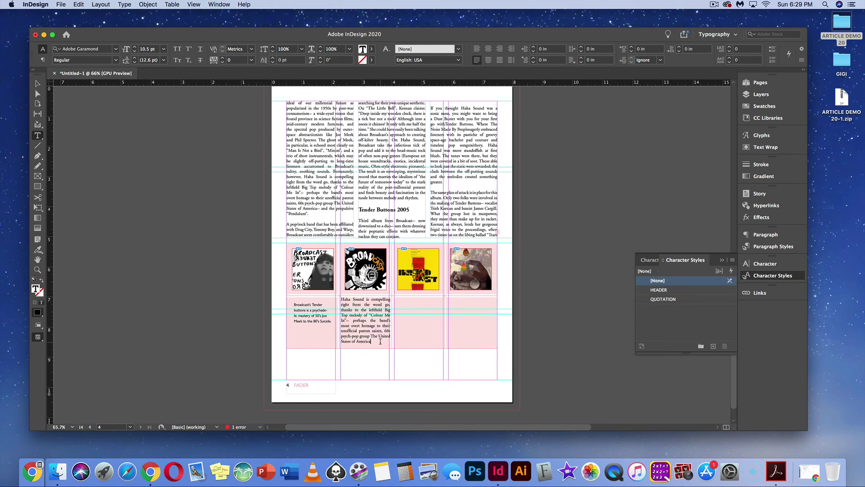
# Select all the Haha Sound caption text in the second lower cell and change its font to Gill Sans Nova Book.
pyautogui.moveTo(372, 341); pyautogui.dragTo(329, 305)
pyautogui.click(341, 299)
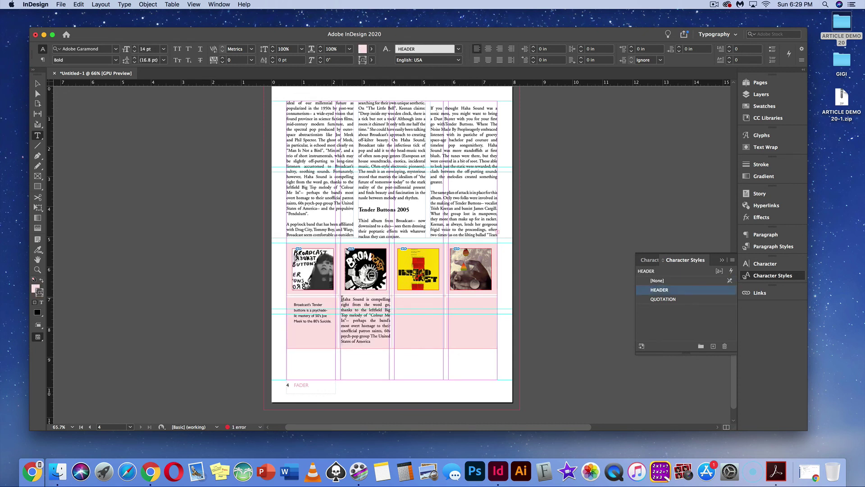
pyautogui.press('super+a')
pyautogui.click(97, 48)
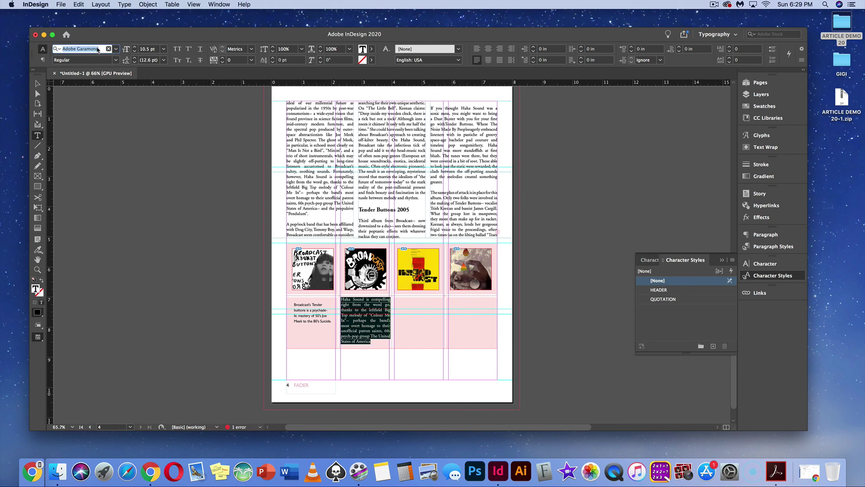
pyautogui.write('Gill')
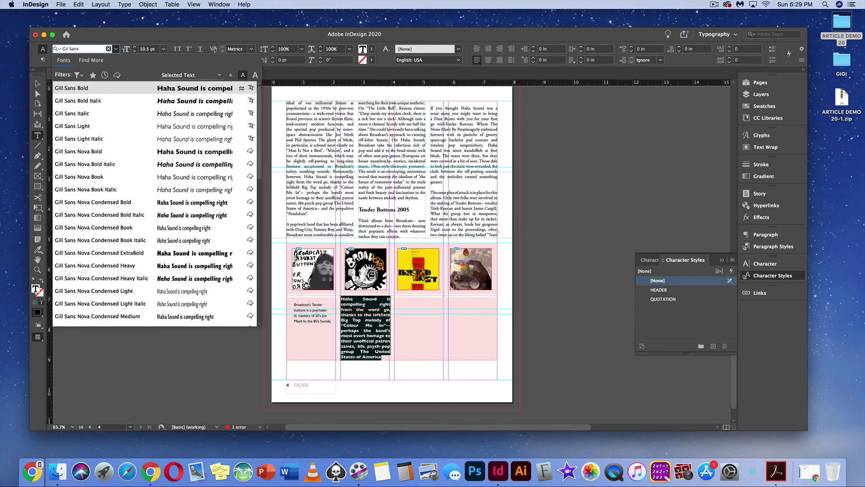
pyautogui.press('Down')
pyautogui.press('Down')
pyautogui.press('Down')
pyautogui.press('Down')
pyautogui.press('Down')
pyautogui.press('Down')
pyautogui.press('Down')
pyautogui.press('Down')
pyautogui.press('Down')
pyautogui.press('Down')
pyautogui.press('Down')
pyautogui.press('Down')
pyautogui.press('Down')
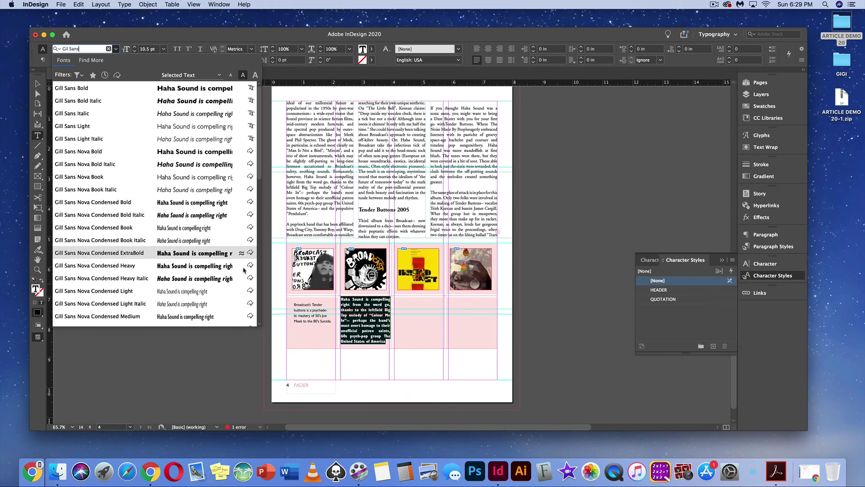
pyautogui.click(101, 180)
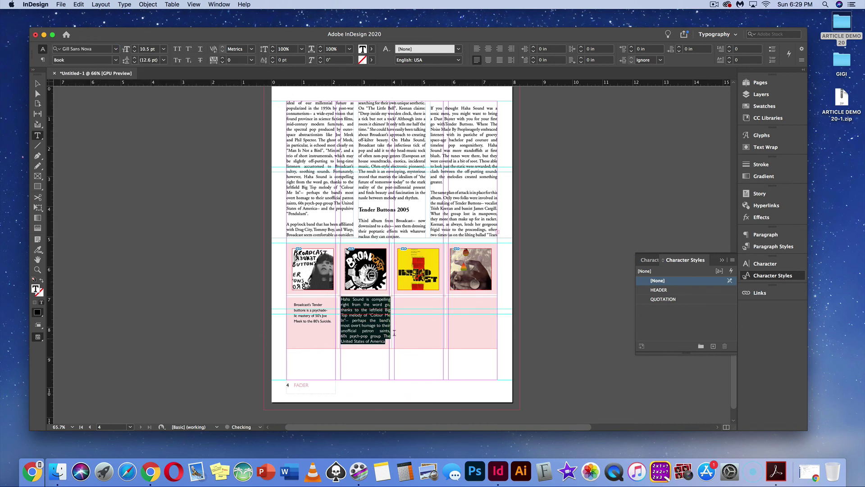
# Set the Haha Sound caption to a font size of 9 pt with 13 pt leading.
pyautogui.click(163, 49)
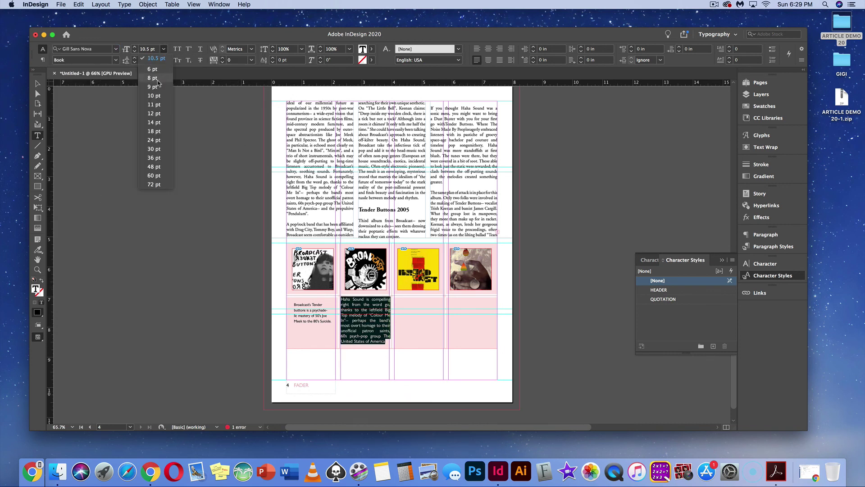
pyautogui.click(148, 96)
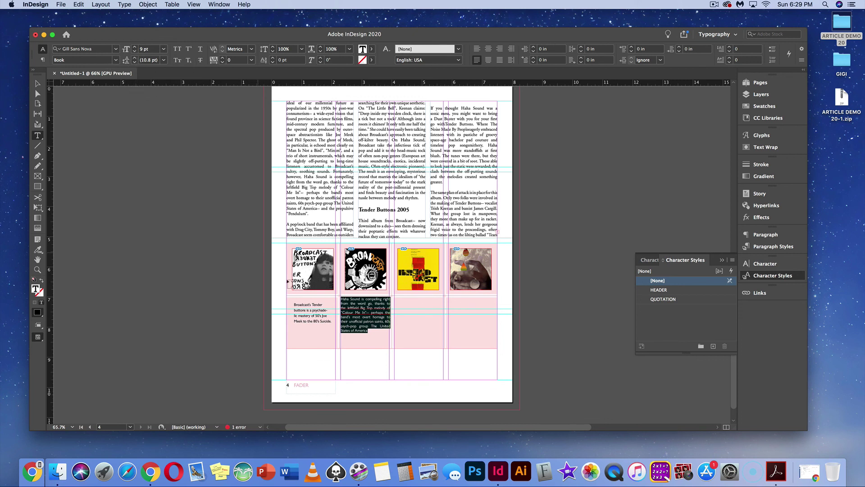
pyautogui.click(134, 58)
pyautogui.click(133, 57)
pyautogui.click(134, 58)
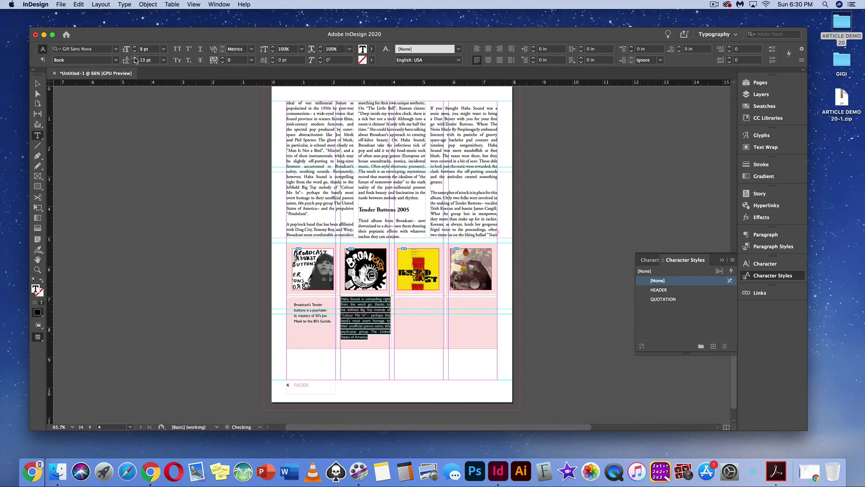
pyautogui.click(386, 339)
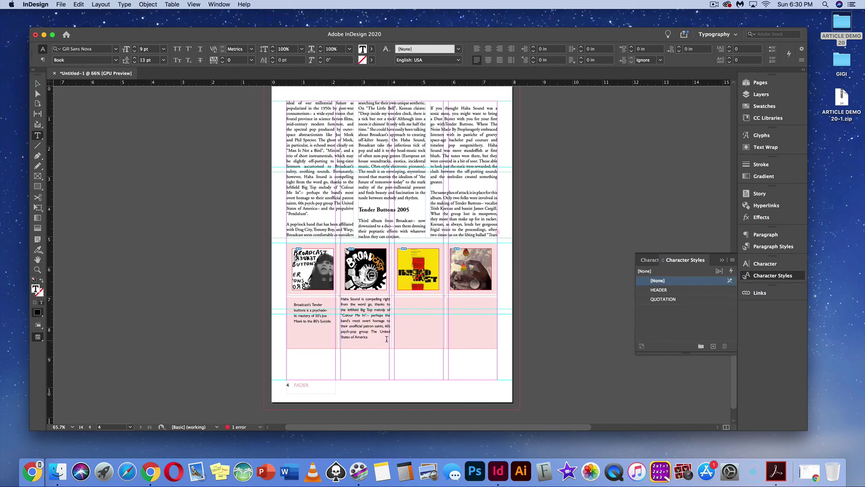
# Set all insets of the second lower table cell to 0.1875 in and reduce its Haha Sound caption to 8 pt.
pyautogui.moveTo(386, 339); pyautogui.dragTo(338, 298)
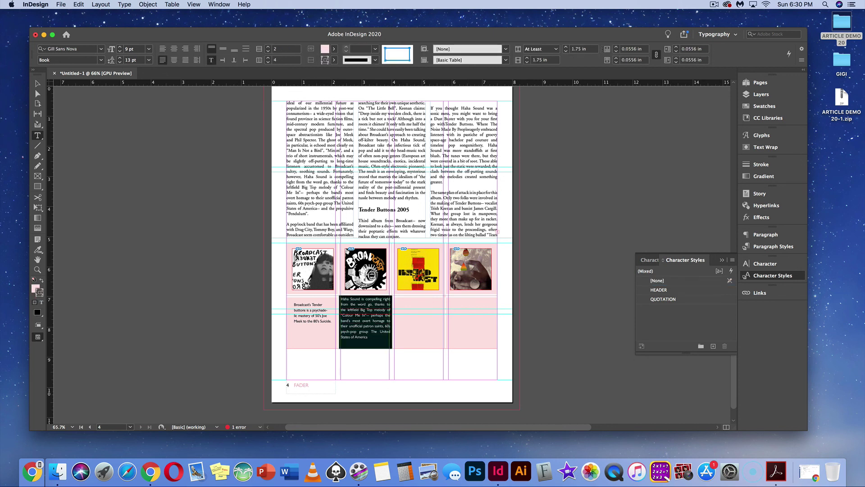
pyautogui.click(616, 48)
pyautogui.click(616, 47)
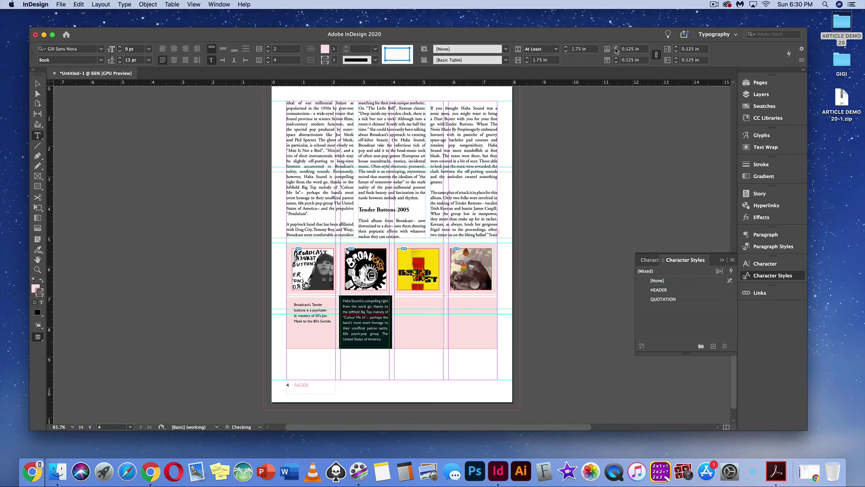
pyautogui.click(616, 47)
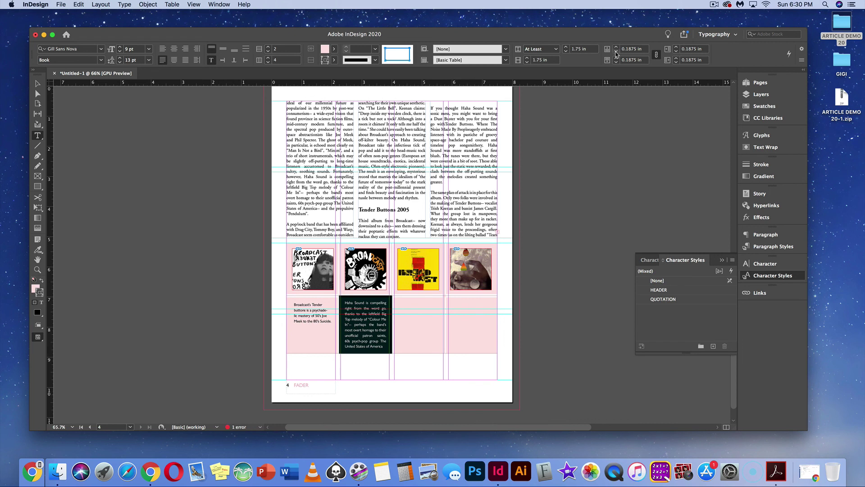
pyautogui.click(616, 51)
pyautogui.click(415, 338)
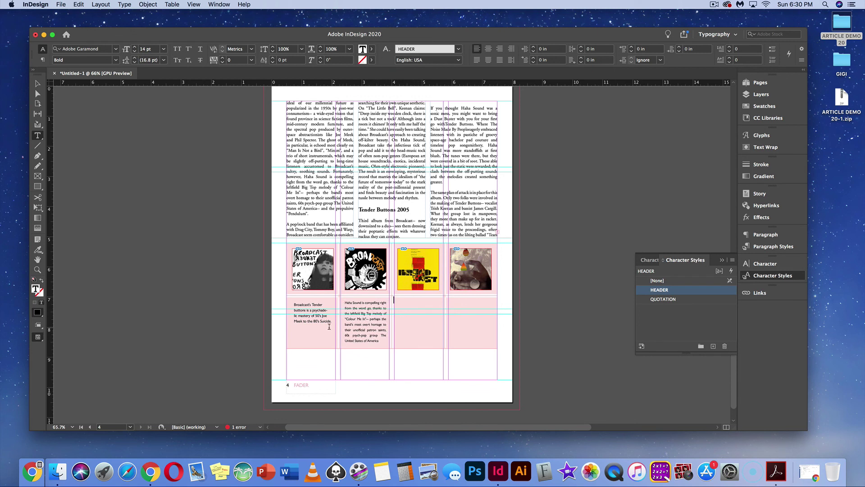
# Copy the whole Haha Sound caption from the second lower cell into the third lower cell.
pyautogui.click(381, 342)
pyautogui.doubleClick(373, 340)
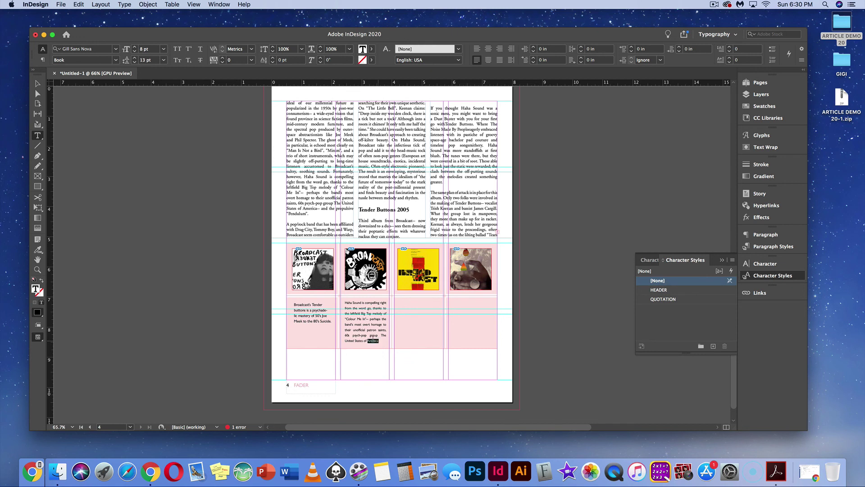
pyautogui.moveTo(373, 341); pyautogui.dragTo(347, 300)
pyautogui.press('super+c')
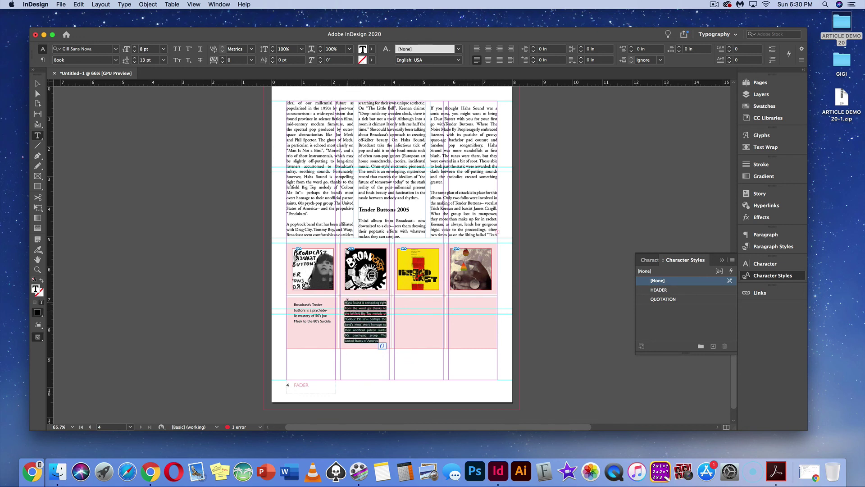
pyautogui.press('Right')
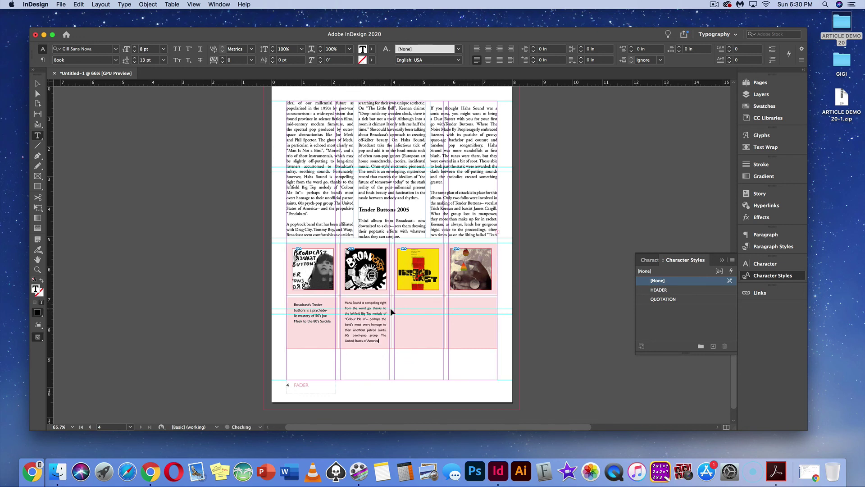
pyautogui.click(408, 308)
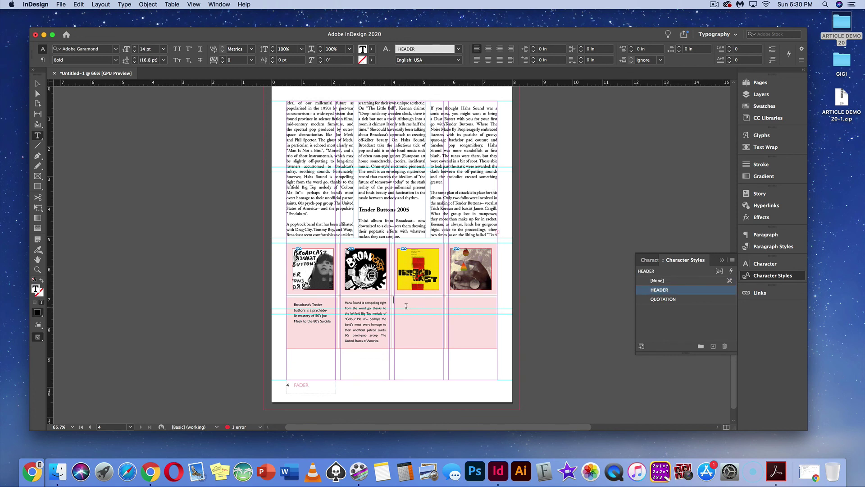
pyautogui.press('super+v')
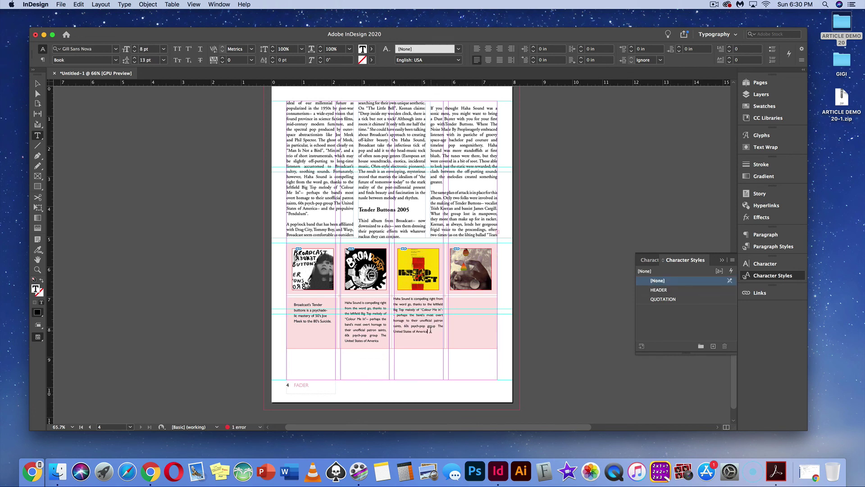
# Set all cell insets of the third lower cell to 0.1875 in.
pyautogui.moveTo(430, 330); pyautogui.dragTo(392, 295)
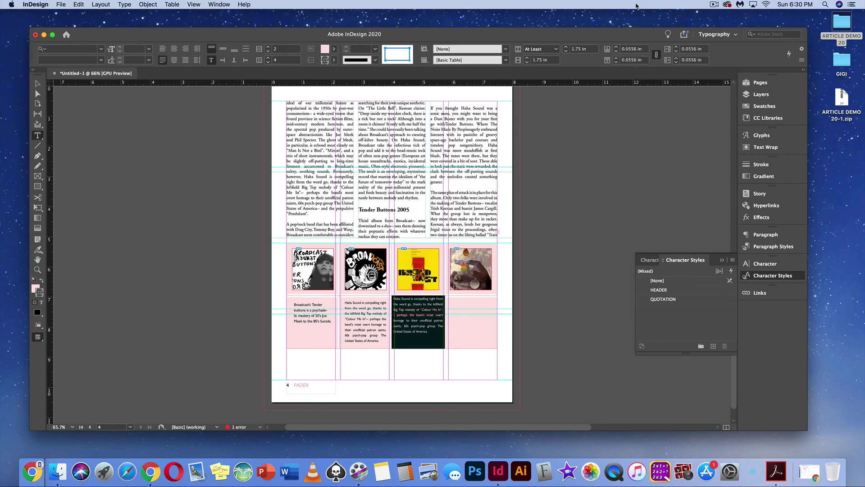
pyautogui.click(617, 47)
pyautogui.click(617, 48)
pyautogui.click(617, 47)
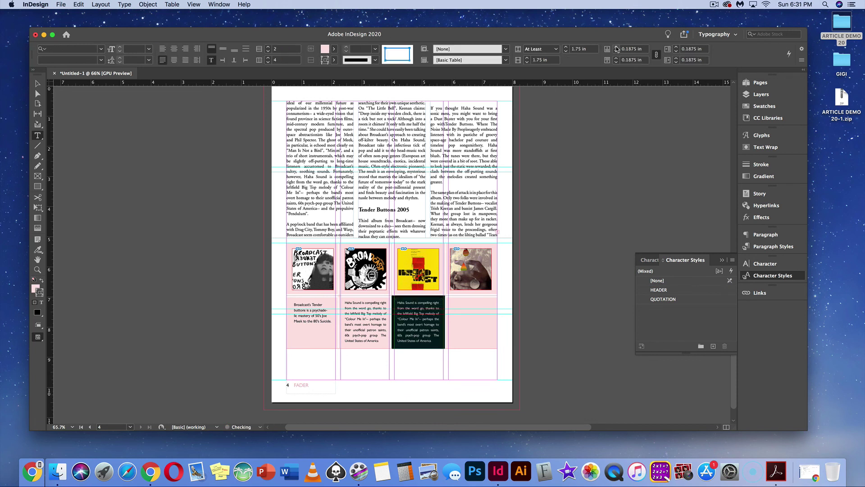
# Paste the Haha Sound caption into the fourth lower cell, set that cell's insets to 0.1875 in, and preview the page.
pyautogui.click(453, 312)
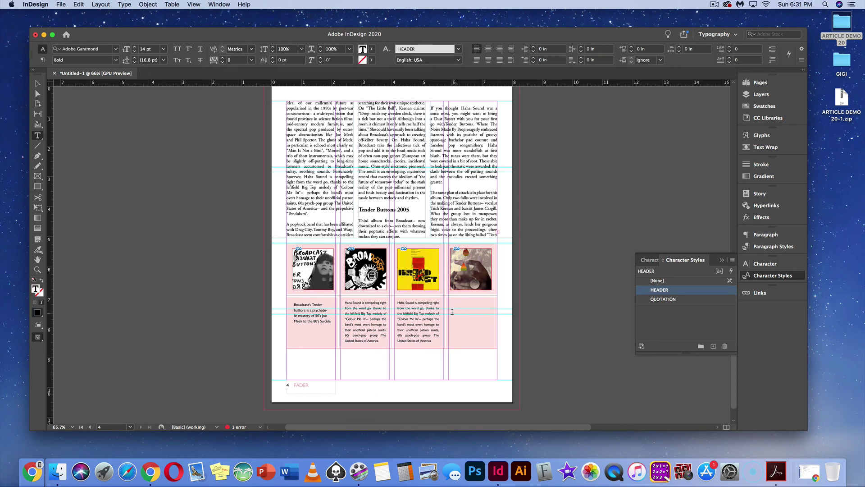
pyautogui.press('super+v')
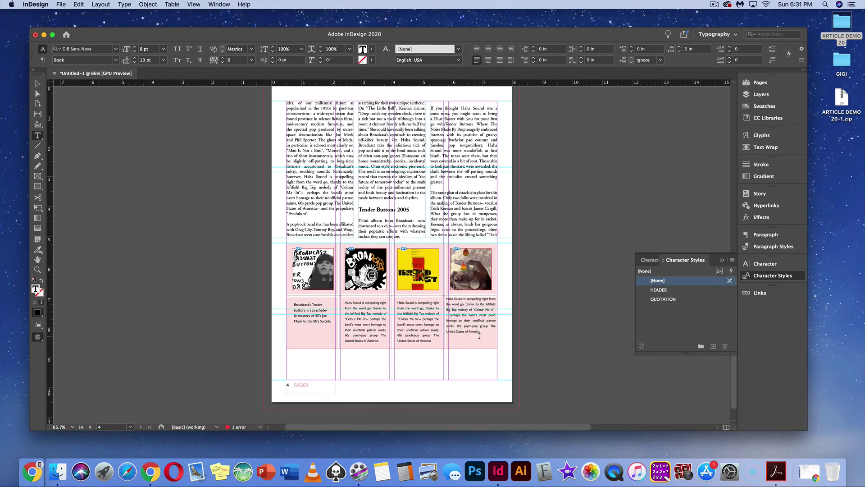
pyautogui.moveTo(476, 331); pyautogui.dragTo(446, 292)
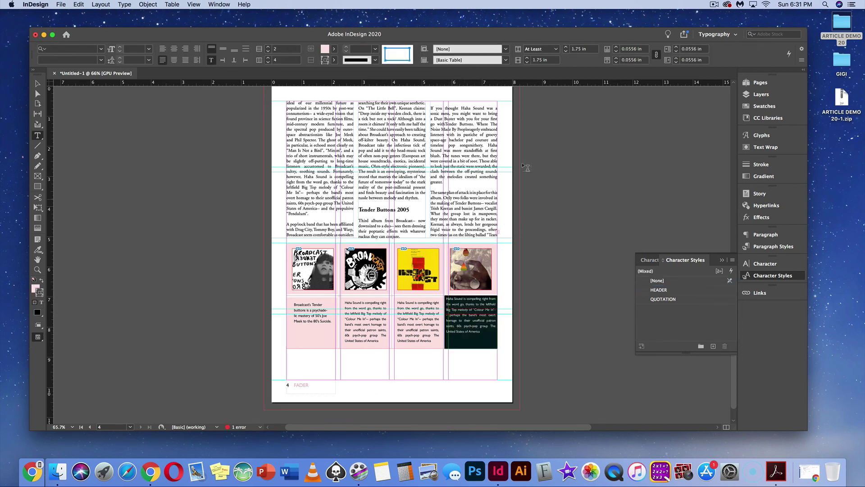
pyautogui.click(616, 48)
pyautogui.click(616, 48)
pyautogui.click(616, 48)
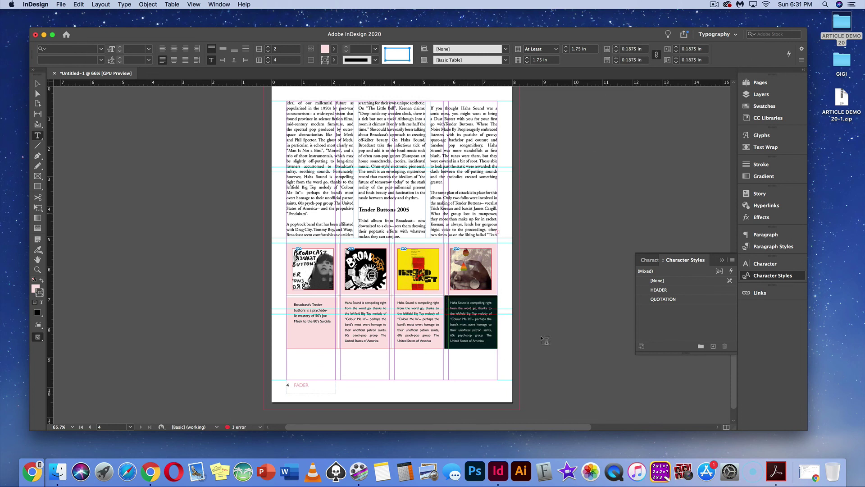
pyautogui.click(514, 343)
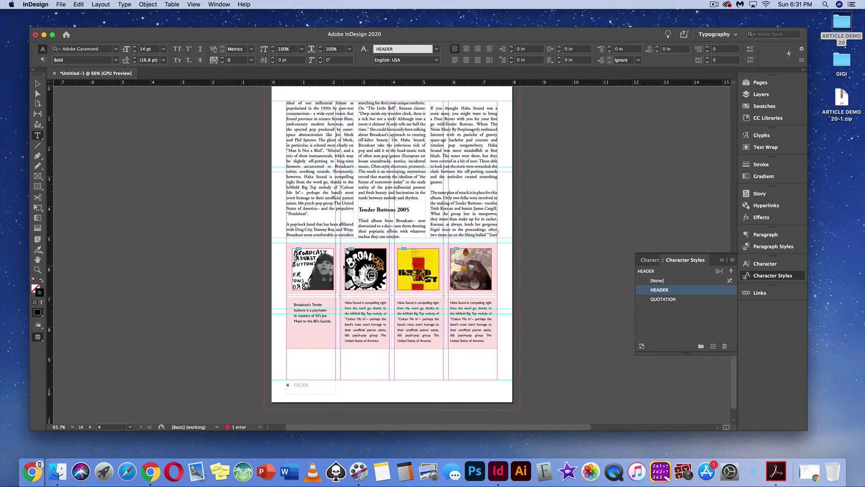
pyautogui.hotkey('shift', 'w')
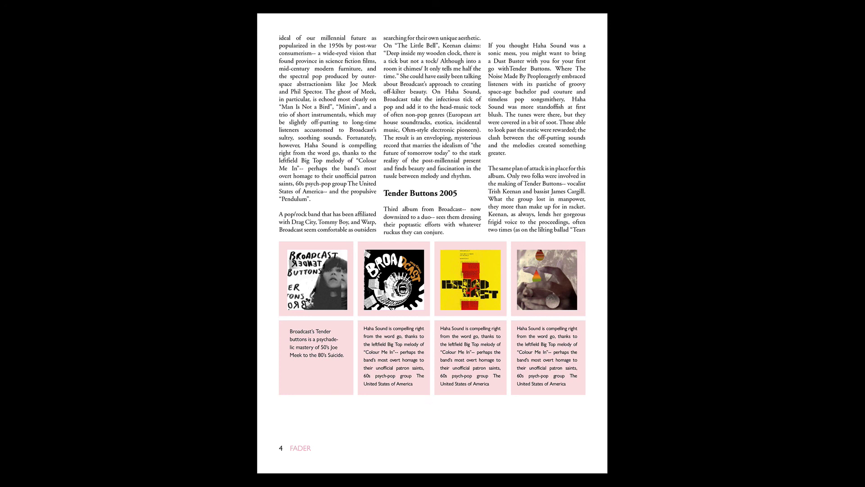
pyautogui.press('Escape')
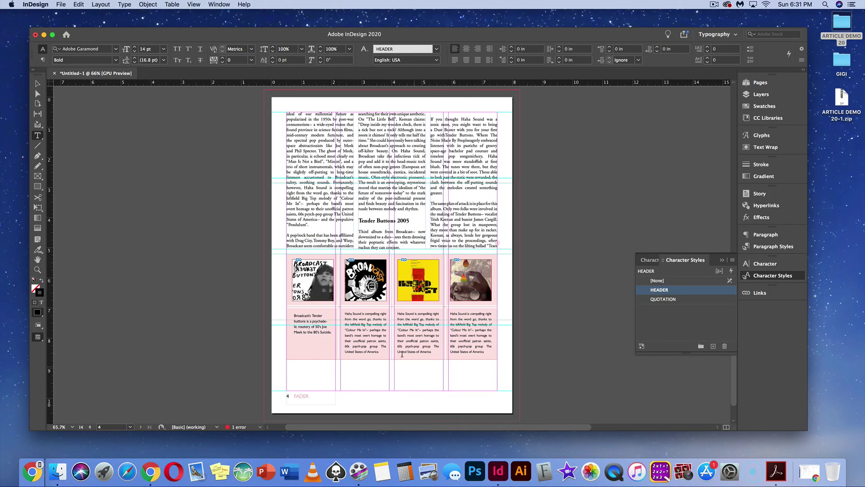
# Open the text frame options for the frame holding the album table and unlink its inset spacing values.
pyautogui.click(41, 87)
pyautogui.click(293, 324)
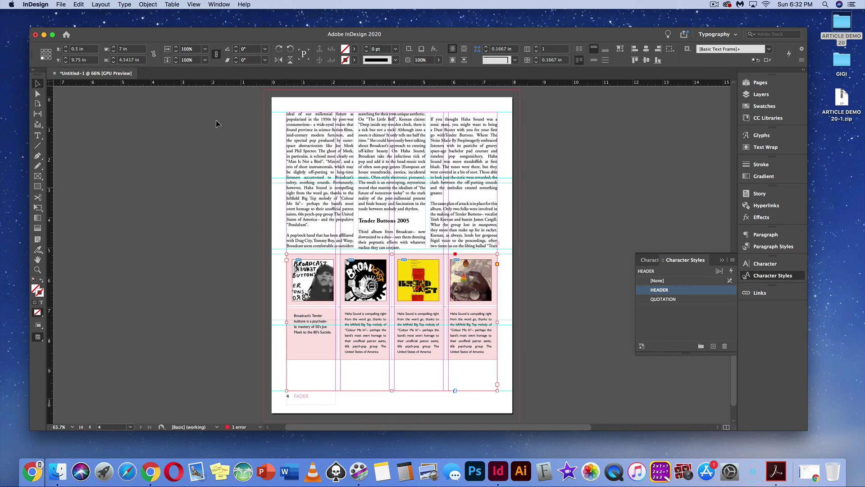
pyautogui.click(153, 4)
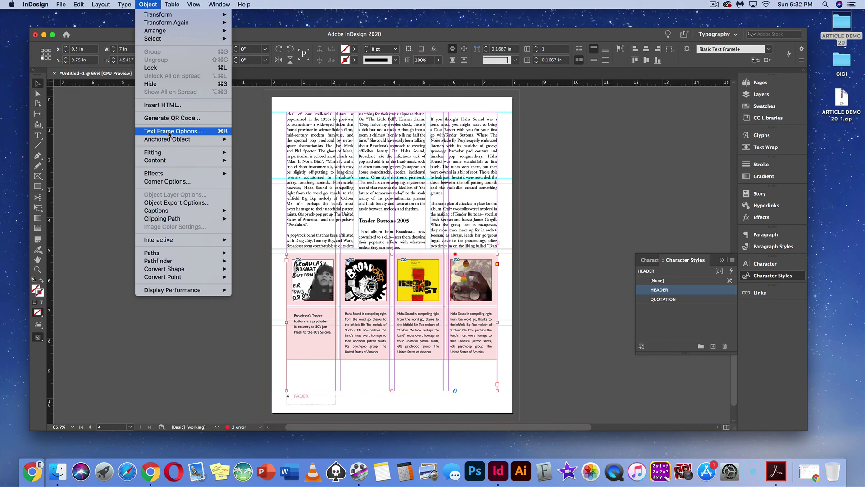
pyautogui.click(224, 136)
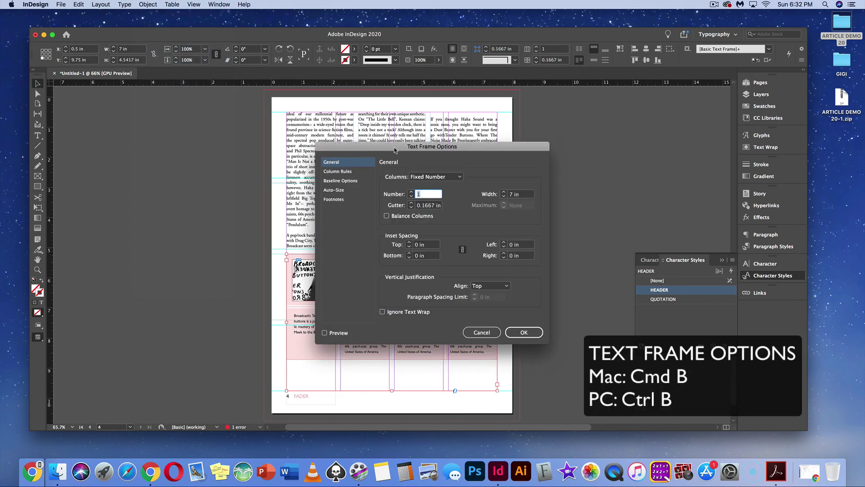
pyautogui.moveTo(393, 97); pyautogui.dragTo(600, 96)
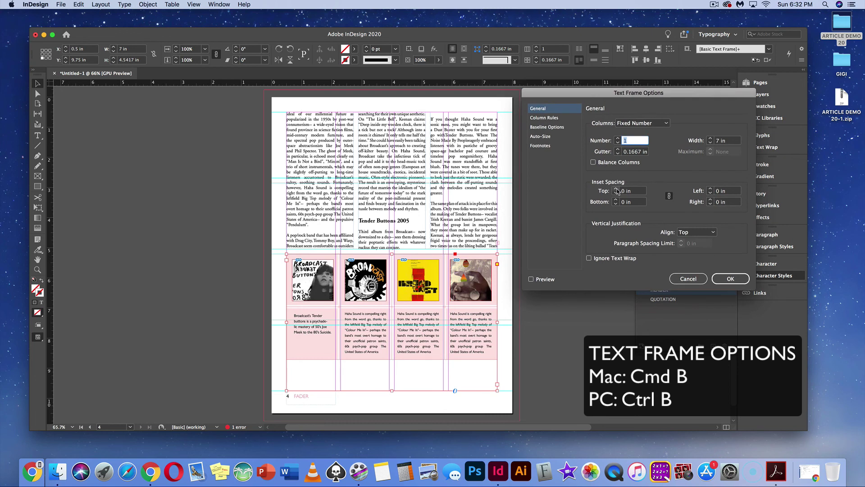
pyautogui.click(669, 196)
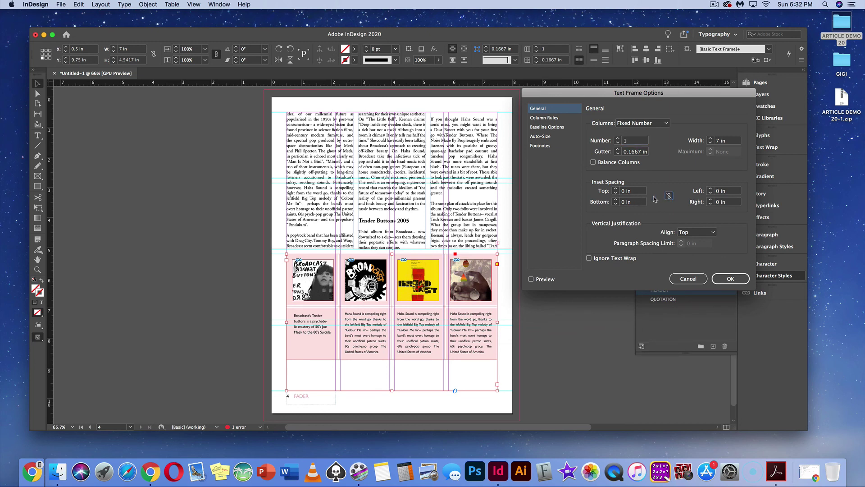
# Set the table frame's top inset spacing to 0.5 in with the preview on, and check the page without guides.
pyautogui.click(616, 189)
pyautogui.click(530, 279)
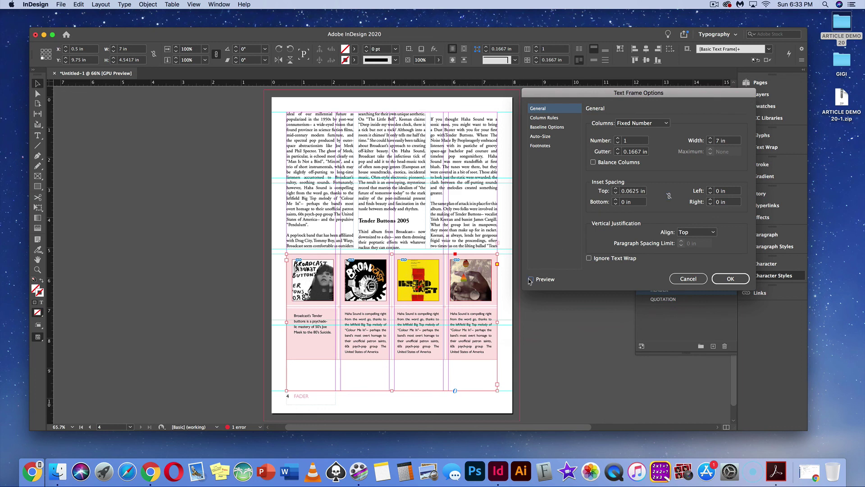
pyautogui.click(616, 189)
pyautogui.click(616, 189)
pyautogui.click(616, 189)
pyautogui.click(616, 189)
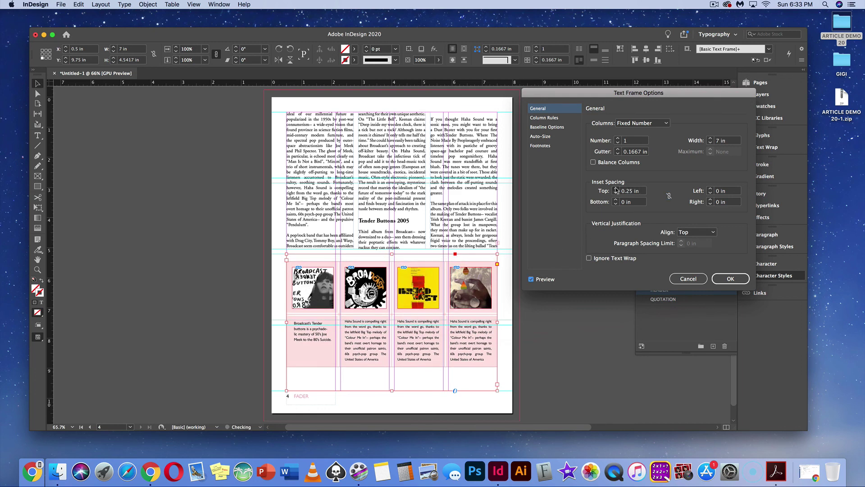
pyautogui.click(616, 189)
pyautogui.click(616, 189)
pyautogui.click(616, 189)
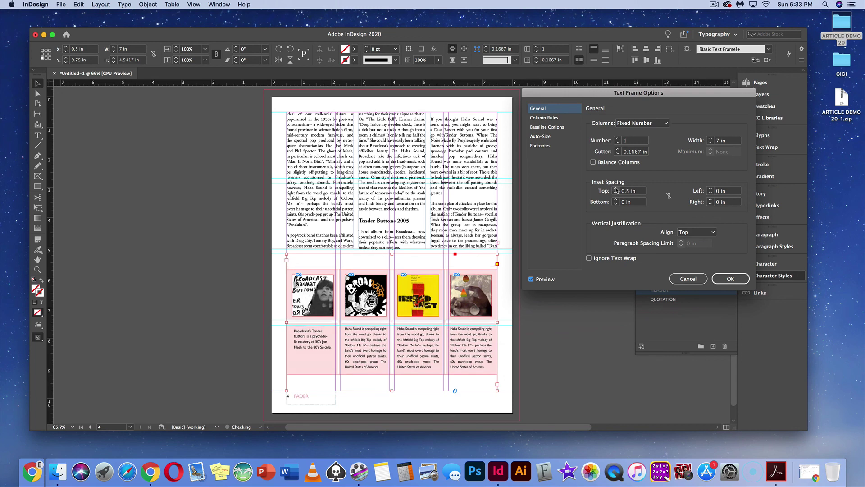
pyautogui.click(731, 279)
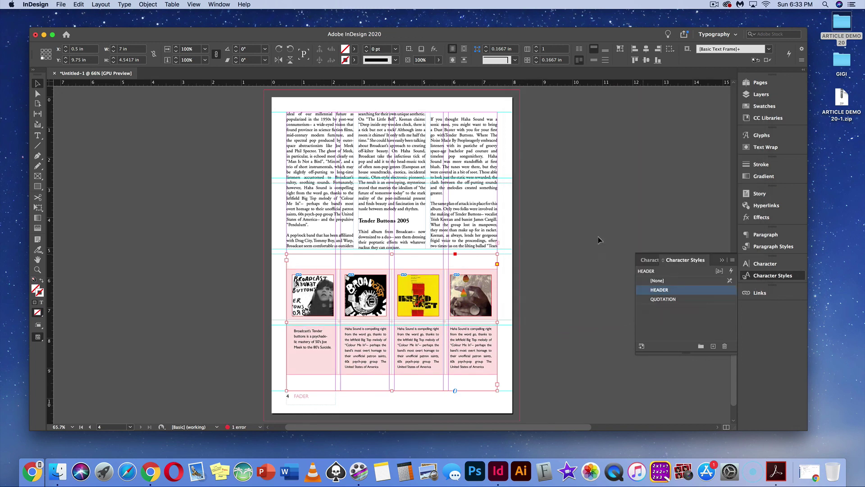
pyautogui.hotkey('shift', 'w')
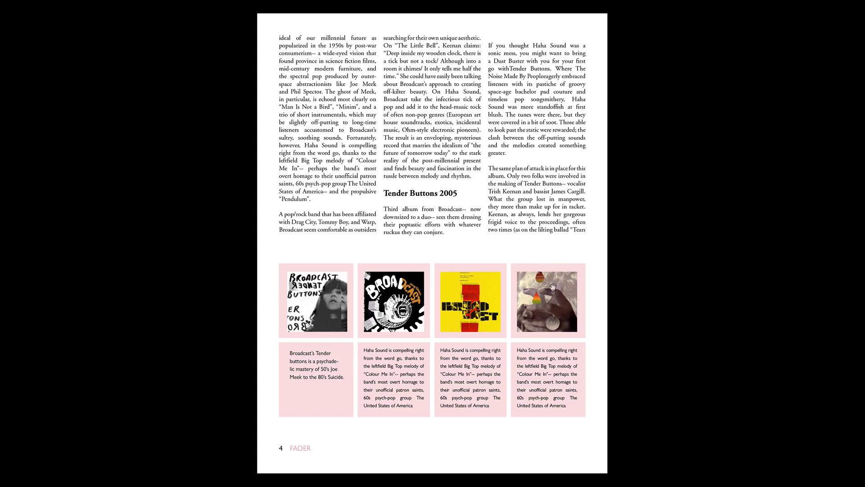
pyautogui.press('Escape')
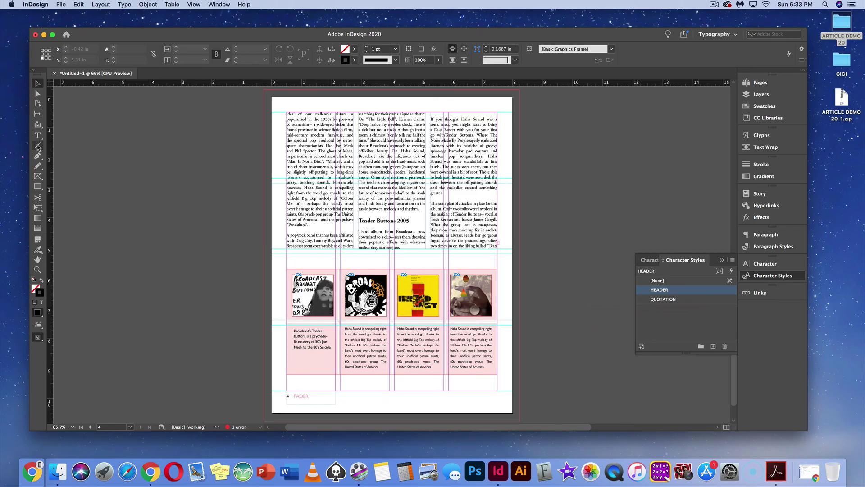
# Draw a horizontal line 7 in long with the Pen tool from margin to margin, between the article columns and the table.
pyautogui.click(38, 155)
pyautogui.click(287, 254)
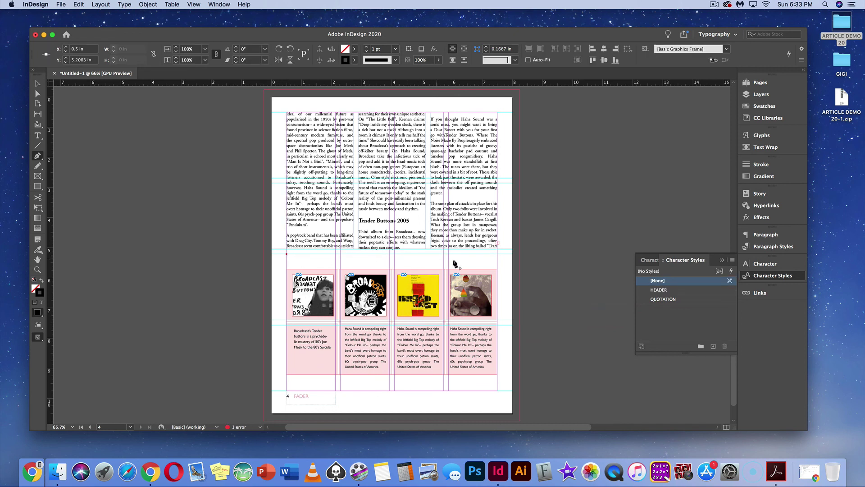
pyautogui.click(497, 253)
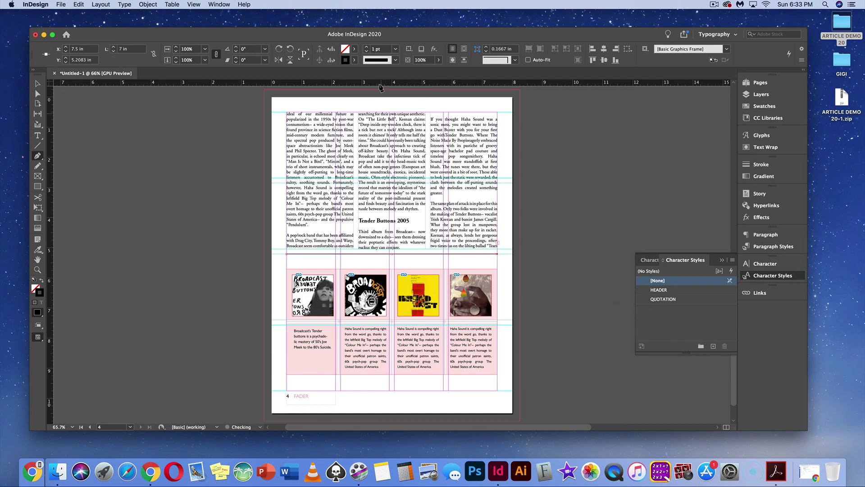
# Give the line above the table a 0.25 pt stroke in PANTONE P 109-2 U.
pyautogui.click(395, 49)
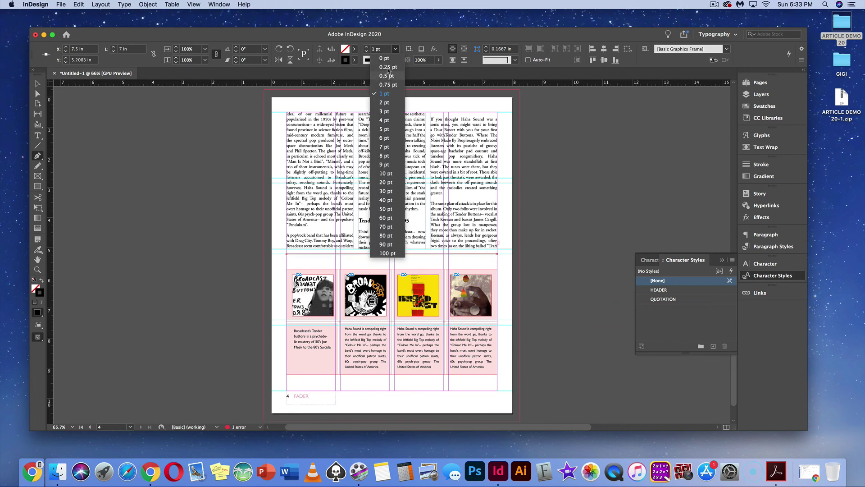
pyautogui.click(387, 67)
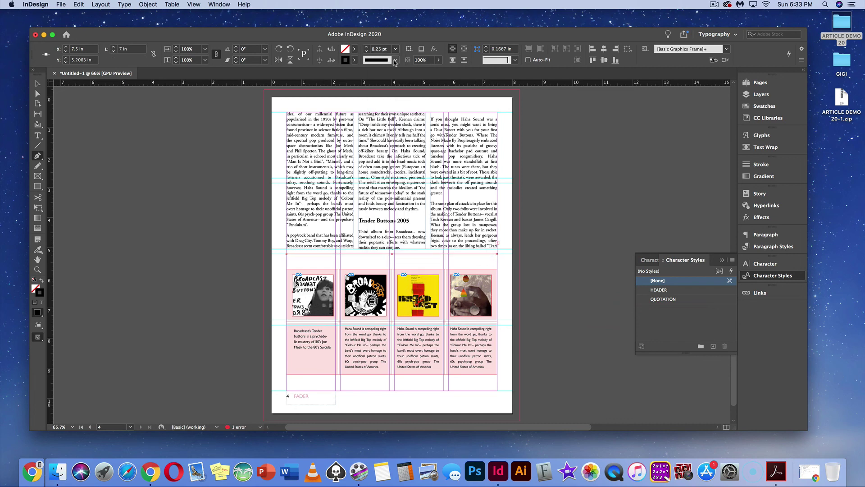
pyautogui.click(354, 60)
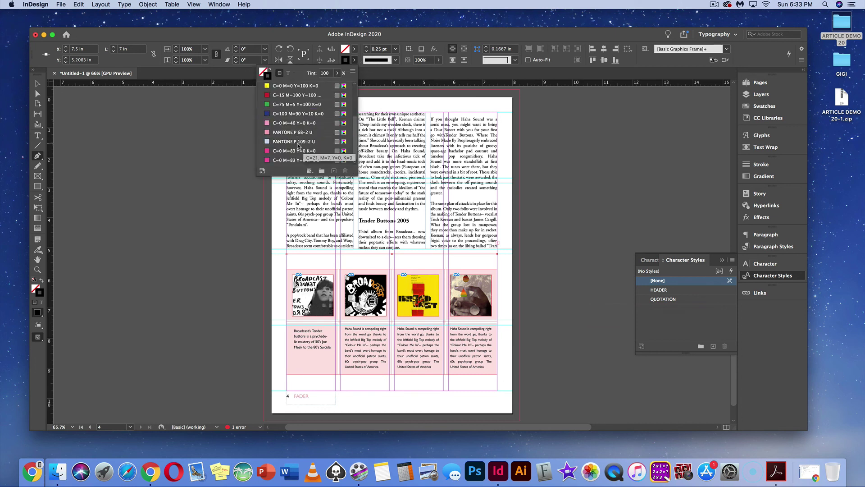
pyautogui.click(297, 144)
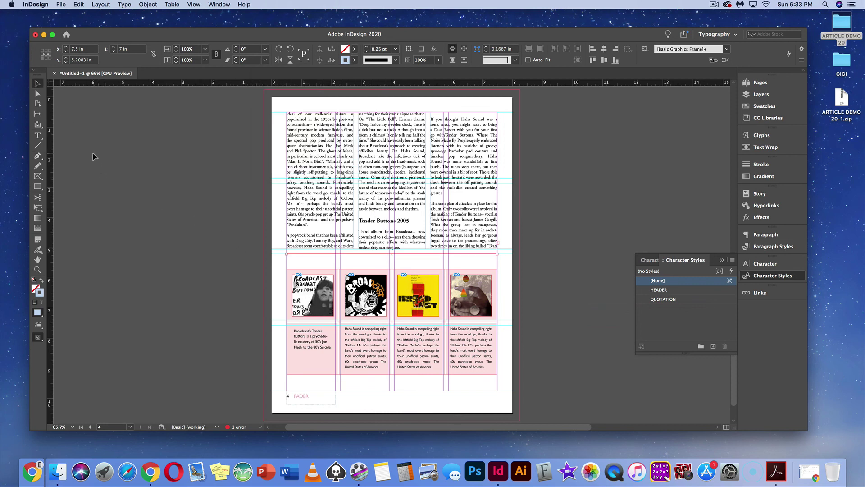
# Deselect the divider line and review the article's spreads from page 1 through page 4 in full-screen presentation mode.
pyautogui.press('Escape')
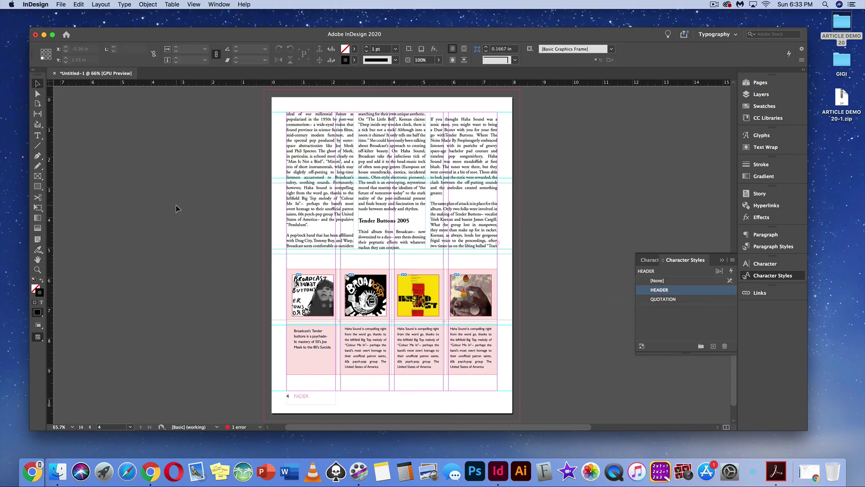
pyautogui.hotkey('shift', 'w')
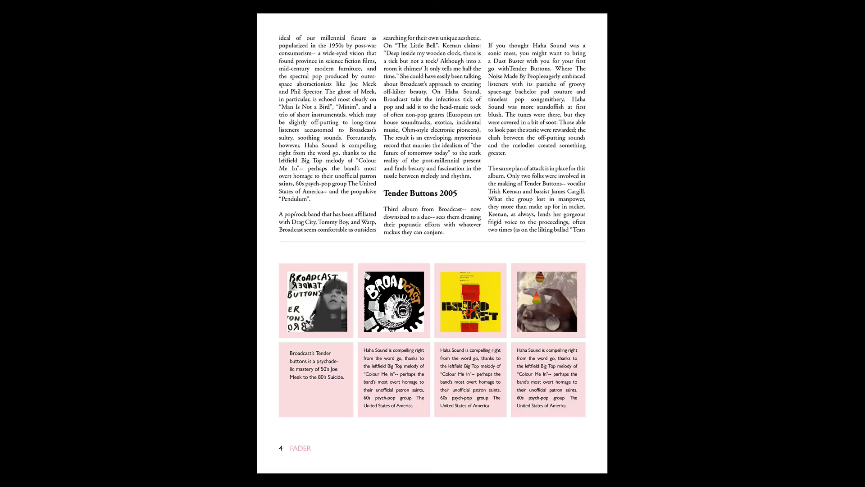
pyautogui.press('Left')
pyautogui.press('Left')
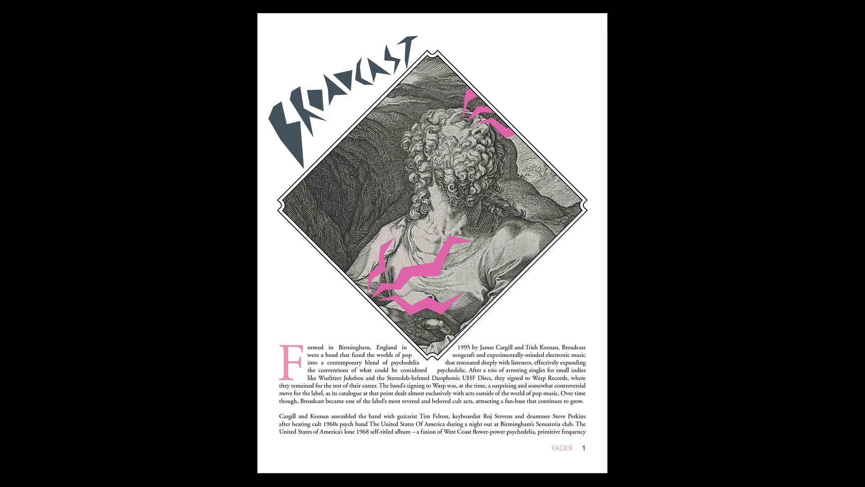
pyautogui.press('Right')
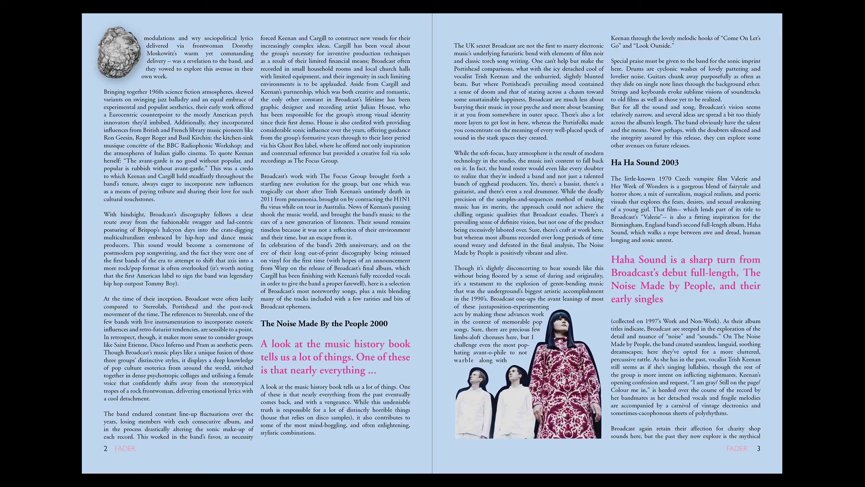
pyautogui.press('Right')
pyautogui.press('Escape')
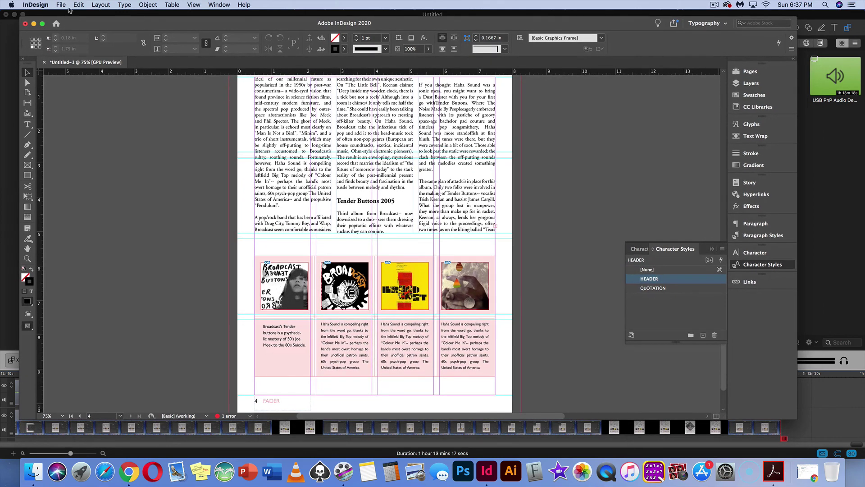
# Save the article as an InDesign 2020 document named EXAMPLE JT in the ARTICLE DEMO 20 folder.
pyautogui.click(67, 7)
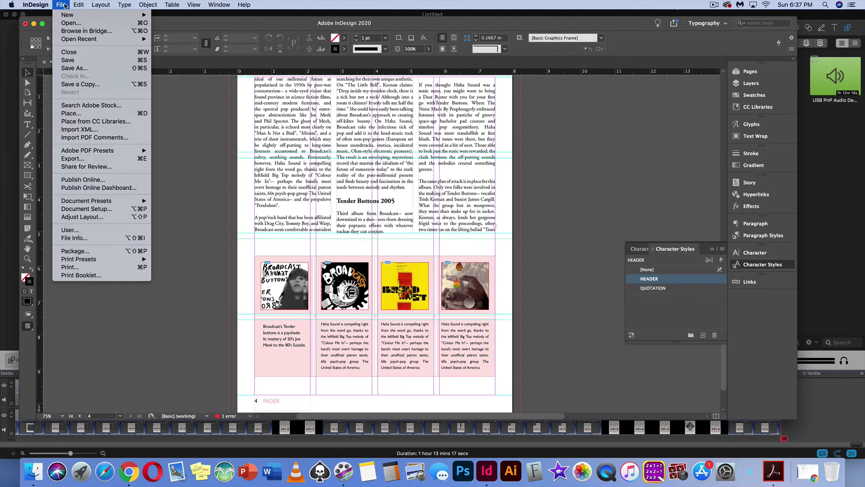
pyautogui.click(71, 68)
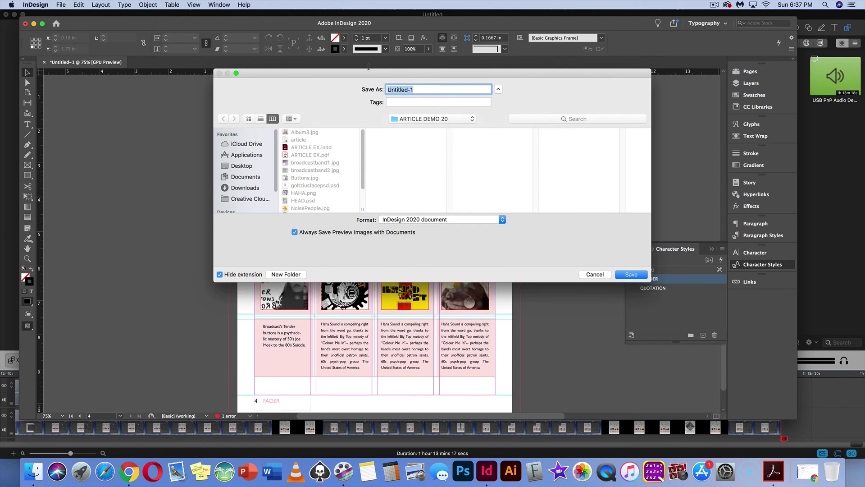
pyautogui.write('EXAMPLE JT')
pyautogui.click(631, 273)
# Export all pages as spreads to the Adobe PDF (Print) file EXAMPLE JT, based on the High Quality Print preset.
pyautogui.click(62, 4)
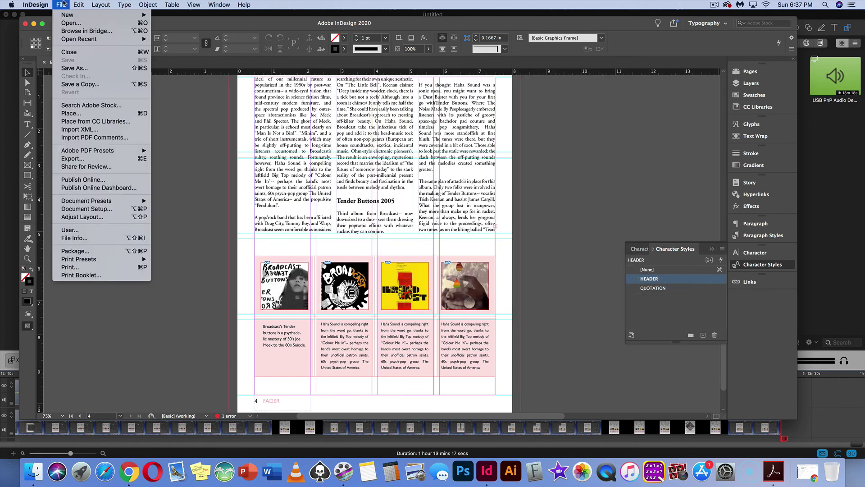
pyautogui.click(79, 158)
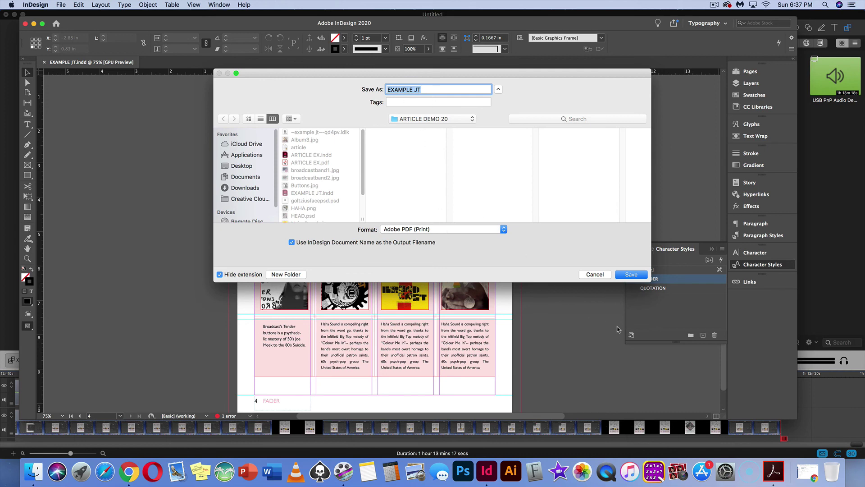
pyautogui.click(631, 274)
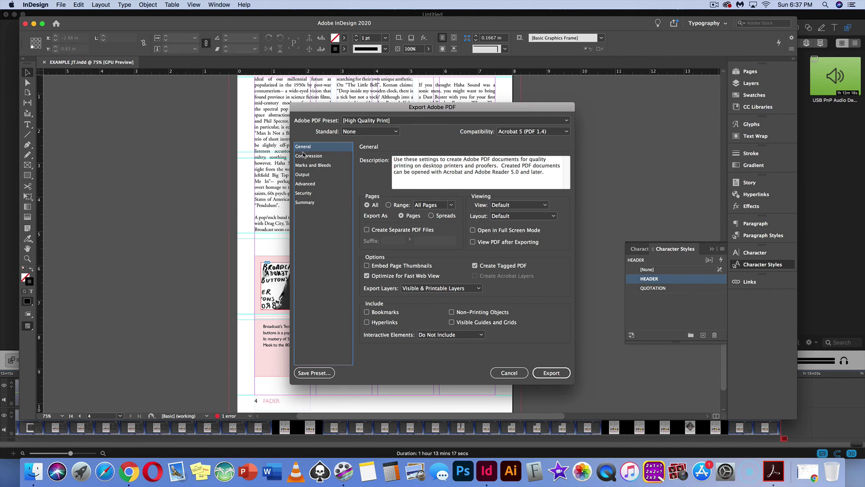
pyautogui.click(431, 216)
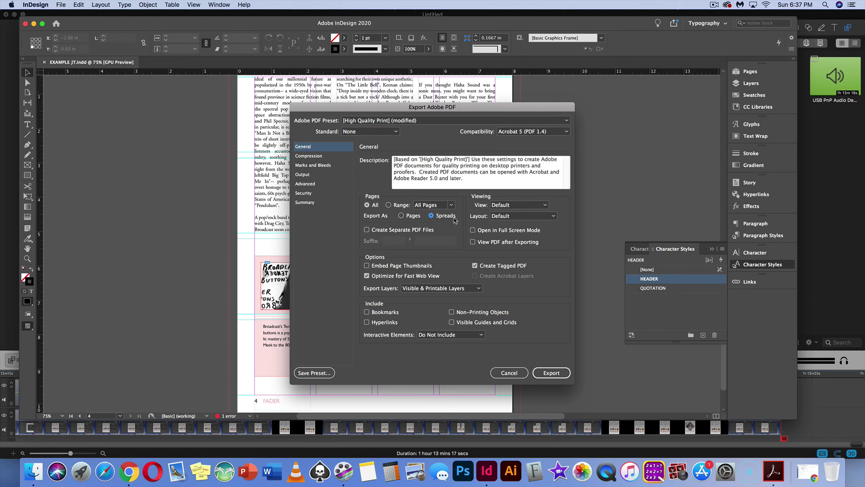
pyautogui.click(325, 165)
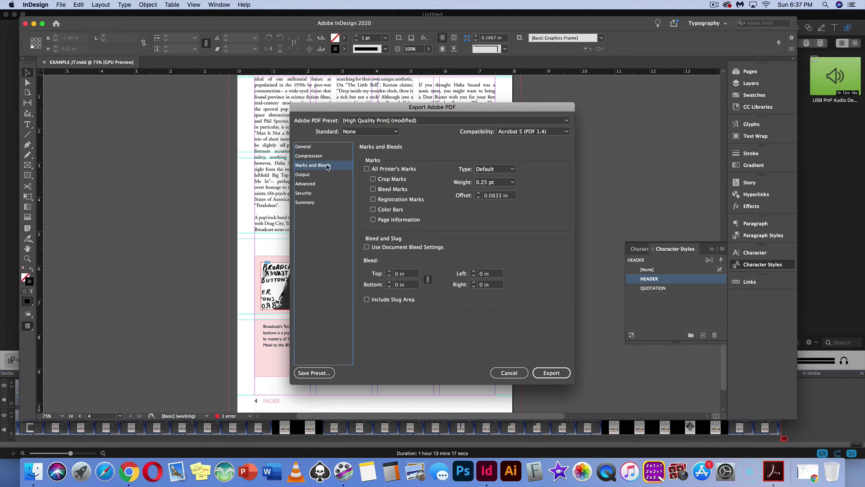
pyautogui.click(309, 148)
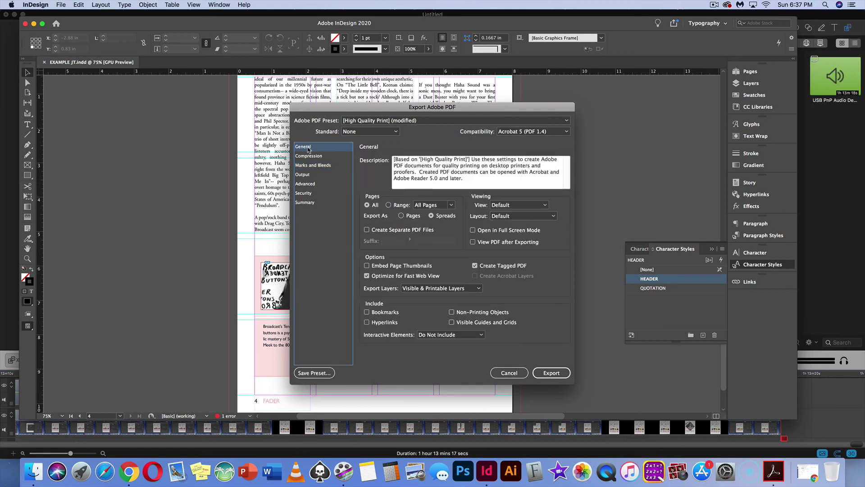
pyautogui.click(548, 373)
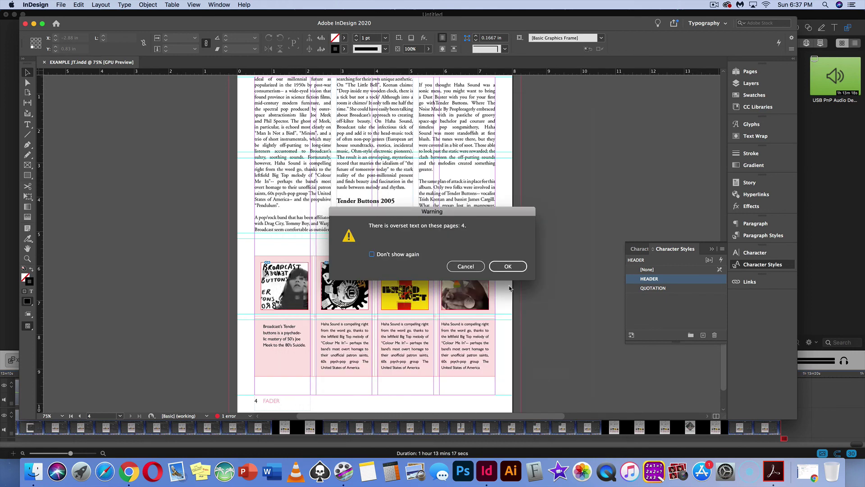
pyautogui.click(508, 267)
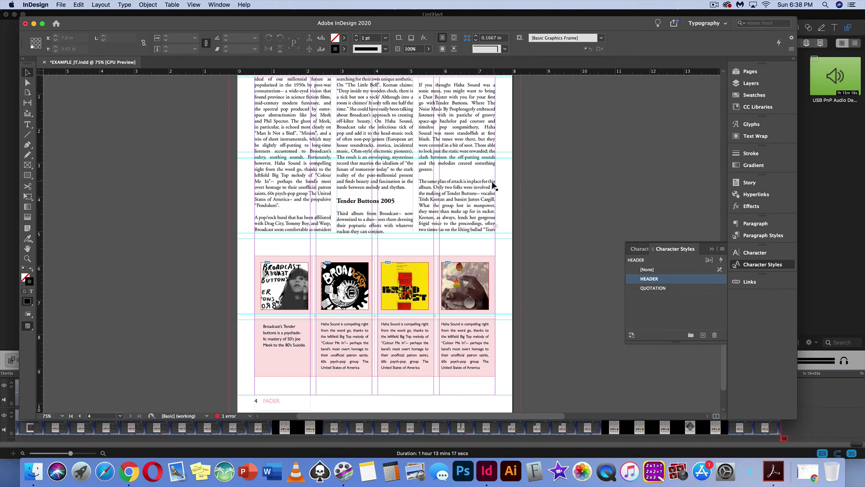
# Minimize the open windows and open EXAMPLE JT.pdf from the ARTICLE DEMO 20 folder in Finder.
pyautogui.click(14, 15)
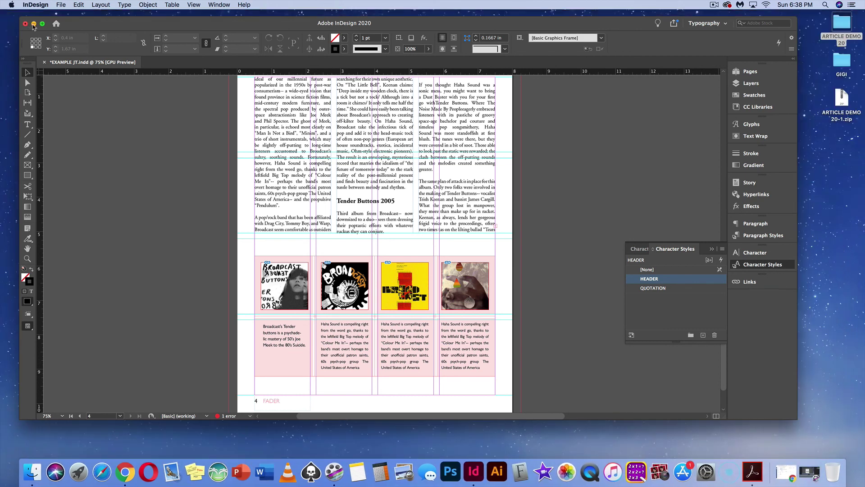
pyautogui.click(33, 24)
pyautogui.click(440, 216)
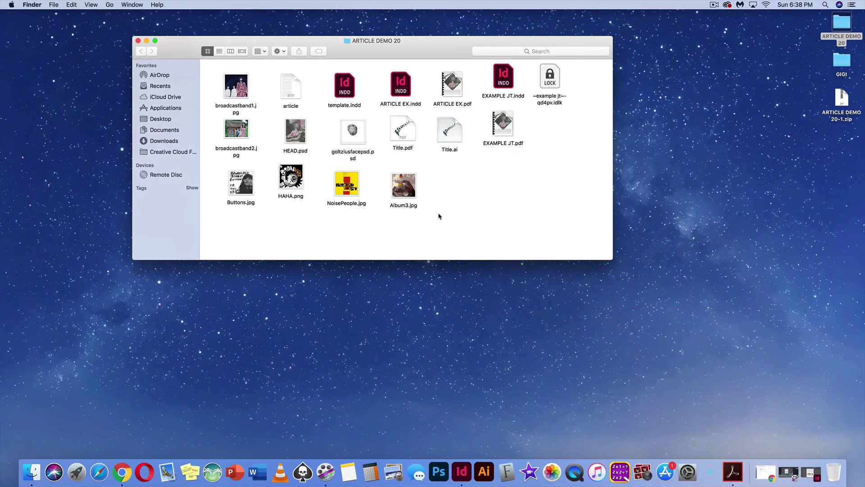
pyautogui.doubleClick(509, 125)
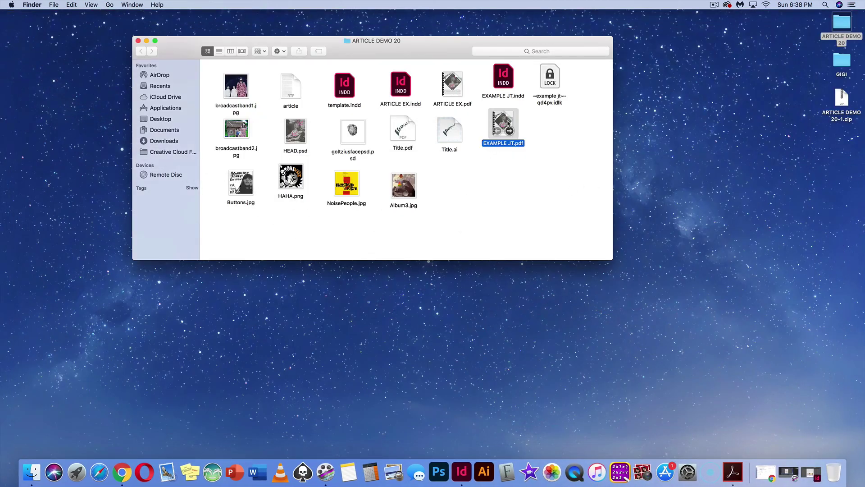